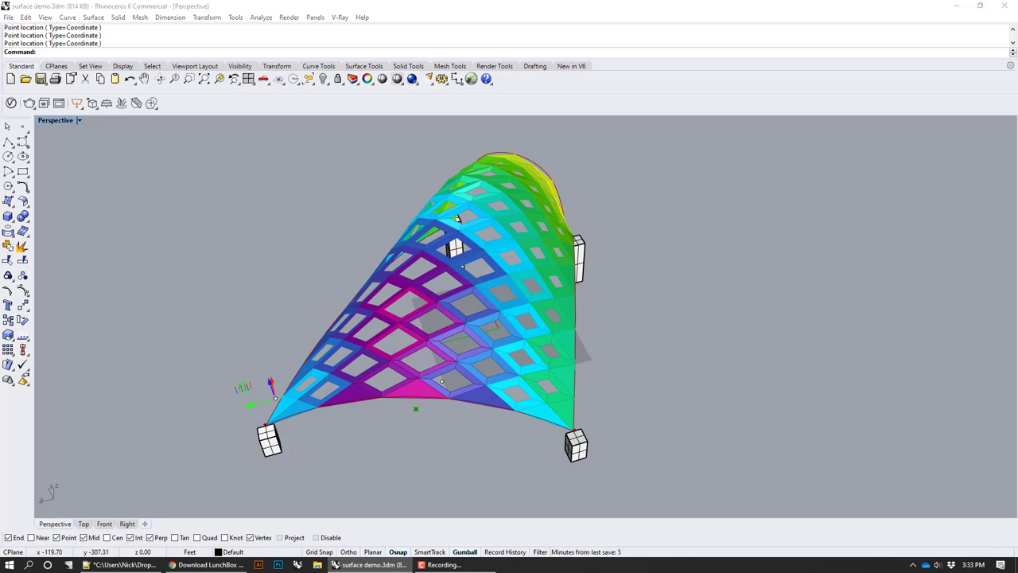
pyautogui.moveTo(580, 262); pyautogui.dragTo(517, 339, button='right')
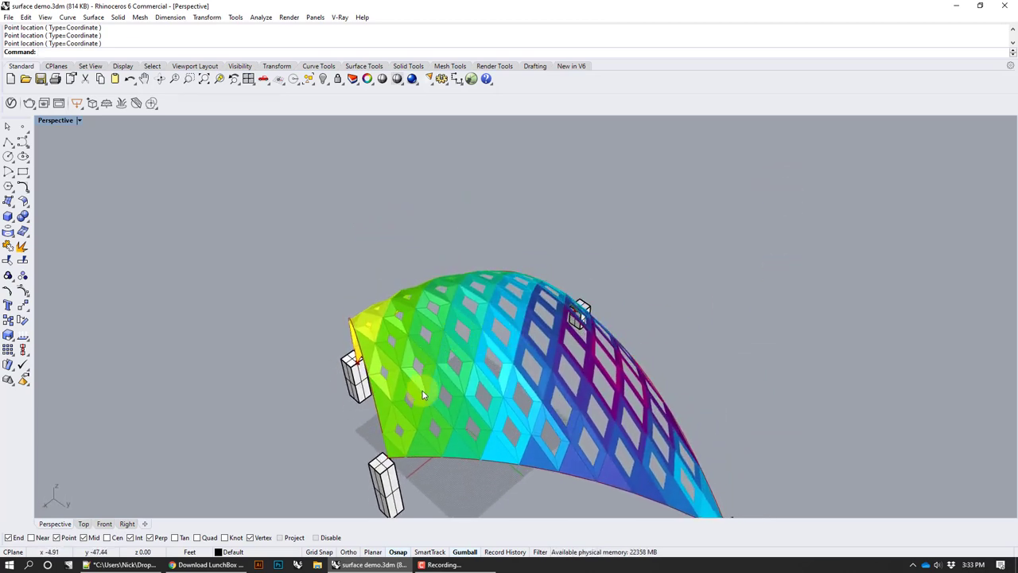
pyautogui.moveTo(607, 405); pyautogui.dragTo(427, 357, button='right')
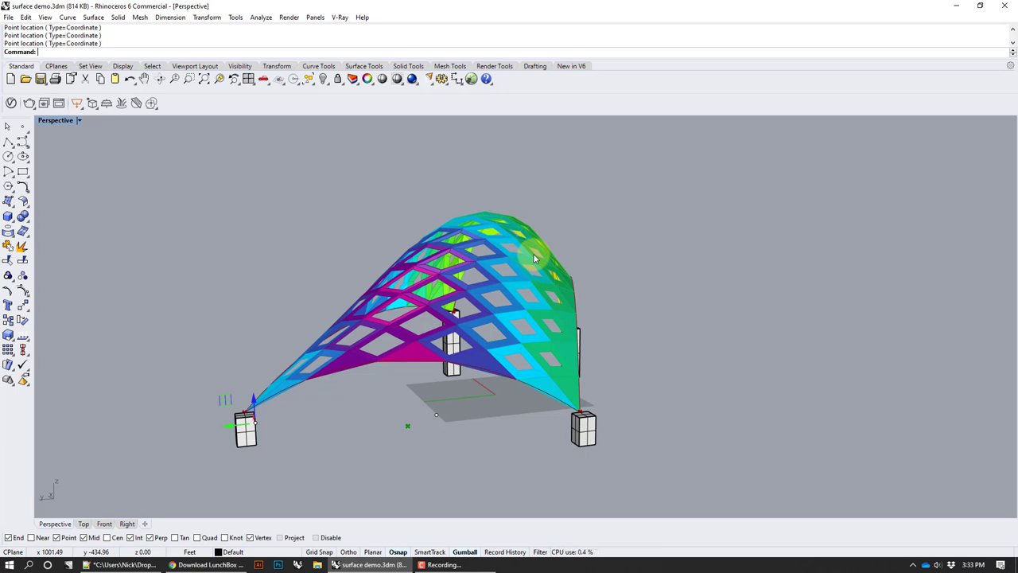
pyautogui.moveTo(533, 253); pyautogui.dragTo(455, 328, button='right')
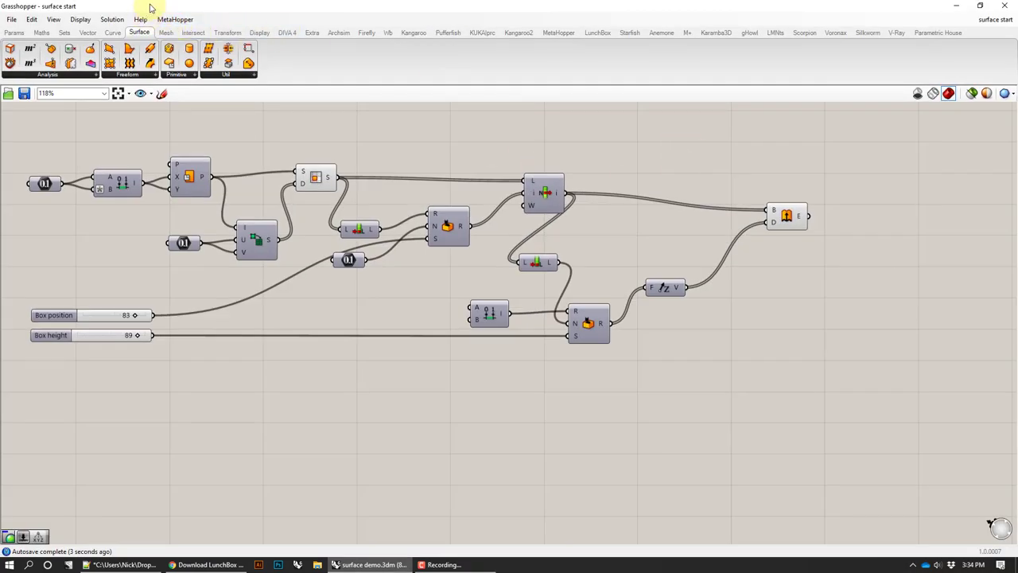
# Arrange the Grasshopper window over half of the screen so that it sits beside the Rhino viewport
pyautogui.moveTo(295, 223); pyautogui.dragTo(372, 265, button='right')
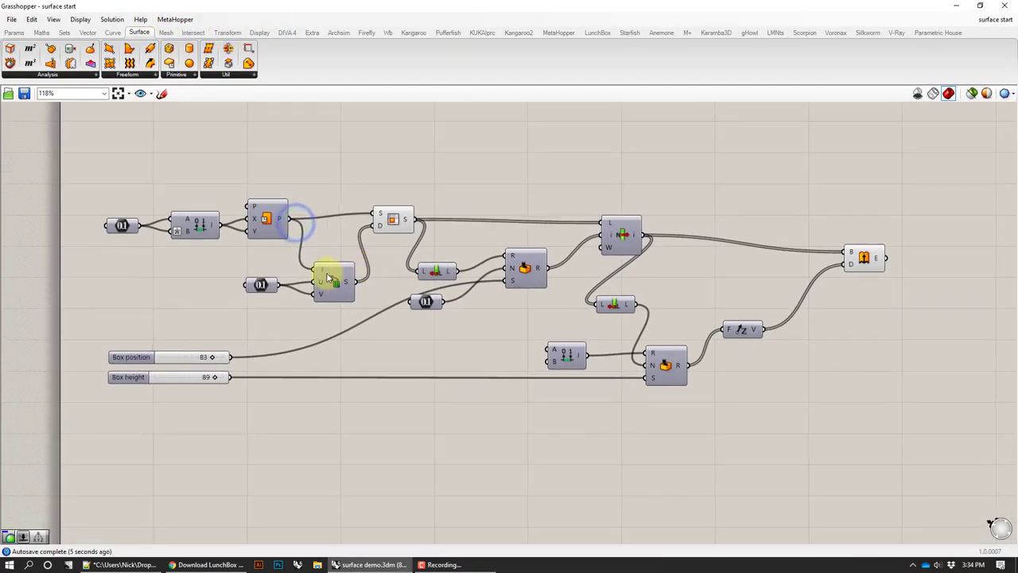
pyautogui.moveTo(339, 12); pyautogui.dragTo(398, 117)
pyautogui.press('super+Right')
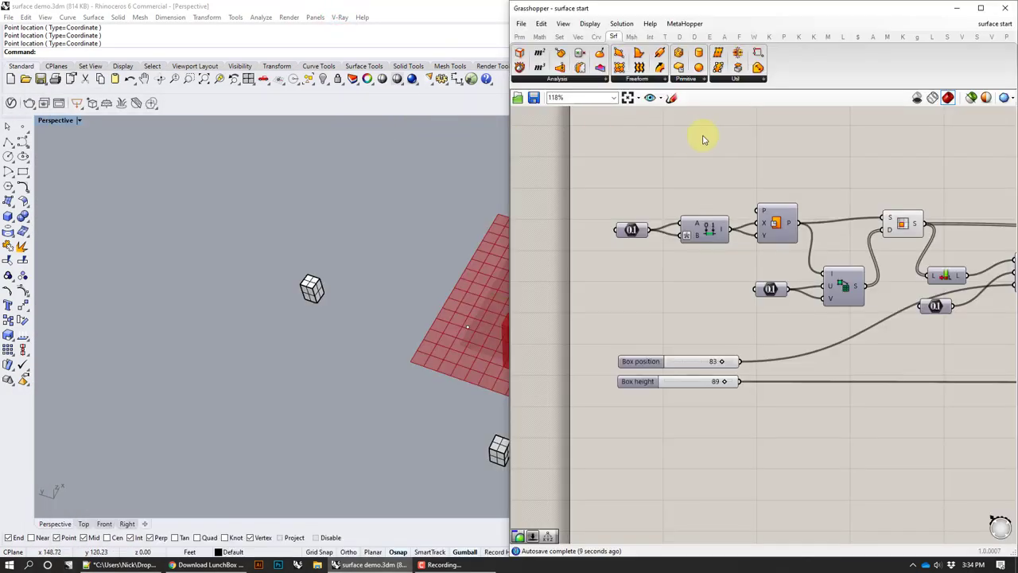
# Delete the four existing solid boxes and the point from the Rhino model
pyautogui.moveTo(405, 239); pyautogui.dragTo(302, 257, button='right')
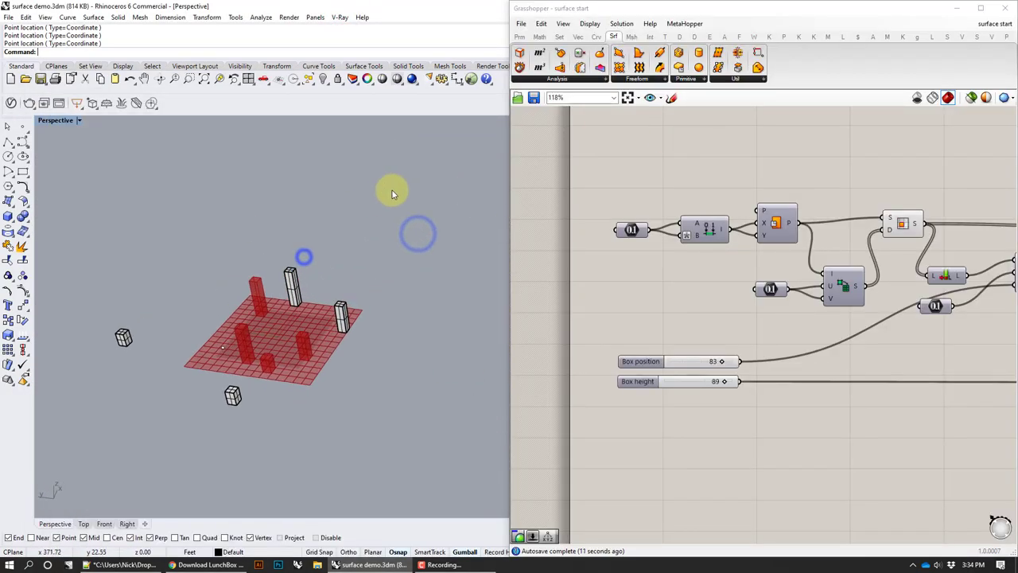
pyautogui.moveTo(393, 191); pyautogui.dragTo(113, 447)
pyautogui.press('Delete')
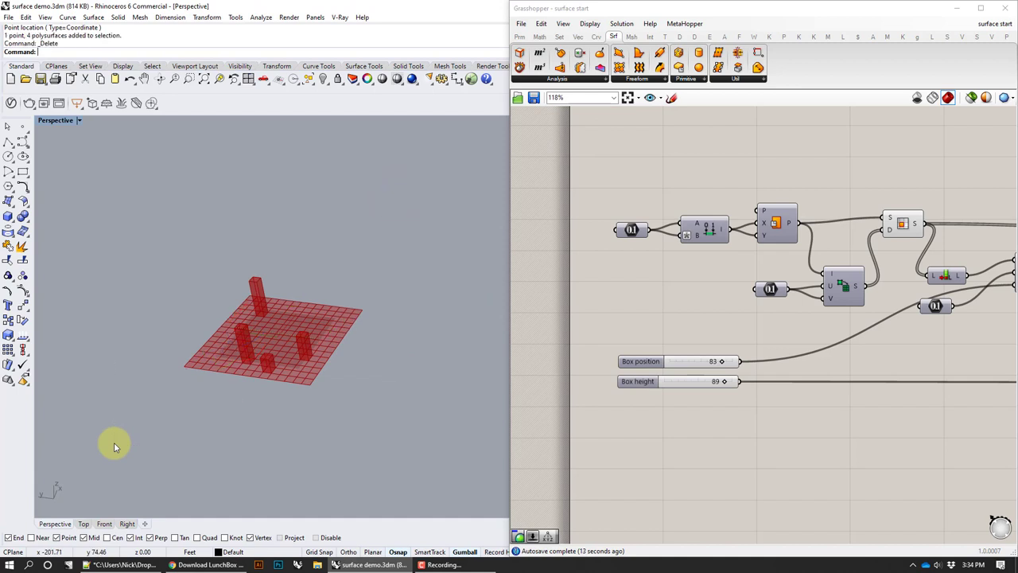
# Set the Box position slider to 58 and the Box height slider to 68
pyautogui.scroll(4, 363, 331)
pyautogui.keyDown('shift'); pyautogui.moveTo(293, 379); pyautogui.dragTo(289, 329, button='right'); pyautogui.keyUp('shift')
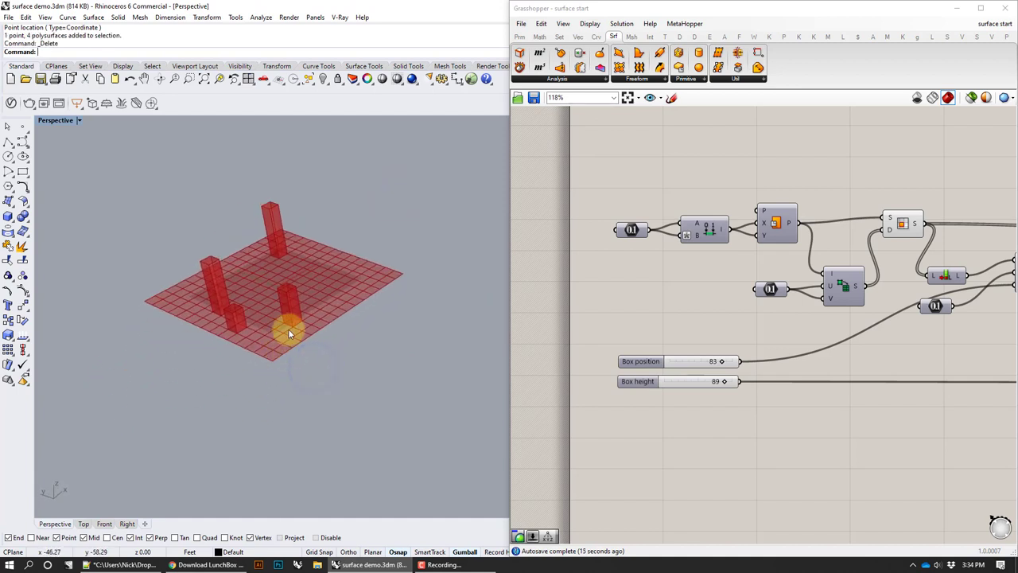
pyautogui.scroll(3, 289, 330)
pyautogui.moveTo(308, 296); pyautogui.dragTo(338, 374, button='right')
pyautogui.moveTo(730, 317); pyautogui.dragTo(638, 299, button='right')
pyautogui.moveTo(628, 343); pyautogui.dragTo(620, 366)
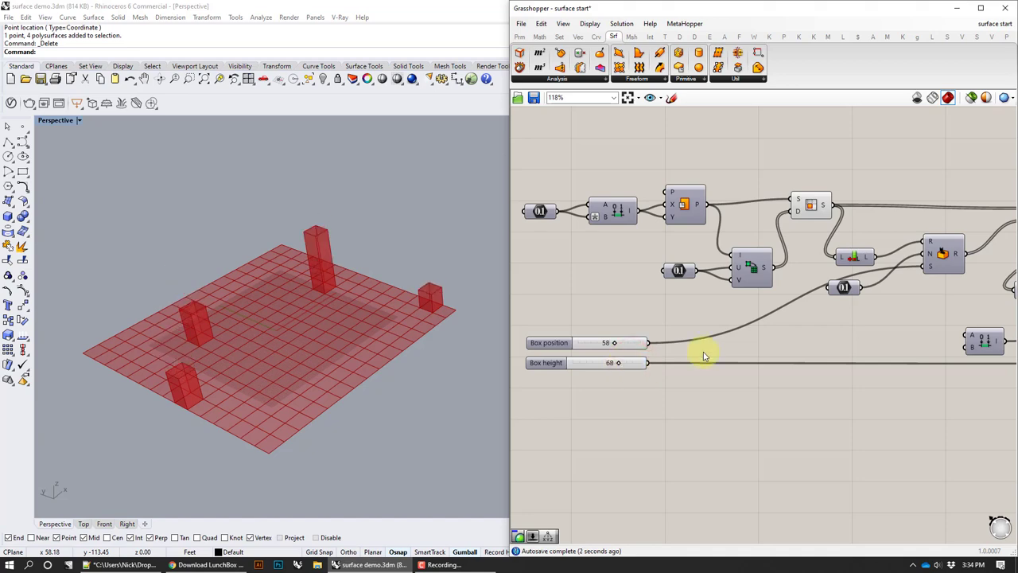
# Try other box layouts on the grid, settling on a Box position value of 42
pyautogui.moveTo(318, 307); pyautogui.dragTo(363, 330, button='right')
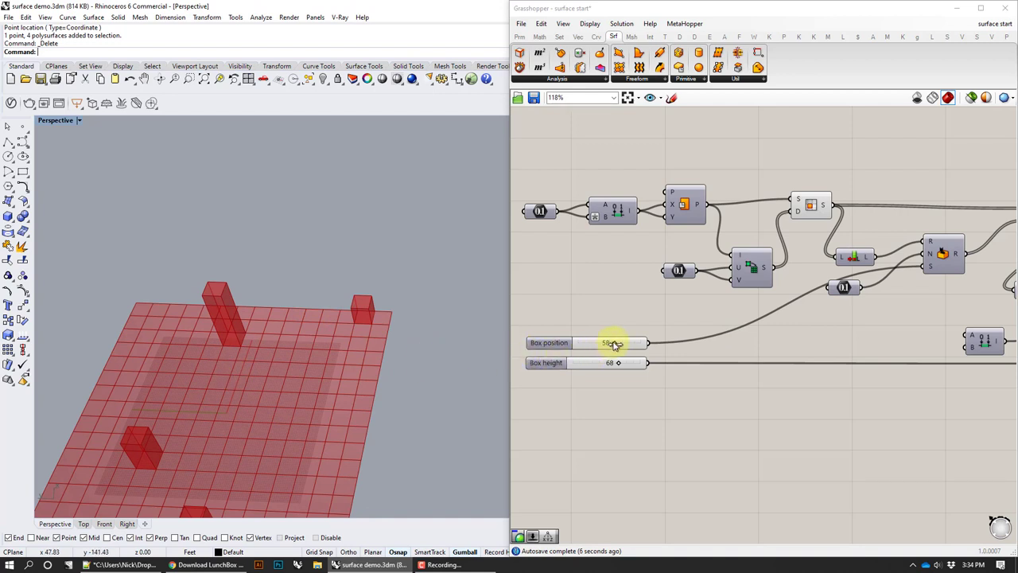
pyautogui.moveTo(614, 344); pyautogui.dragTo(597, 350)
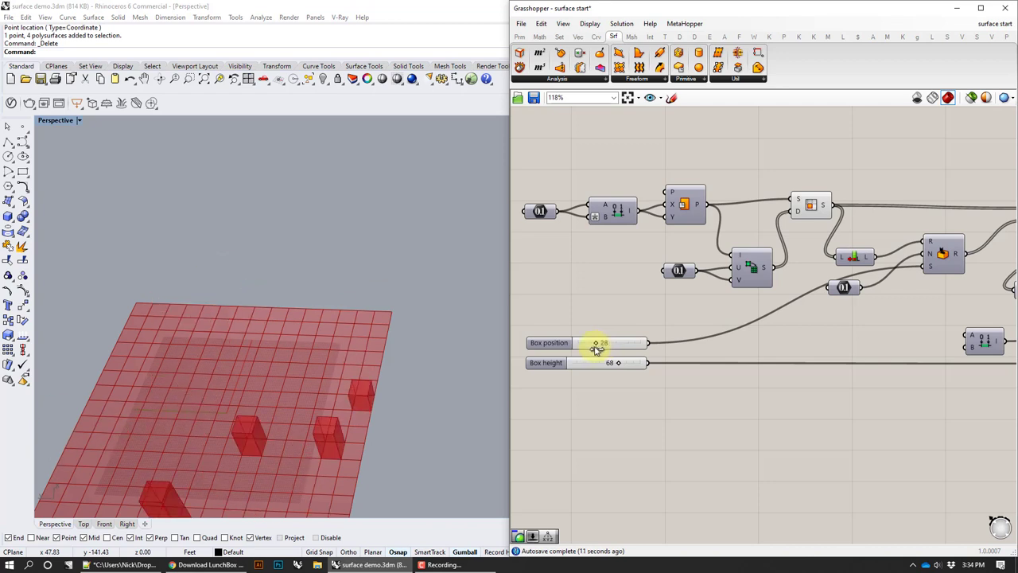
pyautogui.moveTo(357, 350)
pyautogui.mouseDown(button='right')
pyautogui.moveTo(379, 344)
pyautogui.moveTo(346, 358)
pyautogui.mouseUp(button='right')
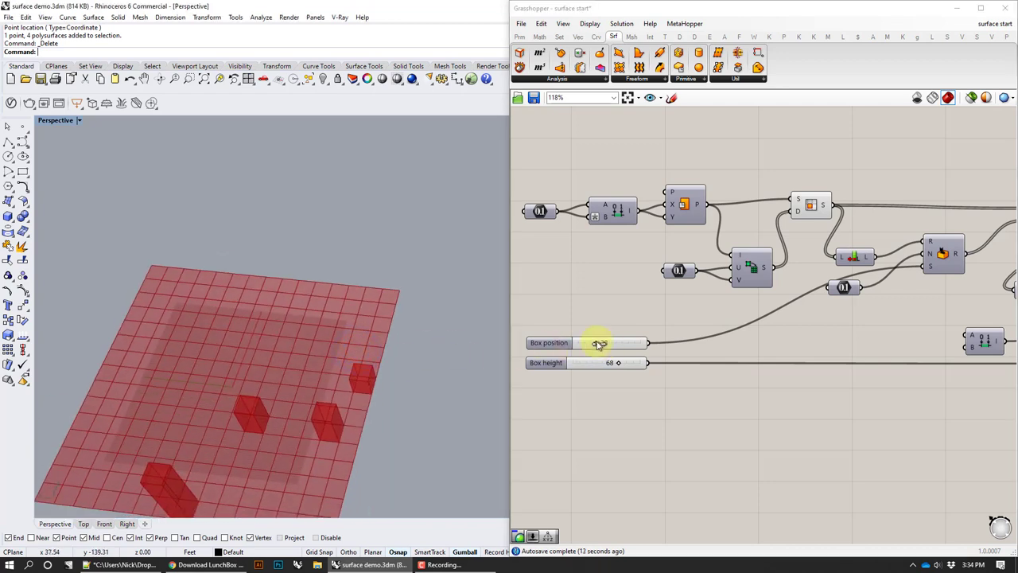
pyautogui.moveTo(599, 343); pyautogui.dragTo(604, 343)
pyautogui.moveTo(337, 321); pyautogui.dragTo(268, 301, button='right')
pyautogui.scroll(-3, 637, 374)
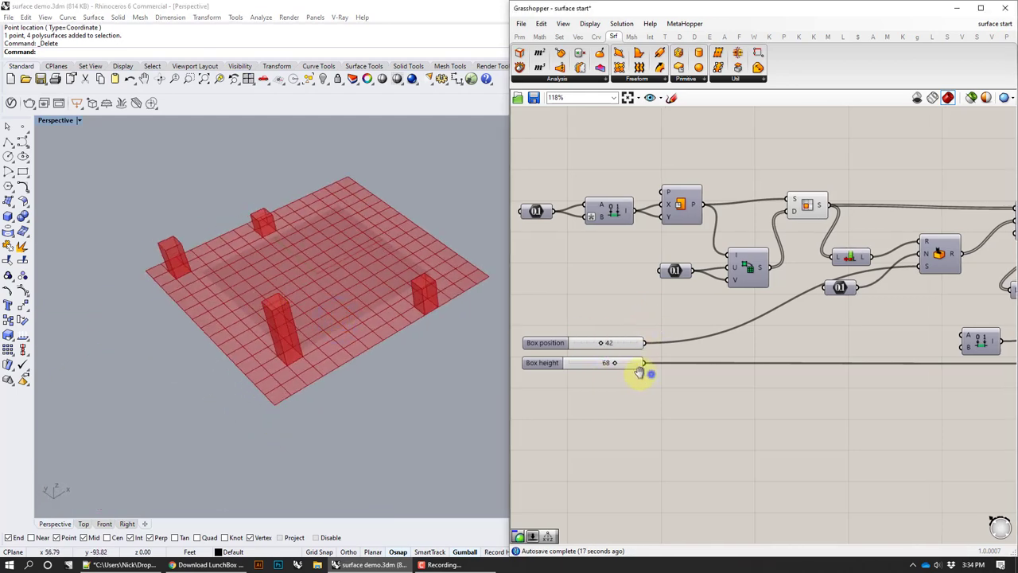
# Bake the boxes from the Extrude component at the end of the definition into Rhino, keeping the default attributes
pyautogui.moveTo(876, 315); pyautogui.dragTo(554, 307, button='right')
pyautogui.moveTo(766, 294); pyautogui.dragTo(743, 355, button='right')
pyautogui.scroll(6, 784, 318)
pyautogui.click(755, 301)
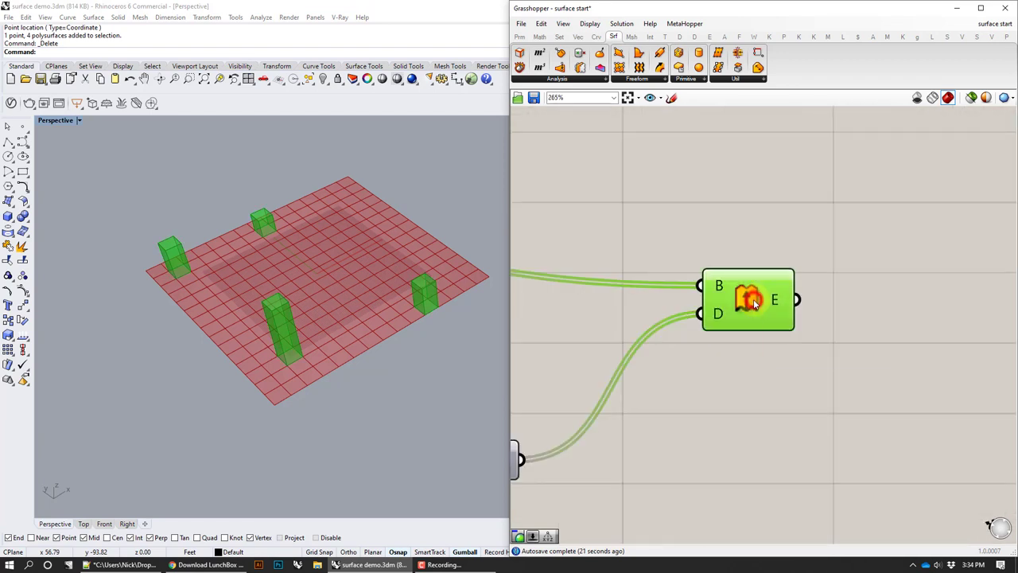
pyautogui.rightClick(754, 302)
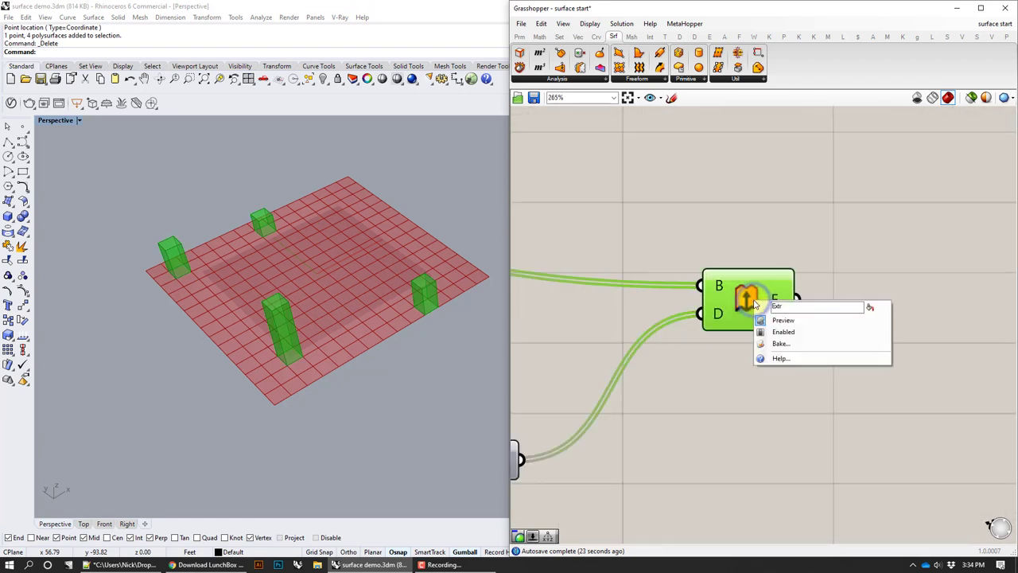
pyautogui.moveTo(753, 304); pyautogui.dragTo(747, 293)
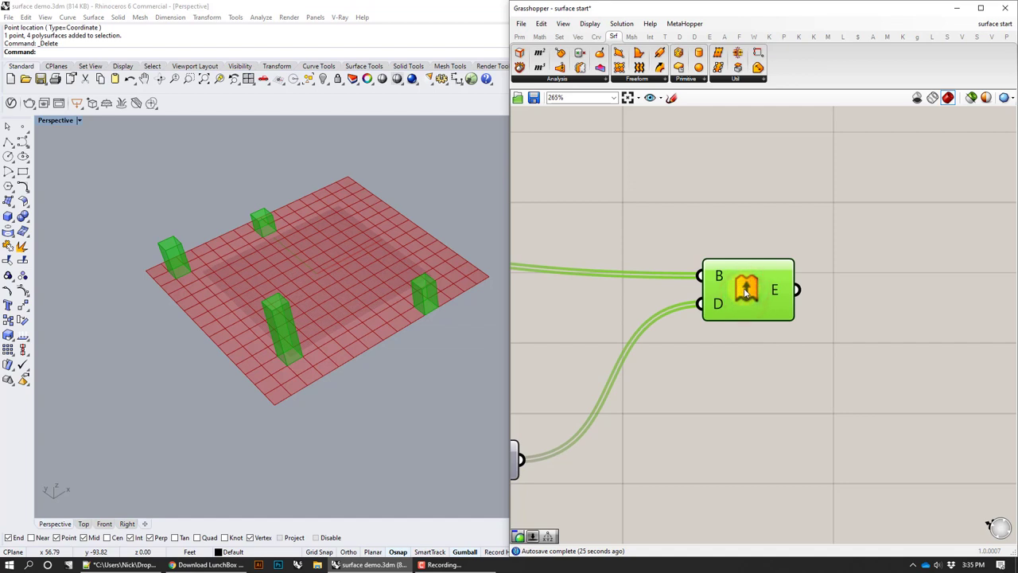
pyautogui.rightClick(745, 293)
pyautogui.click(763, 329)
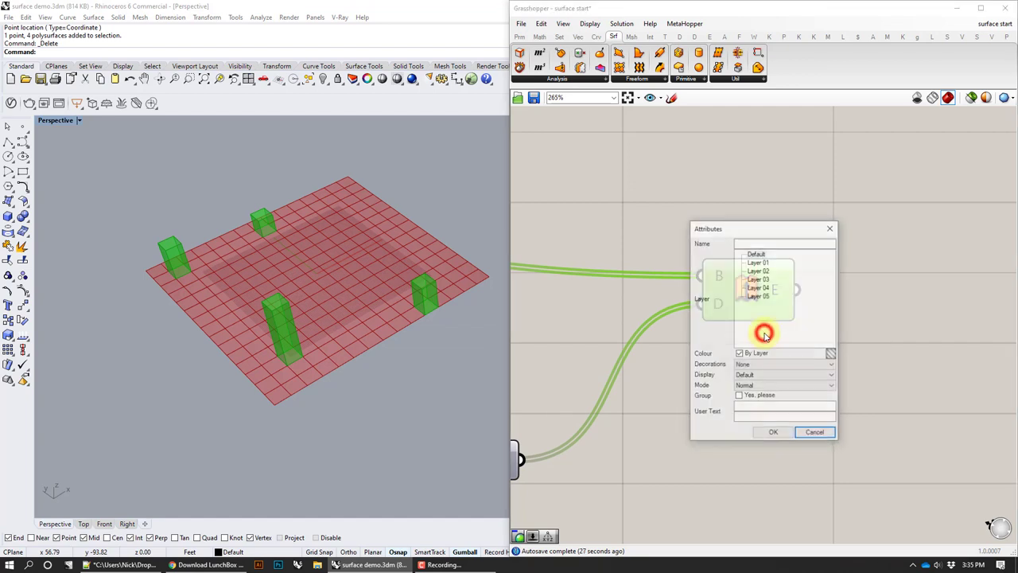
pyautogui.click(772, 433)
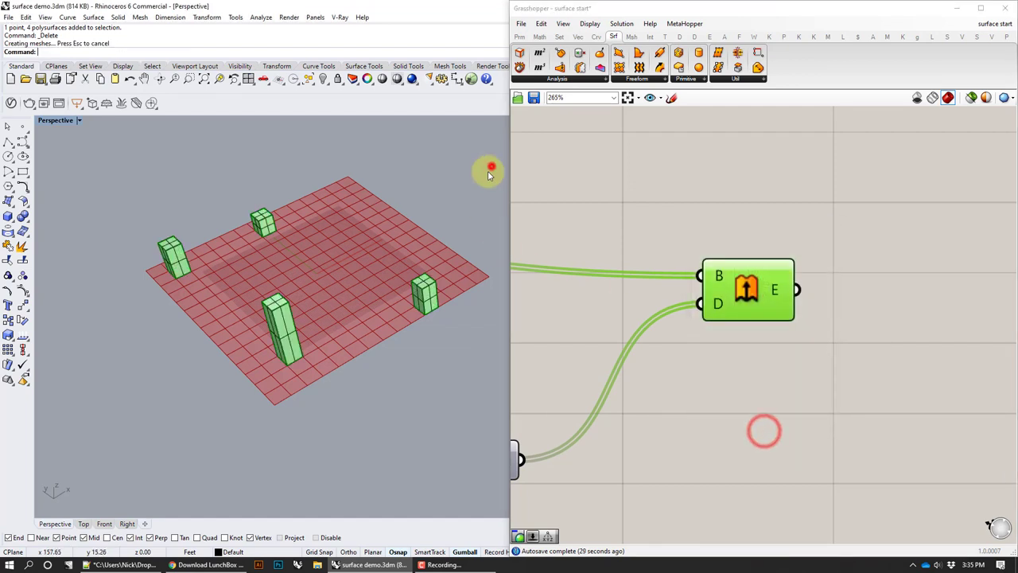
# Move the tallest baked box toward its nearest grid corner and shift the box on the adjacent edge away from its preview
pyautogui.moveTo(487, 170); pyautogui.dragTo(405, 252, button='right')
pyautogui.click(283, 366)
pyautogui.moveTo(254, 392); pyautogui.dragTo(265, 443, button='right')
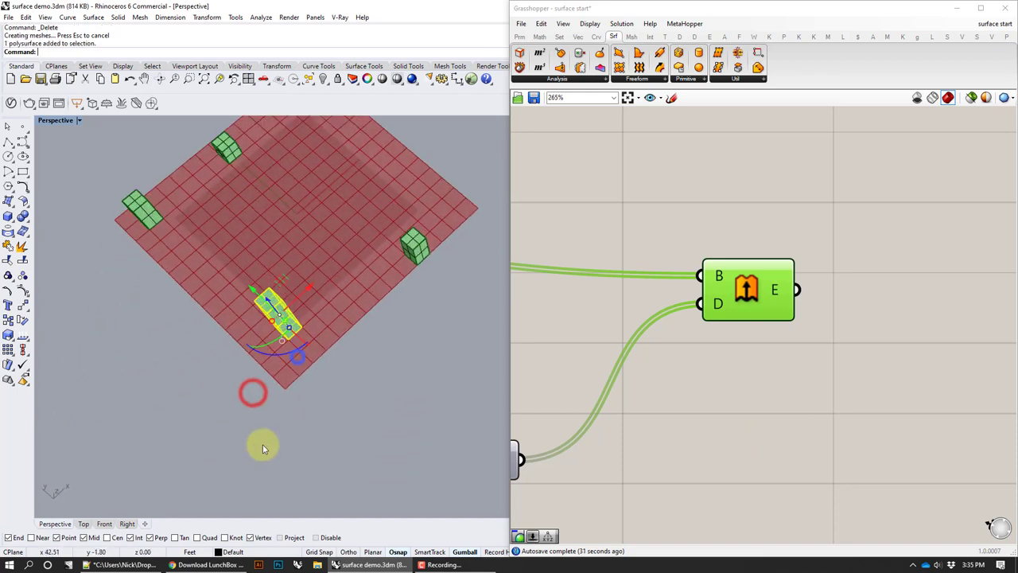
pyautogui.moveTo(280, 315); pyautogui.dragTo(290, 360)
pyautogui.moveTo(324, 267); pyautogui.dragTo(358, 248, button='right')
pyautogui.moveTo(409, 217); pyautogui.dragTo(400, 179)
pyautogui.moveTo(332, 185); pyautogui.dragTo(326, 147, button='right')
pyautogui.keyDown('shift'); pyautogui.moveTo(332, 228); pyautogui.dragTo(336, 231, button='right'); pyautogui.keyUp('shift')
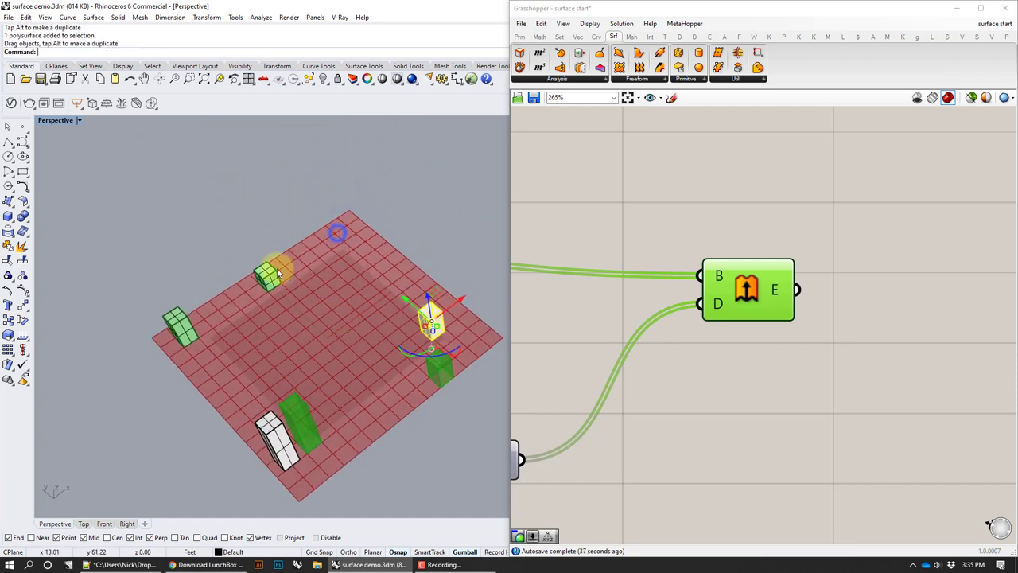
# Reposition the other two baked boxes, nudging one slightly and placing the shortest at a free corner of the grid
pyautogui.moveTo(270, 276); pyautogui.dragTo(320, 289)
pyautogui.moveTo(183, 320); pyautogui.dragTo(226, 356)
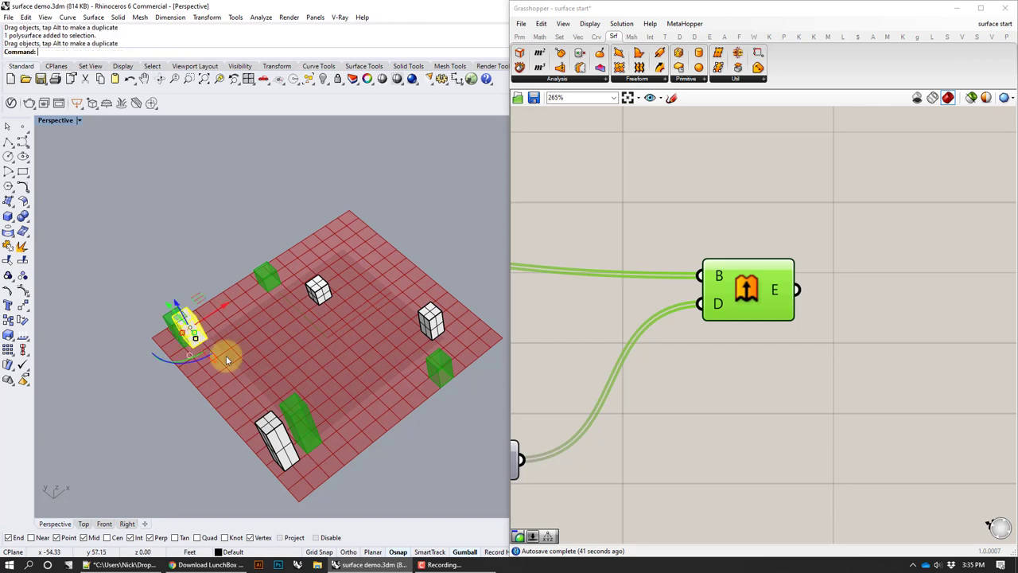
pyautogui.moveTo(226, 355); pyautogui.dragTo(284, 382, button='right')
pyautogui.moveTo(267, 432); pyautogui.dragTo(174, 435)
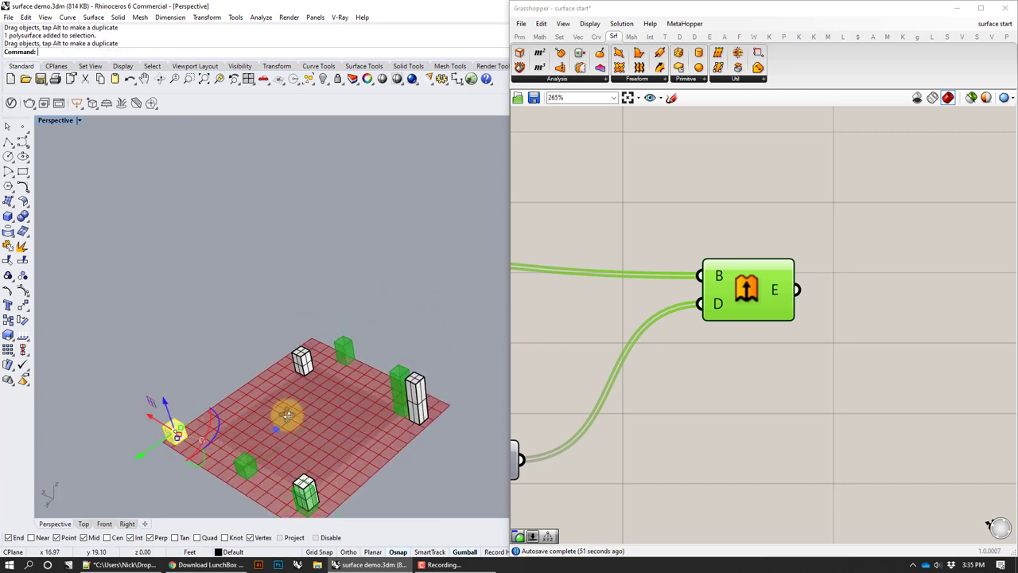
pyautogui.moveTo(276, 429); pyautogui.dragTo(331, 361, button='right')
pyautogui.moveTo(192, 384); pyautogui.dragTo(204, 409, button='right')
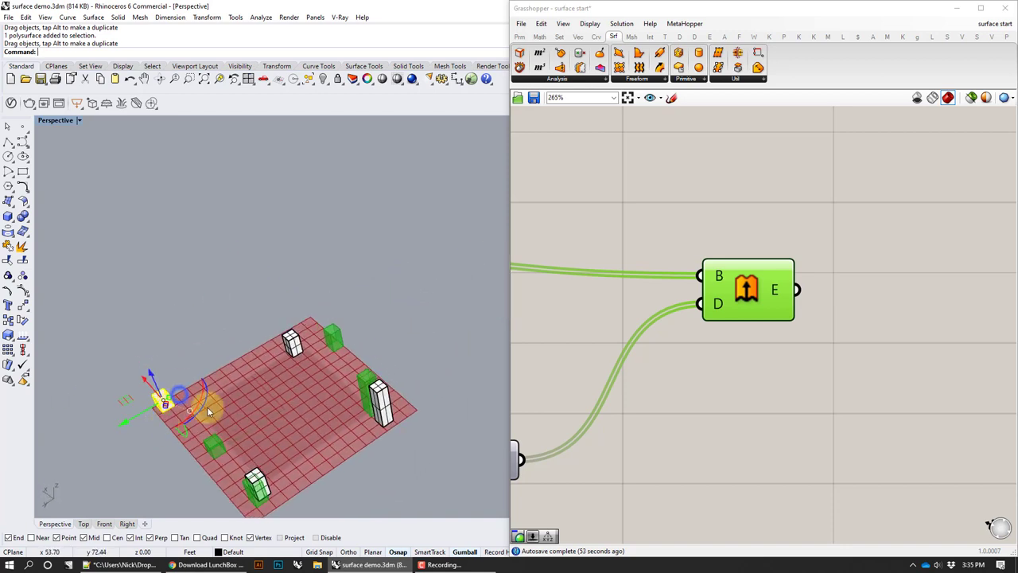
pyautogui.moveTo(309, 408); pyautogui.dragTo(292, 357, button='right')
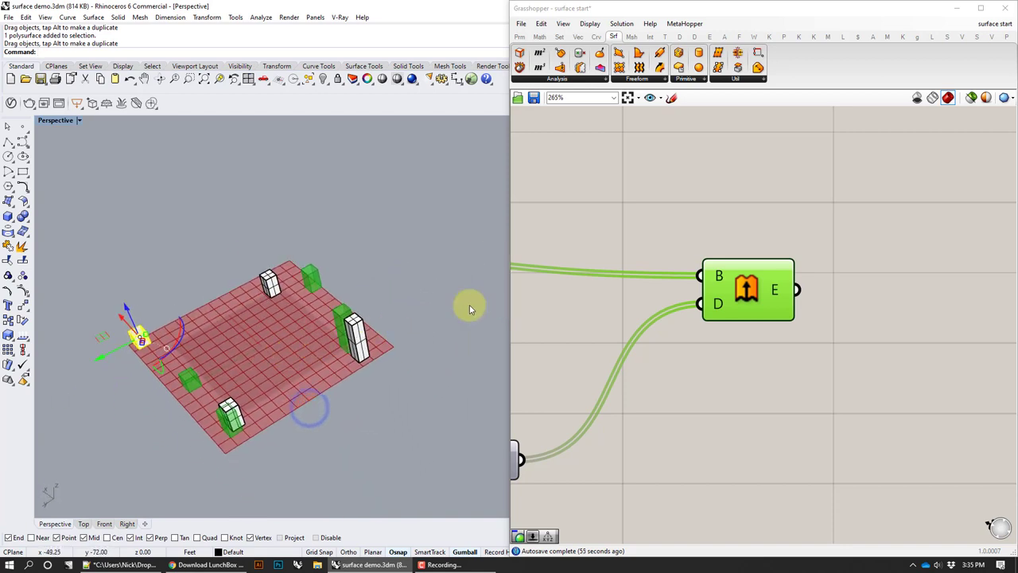
# Deselect the Extrude component and create a new blank Grasshopper document
pyautogui.click(679, 175)
pyautogui.moveTo(329, 295); pyautogui.dragTo(358, 284, button='right')
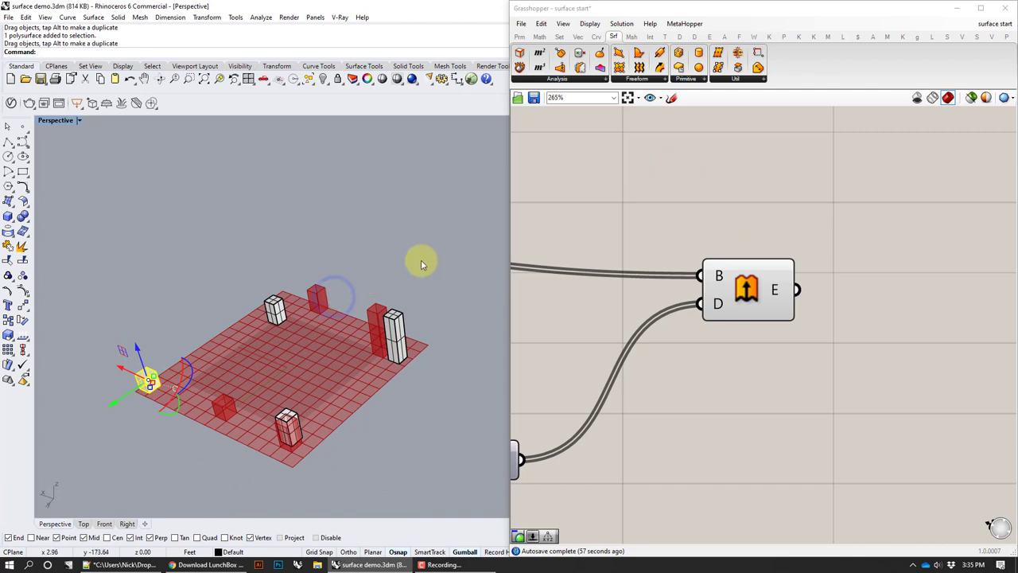
pyautogui.click(521, 23)
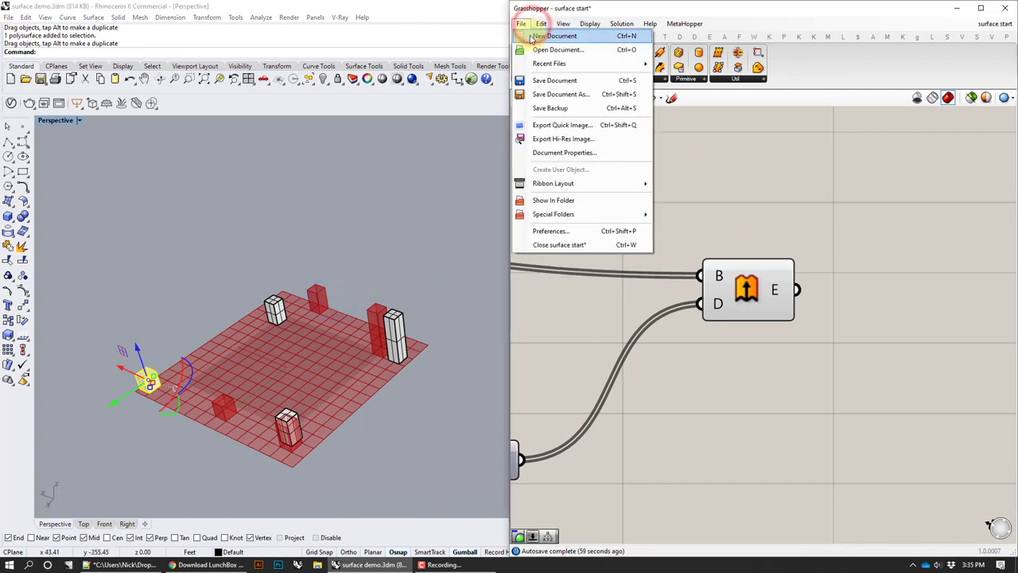
pyautogui.click(555, 36)
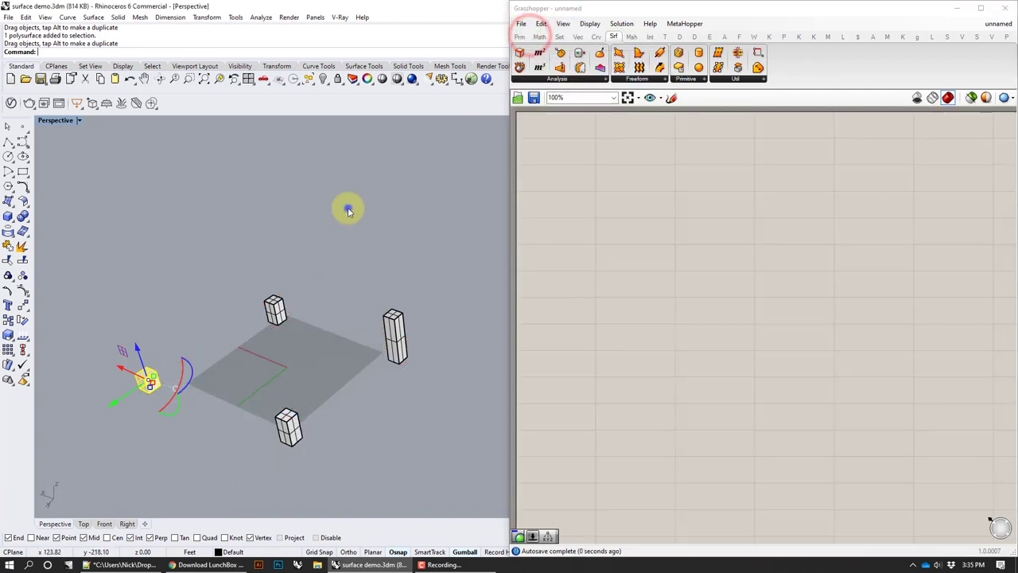
pyautogui.moveTo(348, 206); pyautogui.dragTo(391, 193, button='right')
# Add a Point parameter to the canvas and duplicate it twice to form a vertical column of three
pyautogui.doubleClick(671, 250)
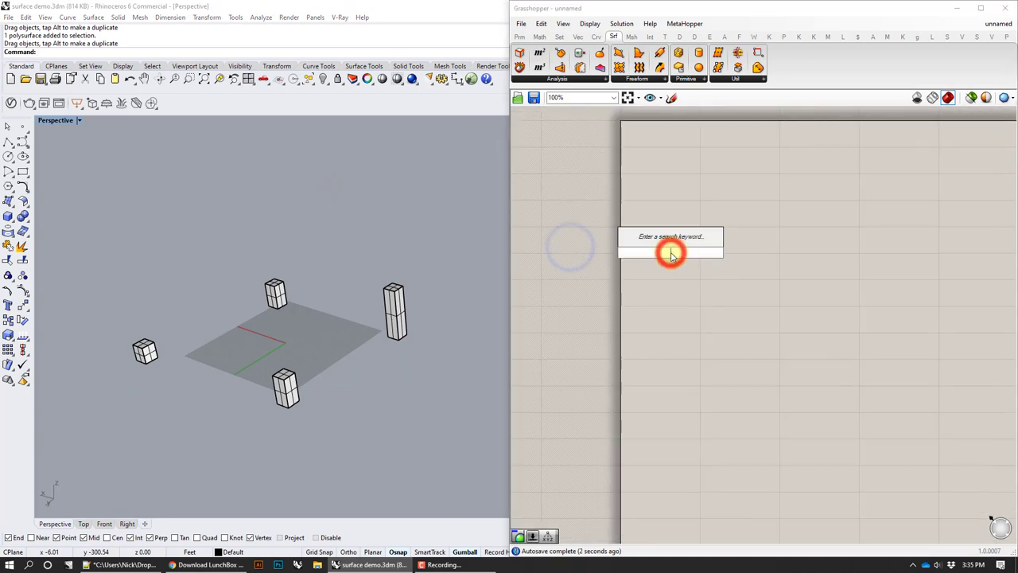
pyautogui.write('point')
pyautogui.click(667, 241)
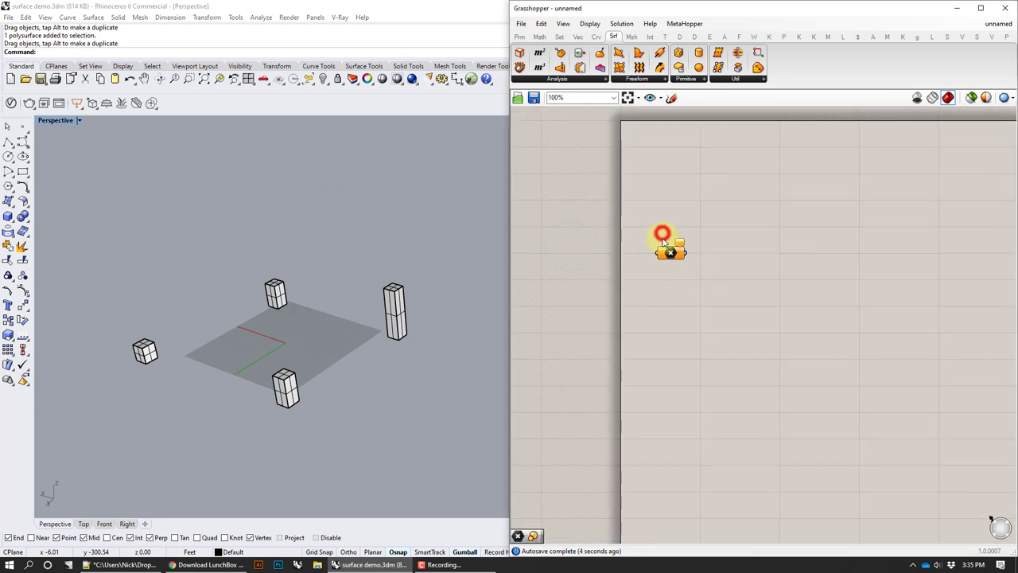
pyautogui.moveTo(696, 230); pyautogui.dragTo(697, 322)
pyautogui.click(690, 277)
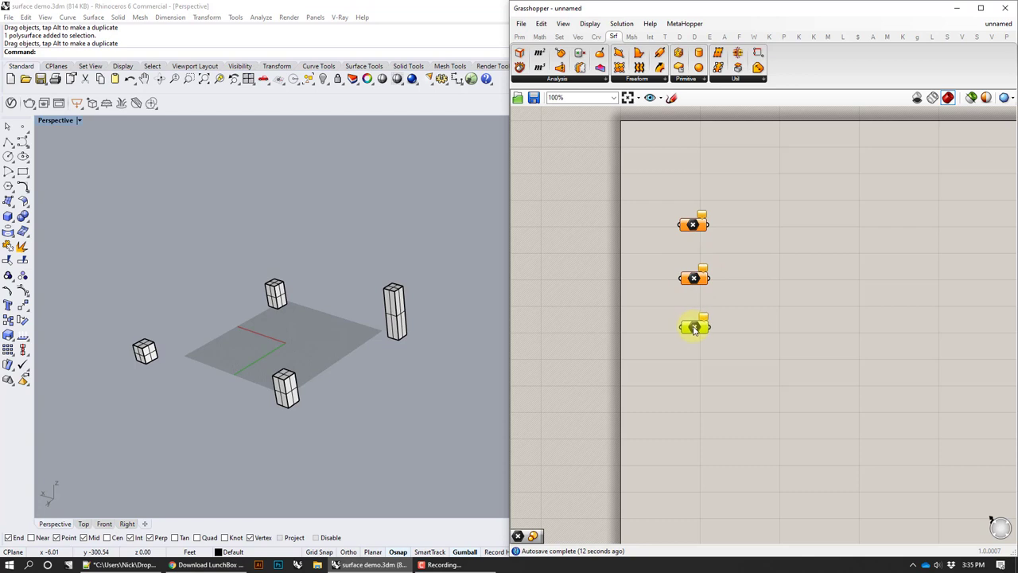
# Search the components for "point" without placing one, and browse the Params, Maths, Sets and Vector component categories
pyautogui.doubleClick(693, 408)
pyautogui.write('point')
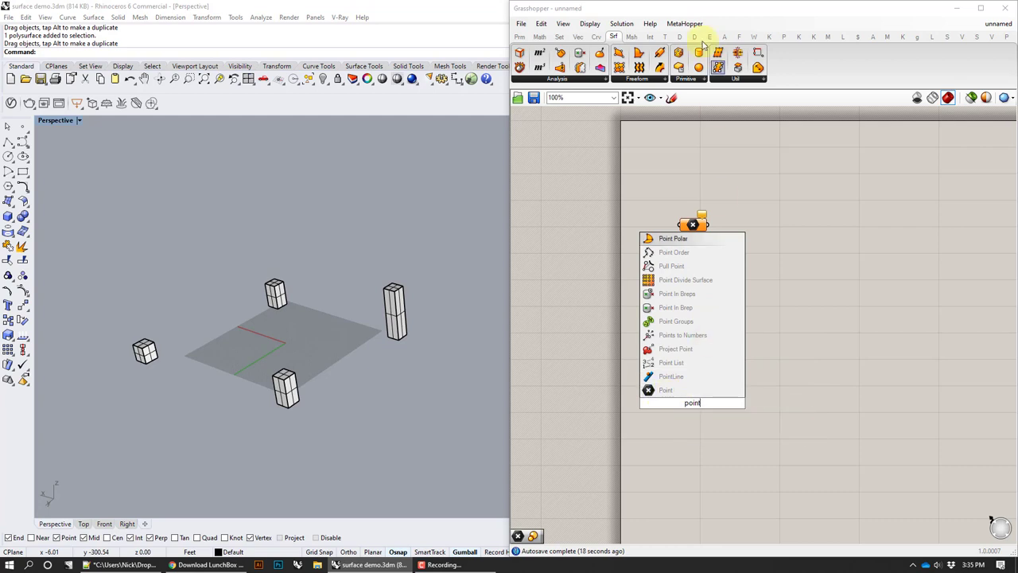
pyautogui.click(673, 9)
pyautogui.click(519, 36)
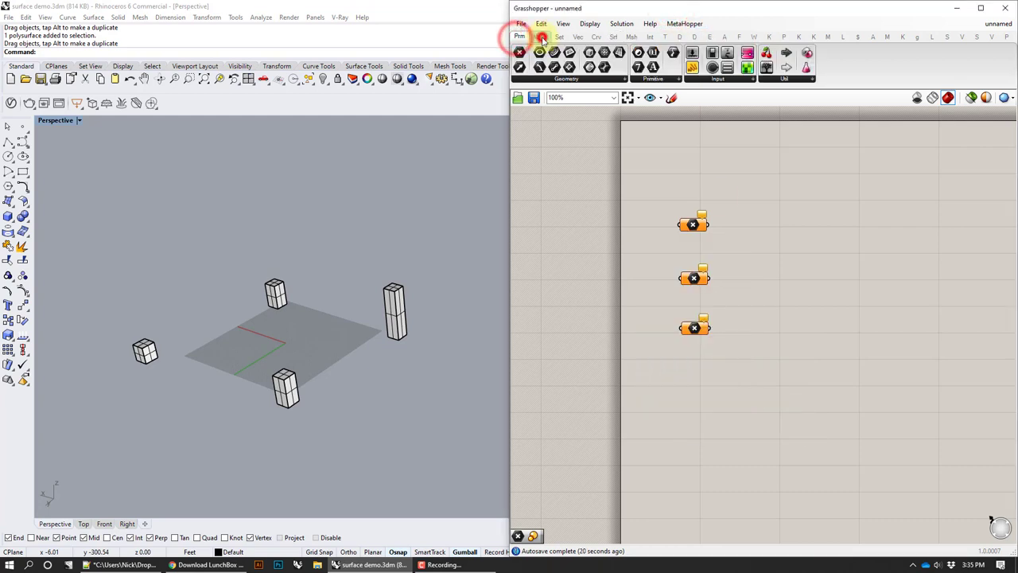
pyautogui.click(541, 38)
pyautogui.click(559, 36)
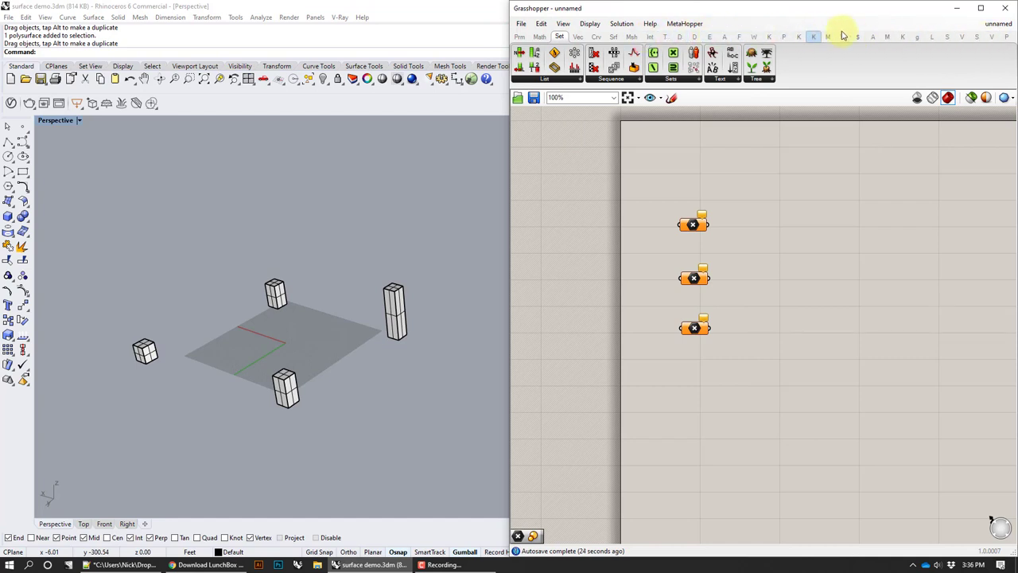
pyautogui.click(577, 38)
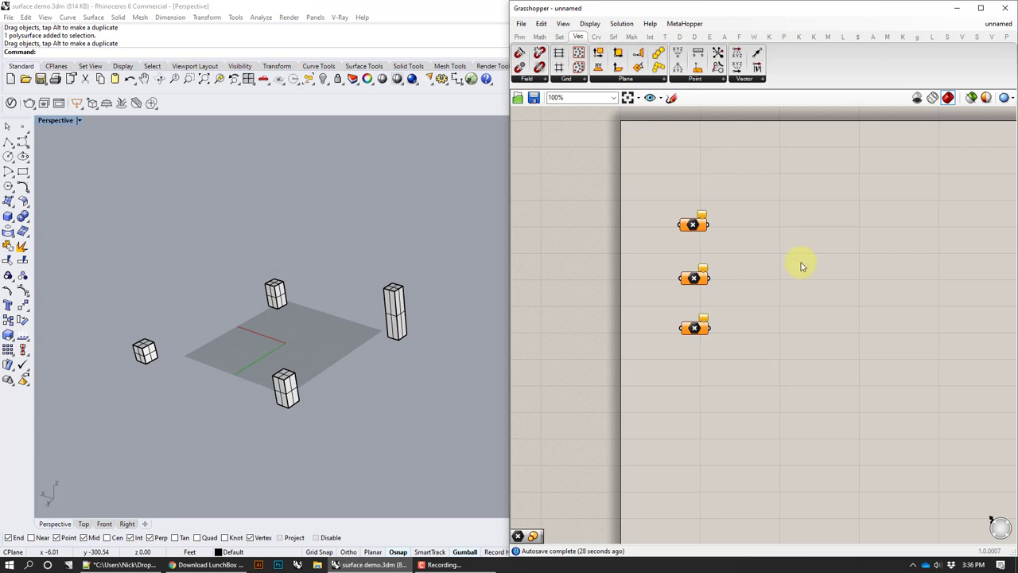
pyautogui.click(541, 37)
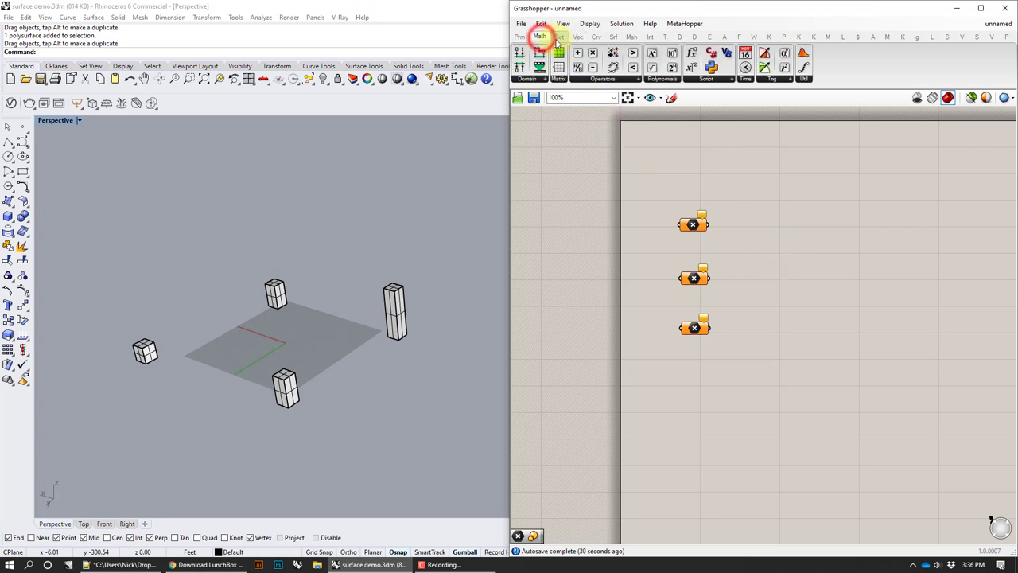
pyautogui.click(521, 37)
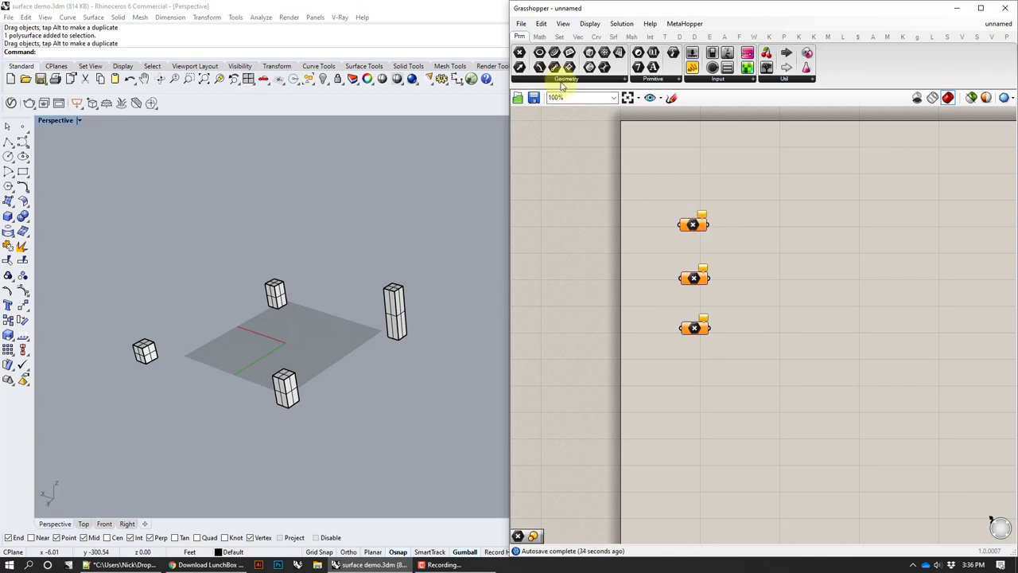
pyautogui.click(561, 78)
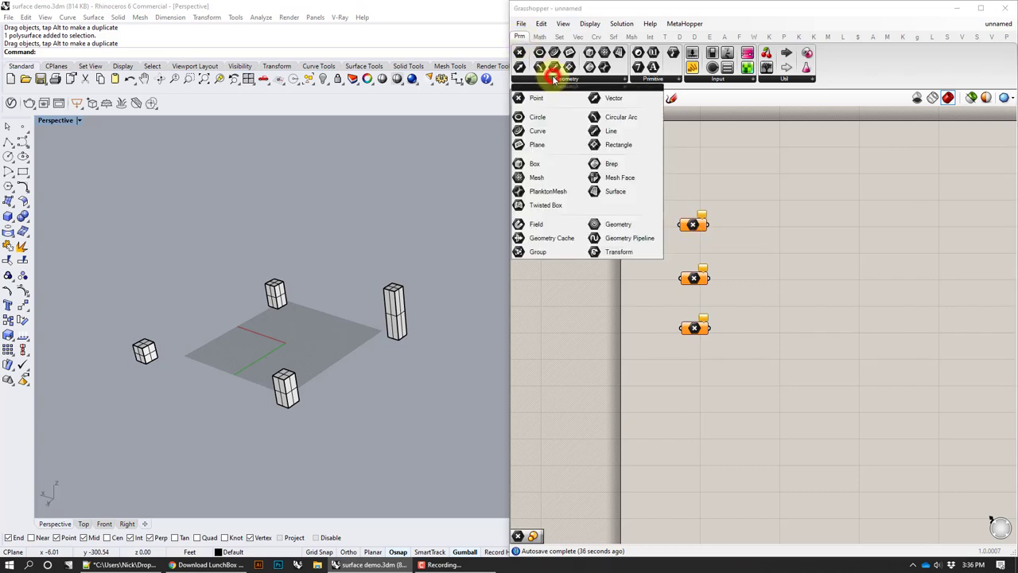
pyautogui.click(724, 349)
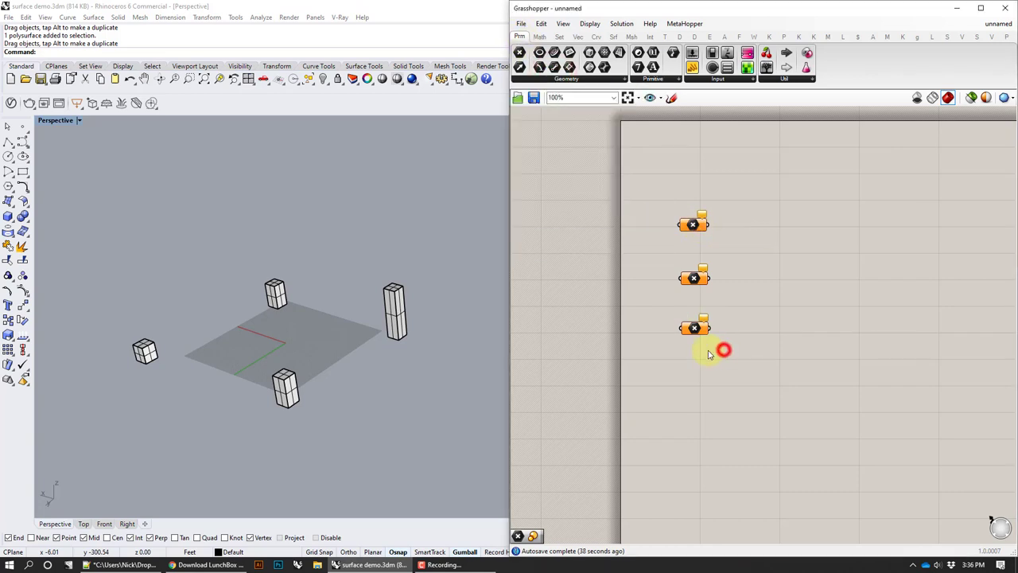
# Duplicate the lowest Point parameter below itself to make a column of four, and align the four parameters vertically
pyautogui.keyDown('alt'); pyautogui.moveTo(693, 328); pyautogui.dragTo(692, 381); pyautogui.keyUp('alt')
pyautogui.click(742, 394)
pyautogui.moveTo(746, 448); pyautogui.dragTo(675, 176)
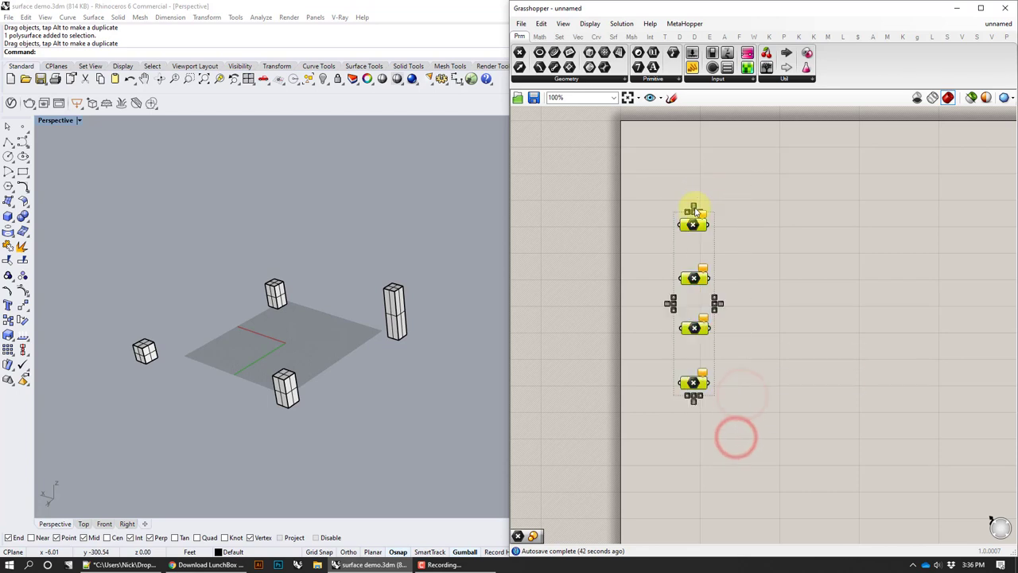
pyautogui.click(694, 213)
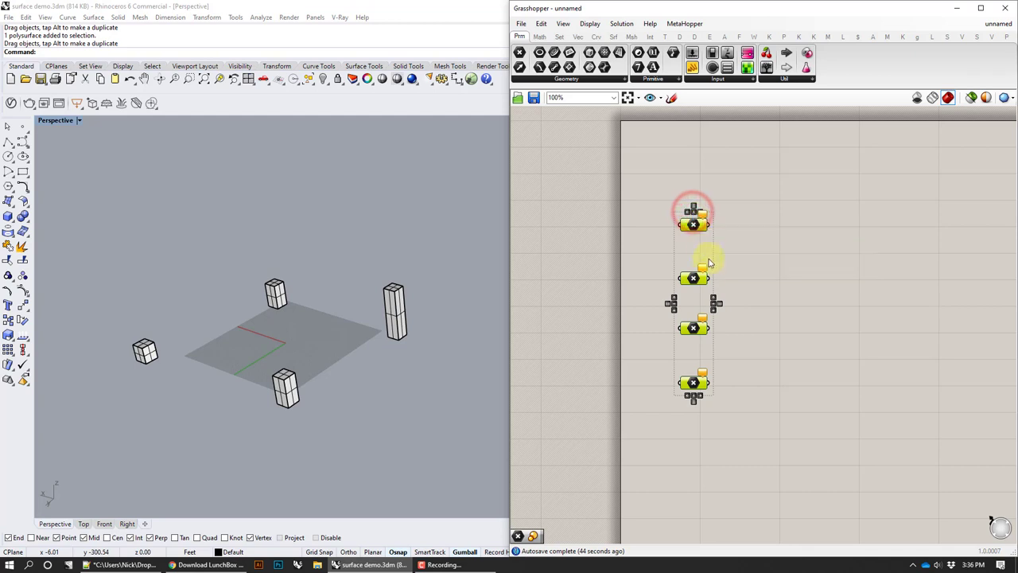
pyautogui.click(803, 288)
pyautogui.moveTo(868, 365); pyautogui.dragTo(828, 354, button='right')
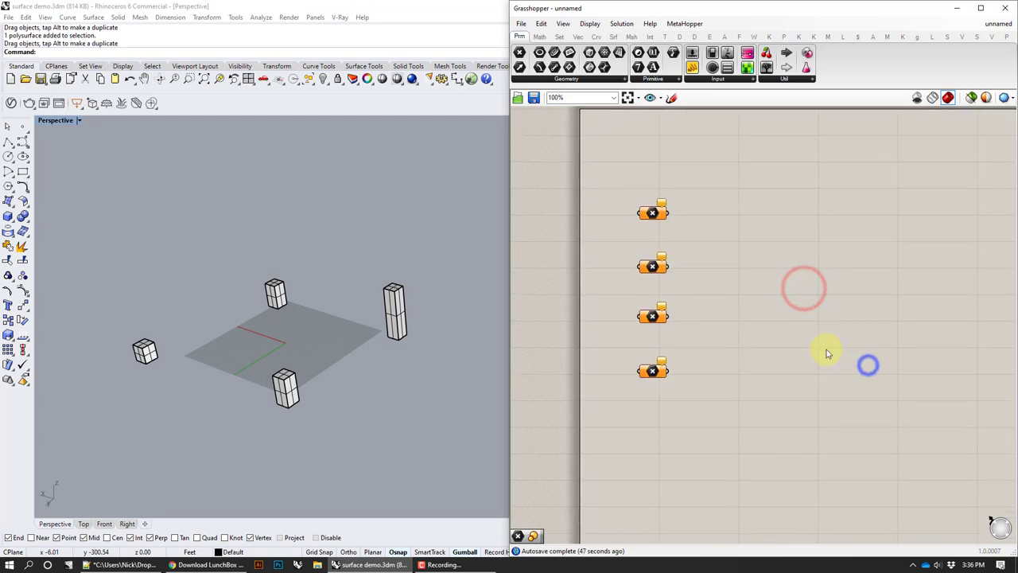
# Turn off the End, Near, Point, Int, Perp and Vertex object snaps in Rhino, leaving only Mid enabled
pyautogui.click(652, 214)
pyautogui.moveTo(223, 330); pyautogui.dragTo(164, 418, button='right')
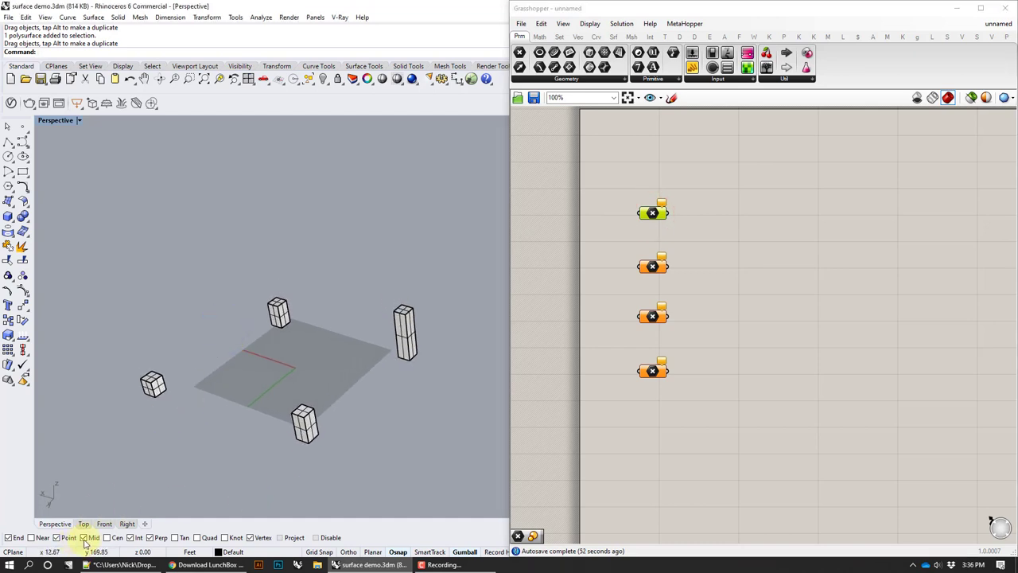
pyautogui.click(51, 537)
pyautogui.click(19, 535)
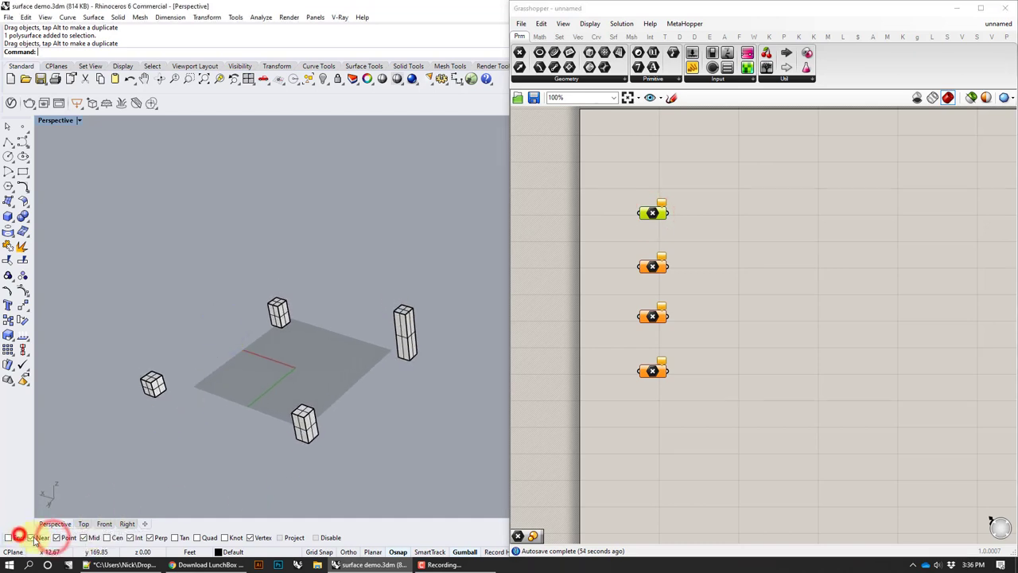
pyautogui.click(40, 537)
pyautogui.click(61, 538)
pyautogui.click(58, 537)
pyautogui.click(151, 537)
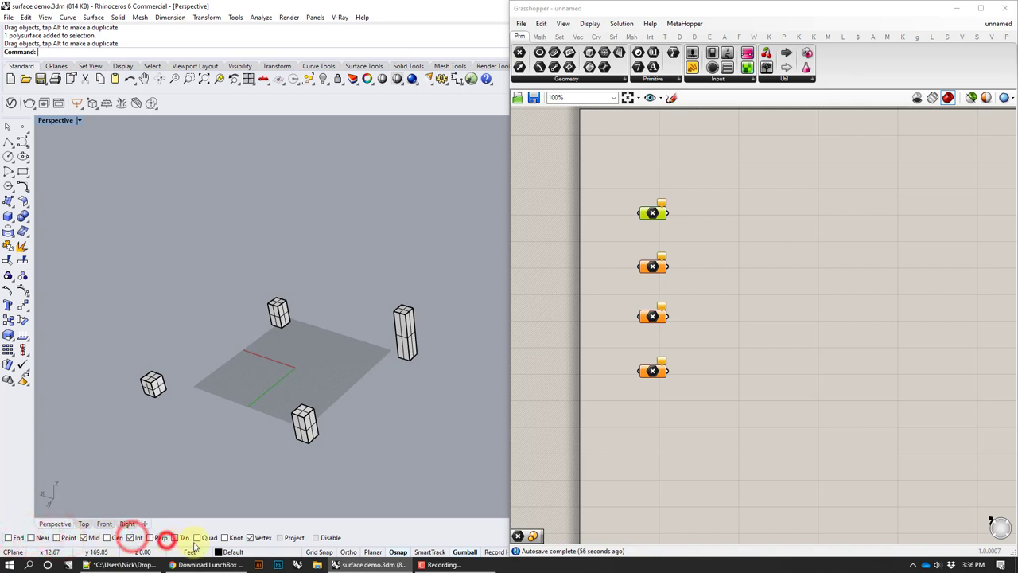
pyautogui.click(137, 539)
pyautogui.click(249, 539)
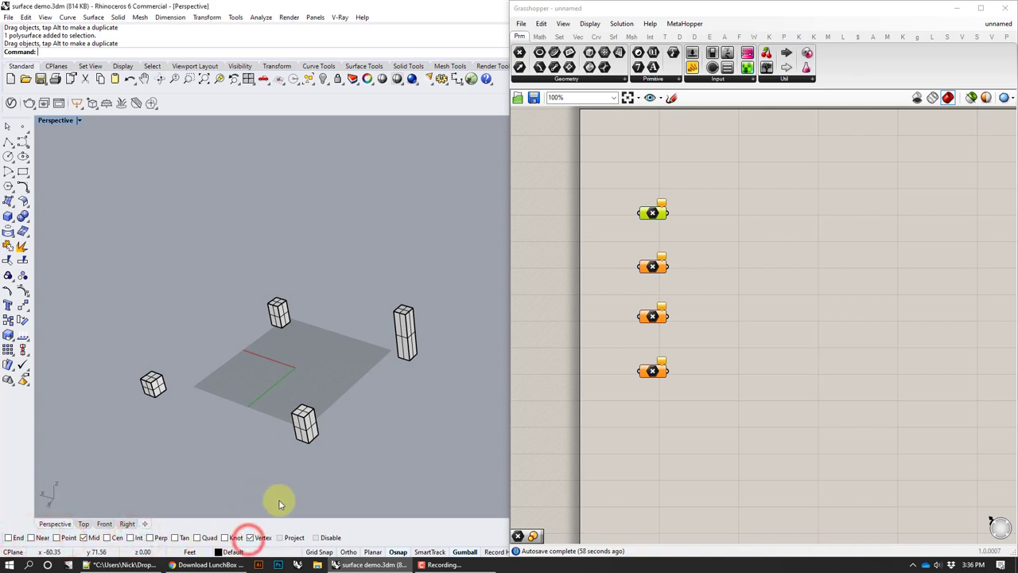
pyautogui.click(260, 540)
# Set the first Point parameter to one point, snapped to the midpoint of a top edge of the box at the grid's far corner
pyautogui.rightClick(654, 213)
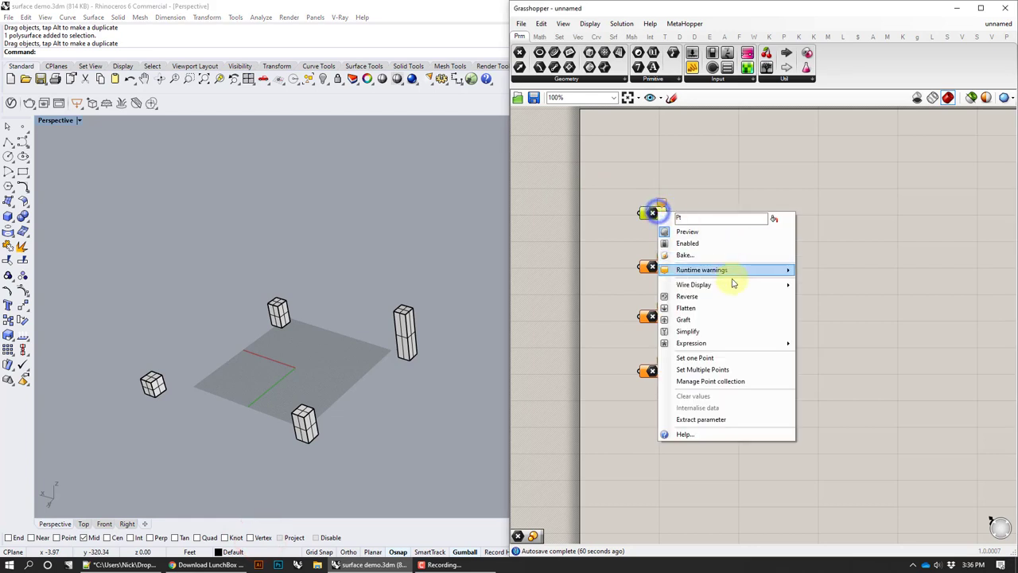
pyautogui.click(704, 360)
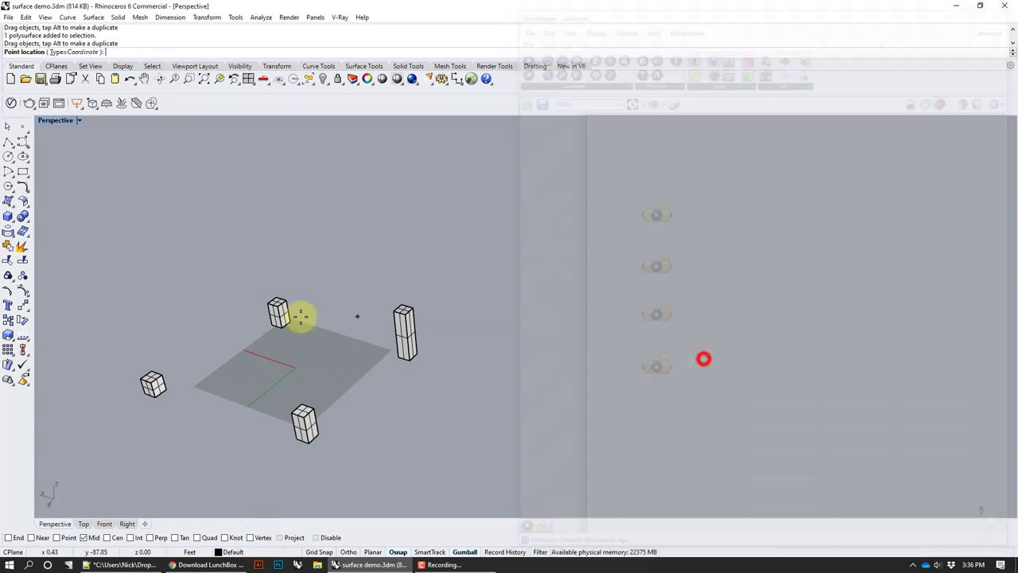
pyautogui.scroll(5, 273, 323)
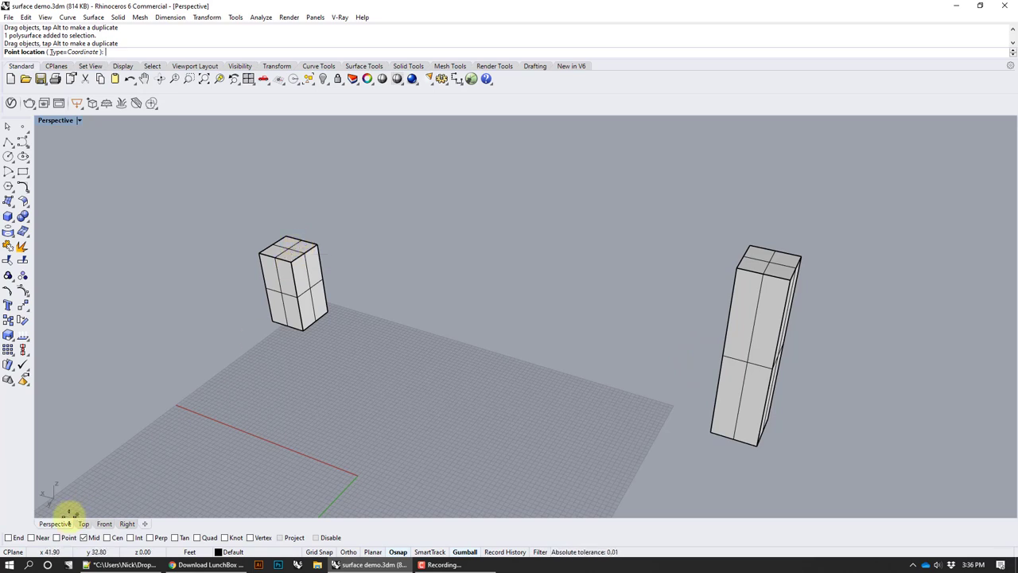
pyautogui.click(9, 538)
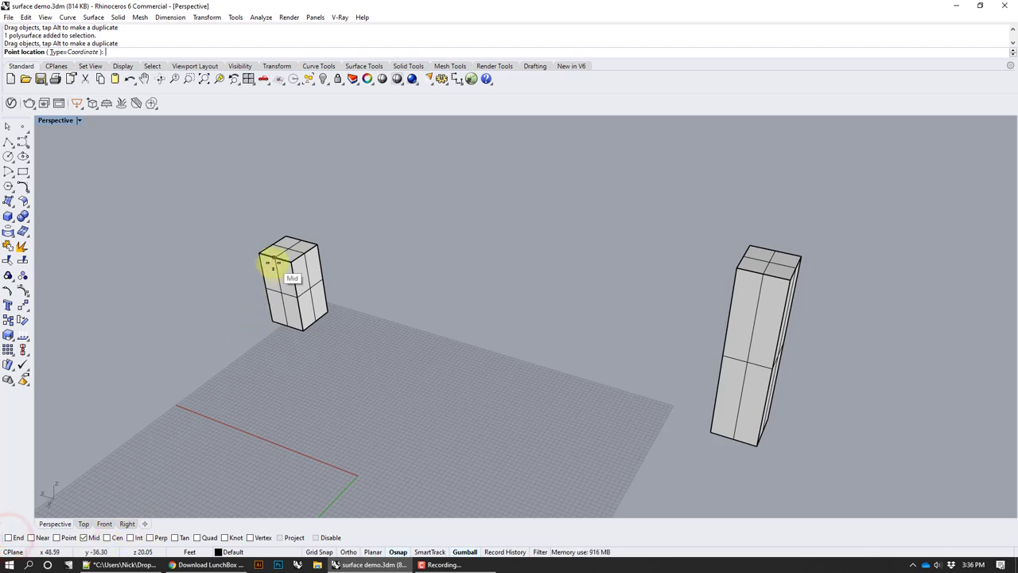
pyautogui.click(272, 262)
# Set the second Point parameter to one point at the midpoint of a top edge of the tallest box
pyautogui.scroll(-8, 430, 266)
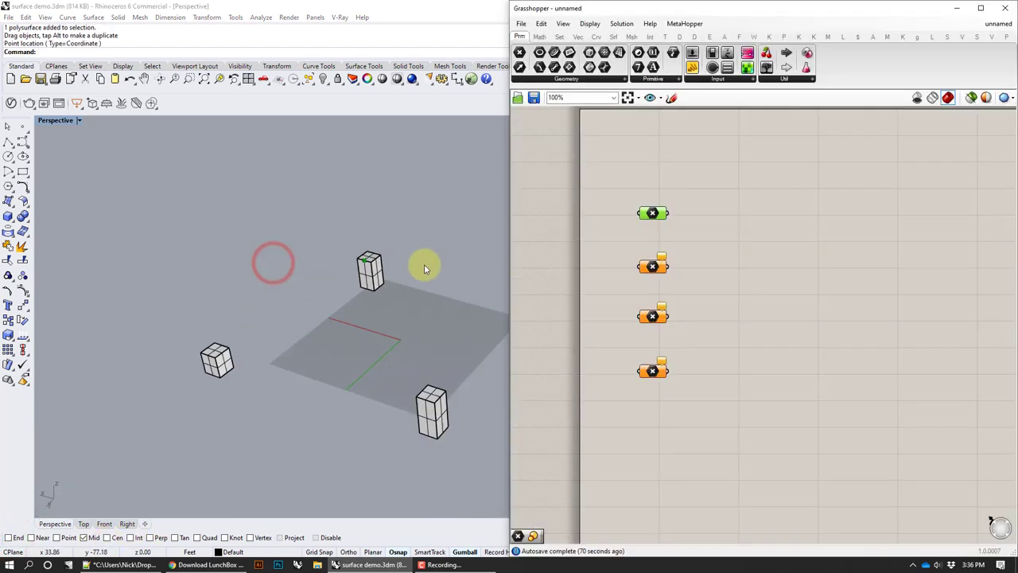
pyautogui.rightClick(653, 268)
pyautogui.click(706, 407)
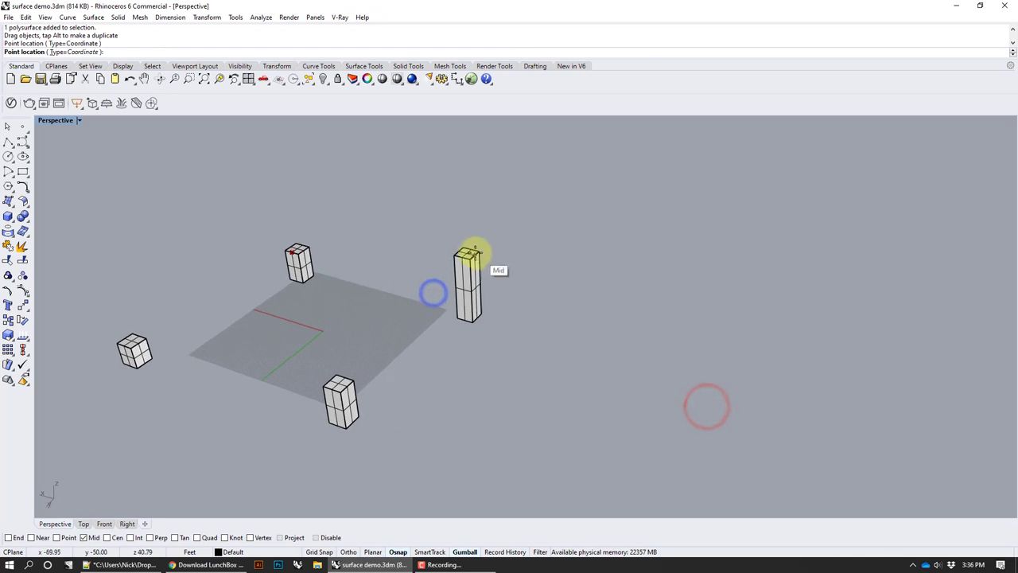
pyautogui.click(466, 256)
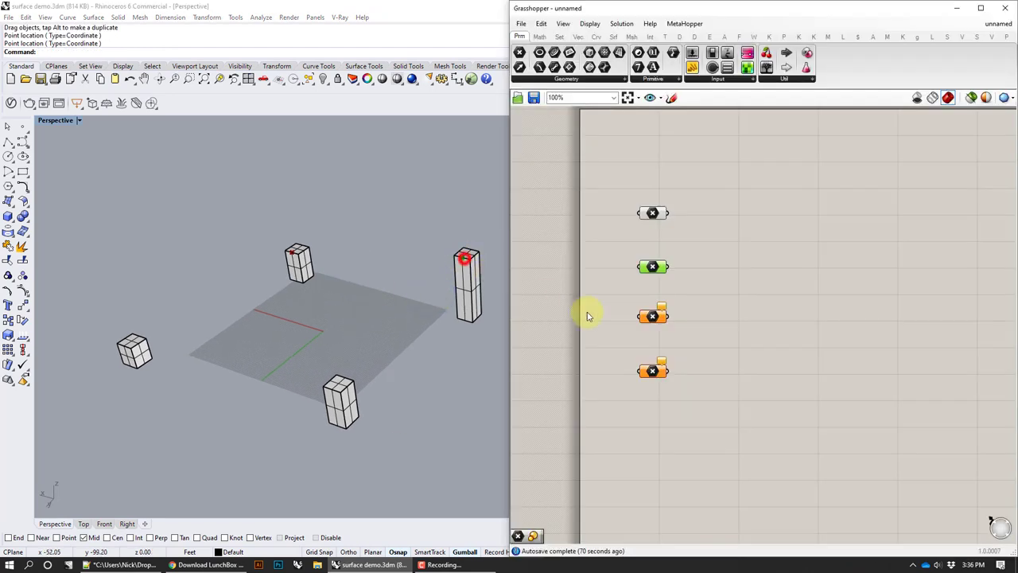
# Set the third Point parameter to a top-edge midpoint of the nearest box and the fourth to a top-edge midpoint of the shortest box
pyautogui.rightClick(653, 316)
pyautogui.click(694, 467)
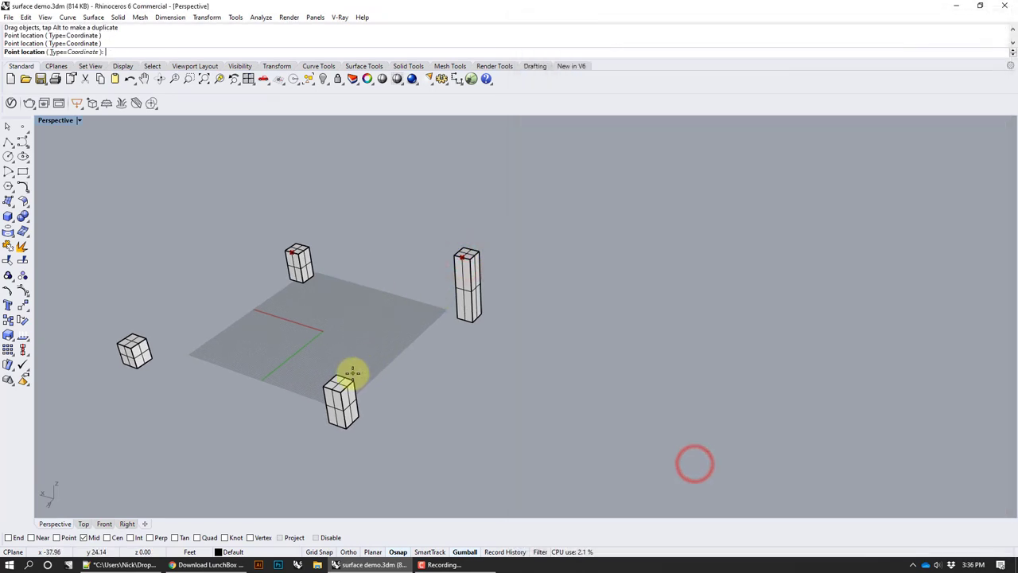
pyautogui.click(344, 377)
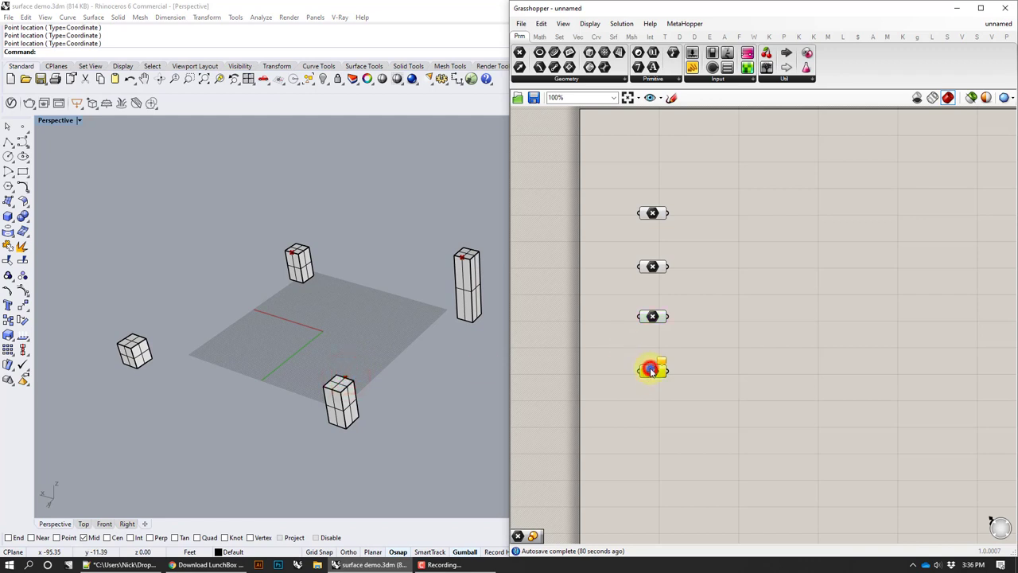
pyautogui.rightClick(650, 370)
pyautogui.click(689, 467)
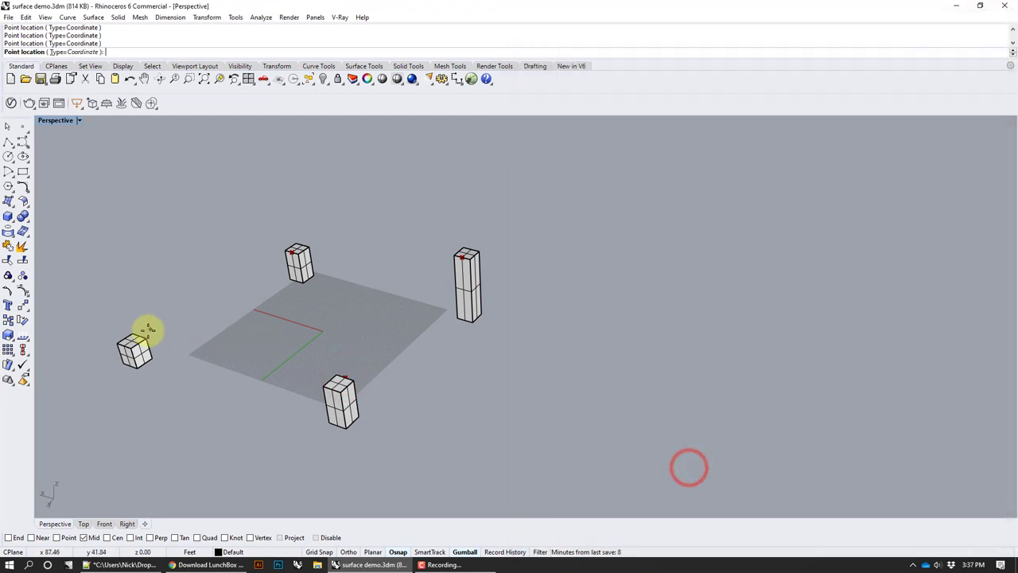
pyautogui.click(140, 336)
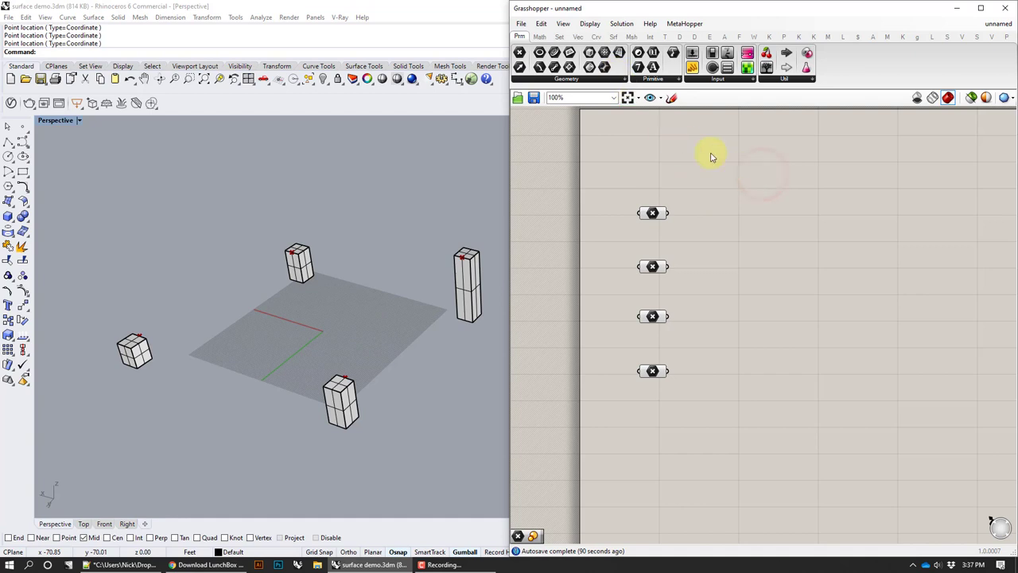
# Add a Catenary component beside the Point parameters and connect the first Point to its A input and the second to B
pyautogui.doubleClick(738, 227)
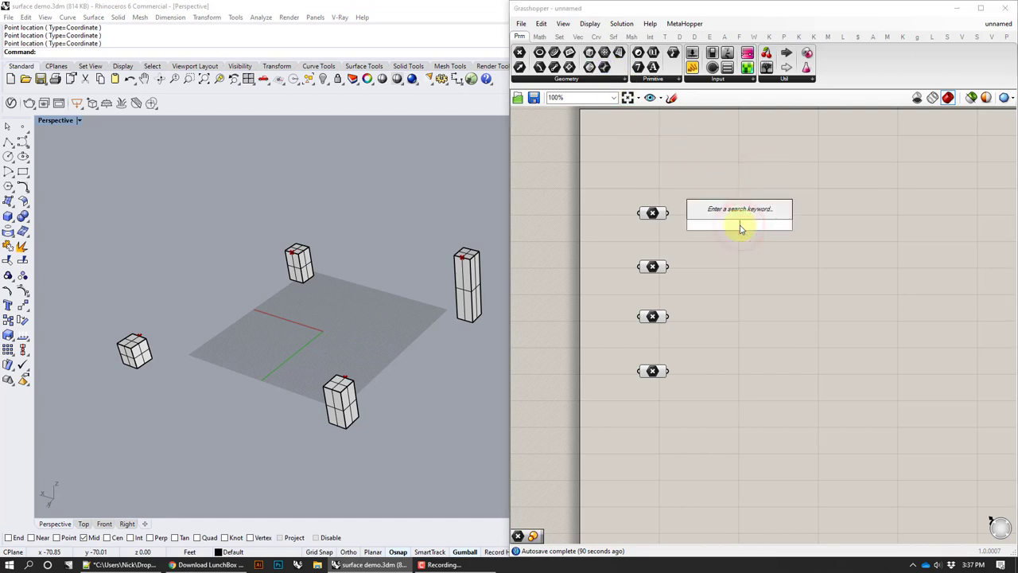
pyautogui.write('ca')
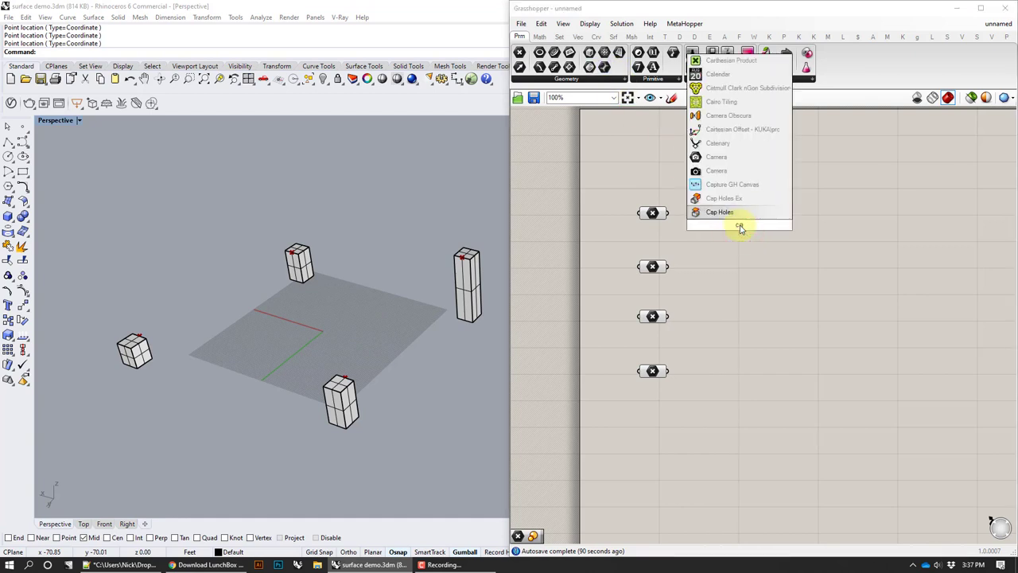
pyautogui.write('te')
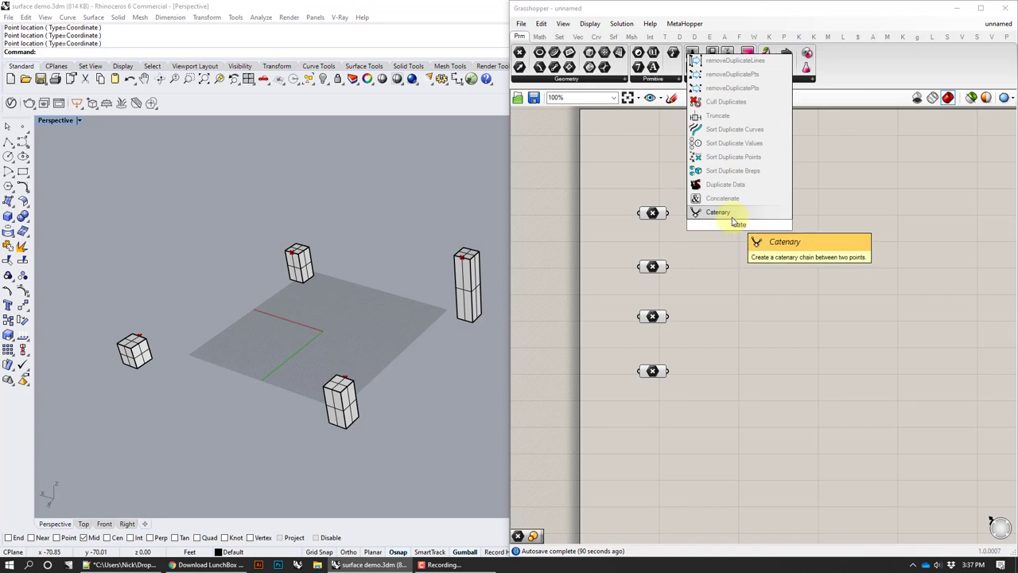
pyautogui.press('Return')
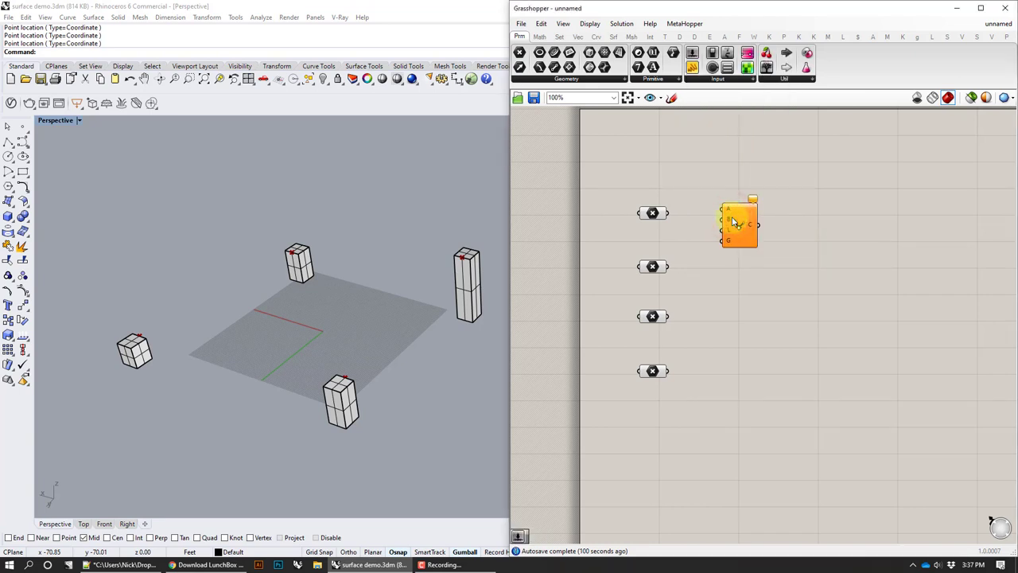
pyautogui.moveTo(733, 222); pyautogui.dragTo(742, 213)
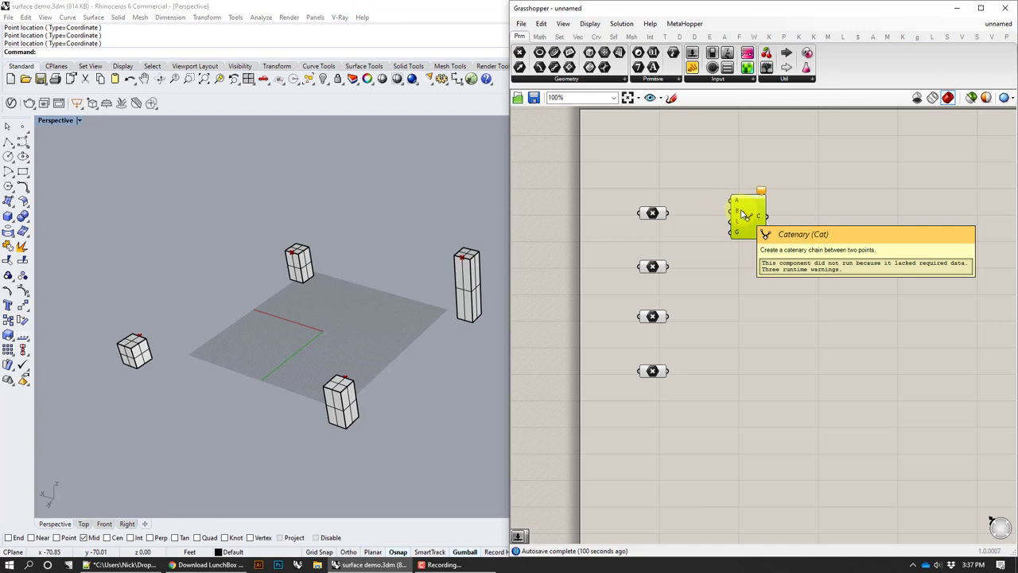
pyautogui.moveTo(742, 214); pyautogui.dragTo(747, 207)
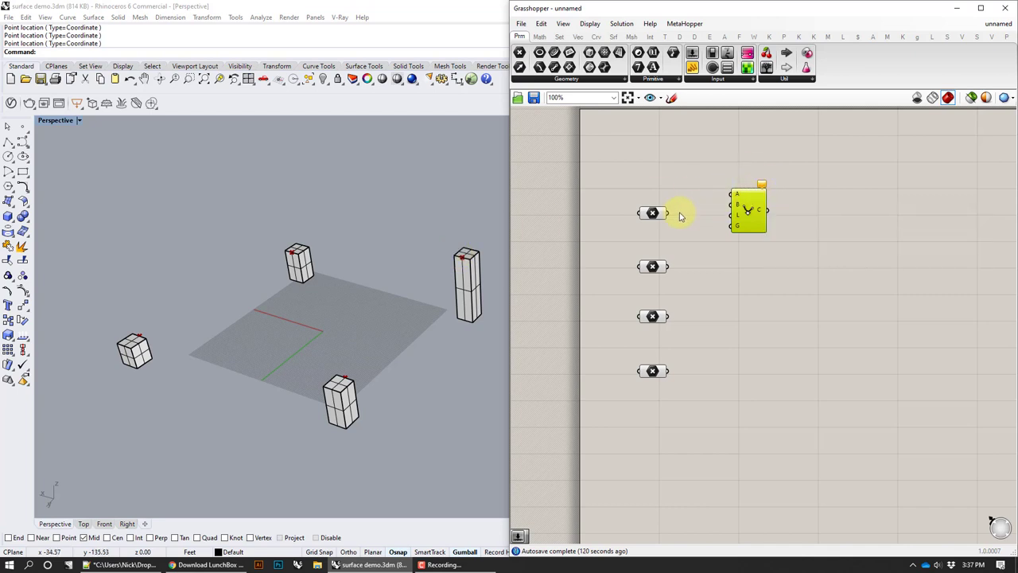
pyautogui.moveTo(675, 217); pyautogui.dragTo(666, 214)
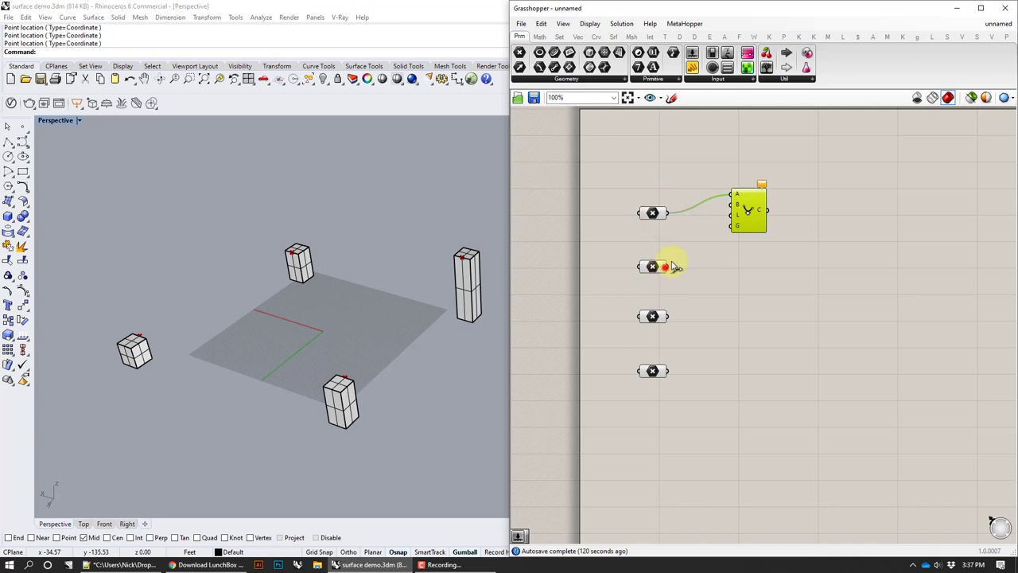
pyautogui.moveTo(675, 267); pyautogui.dragTo(820, 194)
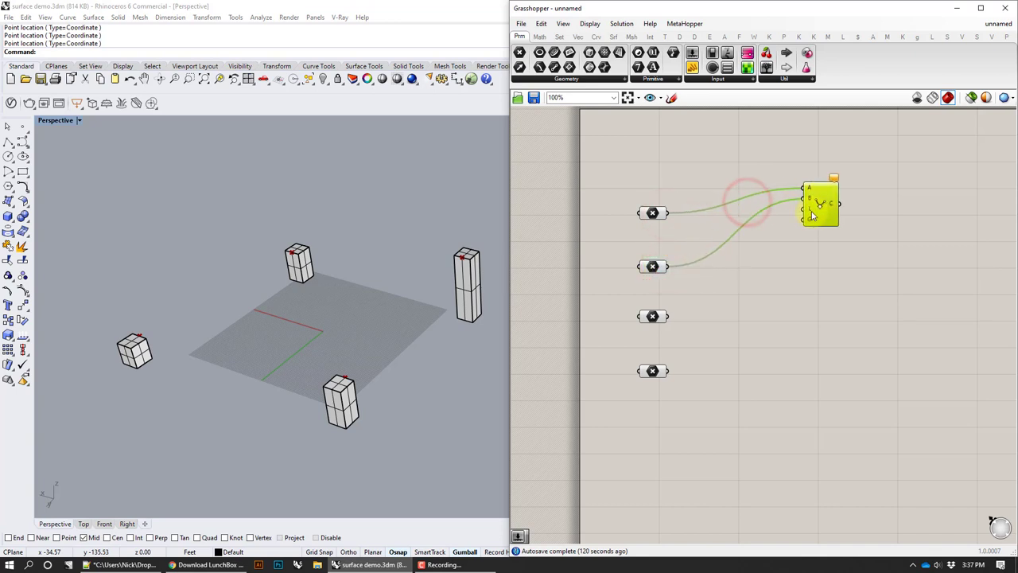
# Add a Number Slider below the Catenary component's inputs, keeping its default value
pyautogui.doubleClick(750, 256)
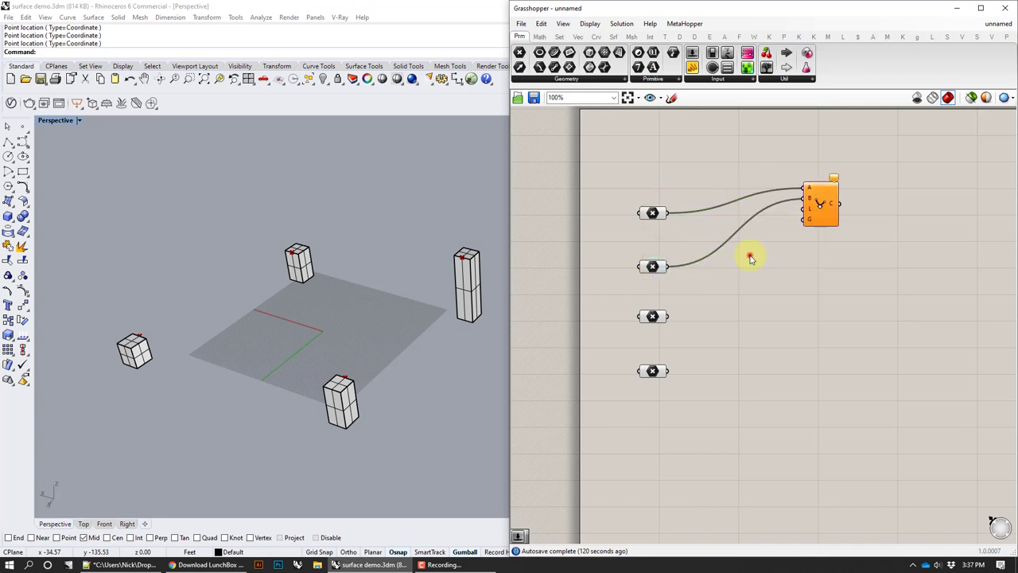
pyautogui.write('num')
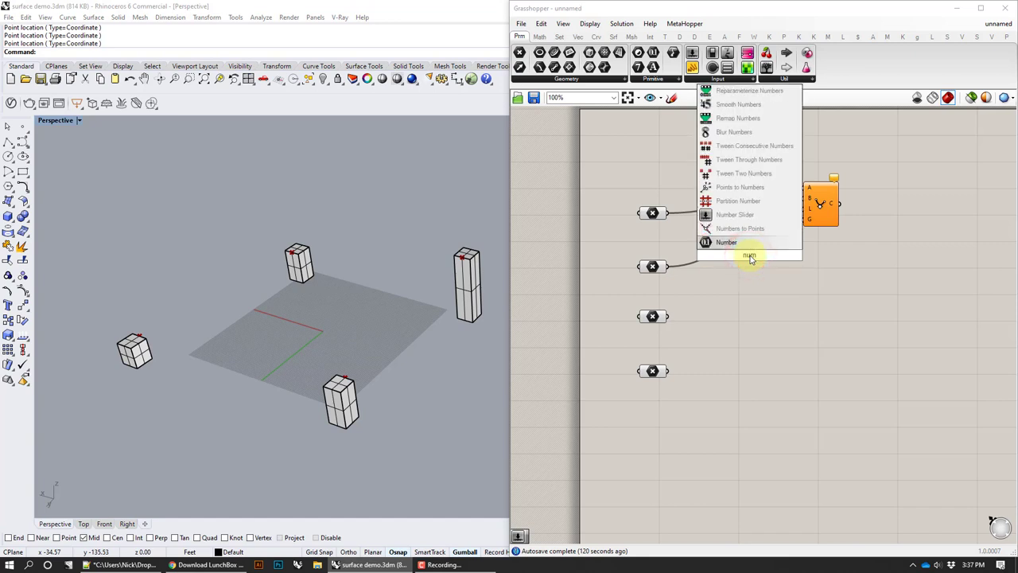
pyautogui.click(740, 214)
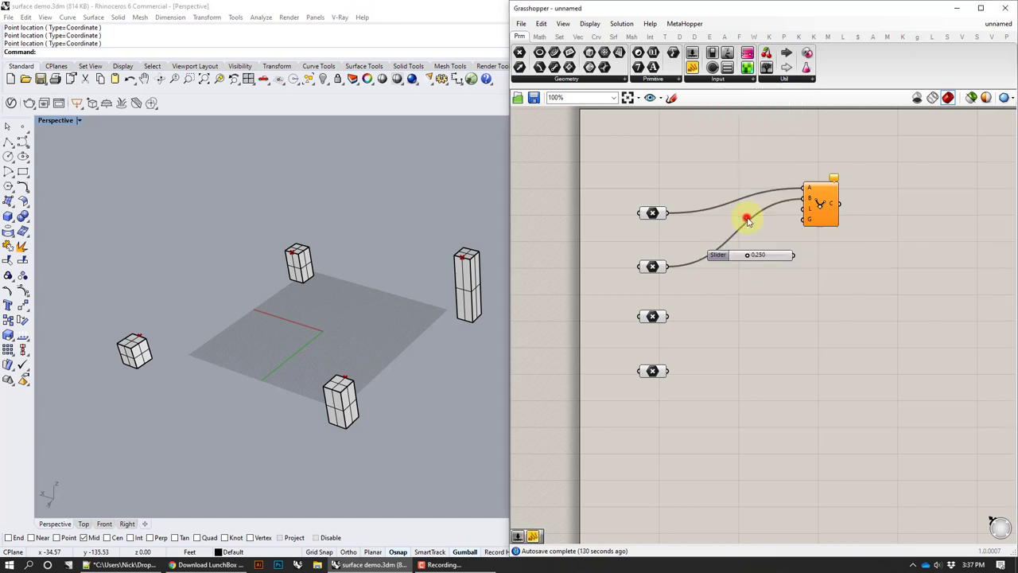
pyautogui.click(762, 257)
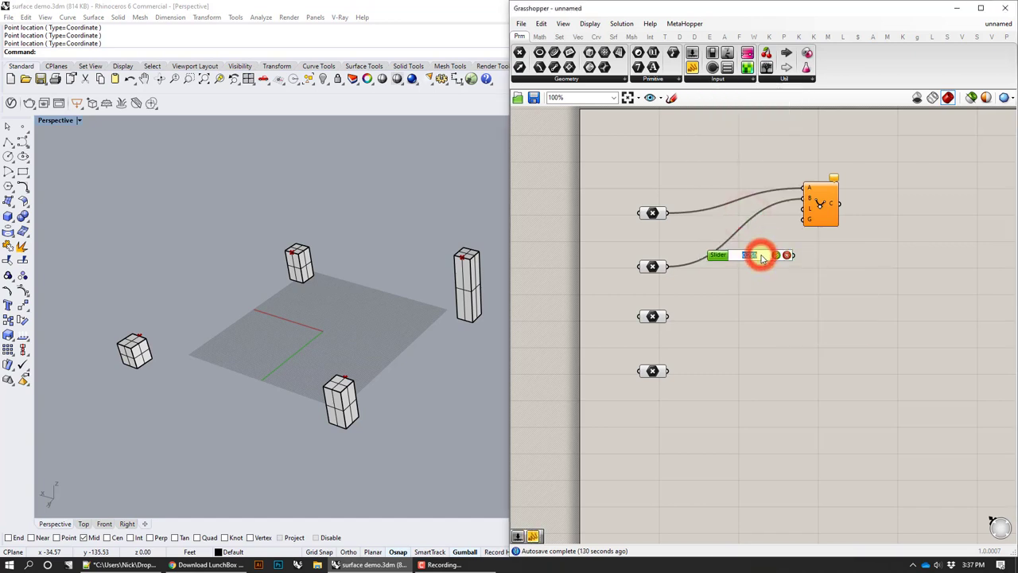
pyautogui.click(761, 289)
# Set the number slider's domain to a minimum of 1 and a maximum of 300
pyautogui.rightClick(757, 254)
pyautogui.click(786, 302)
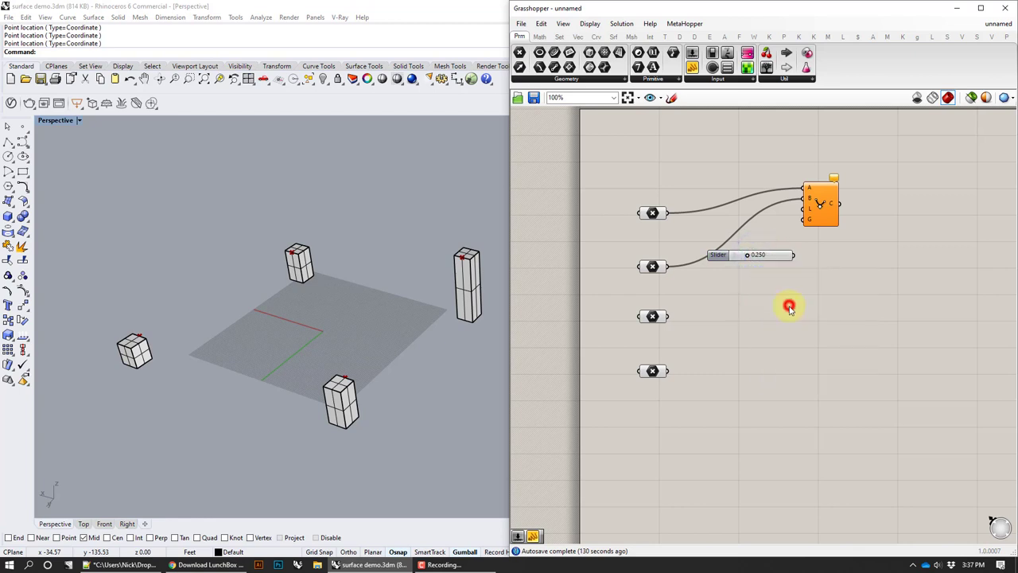
pyautogui.doubleClick(804, 324)
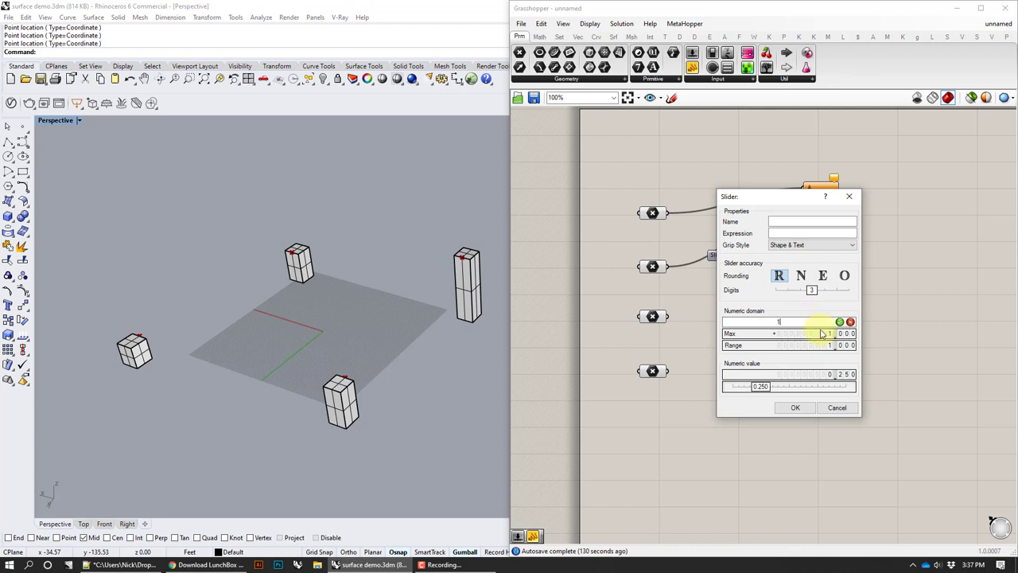
pyautogui.doubleClick(810, 334)
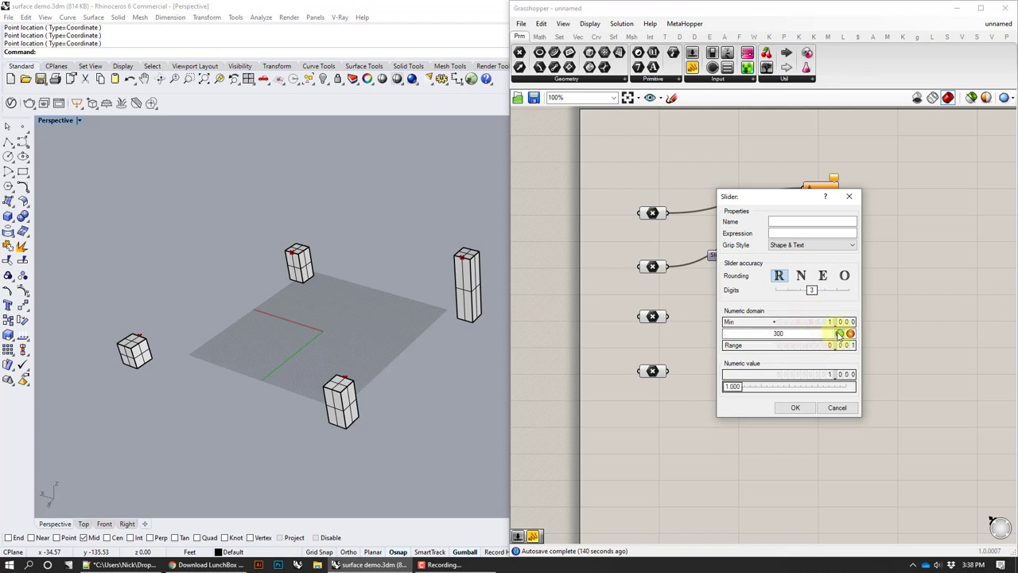
pyautogui.write('300')
pyautogui.click(839, 334)
pyautogui.click(796, 407)
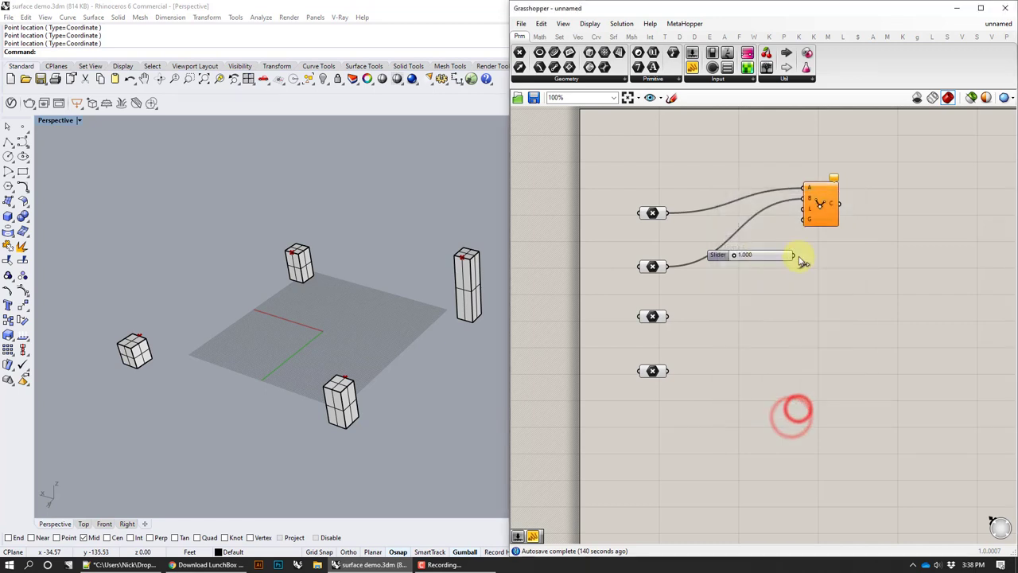
# Connect the slider to the Catenary component's L input and set the length to 195.350
pyautogui.click(822, 204)
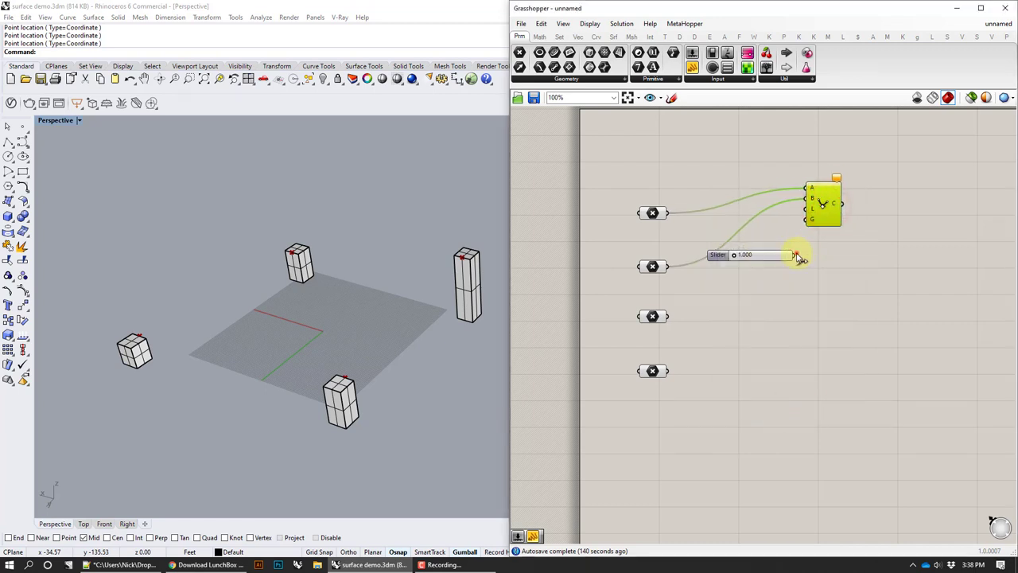
pyautogui.moveTo(797, 255); pyautogui.dragTo(807, 209)
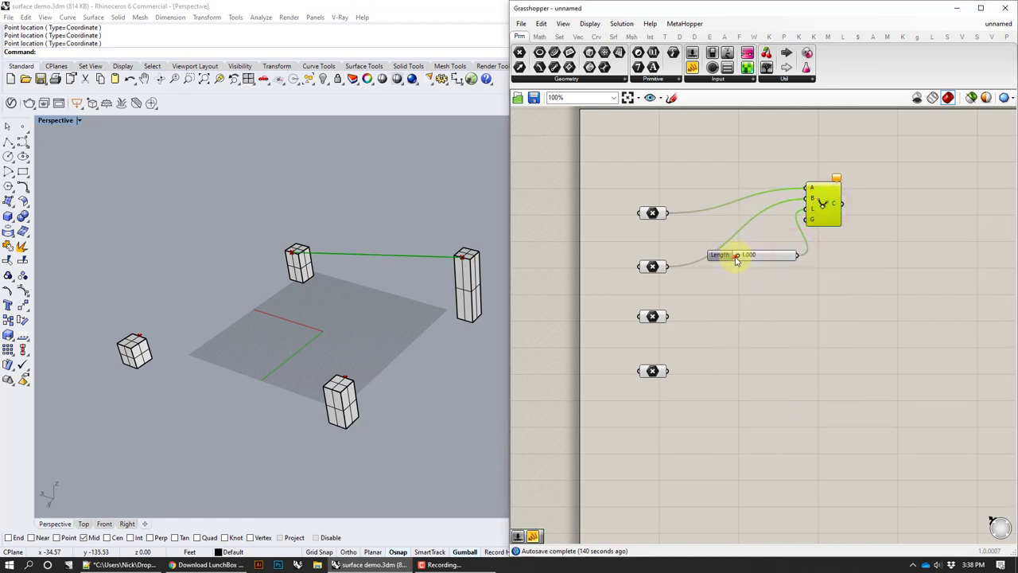
pyautogui.moveTo(737, 261); pyautogui.dragTo(773, 256)
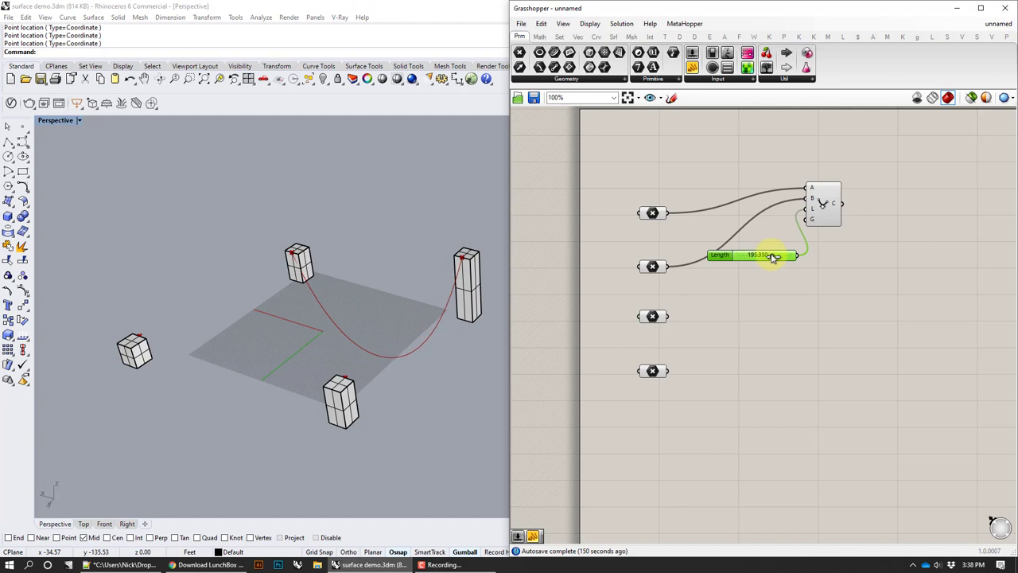
pyautogui.moveTo(414, 244); pyautogui.dragTo(430, 214, button='right')
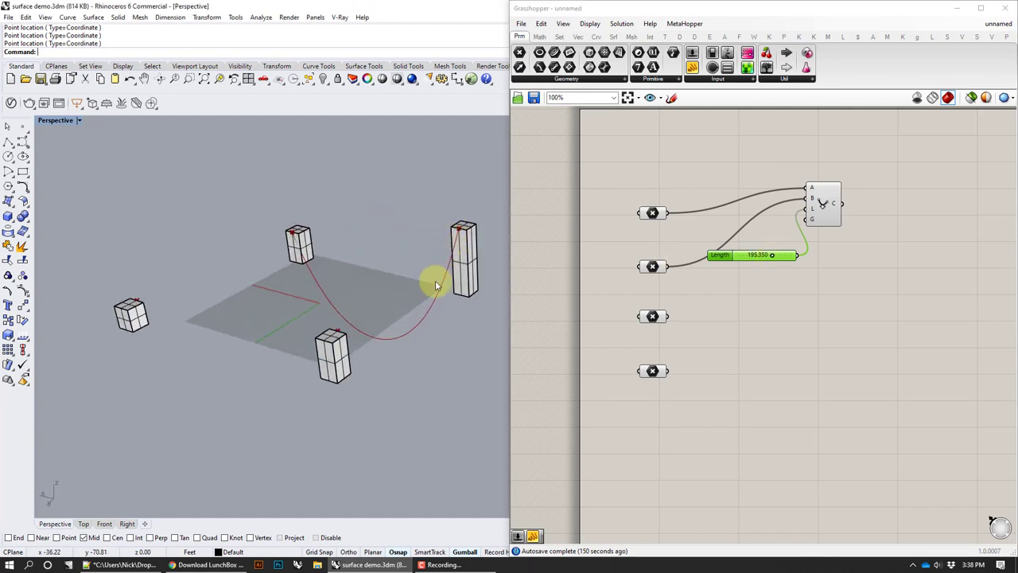
# Set the Z component of the Catenary's gravity vector to 1 in its vector collection so the curve arches upward
pyautogui.click(813, 222)
pyautogui.rightClick(813, 221)
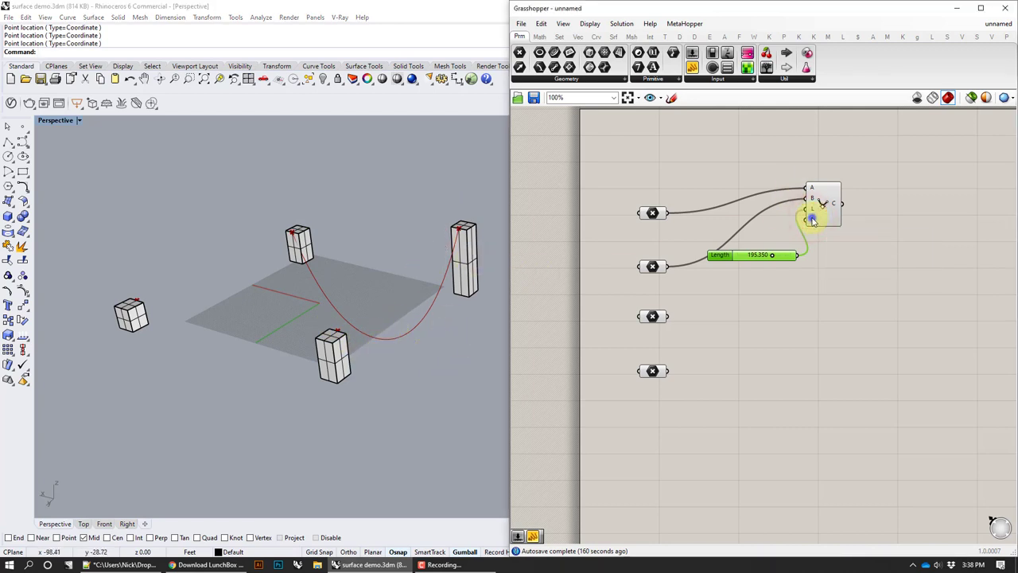
pyautogui.rightClick(812, 220)
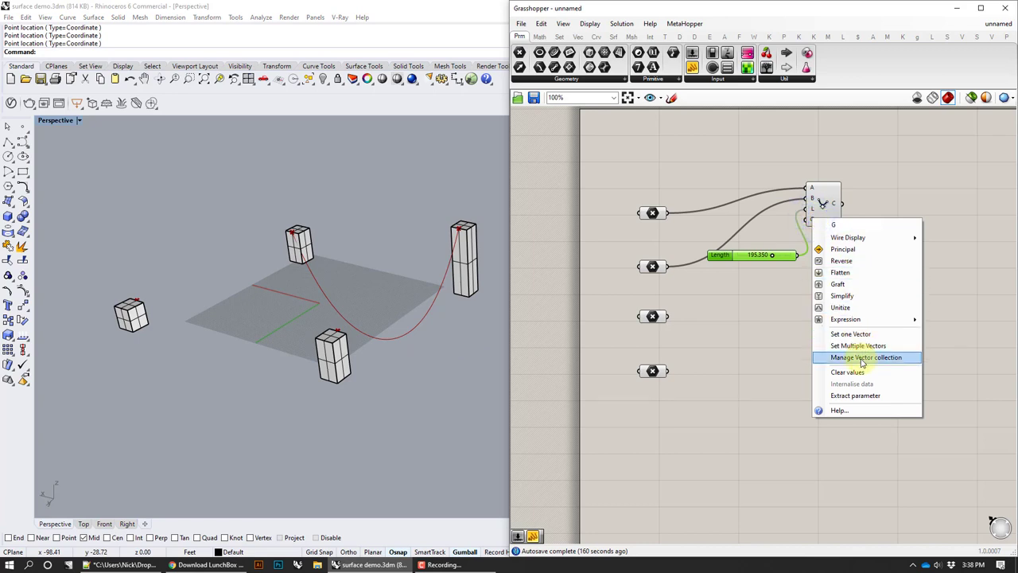
pyautogui.click(862, 358)
pyautogui.click(743, 291)
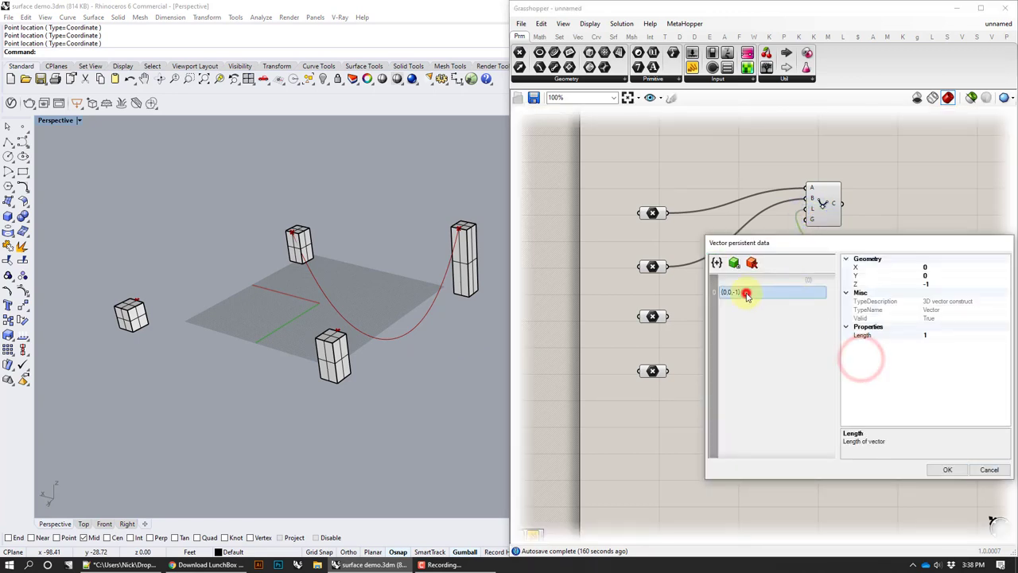
pyautogui.click(928, 284)
pyautogui.click(927, 284)
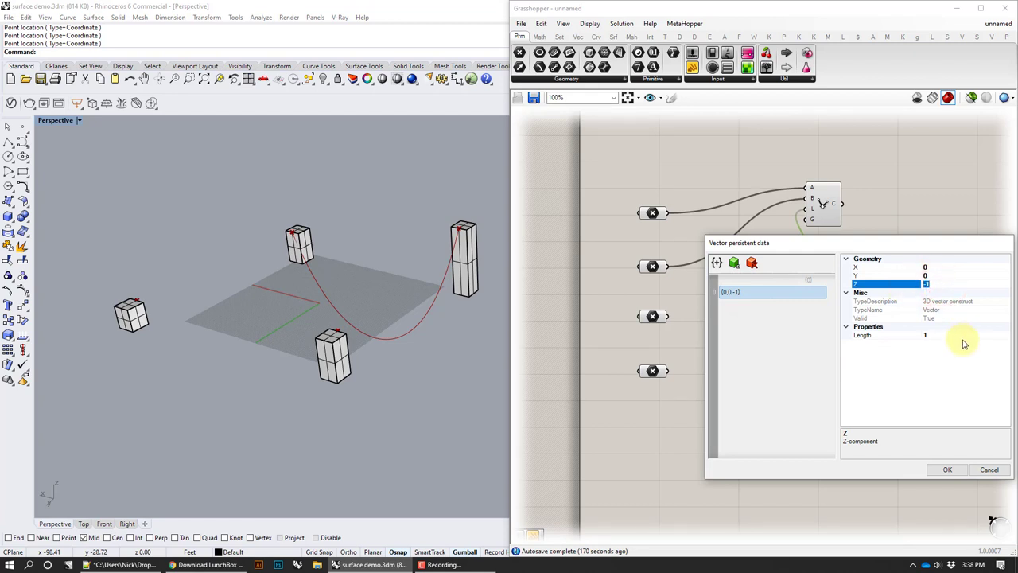
pyautogui.write('1')
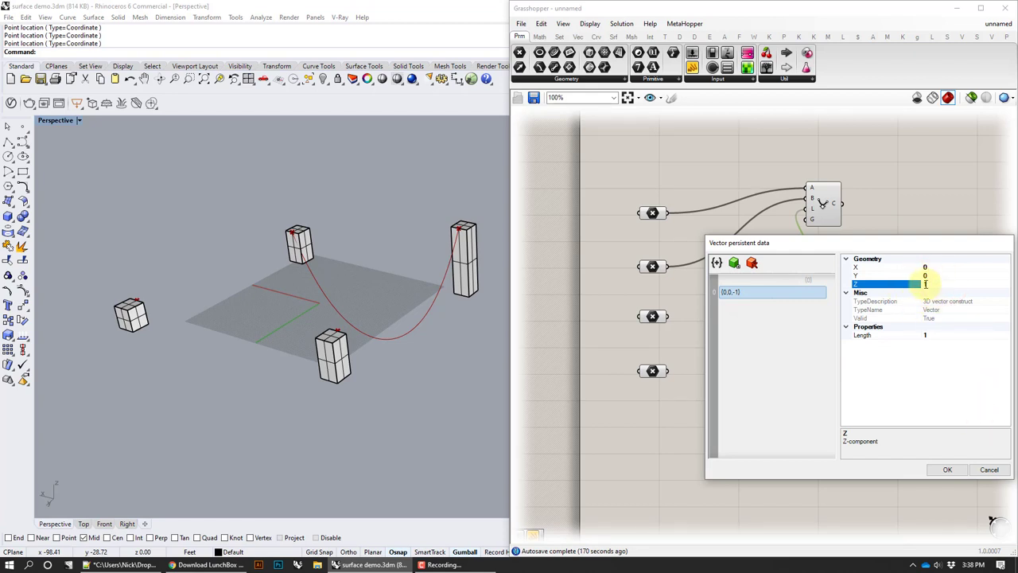
pyautogui.click(947, 469)
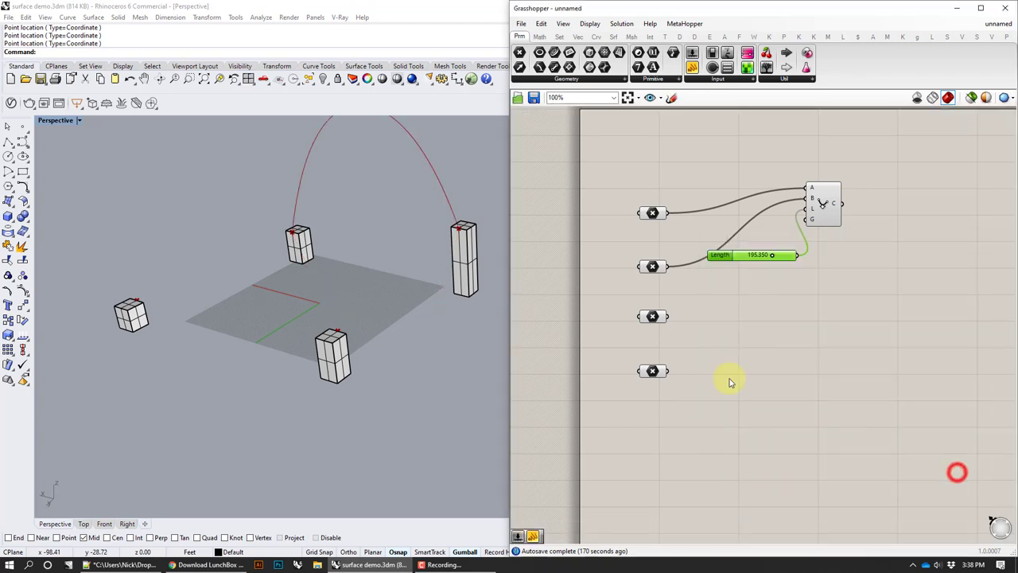
pyautogui.moveTo(479, 305); pyautogui.dragTo(444, 339, button='right')
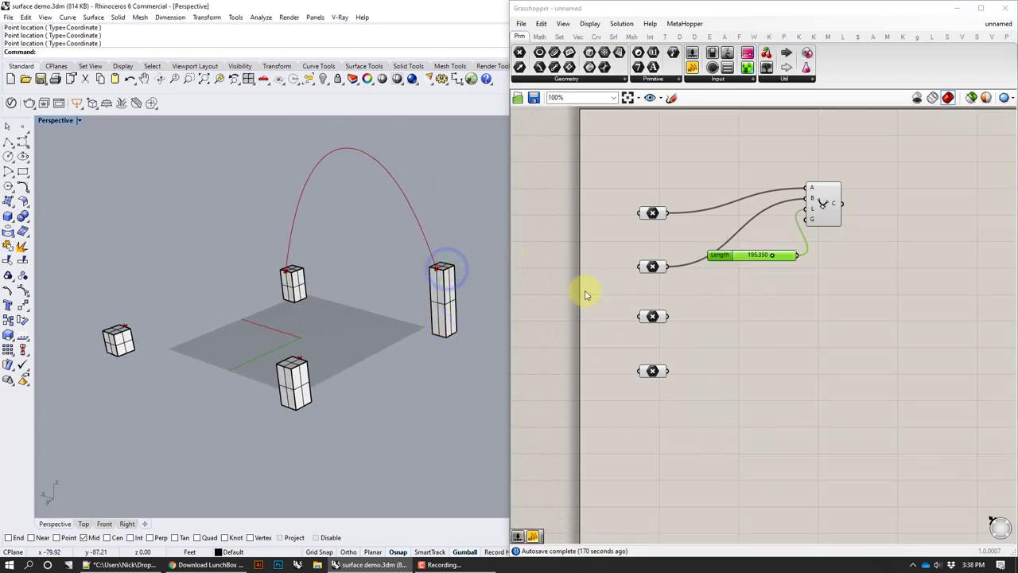
# Move the Catenary component farther from the Point parameters and shift the Length slider up beside its inputs
pyautogui.moveTo(827, 207); pyautogui.dragTo(866, 219)
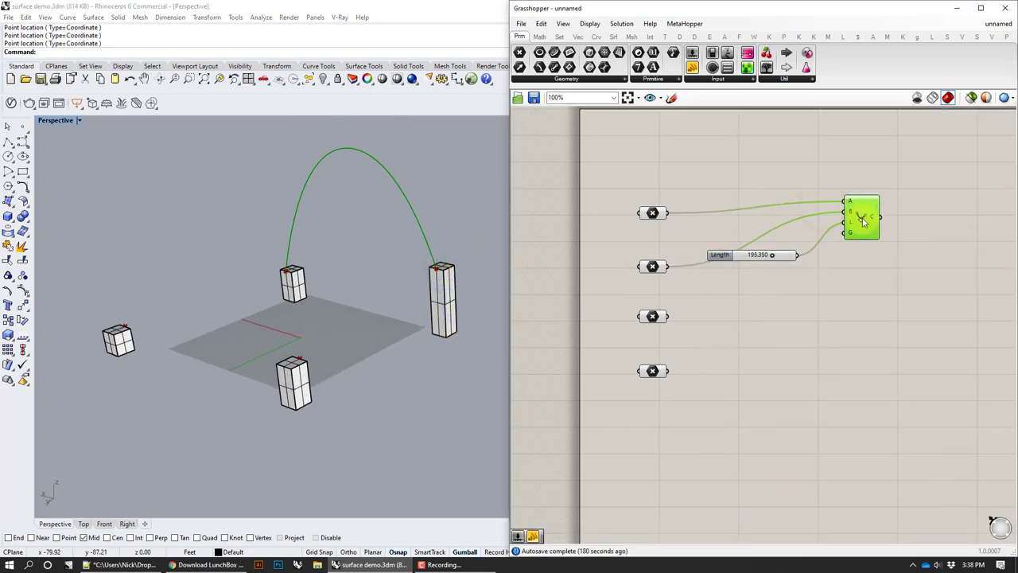
pyautogui.moveTo(793, 256); pyautogui.dragTo(784, 248)
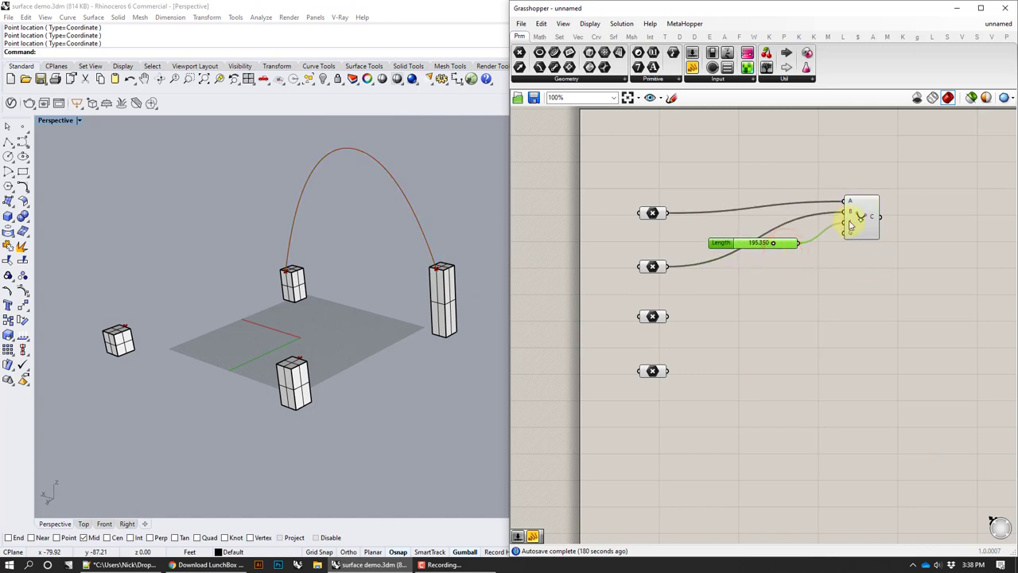
pyautogui.click(860, 296)
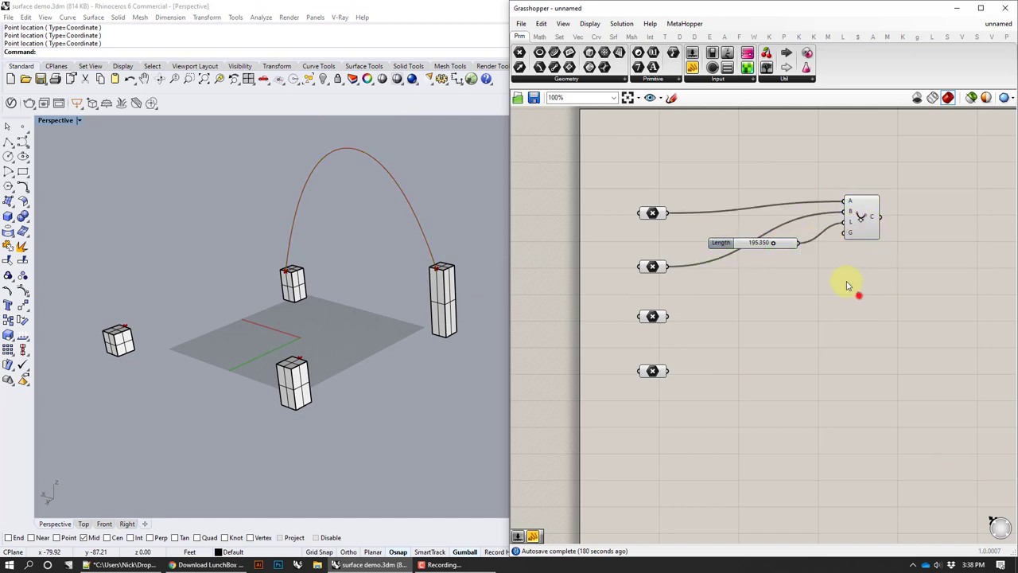
# Copy the Length slider and Catenary component together three times, stacking the copies below the original pair
pyautogui.click(739, 242)
pyautogui.keyDown('shift'); pyautogui.click(864, 218); pyautogui.keyUp('shift')
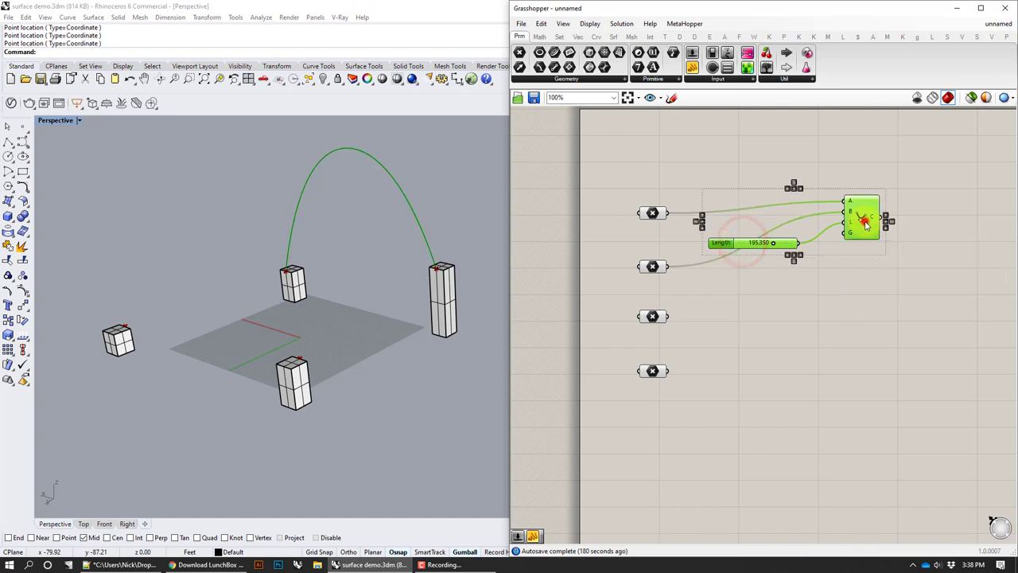
pyautogui.keyDown('alt'); pyautogui.moveTo(864, 220); pyautogui.dragTo(866, 395); pyautogui.keyUp('alt')
pyautogui.click(925, 334)
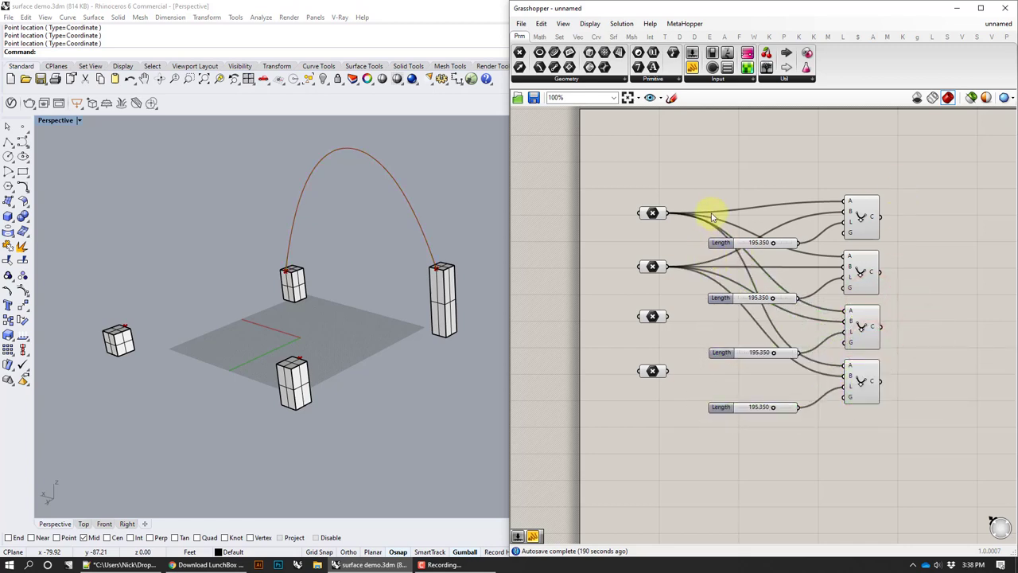
# Connect the second, third and fourth Points to the A inputs of the second, third and fourth Catenary components respectively
pyautogui.click(653, 268)
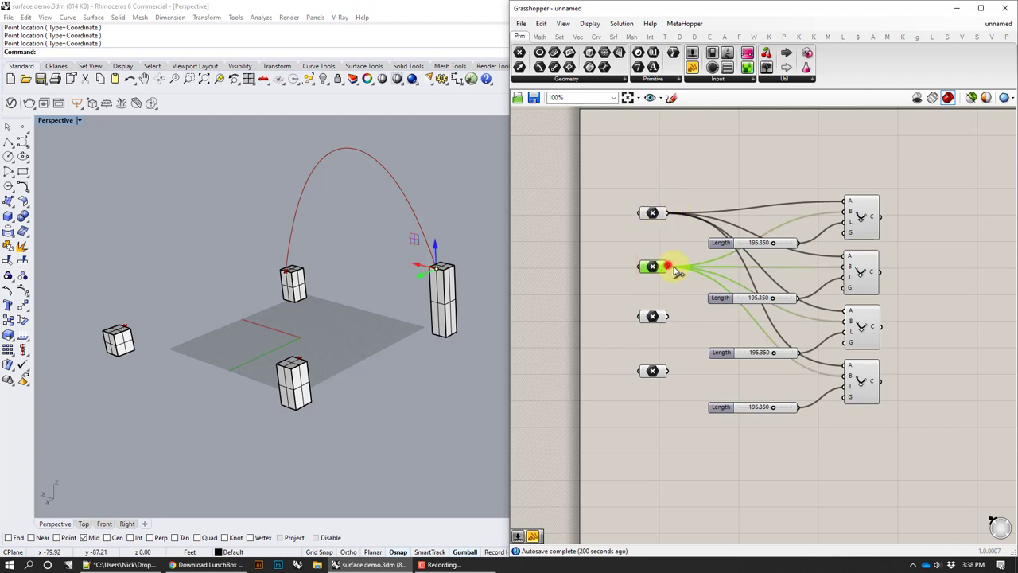
pyautogui.moveTo(675, 271); pyautogui.dragTo(848, 257)
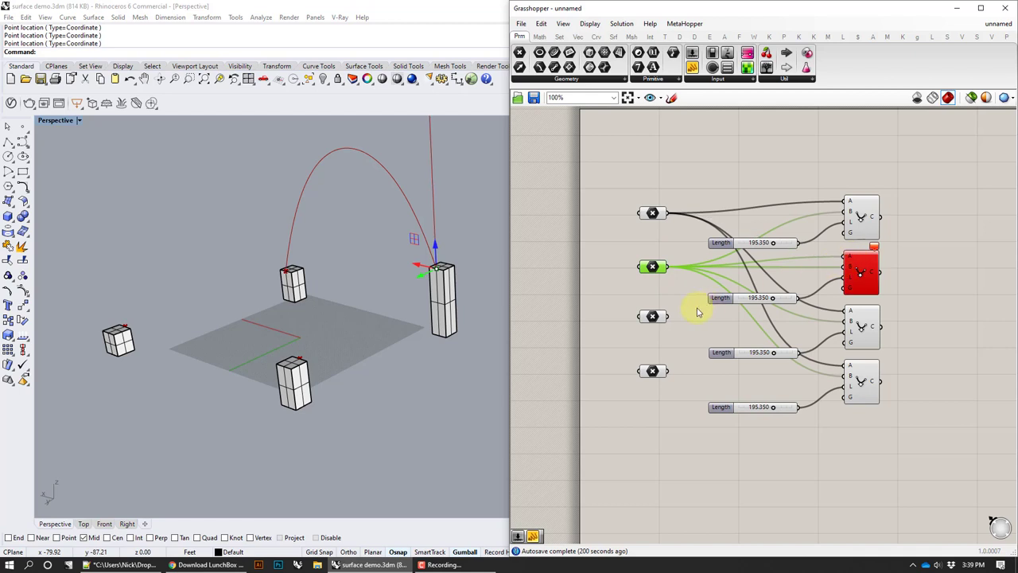
pyautogui.moveTo(673, 318); pyautogui.dragTo(845, 317)
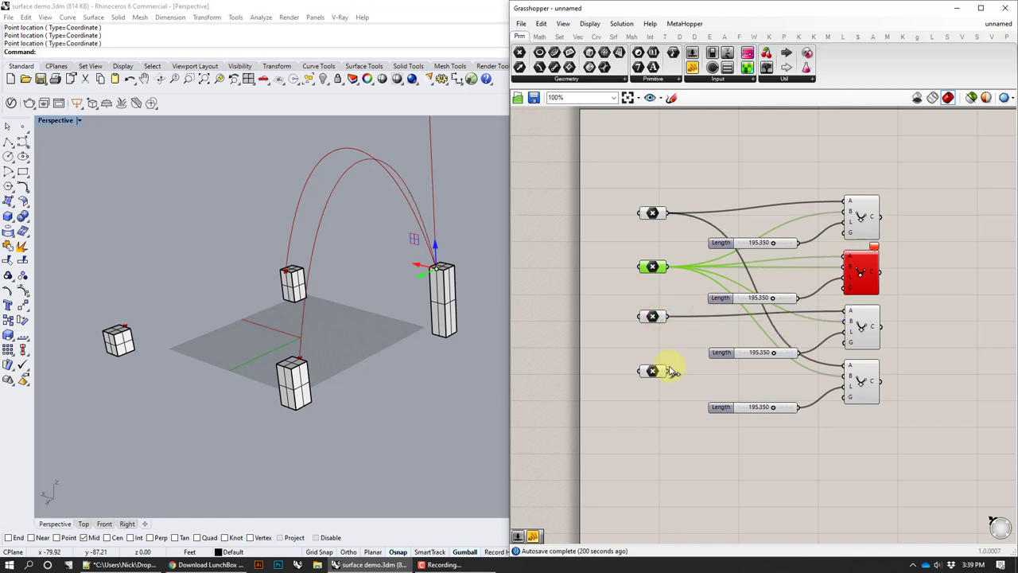
pyautogui.moveTo(669, 368); pyautogui.dragTo(848, 366)
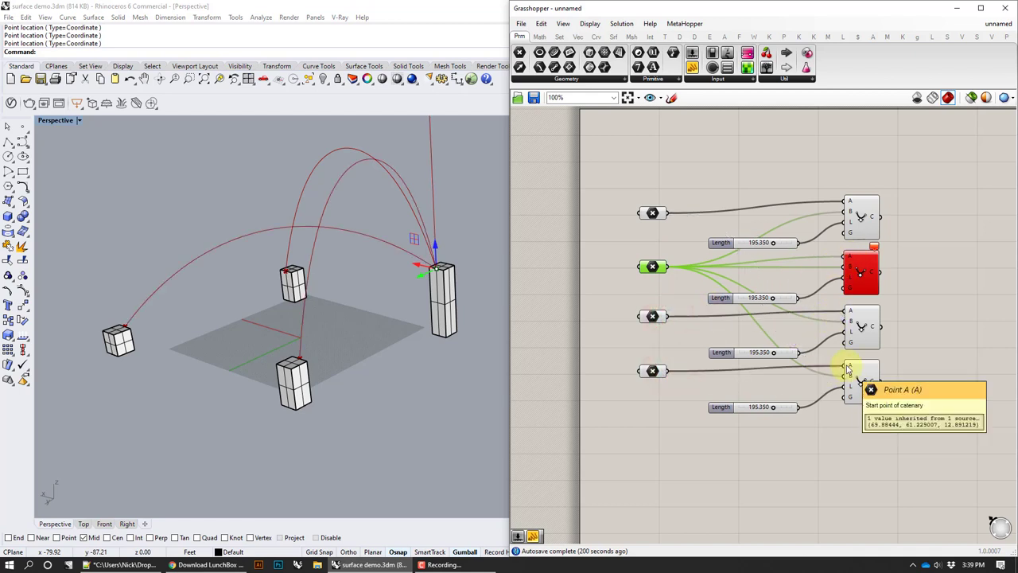
# Try connecting the first Point to the second Catenary's B input and the second Point to the third Catenary's B input
pyautogui.moveTo(407, 291); pyautogui.dragTo(477, 335, button='right')
pyautogui.keyDown('shift'); pyautogui.moveTo(463, 282); pyautogui.dragTo(400, 246, button='right'); pyautogui.keyUp('shift')
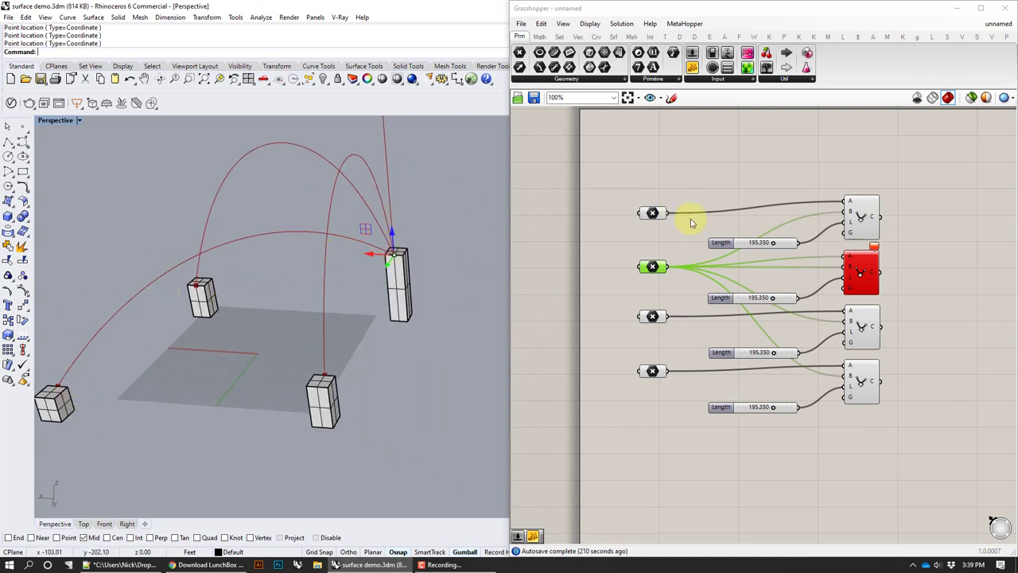
pyautogui.click(677, 252)
pyautogui.click(654, 267)
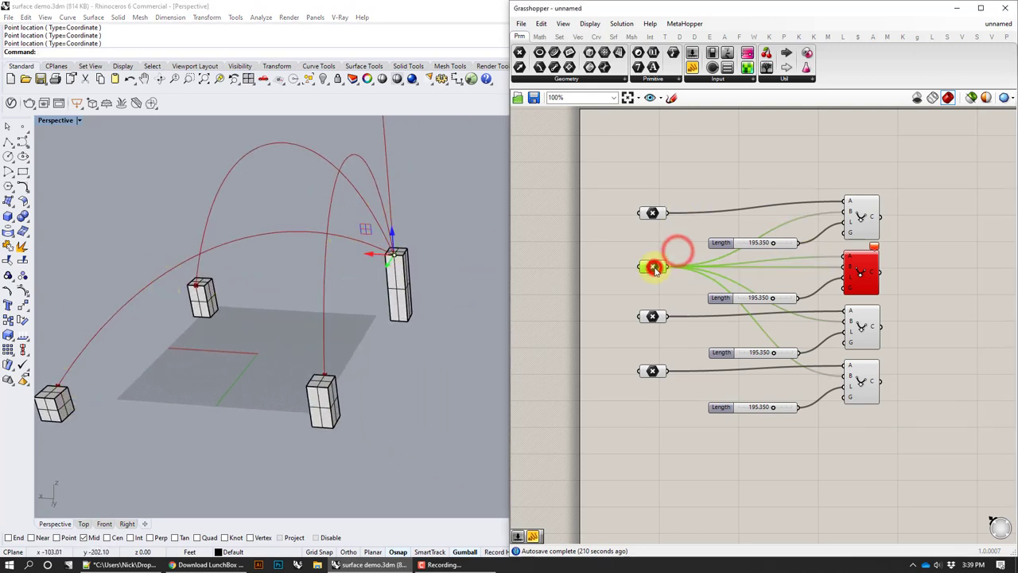
pyautogui.moveTo(671, 216); pyautogui.dragTo(846, 268)
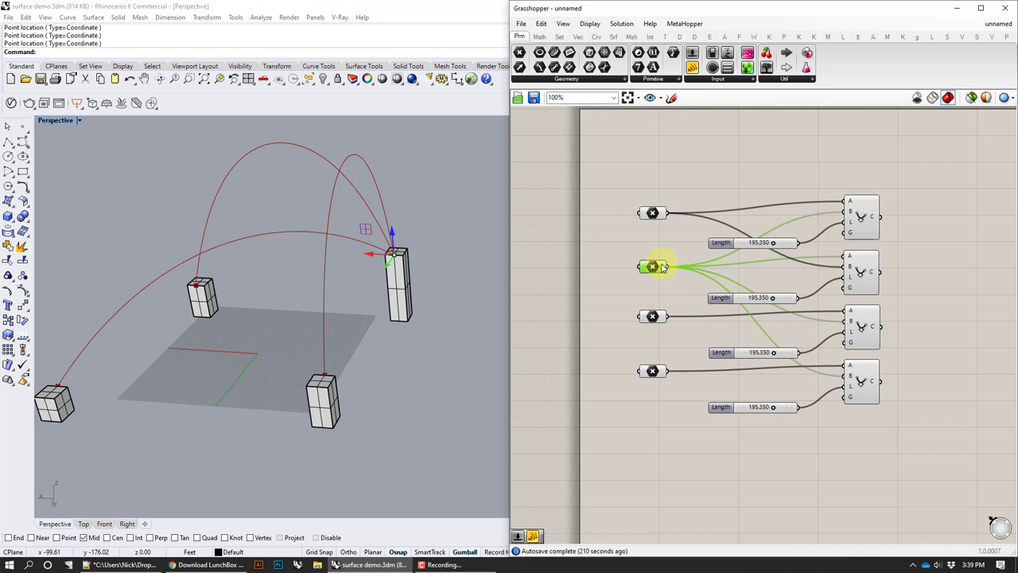
pyautogui.moveTo(670, 271); pyautogui.dragTo(850, 323)
# Select the third, first and second Catenary components in turn to check which boxes each curve spans
pyautogui.click(862, 331)
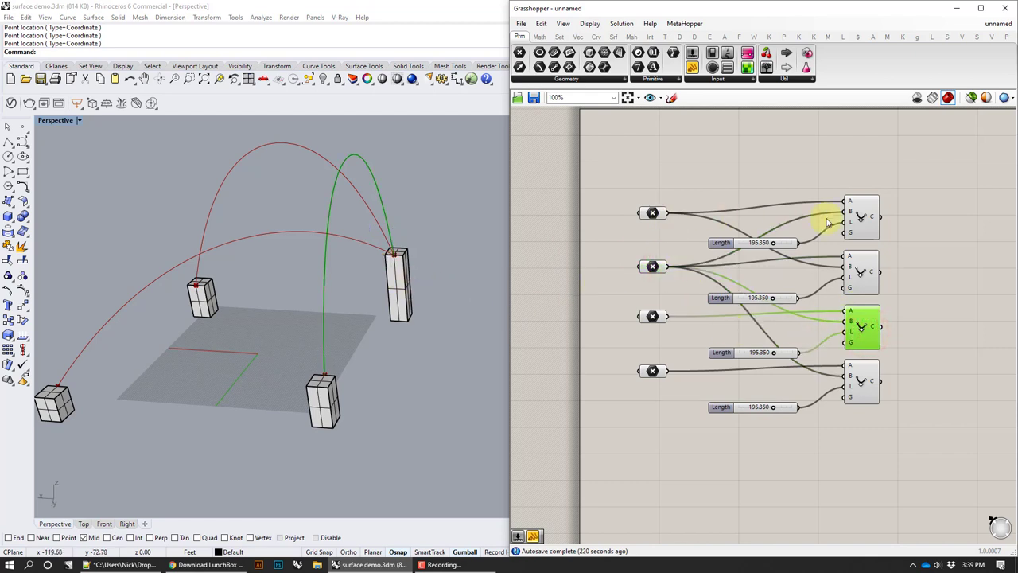
pyautogui.click(859, 215)
pyautogui.click(861, 271)
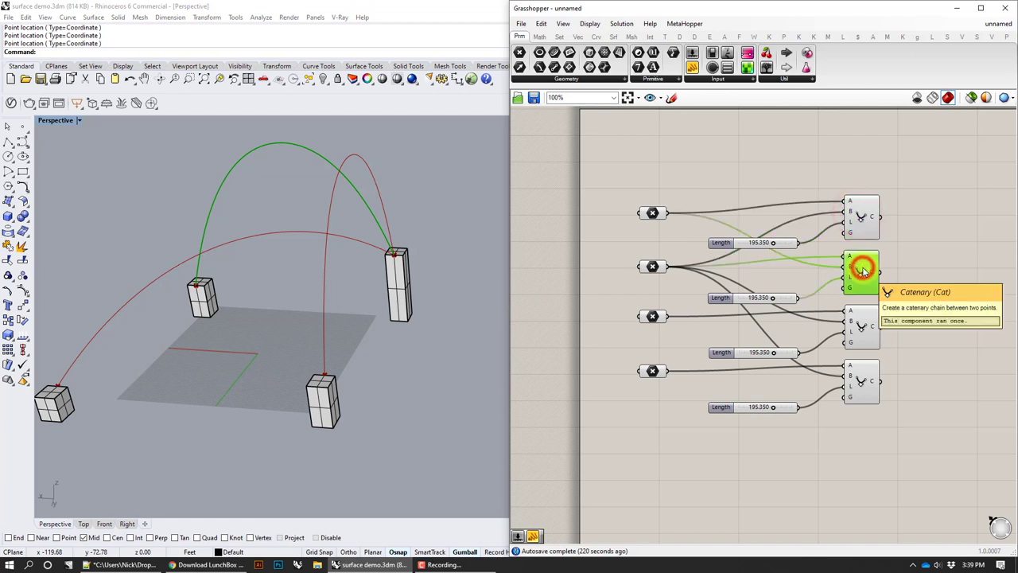
pyautogui.click(866, 219)
pyautogui.click(858, 267)
pyautogui.click(855, 203)
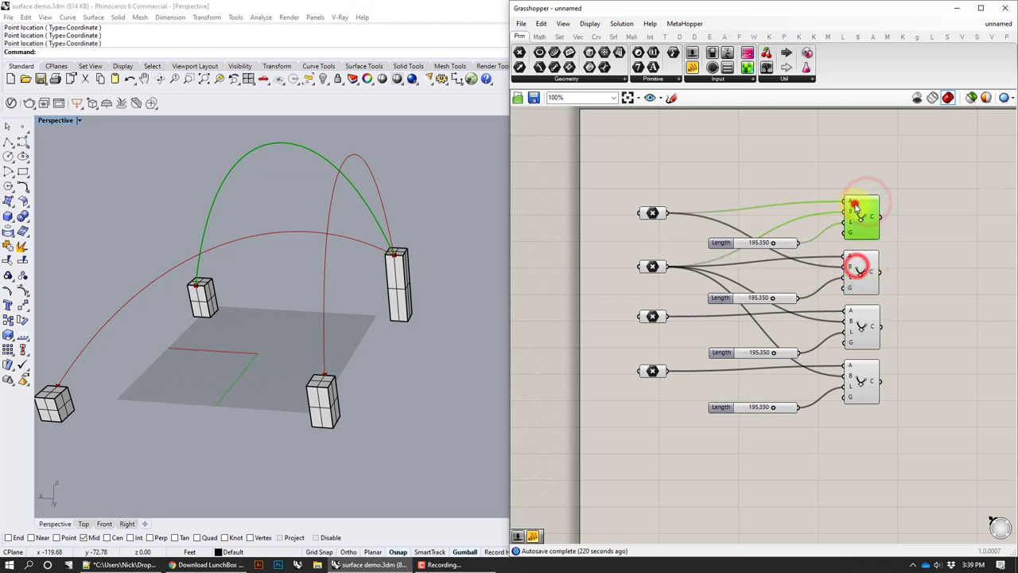
pyautogui.click(852, 261)
# Rewire the B inputs of the second, third and fourth Catenary components to the third, fourth and first Points respectively
pyautogui.moveTo(667, 266); pyautogui.dragTo(842, 257)
pyautogui.moveTo(673, 320); pyautogui.dragTo(845, 272)
pyautogui.click(856, 327)
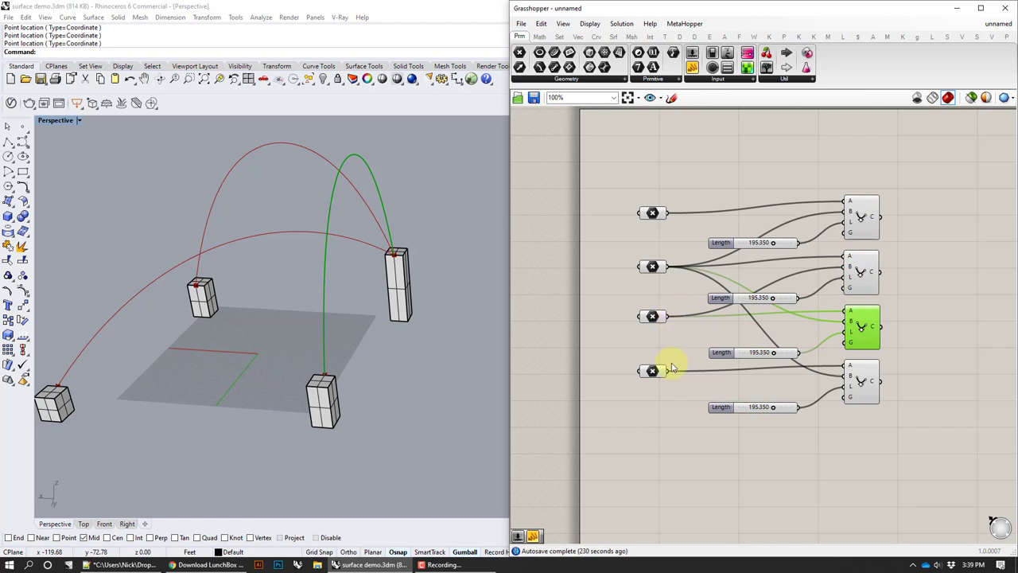
pyautogui.moveTo(667, 371); pyautogui.dragTo(850, 322)
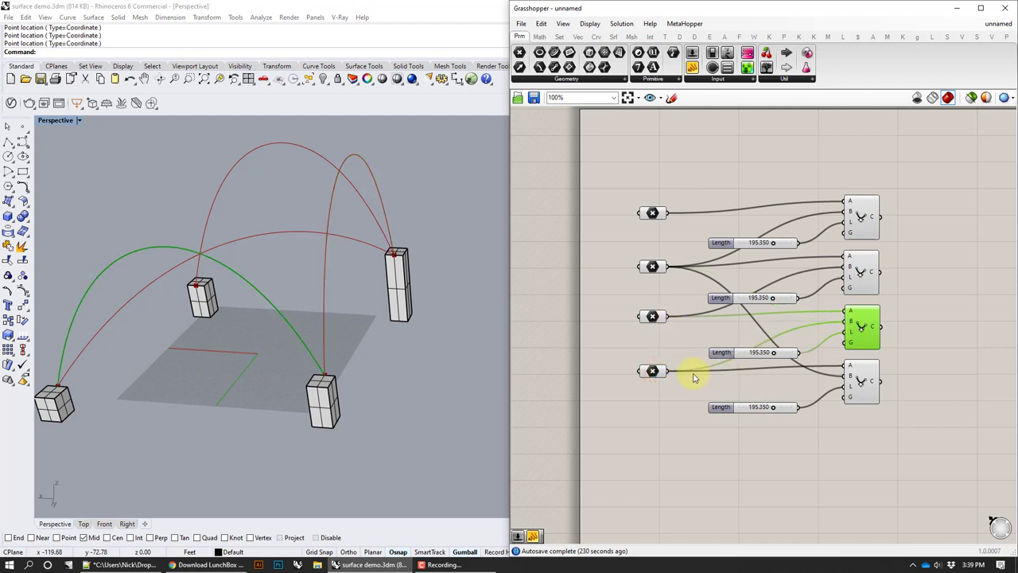
pyautogui.moveTo(672, 212); pyautogui.dragTo(845, 374)
pyautogui.moveTo(347, 257)
pyautogui.mouseDown(button='right')
pyautogui.moveTo(297, 257)
pyautogui.moveTo(302, 273)
pyautogui.moveTo(358, 268)
pyautogui.mouseUp(button='right')
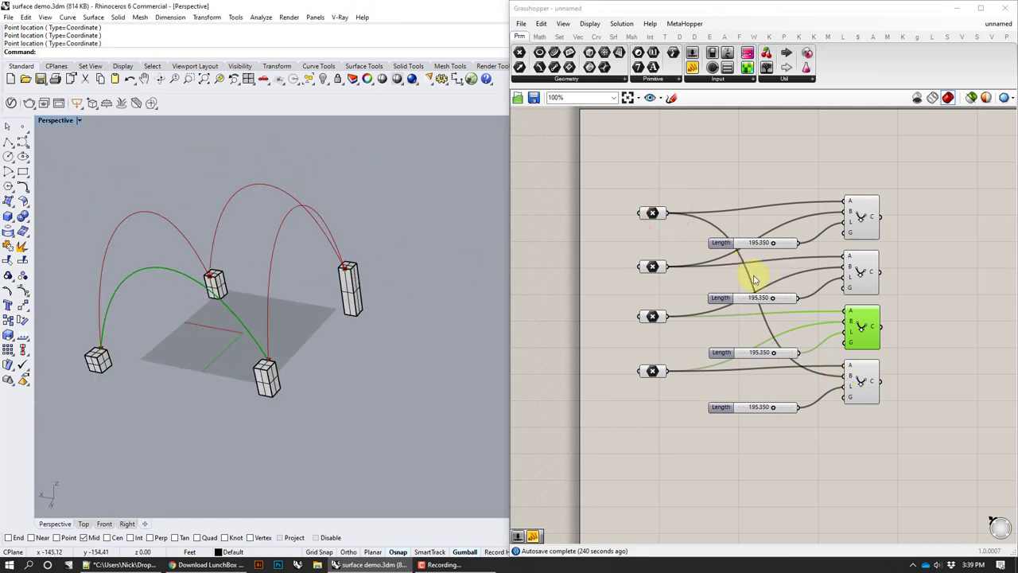
# Set the Length sliders of the second, third and fourth Catenary components to 117.610, 153.490 and 291.030 respectively
pyautogui.moveTo(774, 299); pyautogui.dragTo(759, 298)
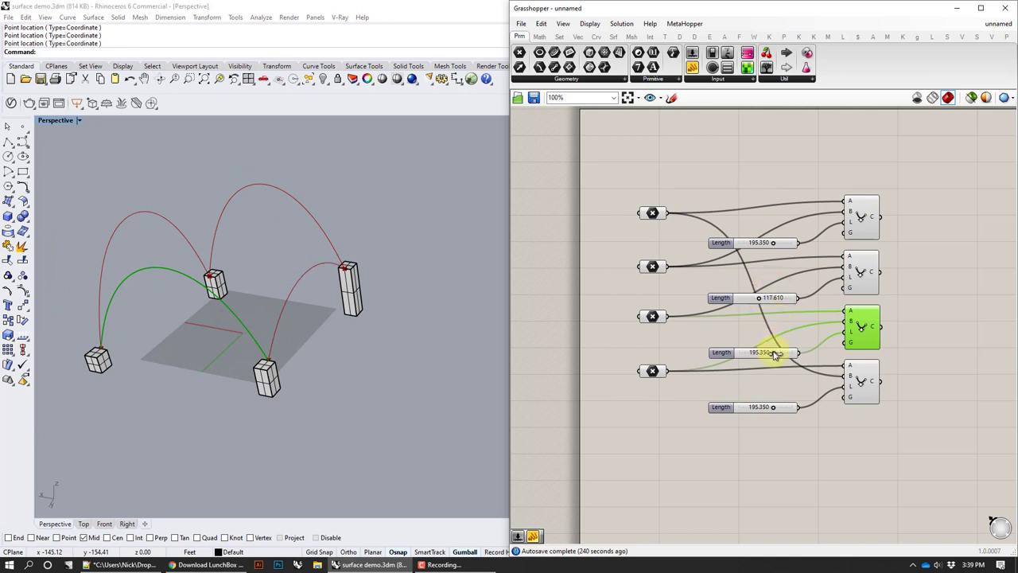
pyautogui.moveTo(775, 355); pyautogui.dragTo(767, 356)
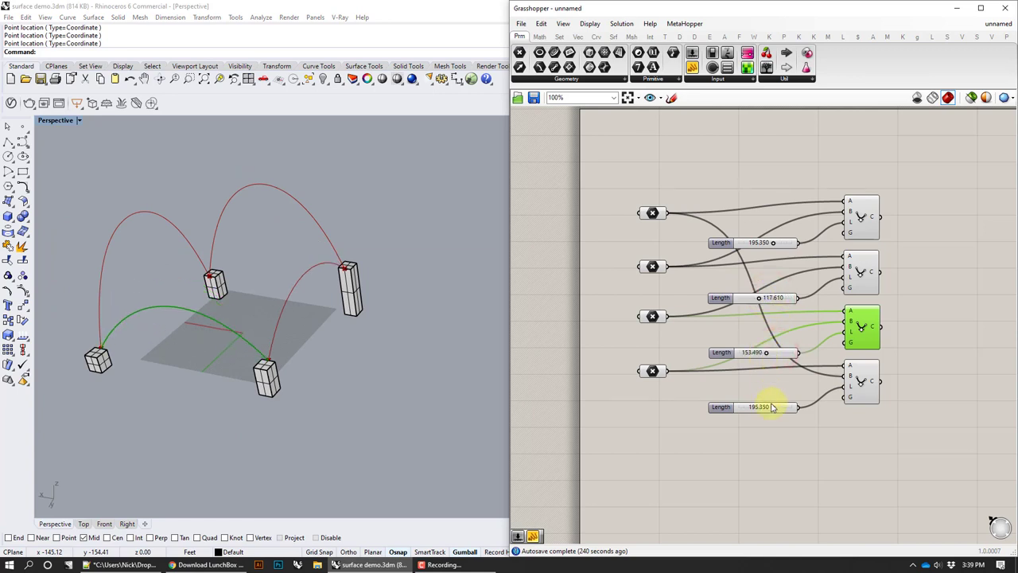
pyautogui.moveTo(776, 409); pyautogui.dragTo(791, 407)
pyautogui.moveTo(308, 289)
pyautogui.mouseDown(button='right')
pyautogui.moveTo(369, 292)
pyautogui.moveTo(394, 267)
pyautogui.moveTo(284, 284)
pyautogui.moveTo(307, 271)
pyautogui.moveTo(320, 291)
pyautogui.mouseUp(button='right')
pyautogui.scroll(3, 374, 349)
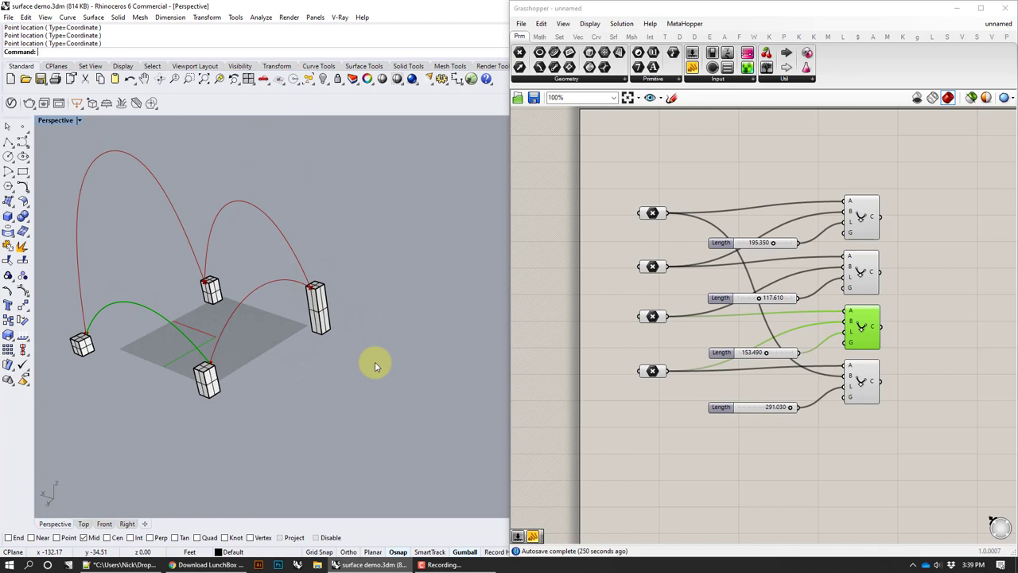
pyautogui.moveTo(899, 254); pyautogui.dragTo(765, 257, button='right')
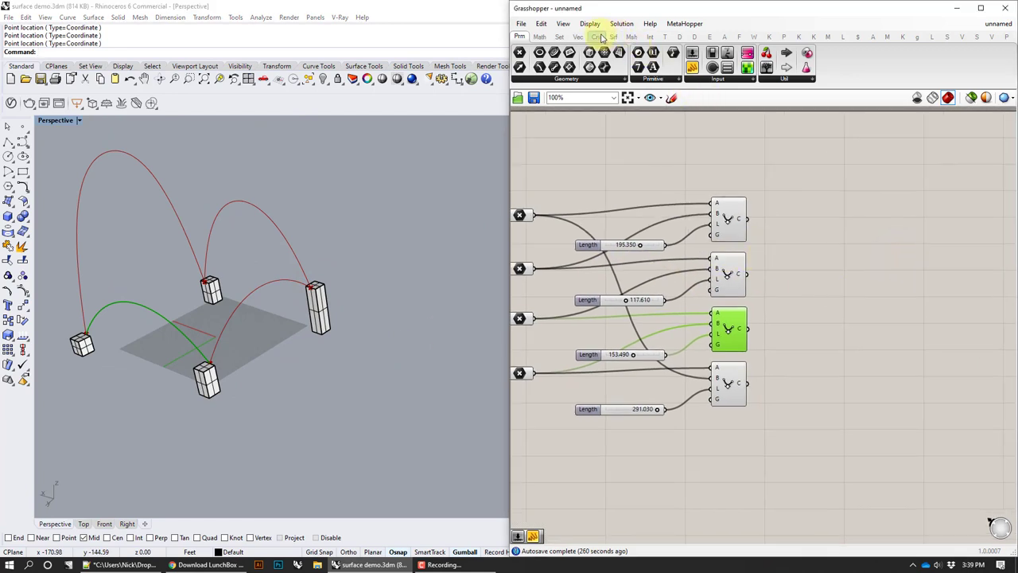
pyautogui.doubleClick(841, 284)
pyautogui.write('surf')
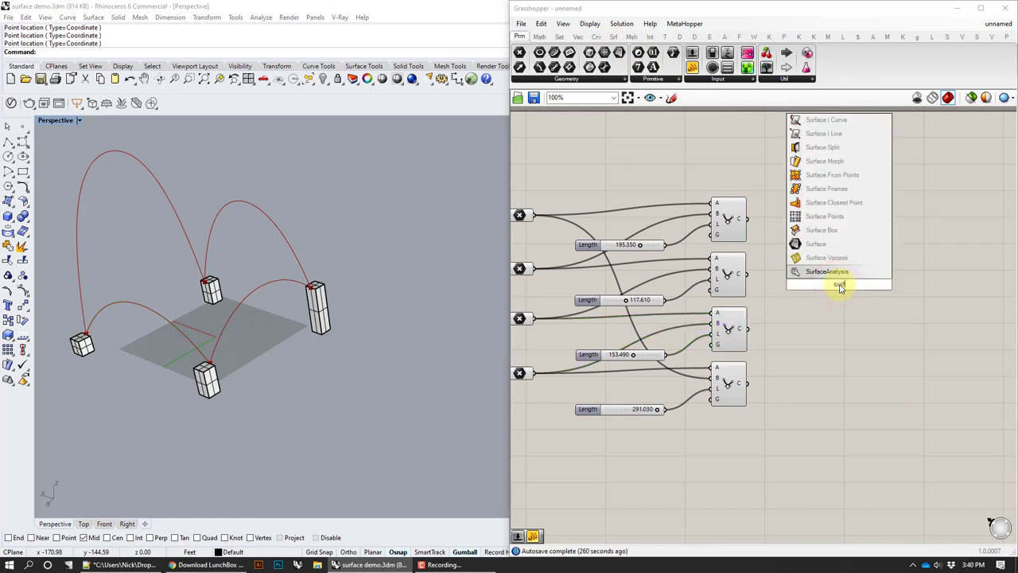
pyautogui.write('ace')
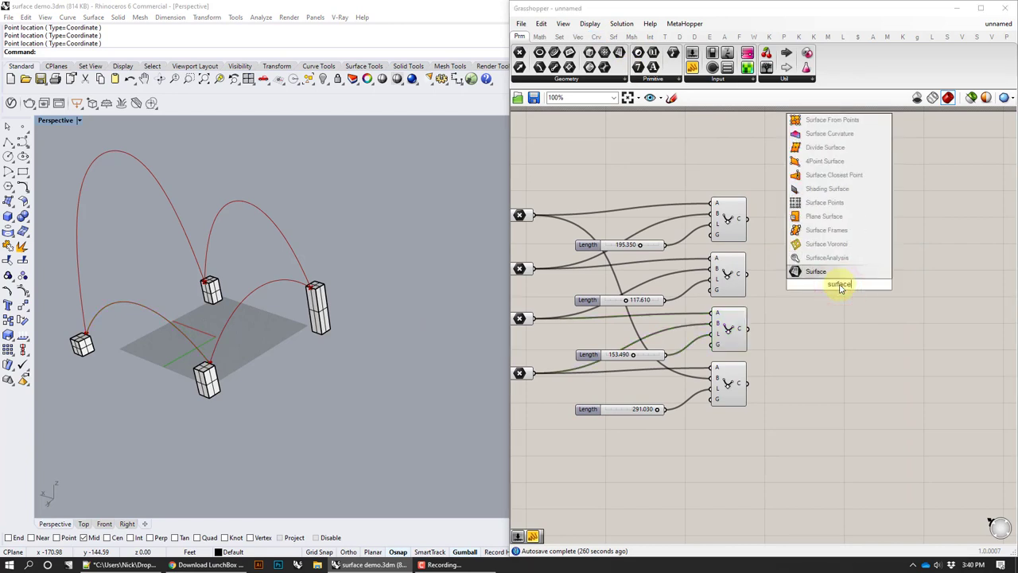
pyautogui.write(' 2')
pyautogui.write('3')
pyautogui.press('BackSpace')
pyautogui.press('BackSpace')
pyautogui.press('BackSpace')
pyautogui.press('BackSpace')
pyautogui.press('BackSpace')
pyautogui.press('BackSpace')
pyautogui.press('BackSpace')
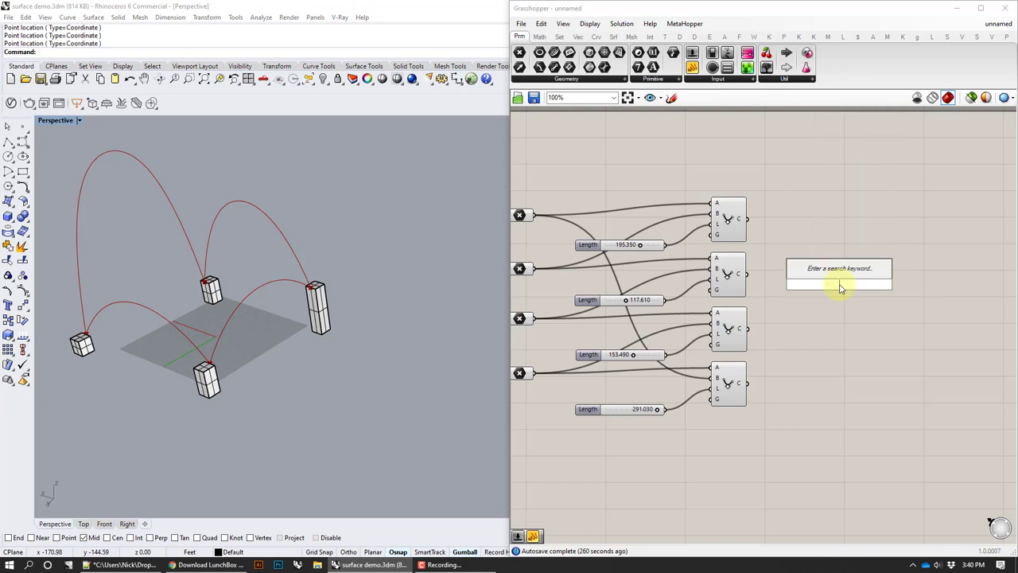
pyautogui.click(728, 148)
# Add an Edge Surface component beyond the Catenary components and connect the first Catenary's output to its A input
pyautogui.click(614, 37)
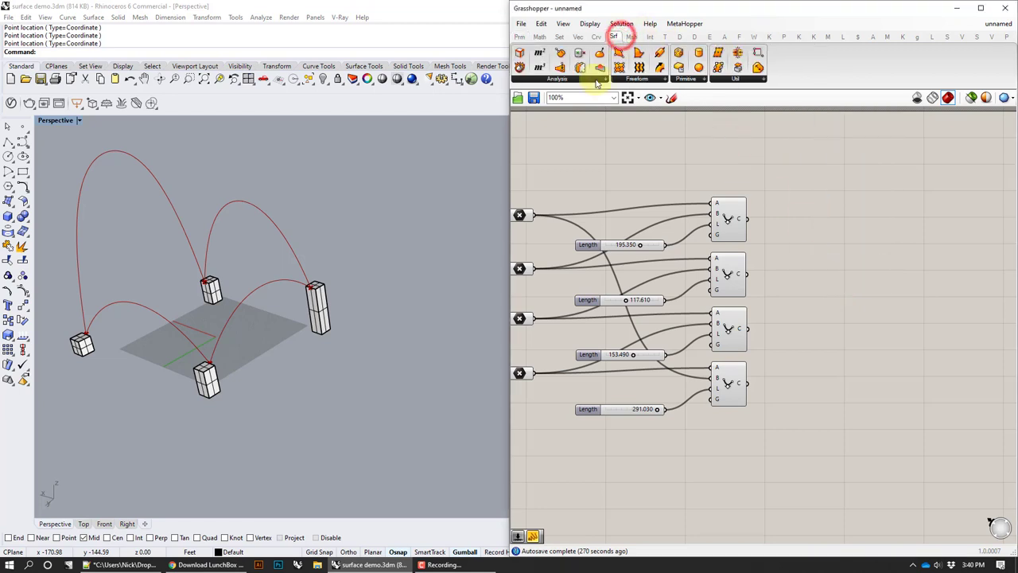
pyautogui.click(626, 80)
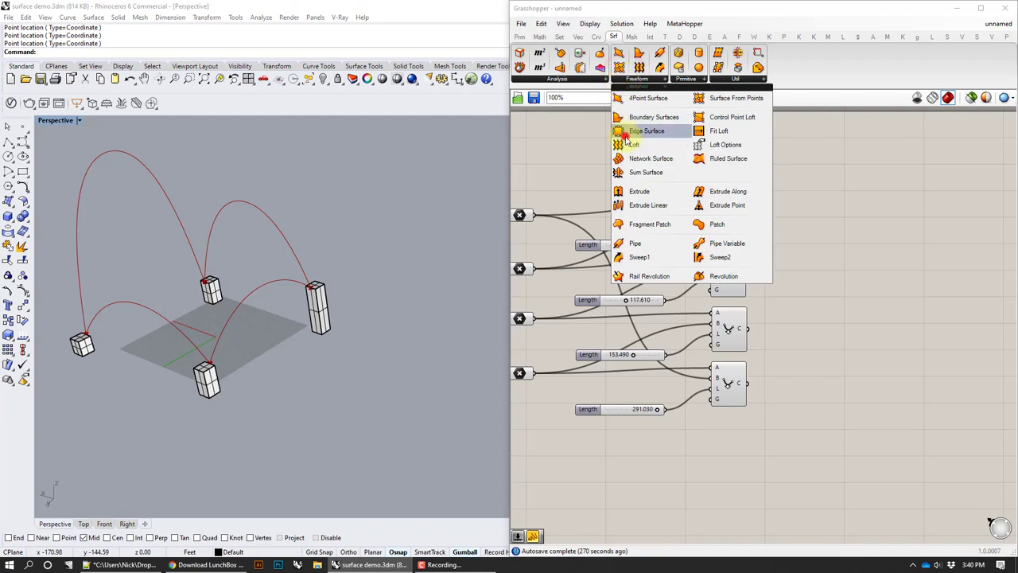
pyautogui.moveTo(626, 137); pyautogui.dragTo(851, 275)
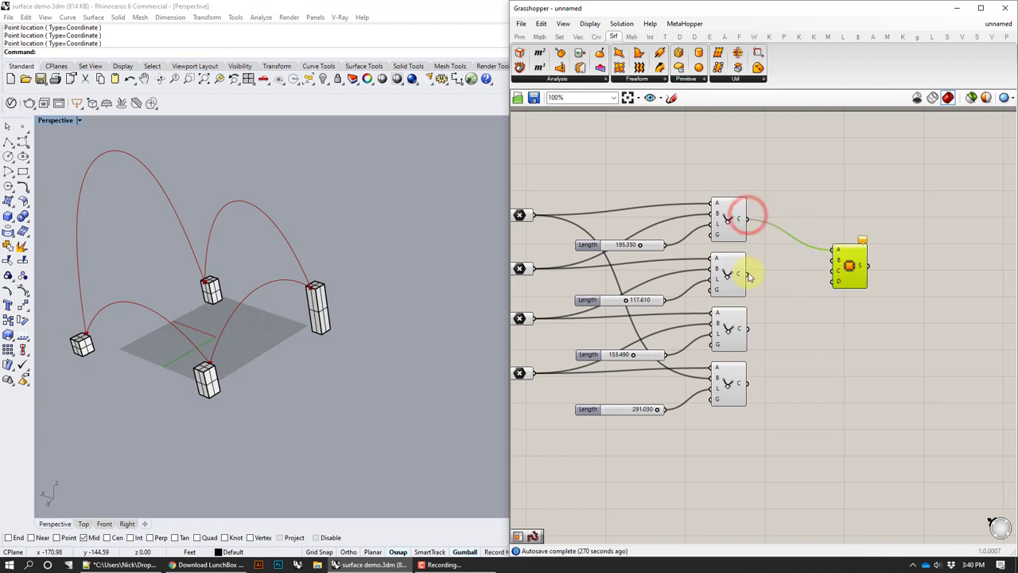
# Connect the second, third and fourth Catenary outputs to the Edge Surface's B, C and D inputs respectively
pyautogui.moveTo(808, 265); pyautogui.dragTo(829, 260)
pyautogui.moveTo(421, 286)
pyautogui.mouseDown(button='right')
pyautogui.moveTo(508, 250)
pyautogui.moveTo(432, 264)
pyautogui.moveTo(437, 296)
pyautogui.moveTo(436, 286)
pyautogui.mouseUp(button='right')
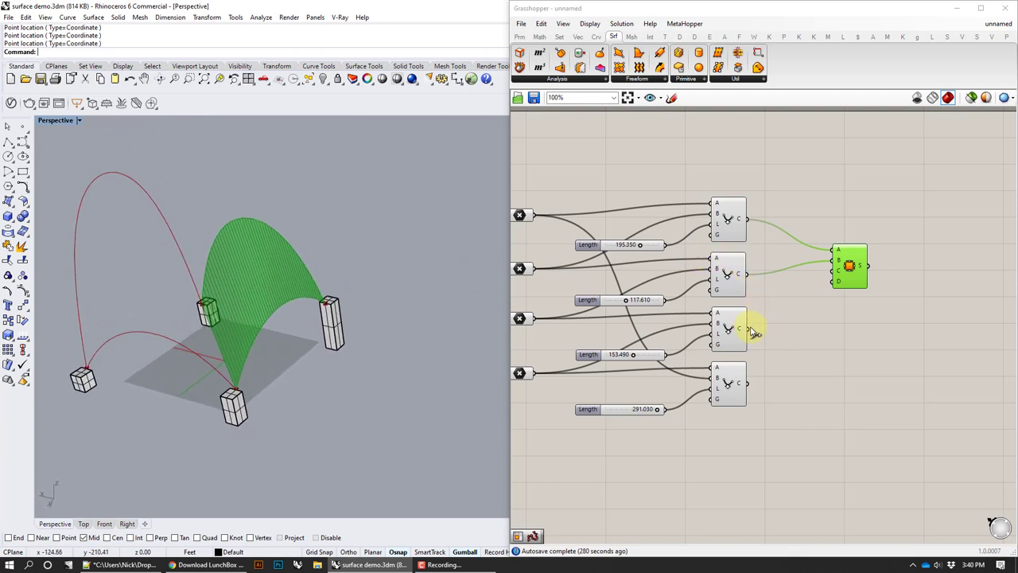
pyautogui.moveTo(749, 328); pyautogui.dragTo(835, 271)
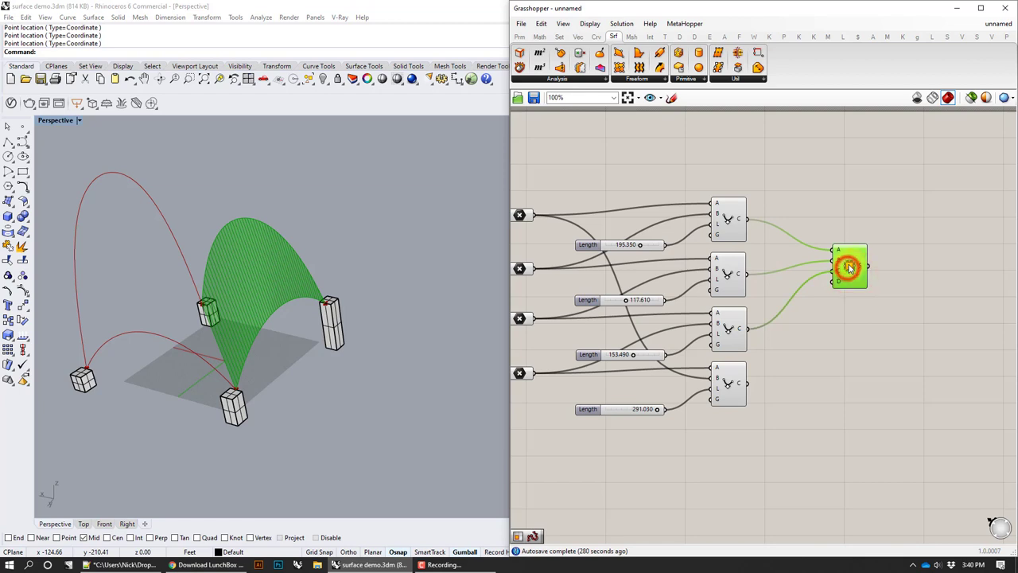
pyautogui.moveTo(852, 275)
pyautogui.mouseDown()
pyautogui.moveTo(859, 252)
pyautogui.moveTo(859, 280)
pyautogui.mouseUp()
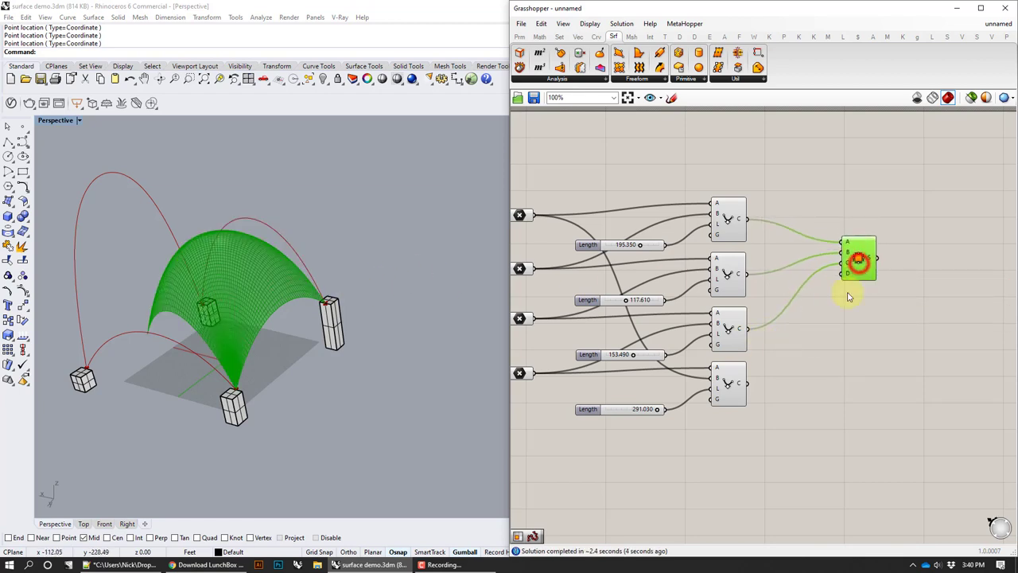
pyautogui.moveTo(816, 315); pyautogui.dragTo(837, 284)
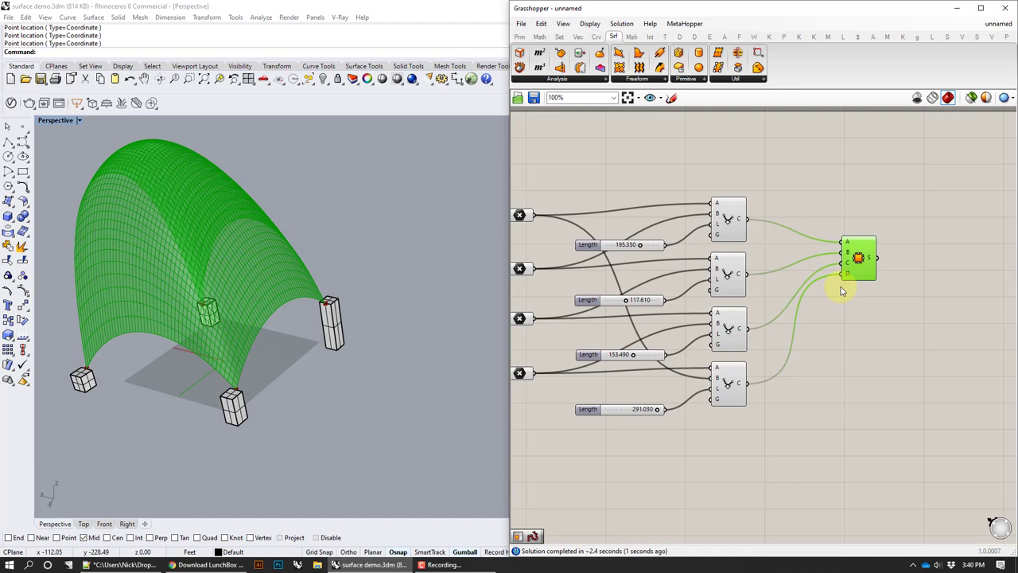
# Inspect the canopy surface from several angles and shift the Edge Surface component away from the Catenary components
pyautogui.moveTo(250, 241); pyautogui.dragTo(229, 304, button='right')
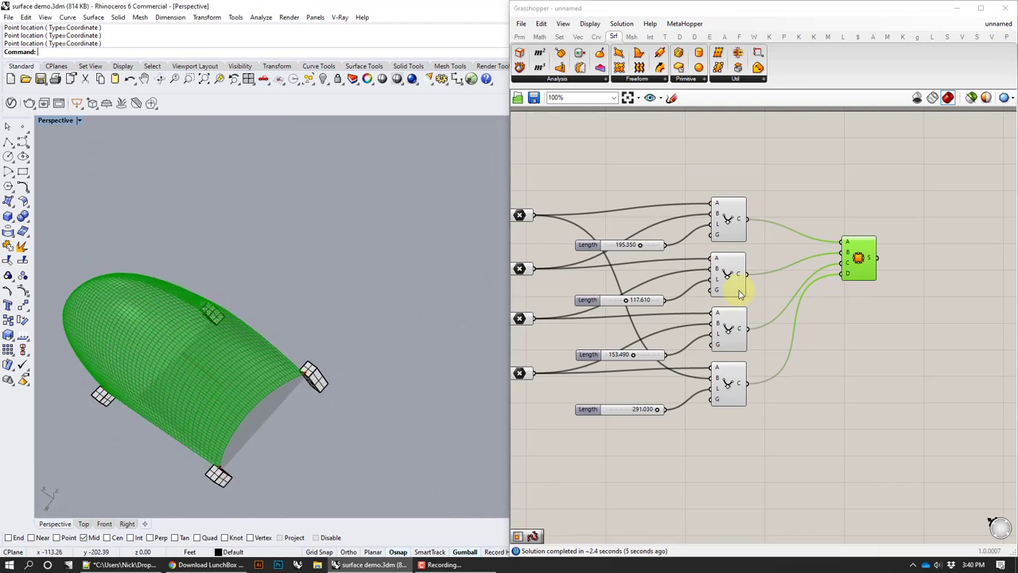
pyautogui.moveTo(872, 260)
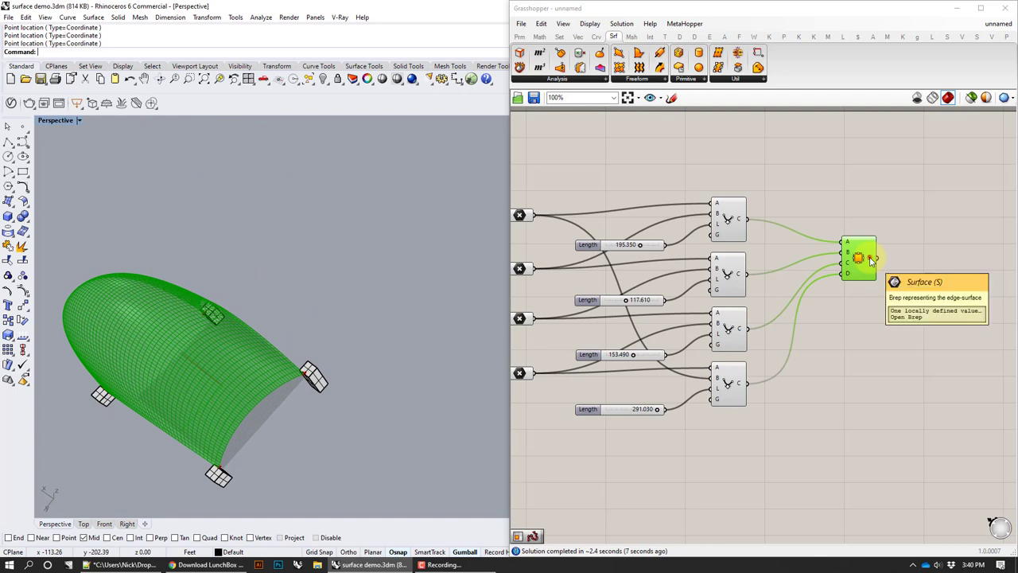
pyautogui.moveTo(322, 324); pyautogui.dragTo(357, 237, button='right')
pyautogui.moveTo(874, 263)
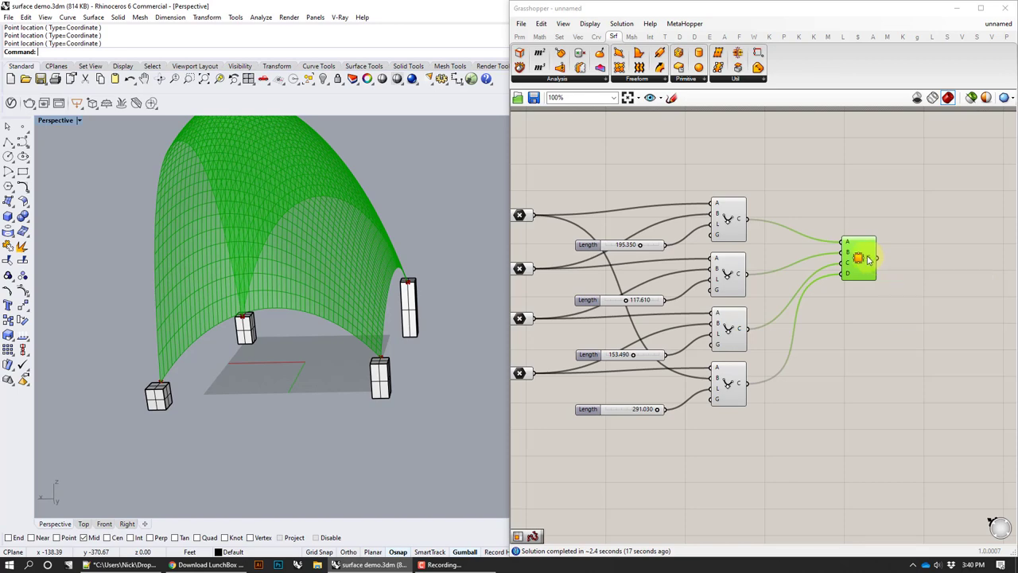
pyautogui.moveTo(866, 257); pyautogui.dragTo(941, 261)
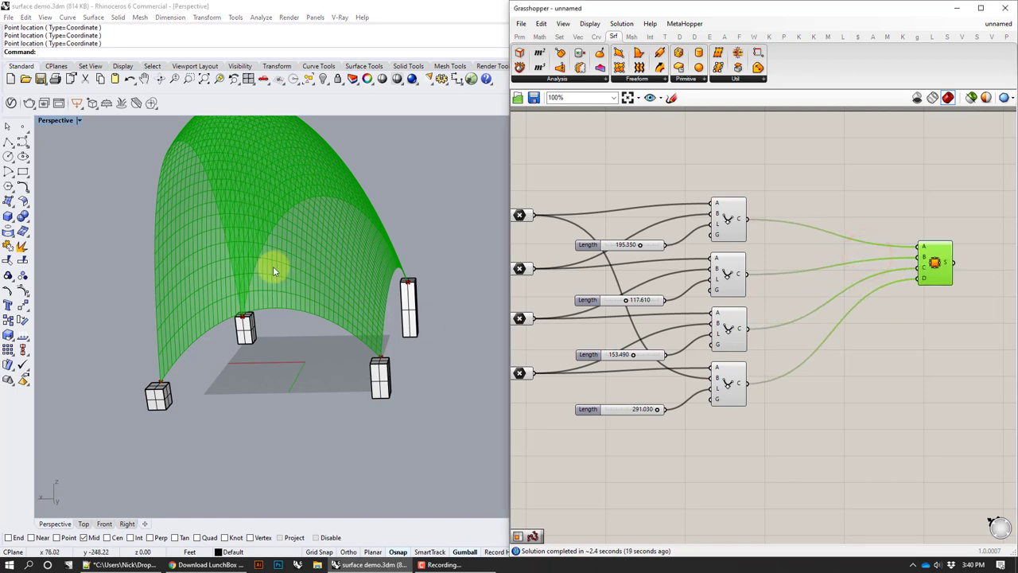
# Select each of the four Catenary components in turn to check which edge of the canopy surface it forms
pyautogui.moveTo(273, 268); pyautogui.dragTo(362, 272, button='right')
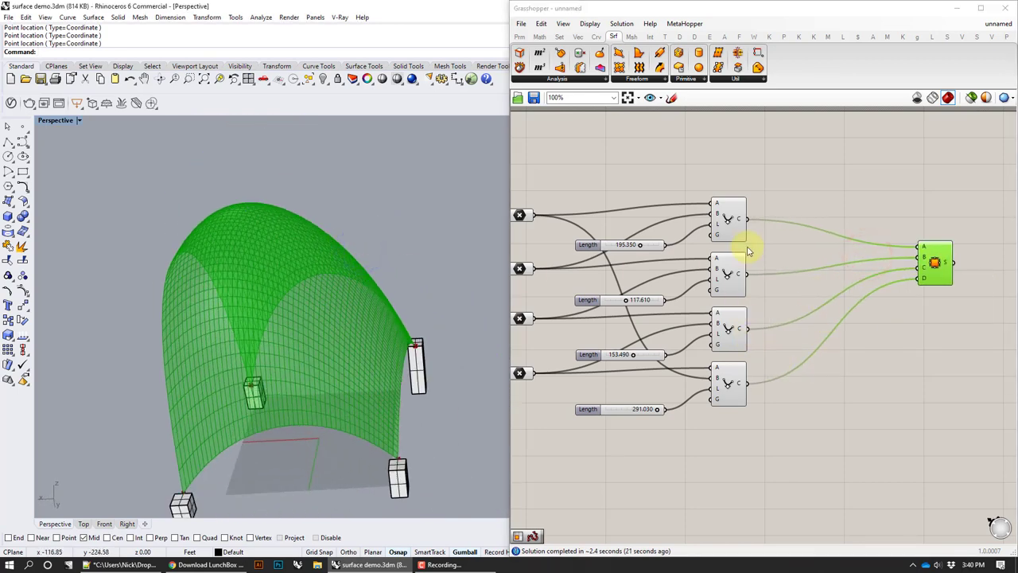
pyautogui.click(727, 221)
pyautogui.click(727, 268)
pyautogui.click(726, 329)
pyautogui.click(723, 381)
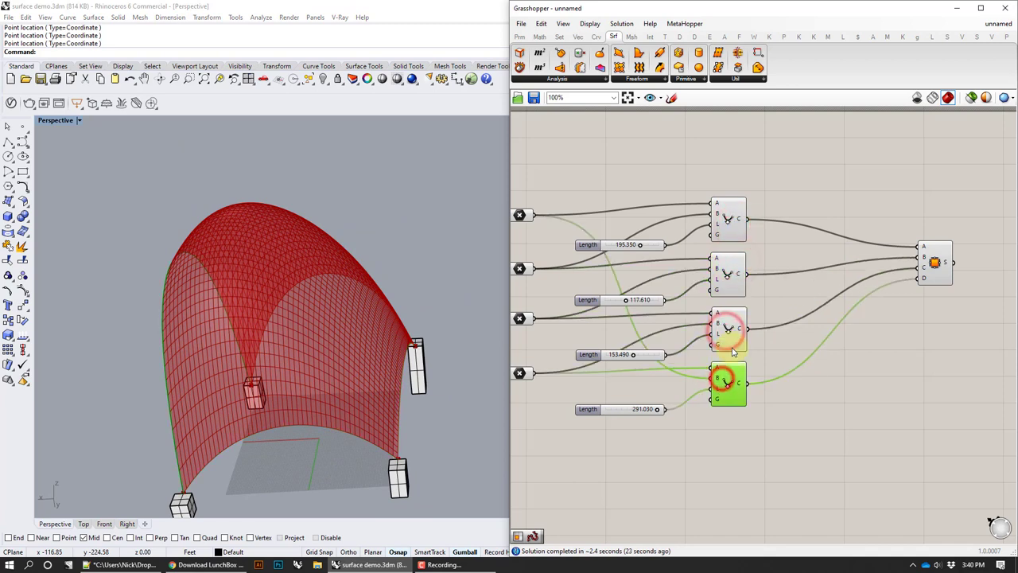
pyautogui.click(727, 326)
pyautogui.click(734, 369)
pyautogui.click(730, 293)
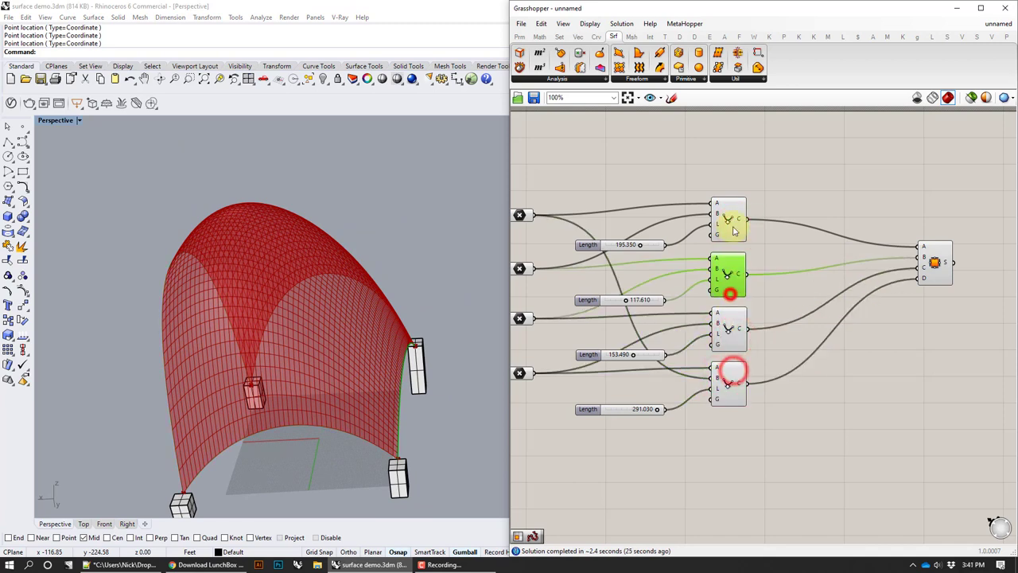
pyautogui.click(733, 227)
pyautogui.click(728, 272)
pyautogui.click(728, 328)
pyautogui.click(728, 377)
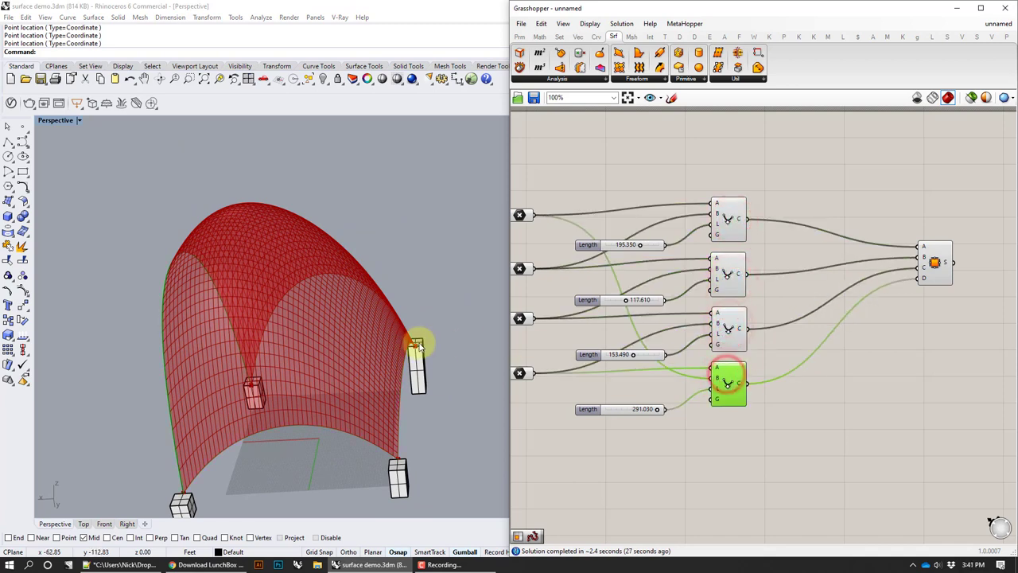
pyautogui.click(435, 294)
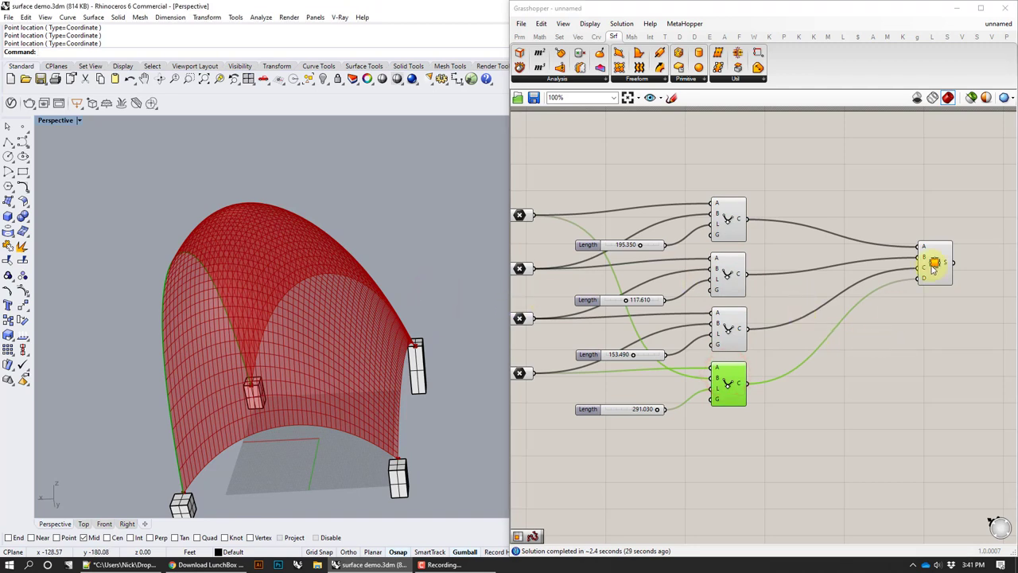
# Move the Edge Surface component farther from the Catenary components to make room between them
pyautogui.moveTo(935, 269); pyautogui.dragTo(939, 288)
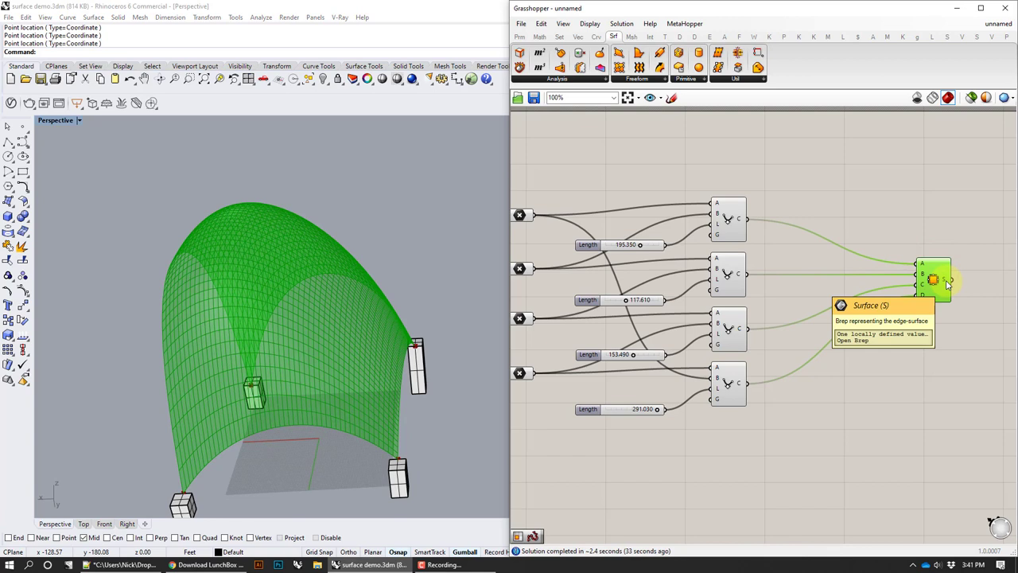
pyautogui.moveTo(971, 332); pyautogui.dragTo(898, 328, button='right')
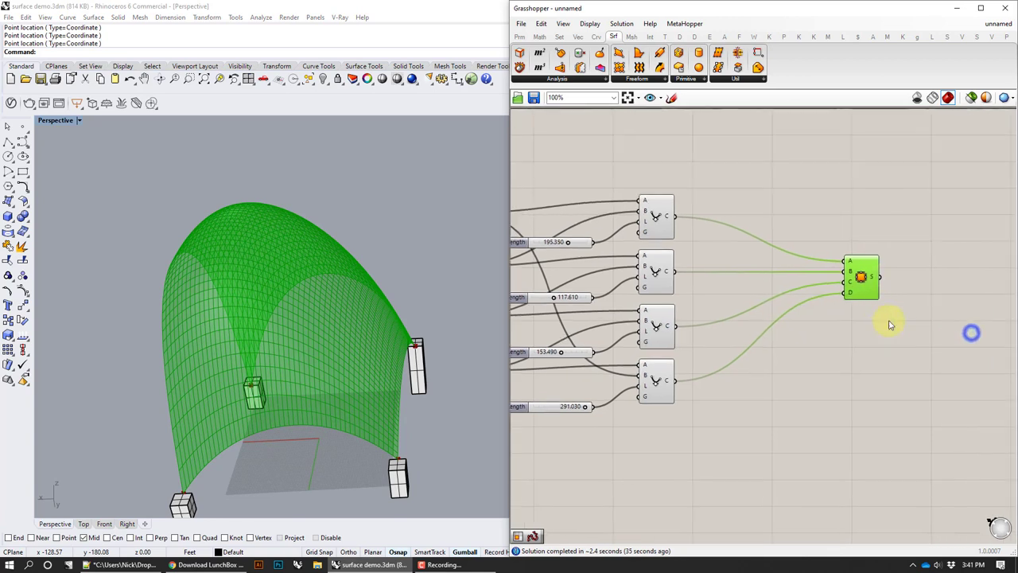
pyautogui.moveTo(867, 277); pyautogui.dragTo(913, 275)
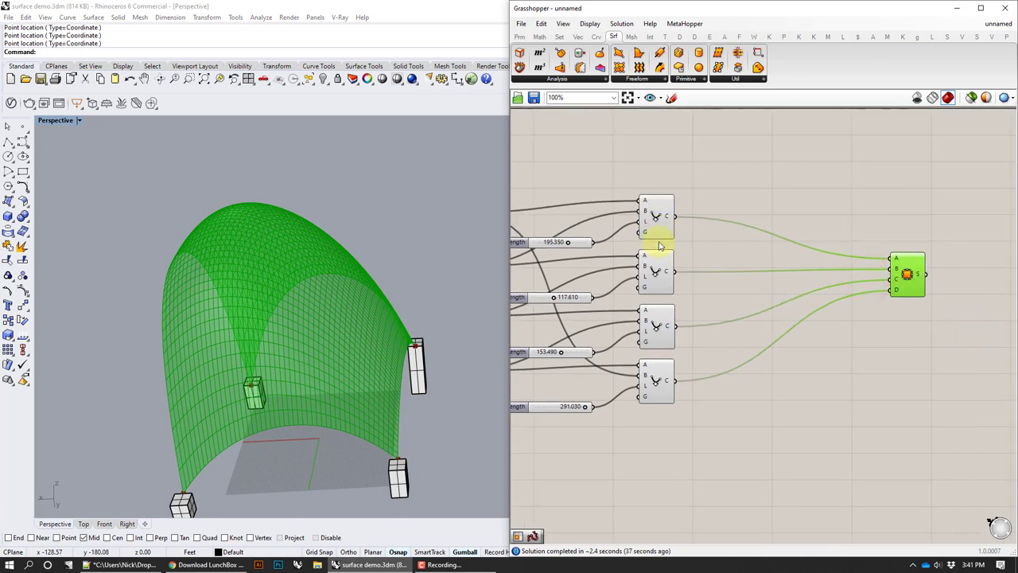
# Add a Rebuild Curve component between the Catenaries and the Edge Surface, and duplicate it into a column of four
pyautogui.doubleClick(714, 260)
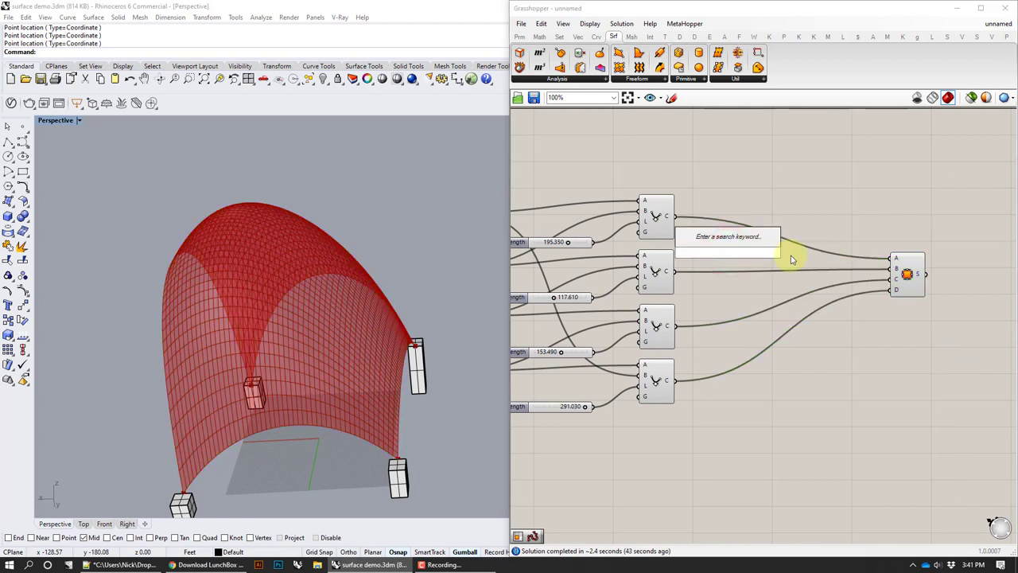
pyautogui.write('reb')
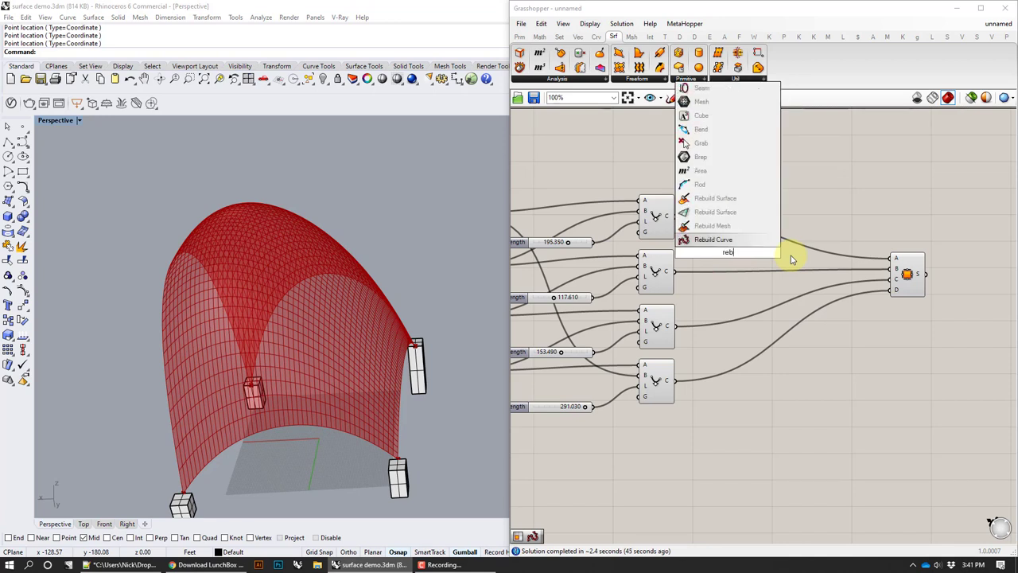
pyautogui.click(753, 237)
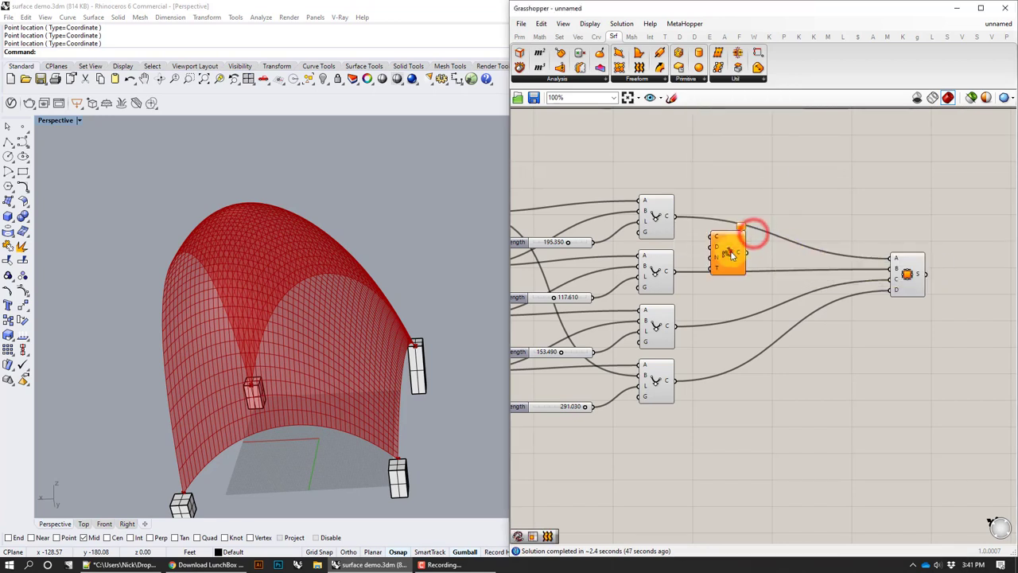
pyautogui.moveTo(731, 252); pyautogui.dragTo(754, 247)
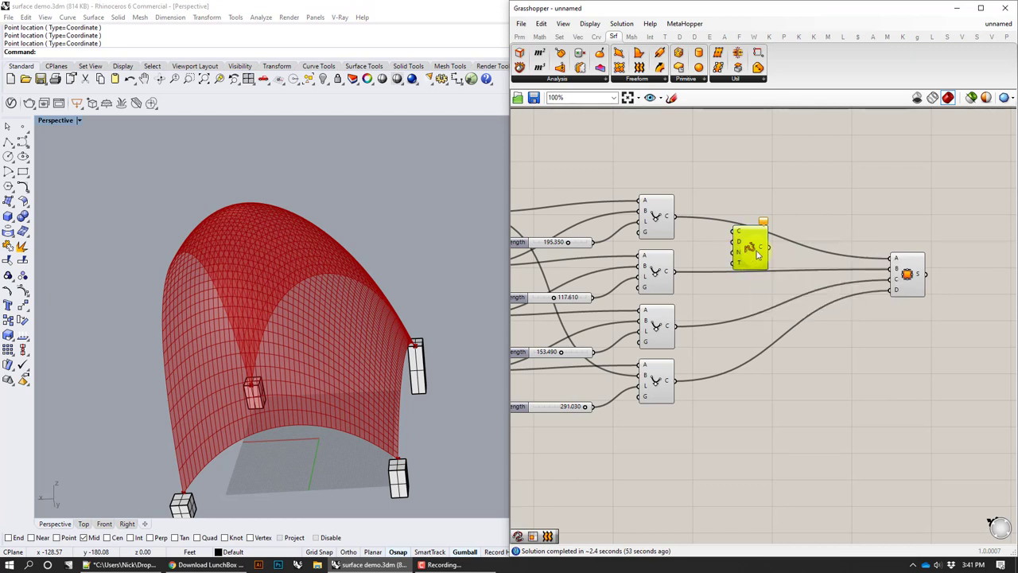
pyautogui.moveTo(757, 250); pyautogui.dragTo(753, 429)
pyautogui.click(778, 479)
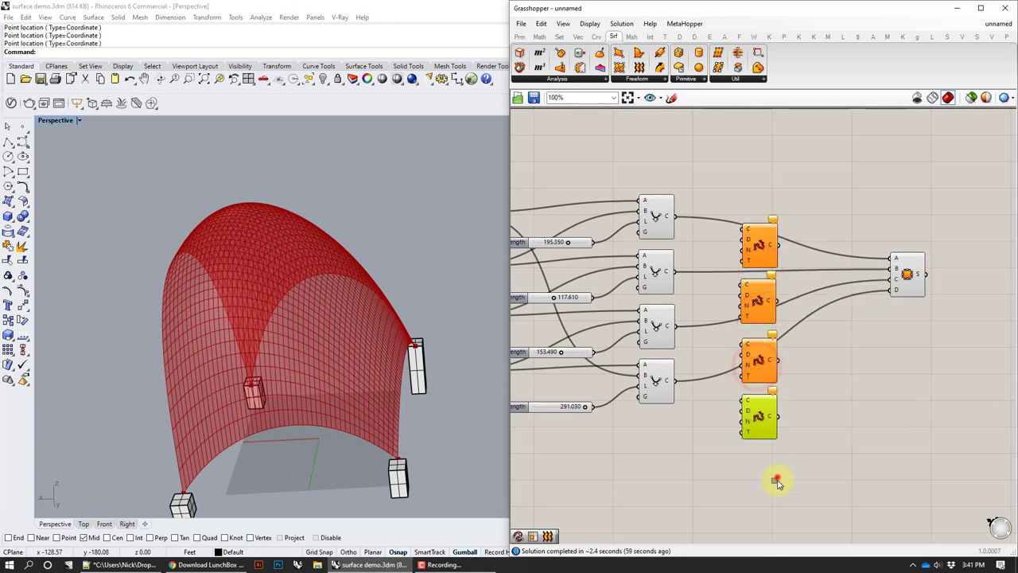
# Align the four Rebuild Curve components in a column and move them all higher on the canvas
pyautogui.moveTo(801, 517); pyautogui.dragTo(773, 214)
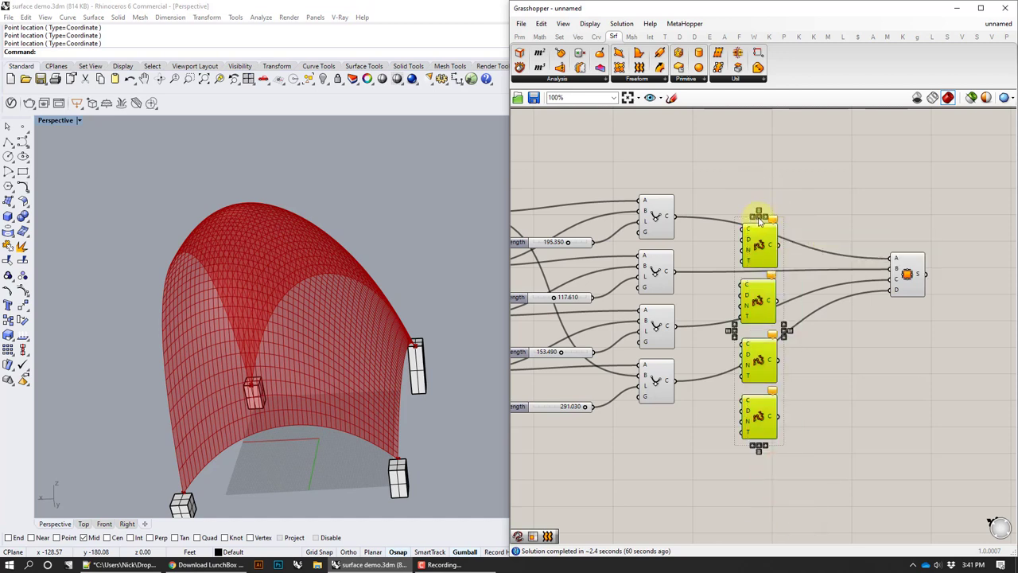
pyautogui.click(759, 217)
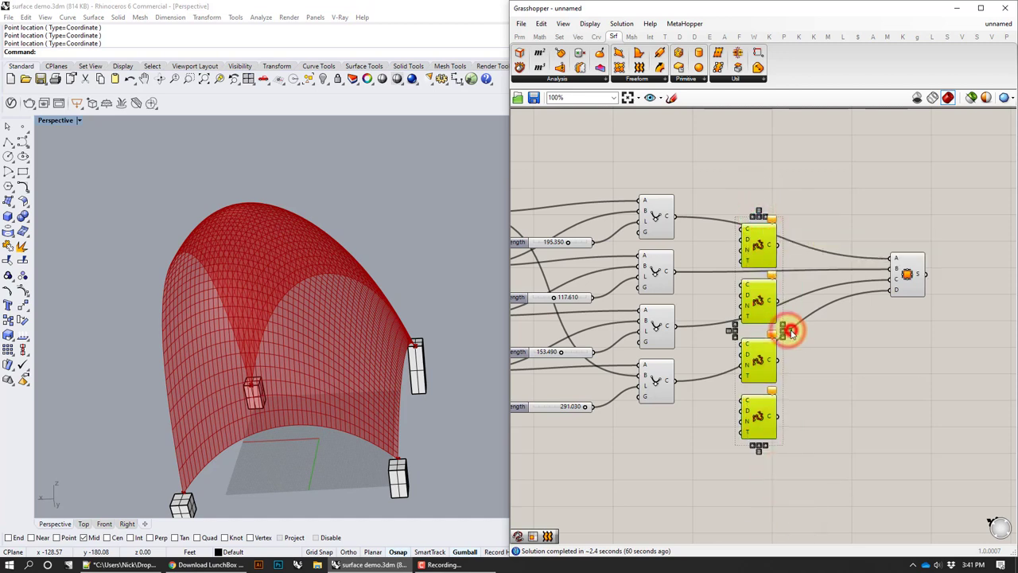
pyautogui.click(792, 331)
pyautogui.click(756, 306)
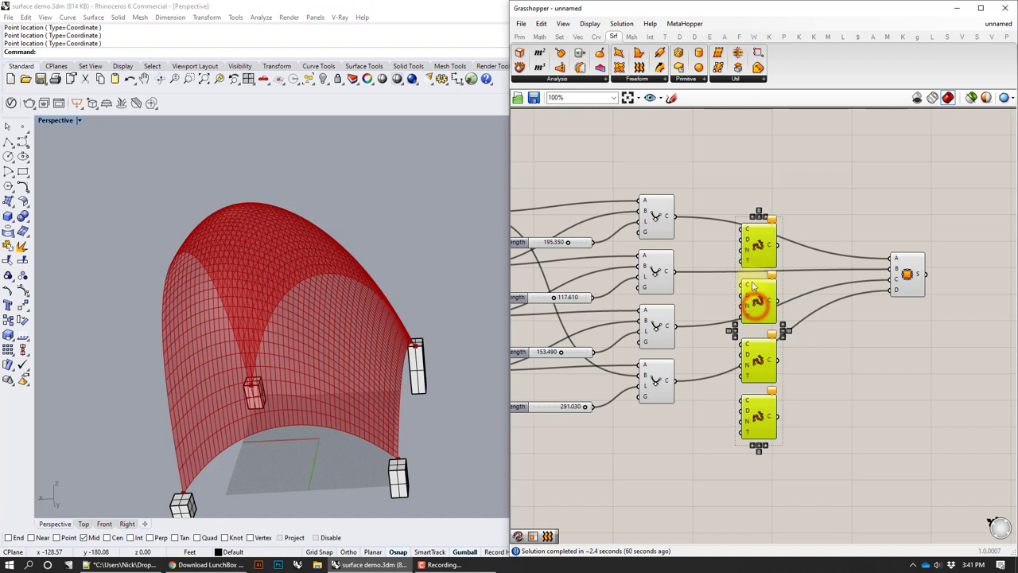
pyautogui.moveTo(754, 299); pyautogui.dragTo(746, 223)
pyautogui.click(803, 279)
pyautogui.click(830, 360)
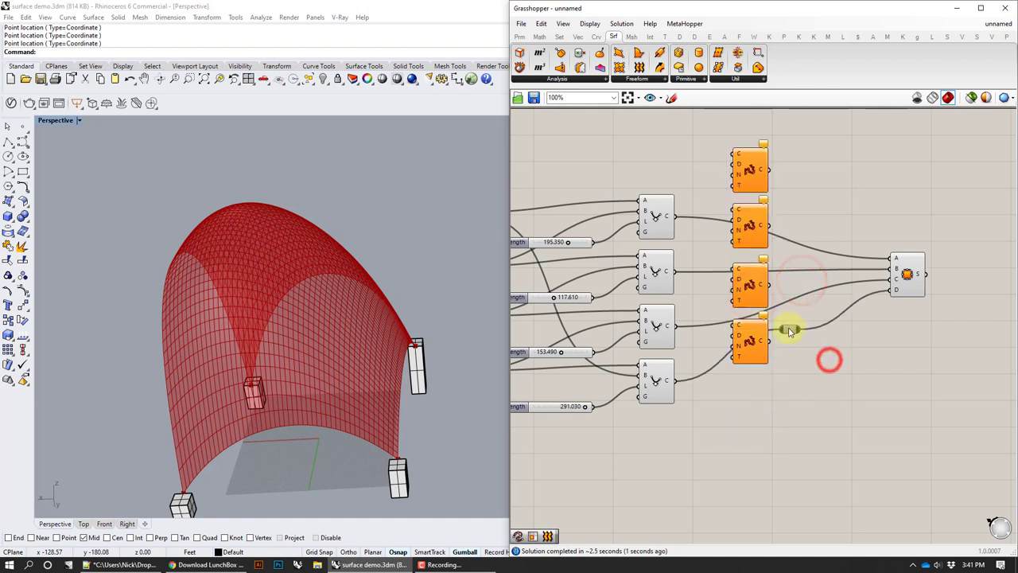
# Delete the relay on the fourth Catenary's wire and disable the Edge Surface component
pyautogui.click(788, 329)
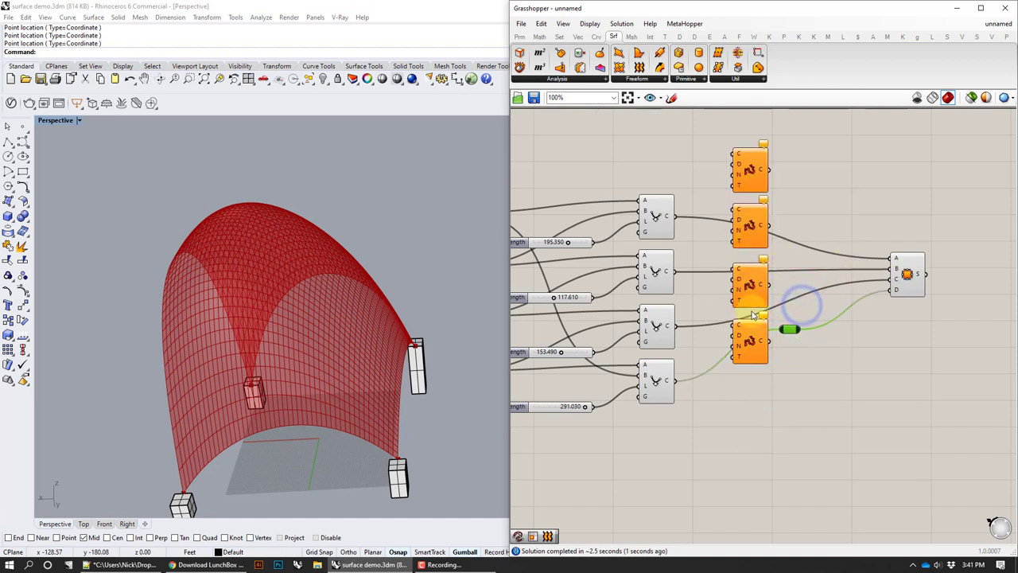
pyautogui.press('Delete')
pyautogui.moveTo(904, 271); pyautogui.dragTo(902, 295, button='right')
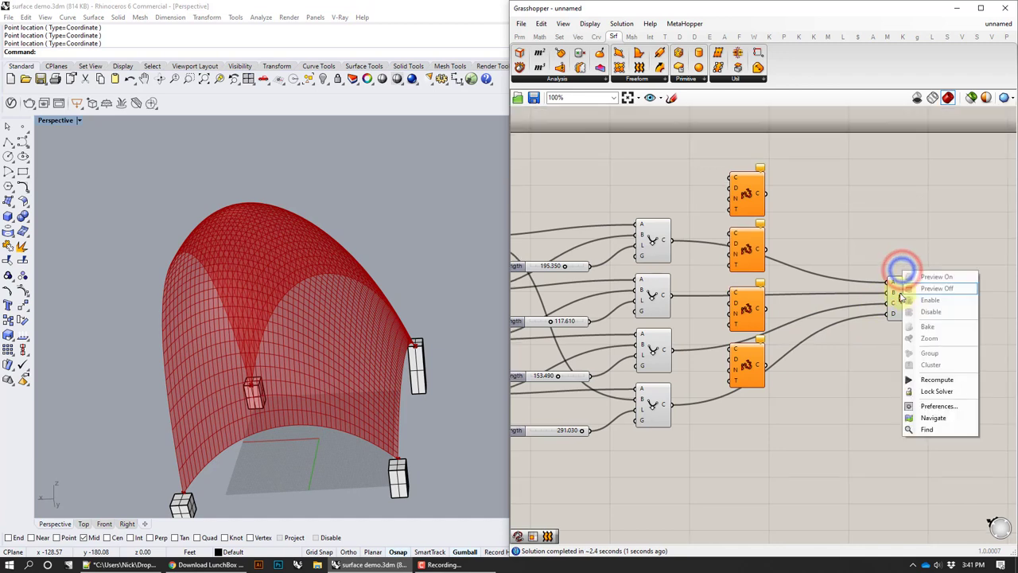
pyautogui.click(902, 296)
pyautogui.rightClick(904, 289)
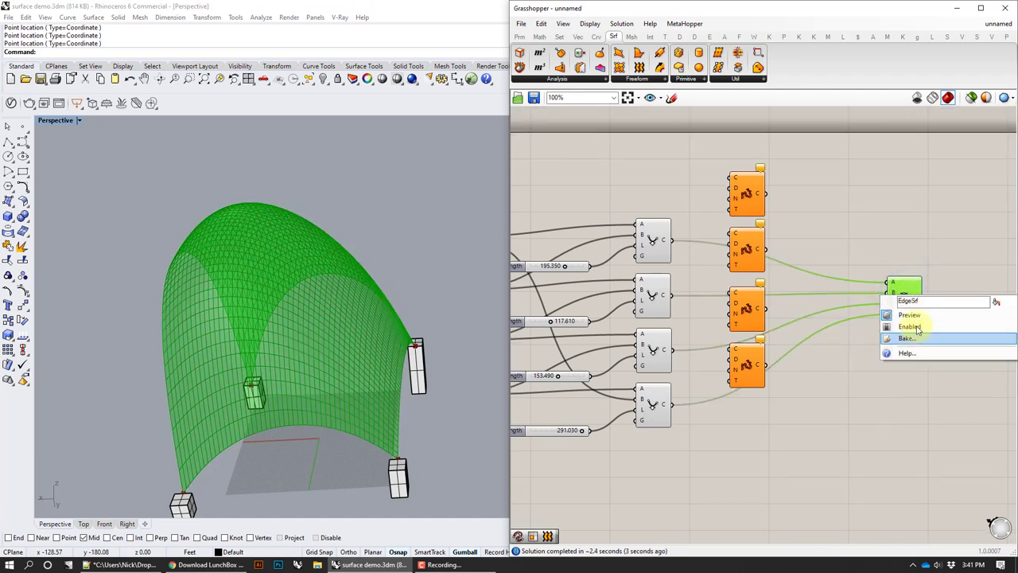
pyautogui.click(911, 326)
# Move the four Rebuild Curve components down together so they line up beside the Catenary components
pyautogui.click(744, 192)
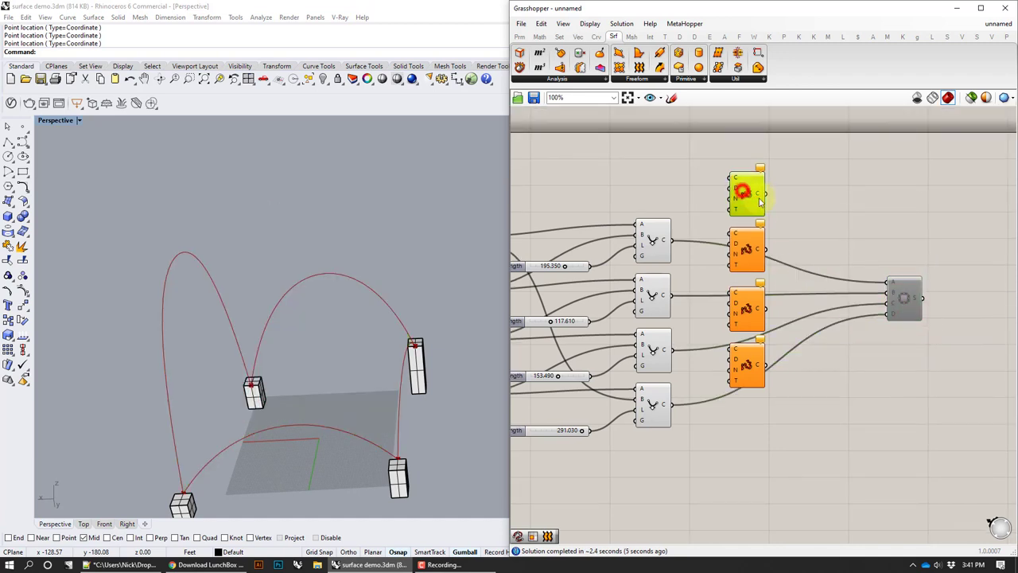
pyautogui.keyDown('shift'); pyautogui.click(747, 249); pyautogui.keyUp('shift')
pyautogui.keyDown('shift'); pyautogui.click(747, 308); pyautogui.keyUp('shift')
pyautogui.keyDown('shift'); pyautogui.click(748, 362); pyautogui.keyUp('shift')
pyautogui.moveTo(745, 196); pyautogui.dragTo(747, 241)
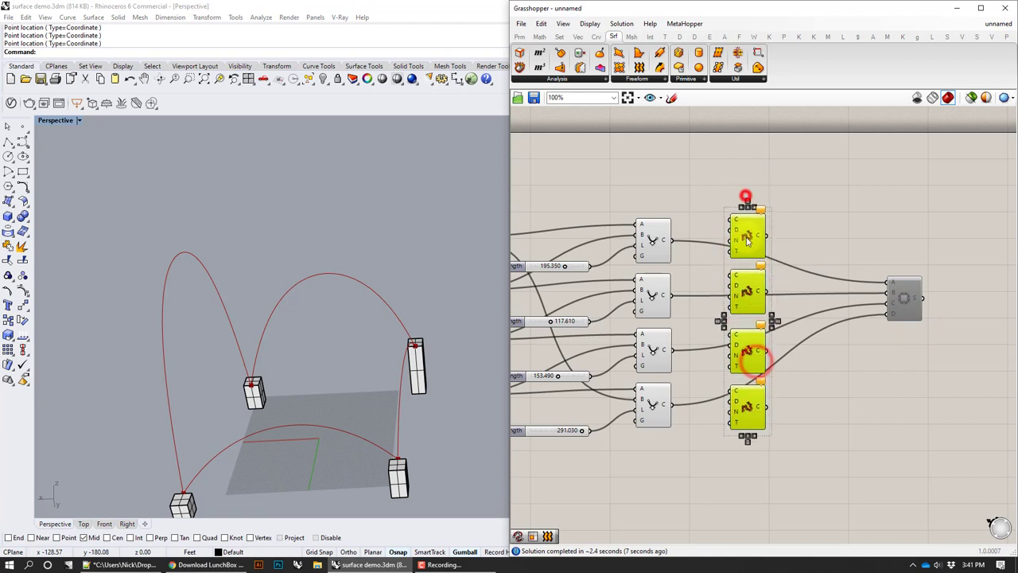
pyautogui.click(705, 194)
# Connect each Catenary's curve output to the curve input of the Rebuild Curve component beside it
pyautogui.moveTo(672, 239); pyautogui.dragTo(732, 216)
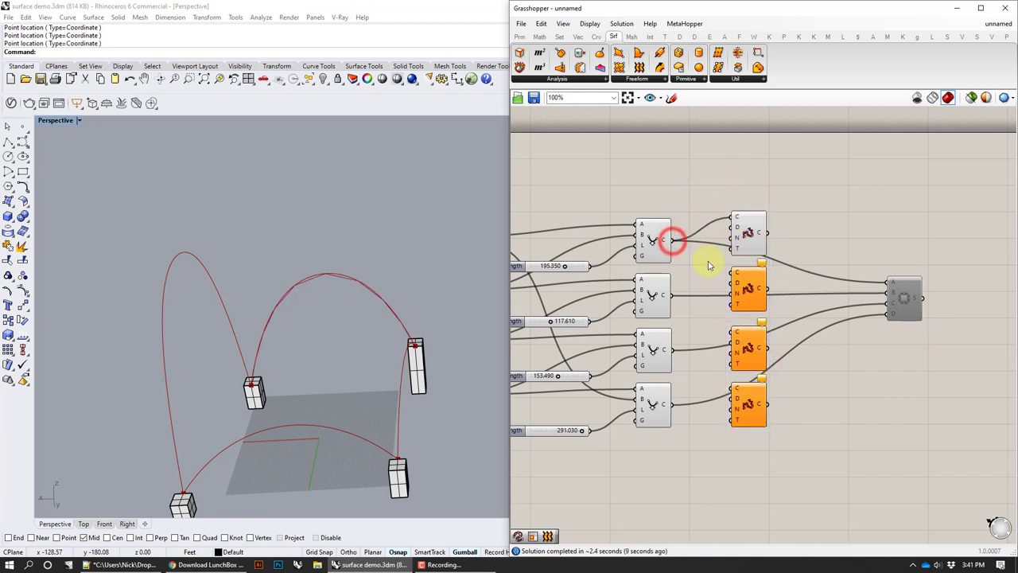
pyautogui.moveTo(716, 286); pyautogui.dragTo(733, 274)
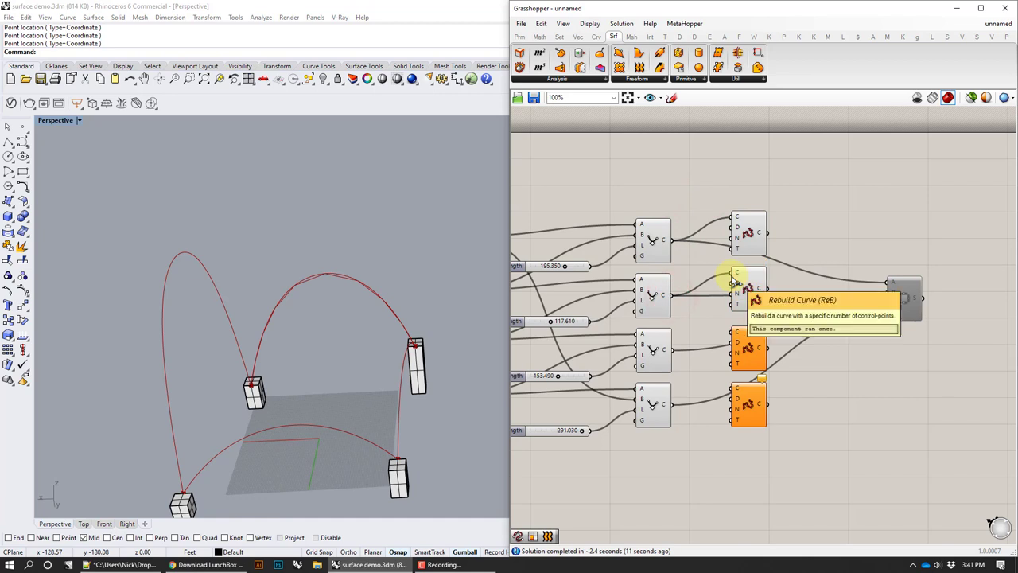
pyautogui.moveTo(729, 342); pyautogui.dragTo(733, 333)
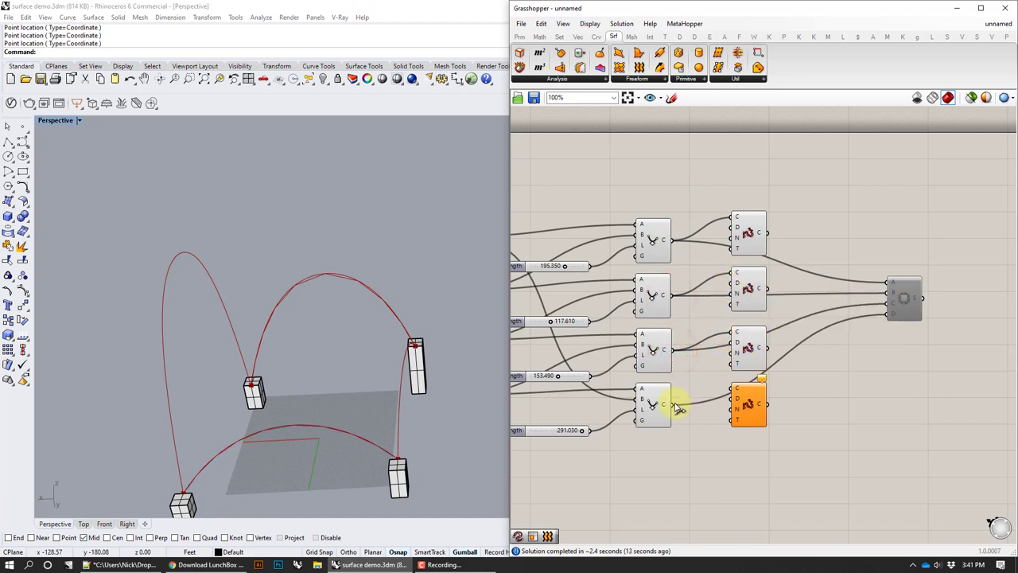
pyautogui.moveTo(729, 394); pyautogui.dragTo(733, 394)
pyautogui.moveTo(346, 259); pyautogui.dragTo(120, 250, button='right')
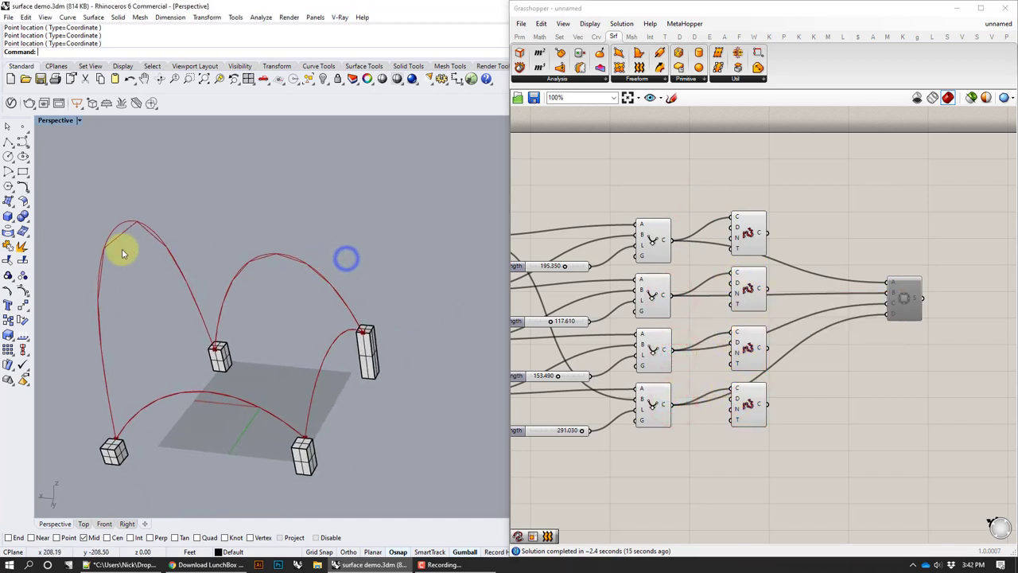
pyautogui.click(759, 233)
pyautogui.click(649, 182)
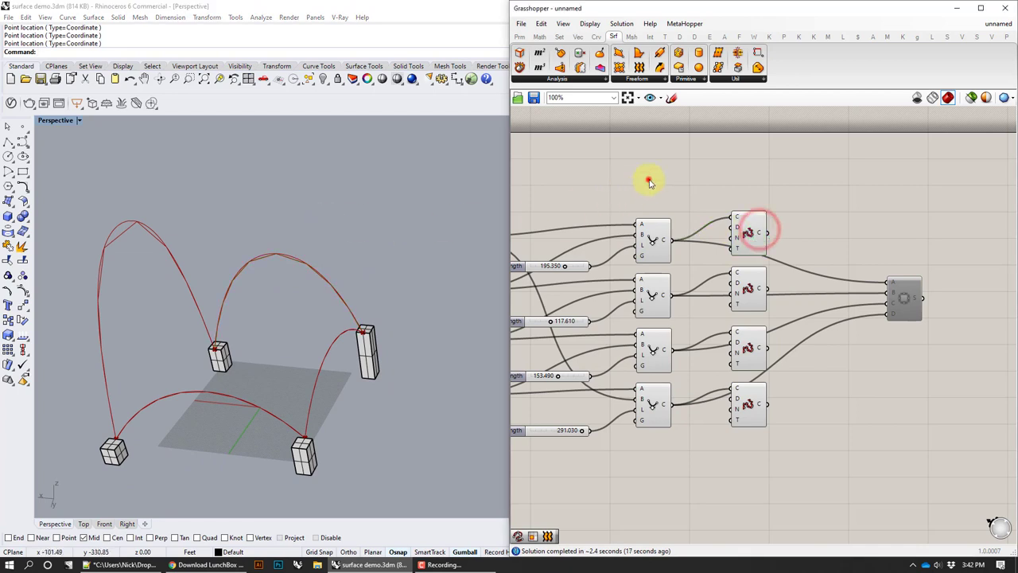
# Add a Number parameter above the Rebuild Curve components
pyautogui.doubleClick(705, 188)
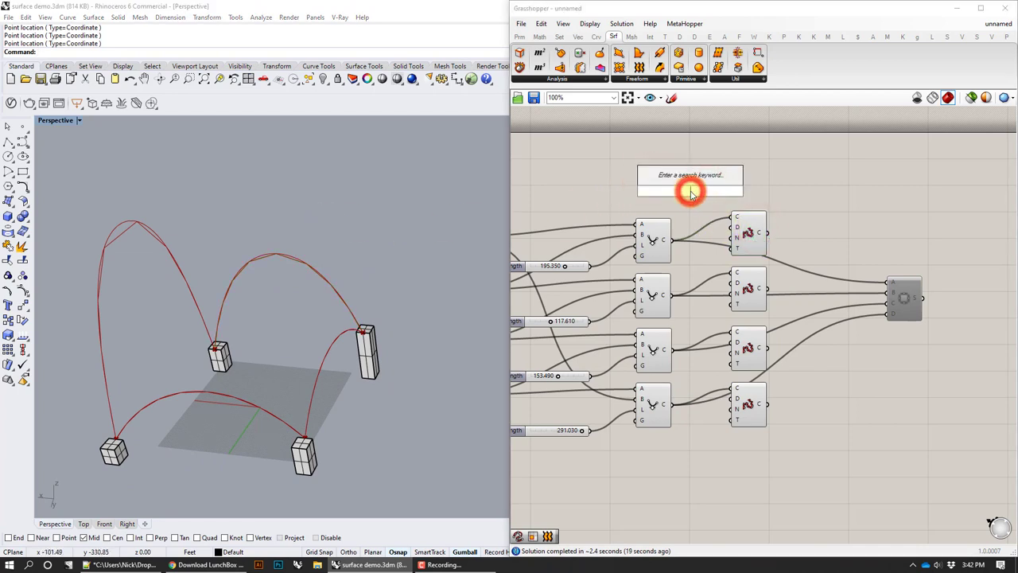
pyautogui.write('nun')
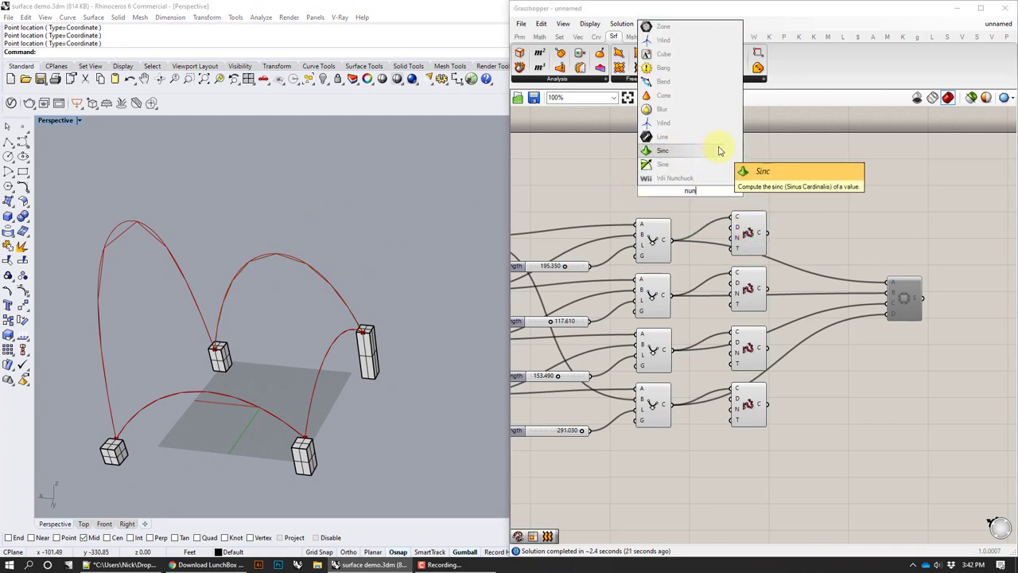
pyautogui.press('BackSpace')
pyautogui.write('m')
pyautogui.click(713, 159)
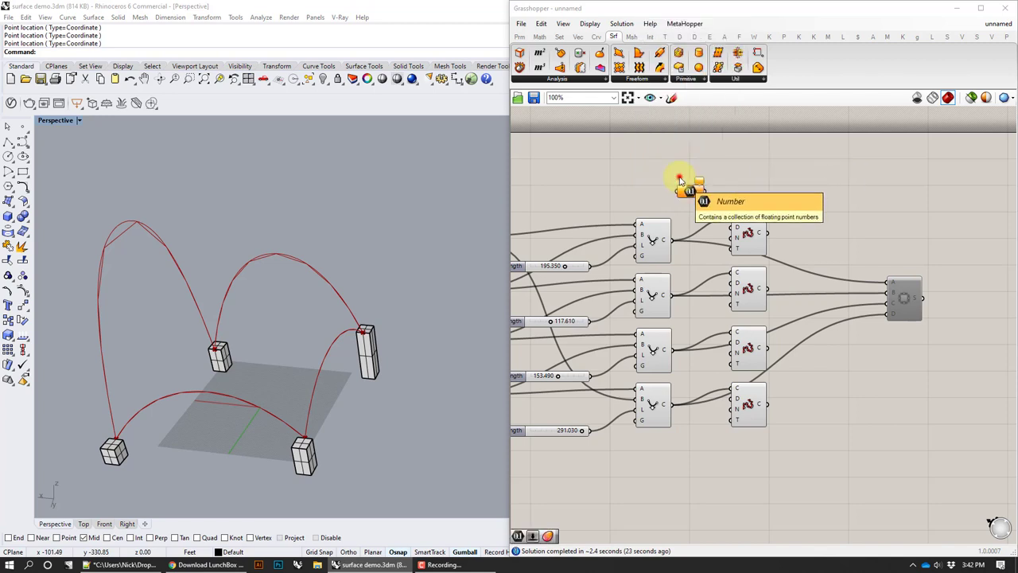
# Set the Number parameter to 3 and connect it to the Degree inputs of all four Rebuild Curve components
pyautogui.rightClick(694, 191)
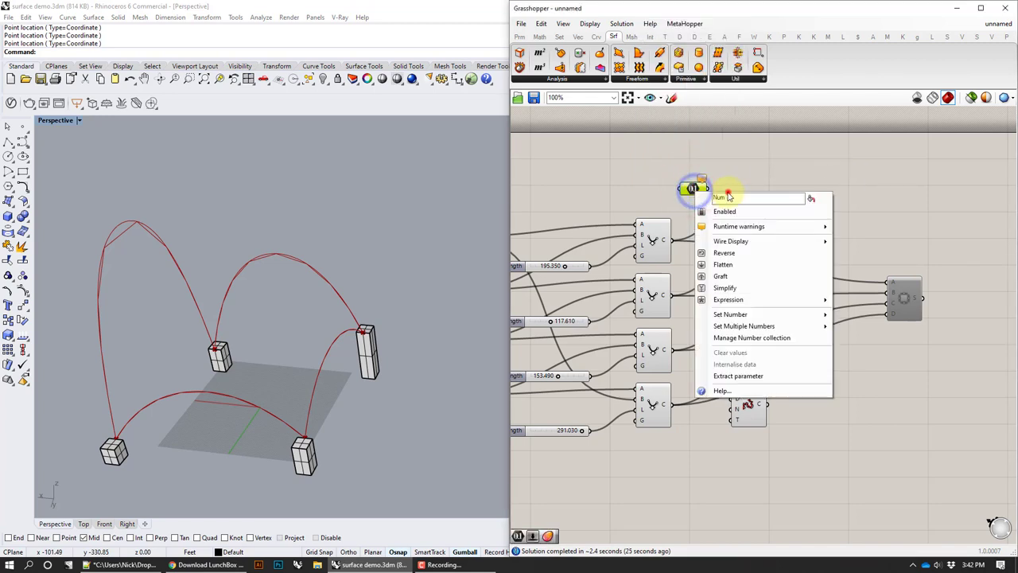
pyautogui.doubleClick(732, 196)
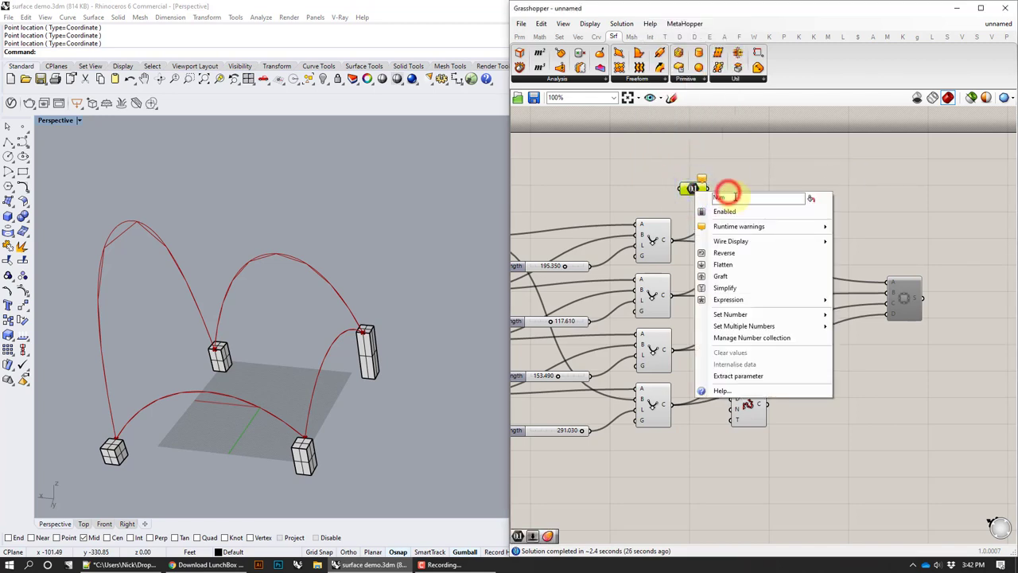
pyautogui.click(740, 314)
pyautogui.click(874, 316)
pyautogui.write('3')
pyautogui.click(875, 328)
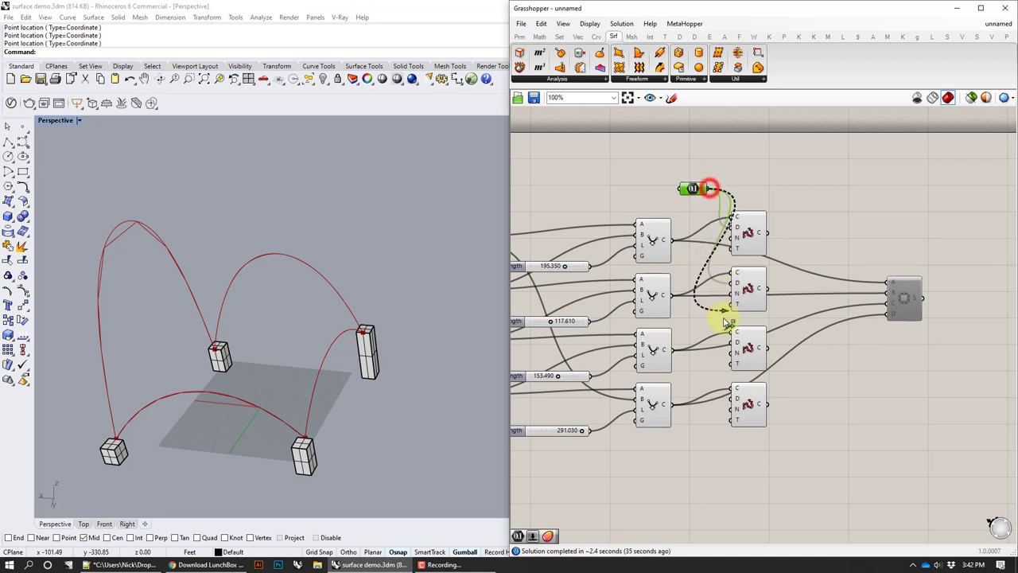
pyautogui.moveTo(726, 322); pyautogui.dragTo(729, 398)
pyautogui.moveTo(185, 258); pyautogui.dragTo(122, 156, button='right')
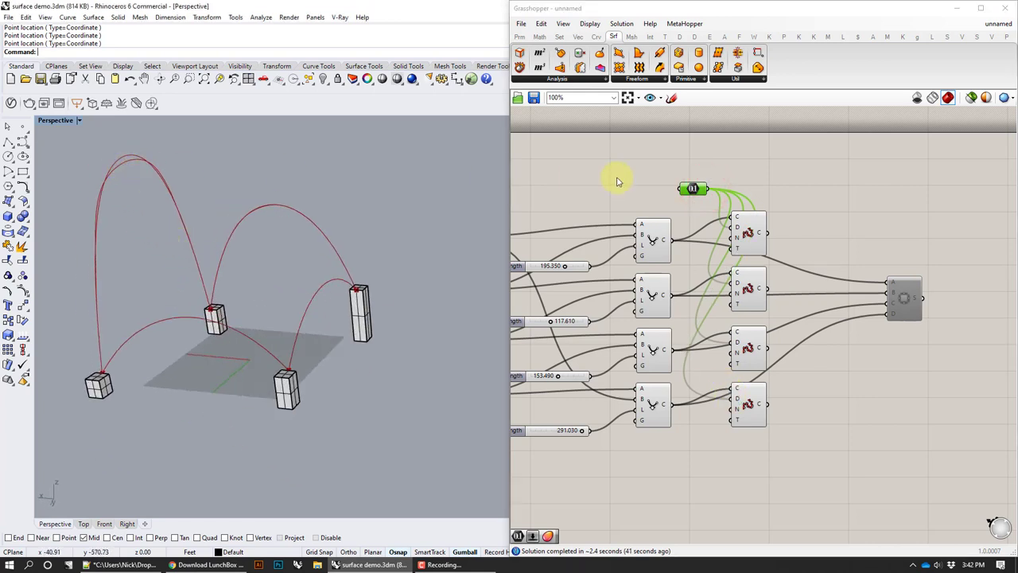
# Try a degree of 4 in the Number parameter and compare the rebuilt curves with the original catenaries
pyautogui.rightClick(696, 194)
pyautogui.moveTo(750, 309)
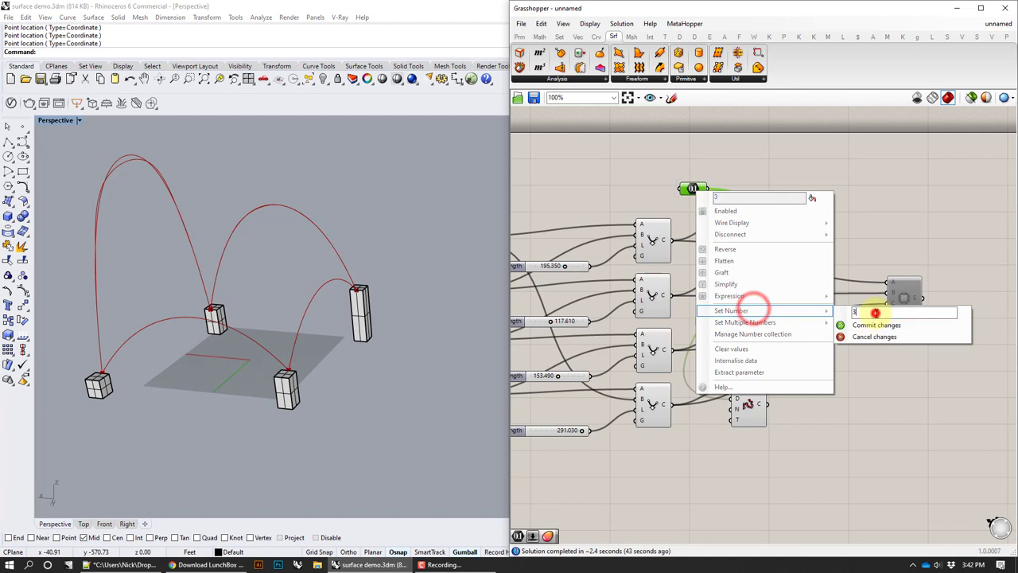
pyautogui.click(869, 325)
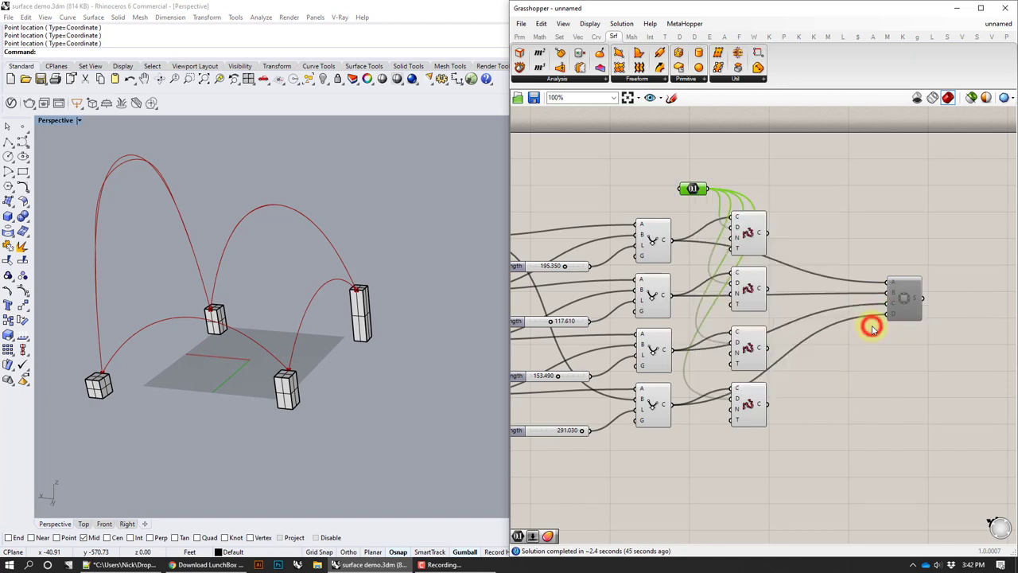
pyautogui.rightClick(704, 194)
pyautogui.moveTo(780, 309)
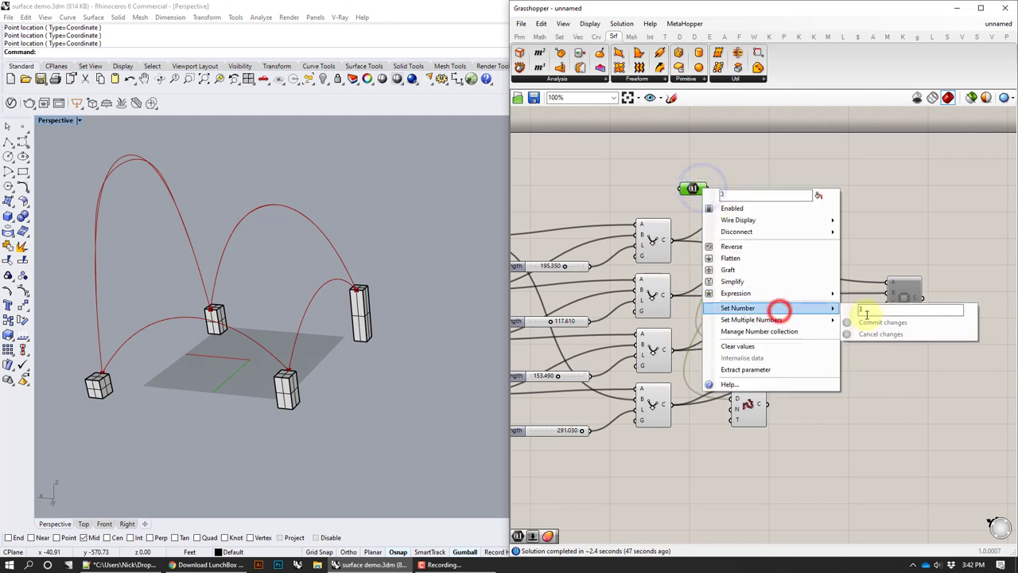
pyautogui.click(871, 323)
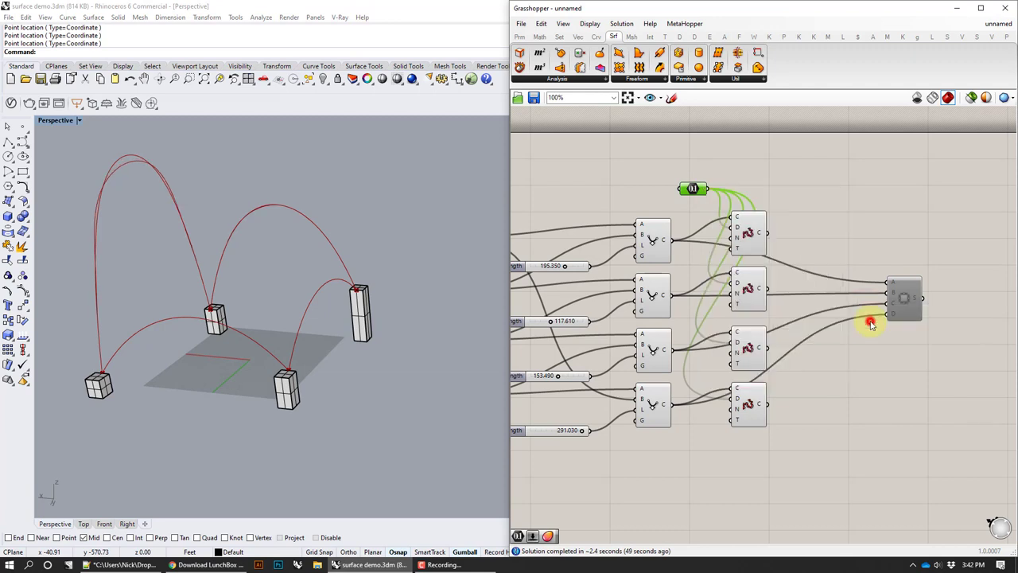
pyautogui.moveTo(257, 220); pyautogui.dragTo(133, 143, button='right')
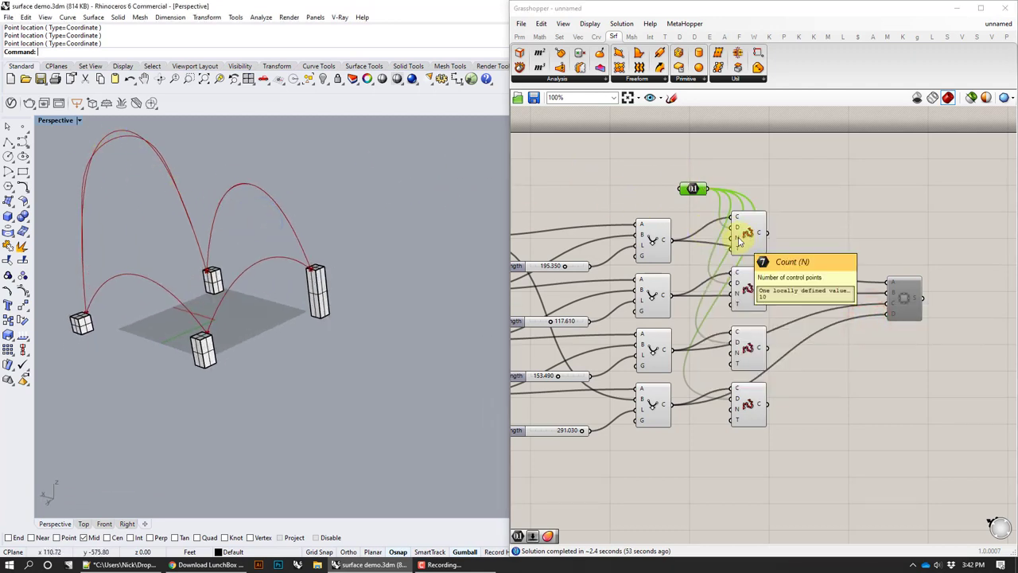
# Set the Number parameter that drives the curve degree to 2
pyautogui.rightClick(691, 189)
pyautogui.moveTo(750, 309)
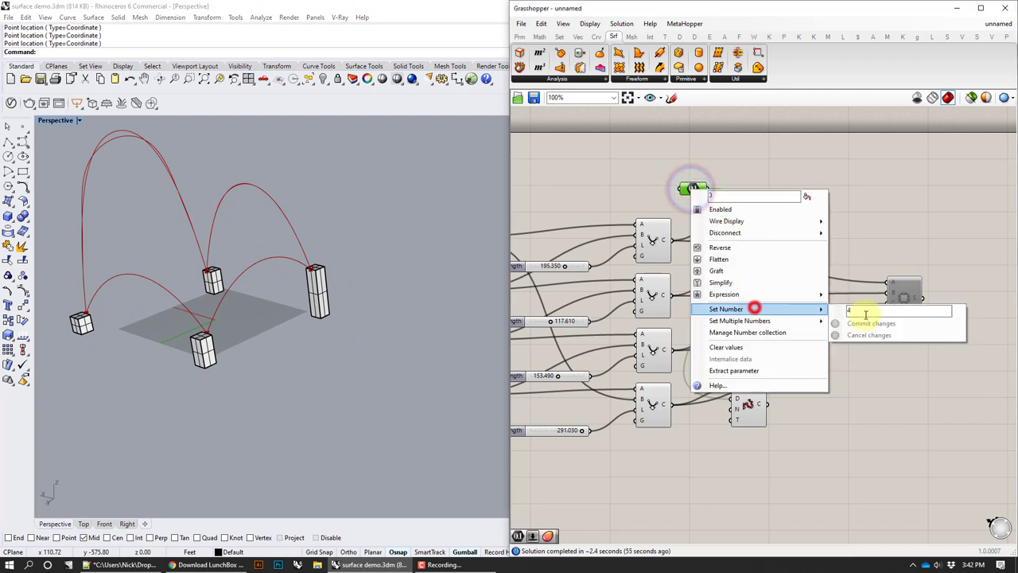
pyautogui.write('2')
pyautogui.click(873, 326)
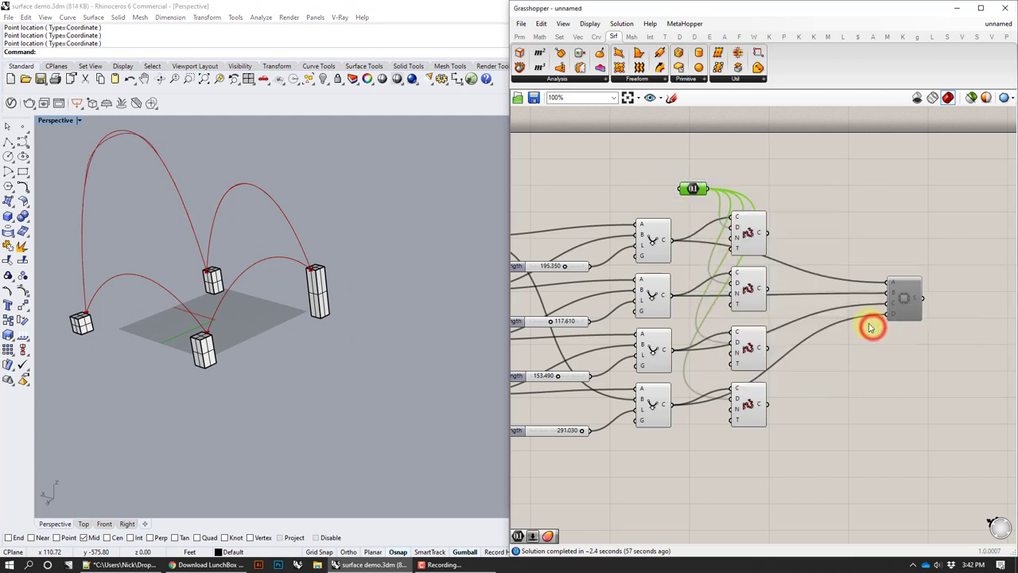
# Connect the four Rebuild Curve outputs in order to inputs A, B, C and D of the Edge Surface, replacing the Catenary wires
pyautogui.click(757, 240)
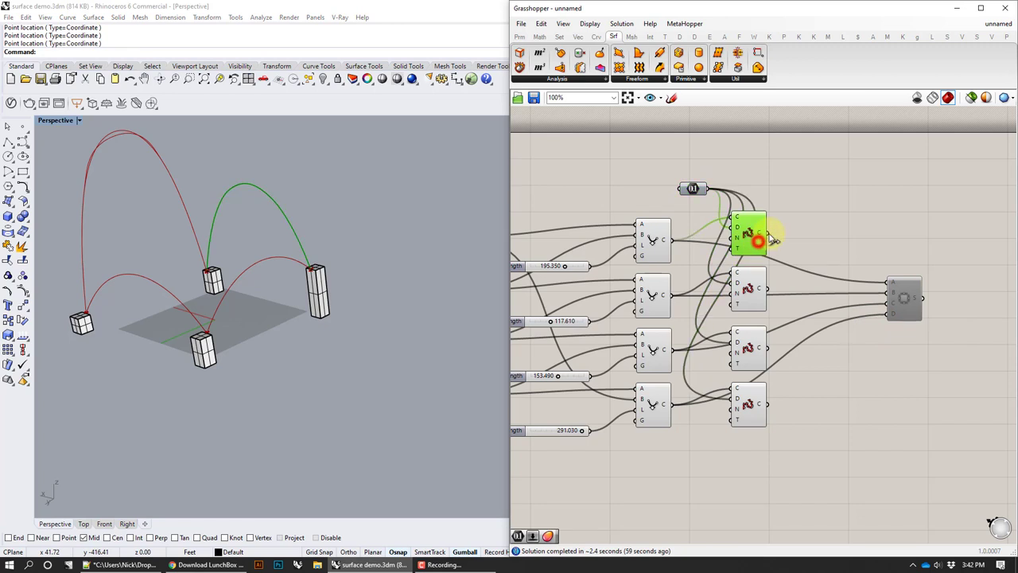
pyautogui.moveTo(771, 237); pyautogui.dragTo(895, 288)
pyautogui.moveTo(768, 288); pyautogui.dragTo(885, 305)
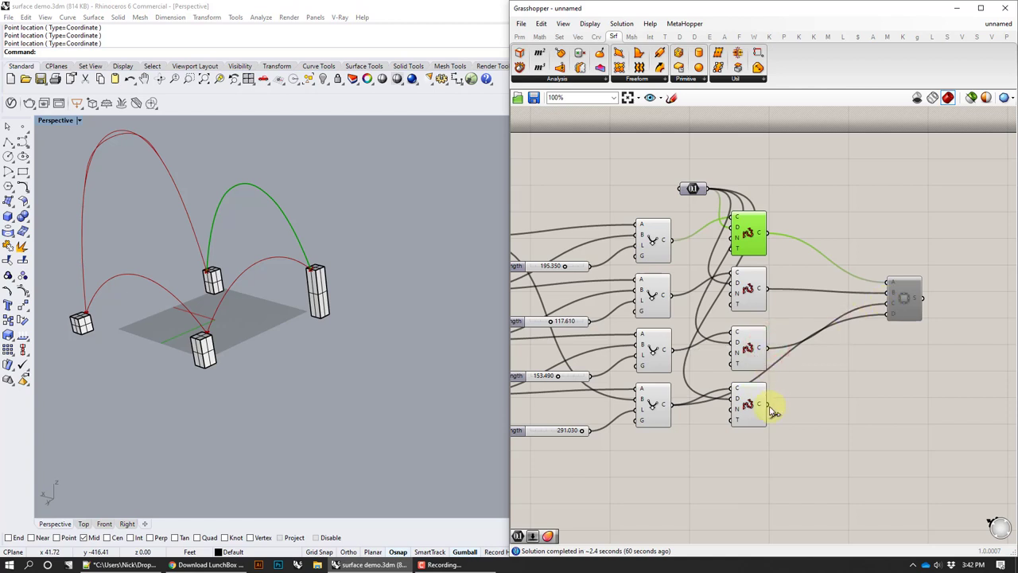
pyautogui.moveTo(772, 409); pyautogui.dragTo(886, 314)
# Re-enable the Edge Surface component and inspect the surface made from the rebuilt curves
pyautogui.rightClick(904, 302)
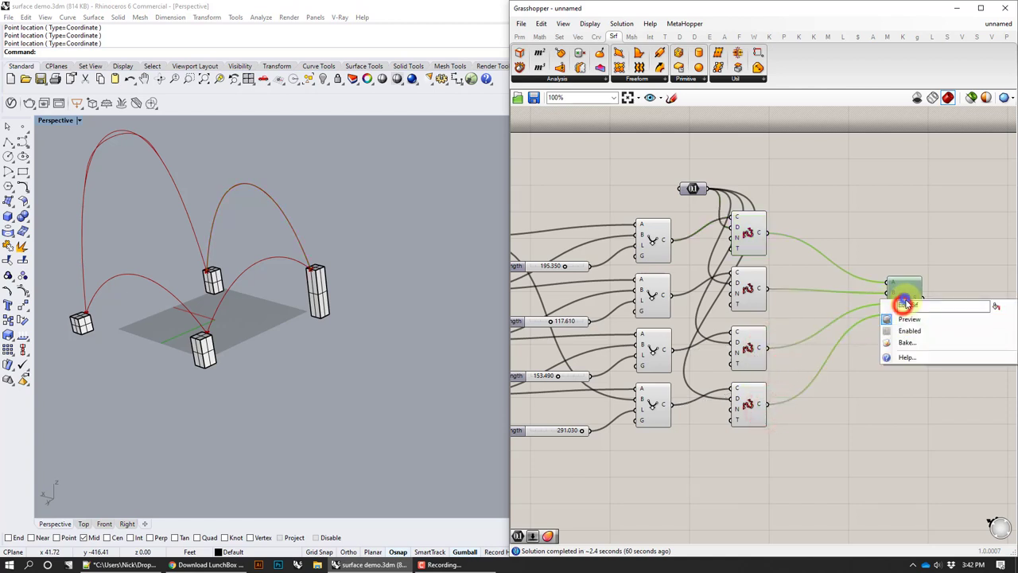
pyautogui.click(910, 330)
pyautogui.moveTo(357, 207); pyautogui.dragTo(332, 212, button='right')
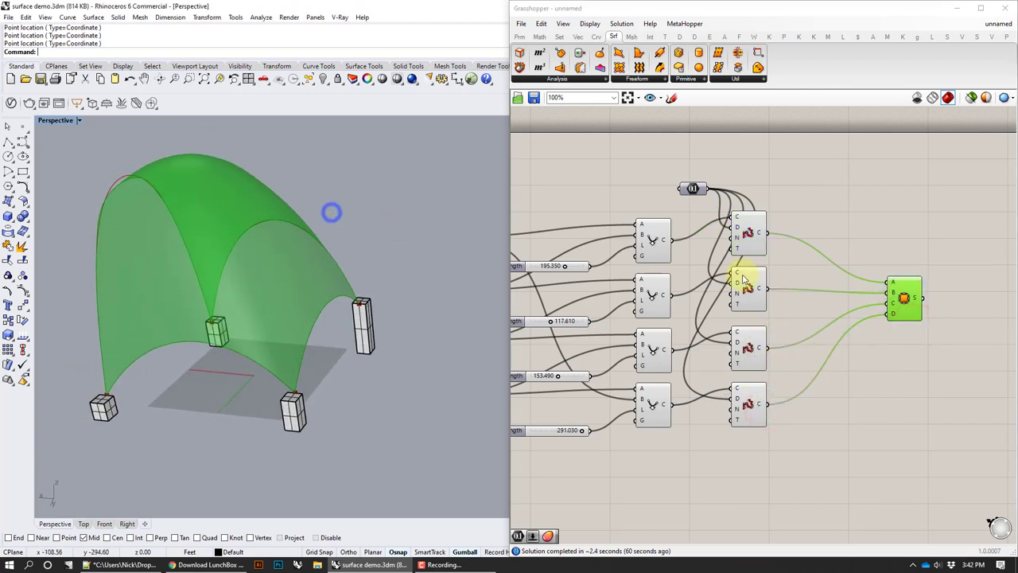
pyautogui.moveTo(918, 300)
pyautogui.click(881, 219)
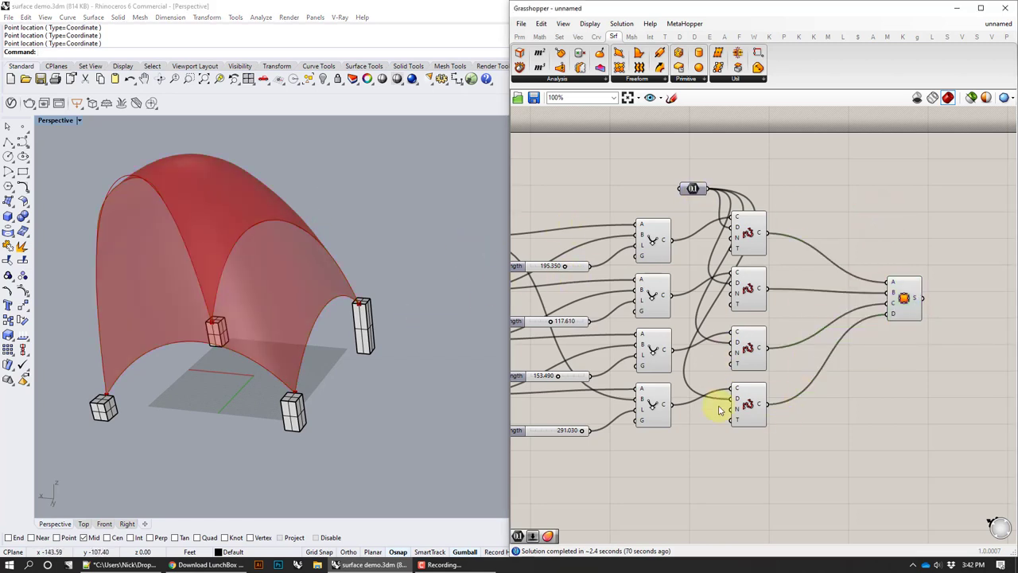
# Turn off the preview of all four Catenary and all four Rebuild Curve components
pyautogui.moveTo(771, 463); pyautogui.dragTo(630, 203)
pyautogui.rightClick(628, 174)
pyautogui.click(634, 191)
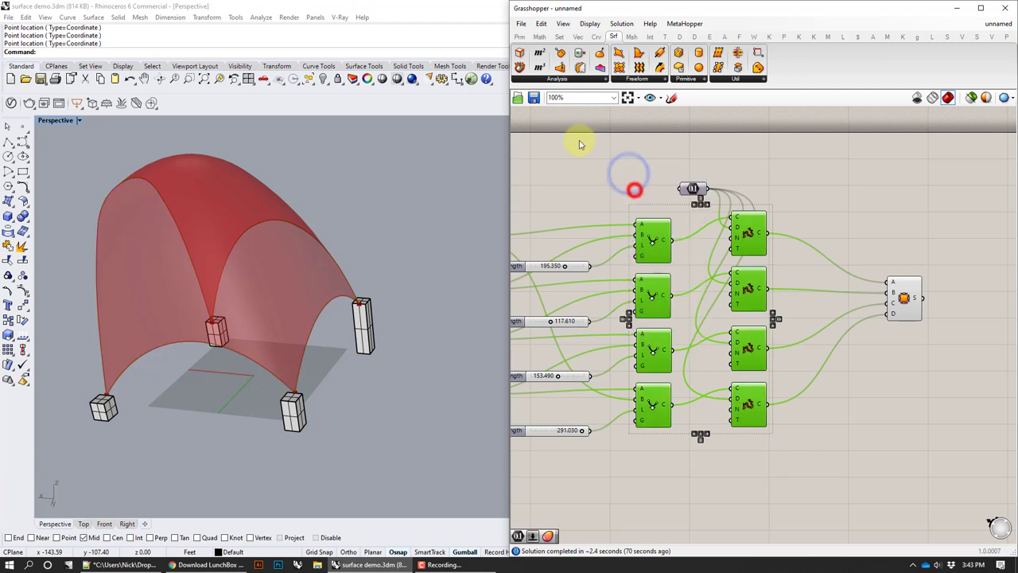
pyautogui.click(579, 140)
# Reduce the first Catenary's length to 174.420 and the fourth Catenary's length to 123.590
pyautogui.moveTo(315, 217); pyautogui.dragTo(362, 204, button='right')
pyautogui.moveTo(563, 286); pyautogui.dragTo(647, 283, button='right')
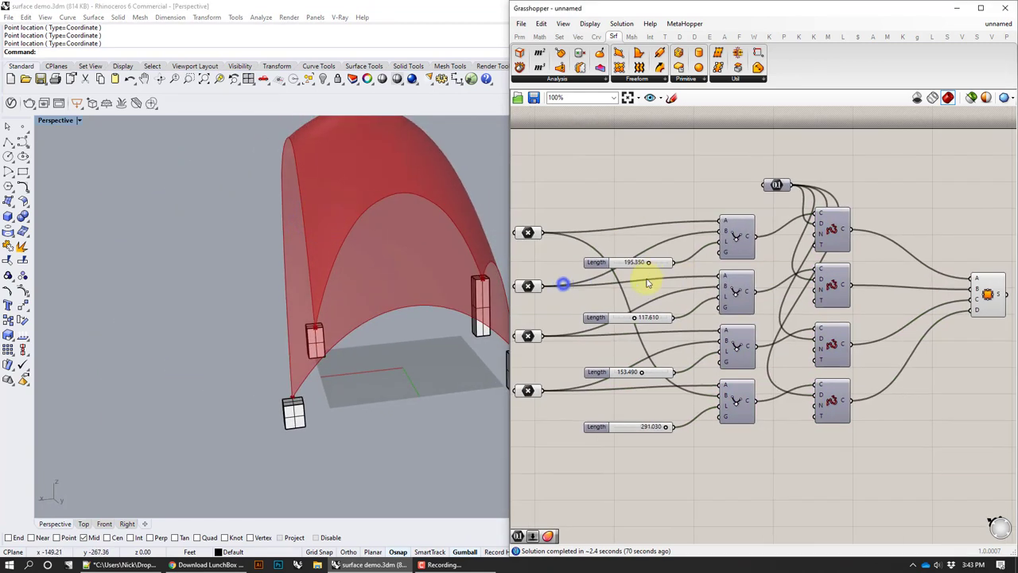
pyautogui.moveTo(648, 265); pyautogui.dragTo(645, 264)
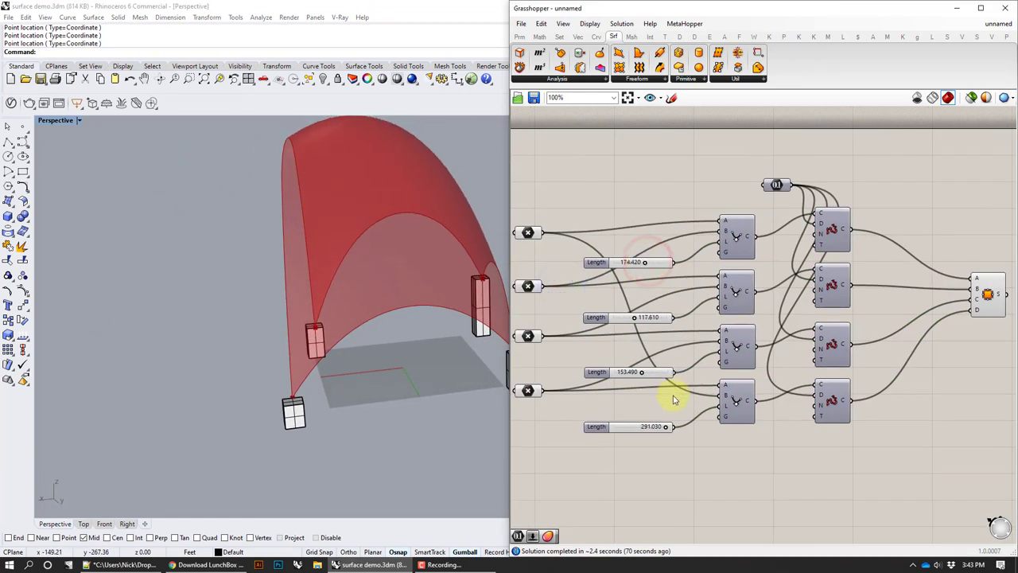
pyautogui.moveTo(667, 428); pyautogui.dragTo(636, 425)
pyautogui.moveTo(348, 348); pyautogui.dragTo(302, 370, button='right')
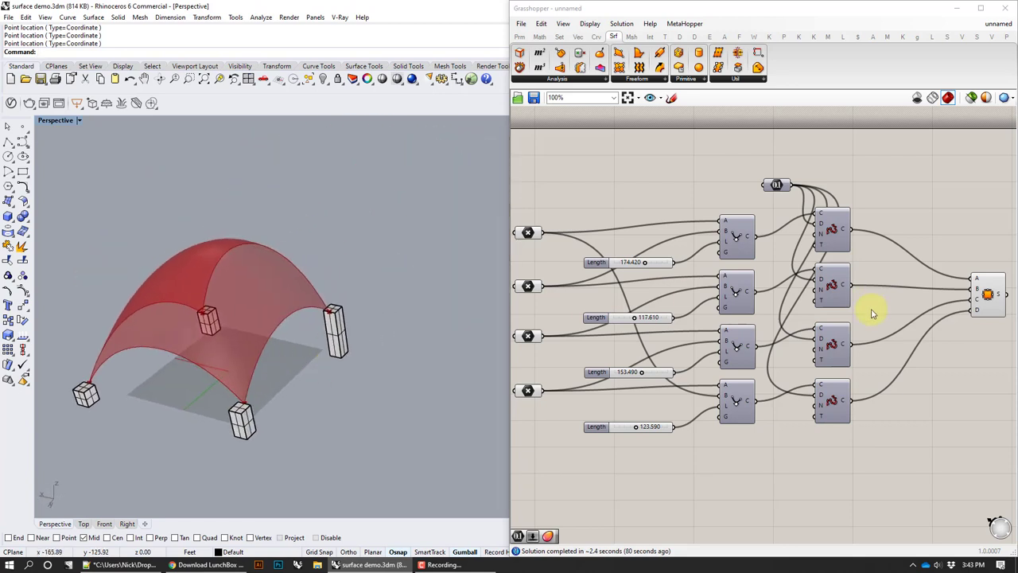
# Select the Edge Surface and the third Rebuild Curve component to examine how they are connected
pyautogui.moveTo(878, 316); pyautogui.dragTo(741, 314, button='right')
pyautogui.click(851, 288)
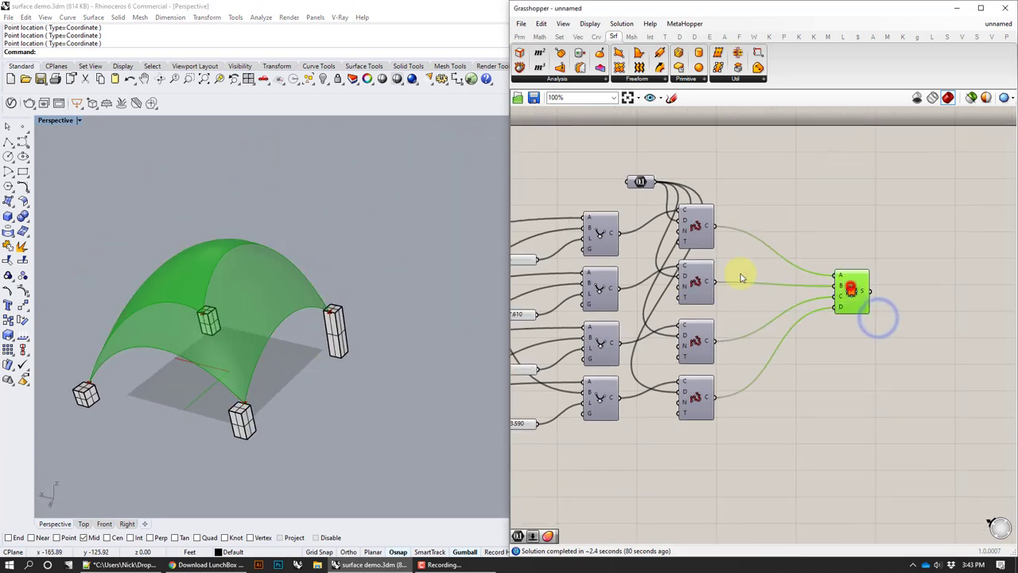
pyautogui.click(694, 356)
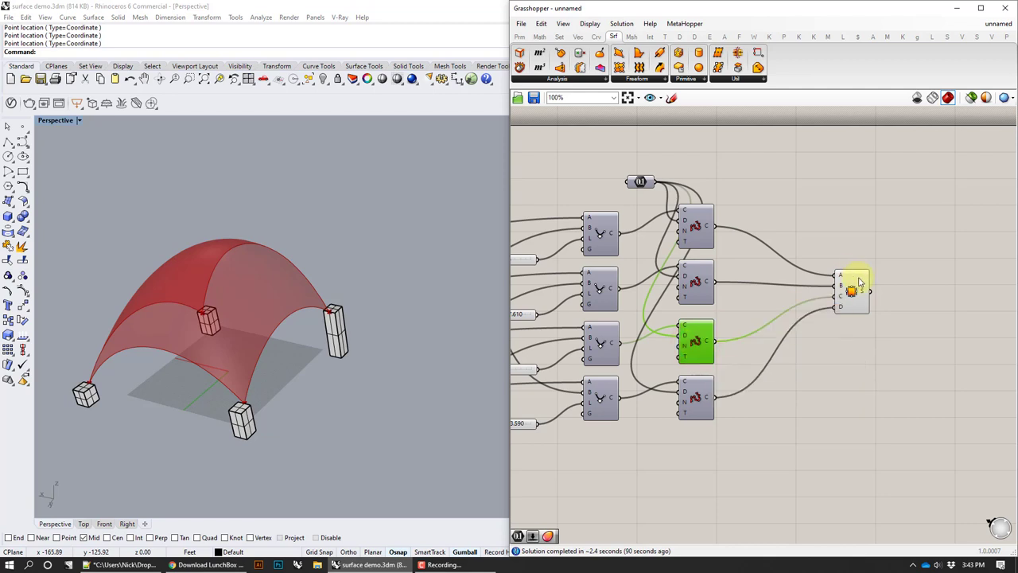
# Move the Edge Surface component closer to the Rebuild Curve components
pyautogui.moveTo(859, 280); pyautogui.dragTo(806, 293)
pyautogui.click(909, 291)
pyautogui.moveTo(910, 292); pyautogui.dragTo(760, 295, button='right')
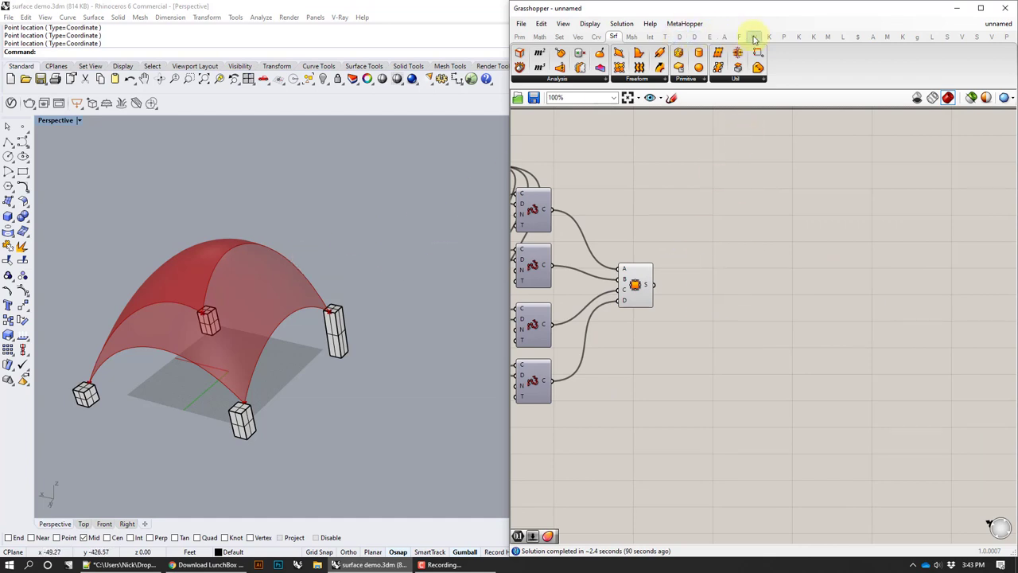
# Add a LunchBox Diamond Panels component beyond the Edge Surface and connect the edge surface to its Srf input
pyautogui.click(841, 38)
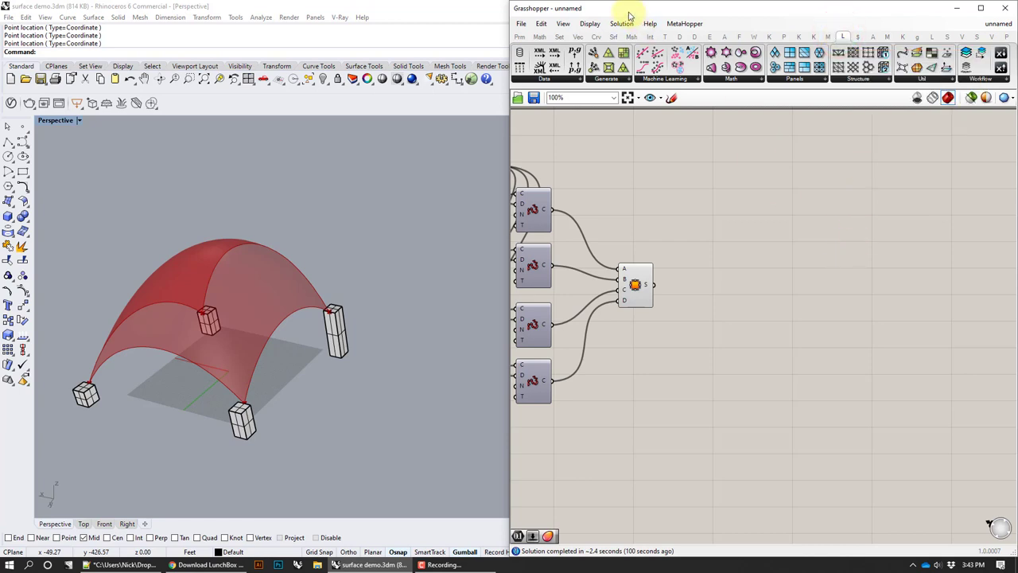
pyautogui.click(792, 79)
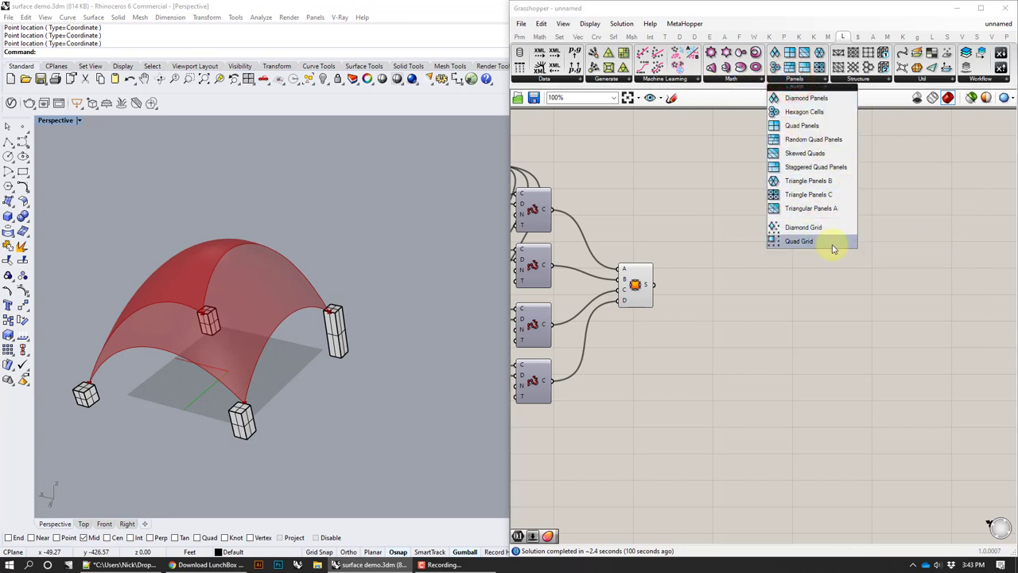
pyautogui.click(807, 97)
pyautogui.click(738, 235)
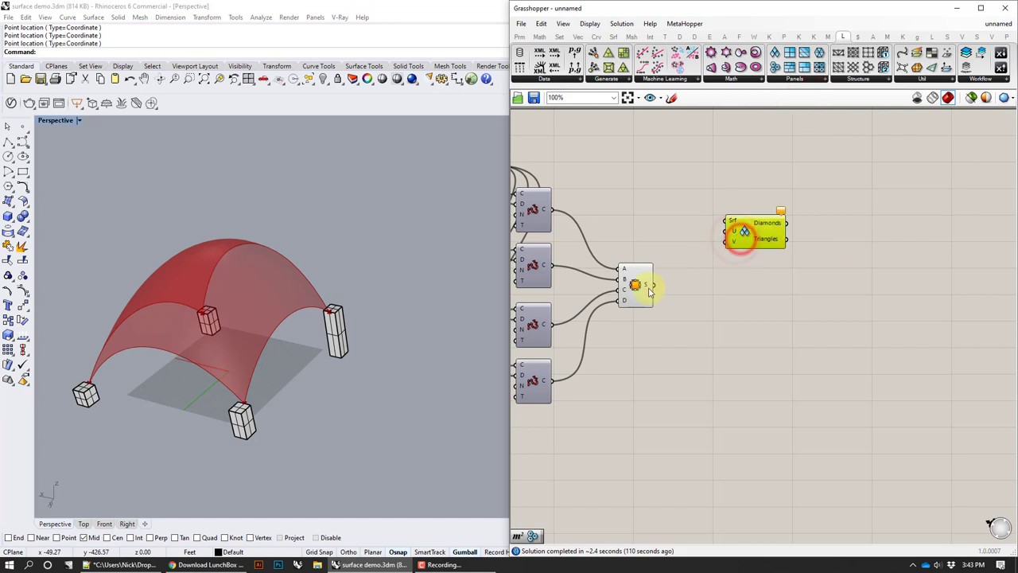
pyautogui.moveTo(651, 285); pyautogui.dragTo(726, 222)
pyautogui.moveTo(349, 250)
pyautogui.mouseDown(button='right')
pyautogui.moveTo(324, 308)
pyautogui.moveTo(362, 239)
pyautogui.mouseUp(button='right')
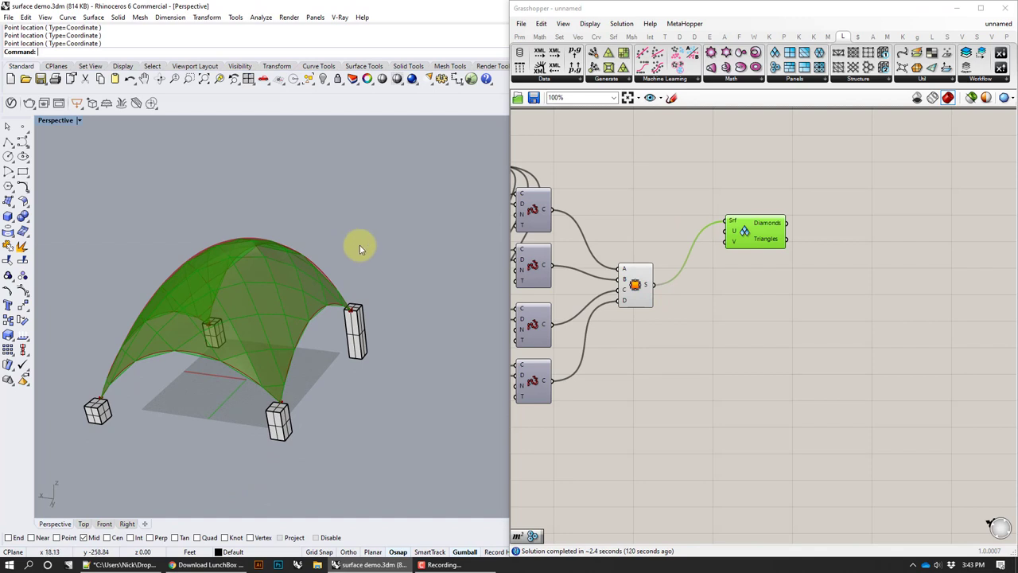
pyautogui.moveTo(359, 249); pyautogui.dragTo(414, 215, button='right')
pyautogui.click(663, 188)
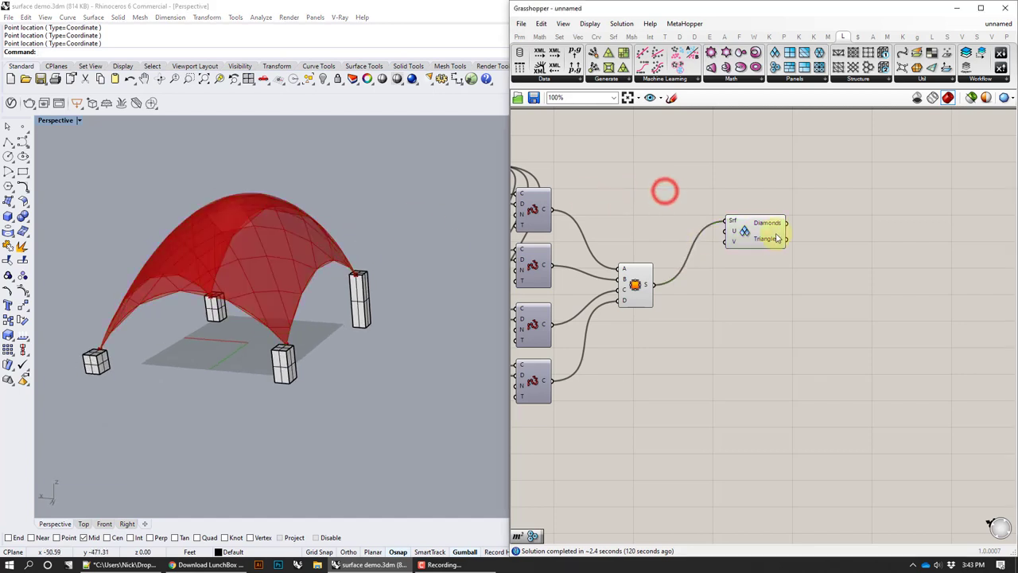
pyautogui.moveTo(749, 237); pyautogui.dragTo(774, 215)
pyautogui.moveTo(717, 272); pyautogui.dragTo(717, 278, button='right')
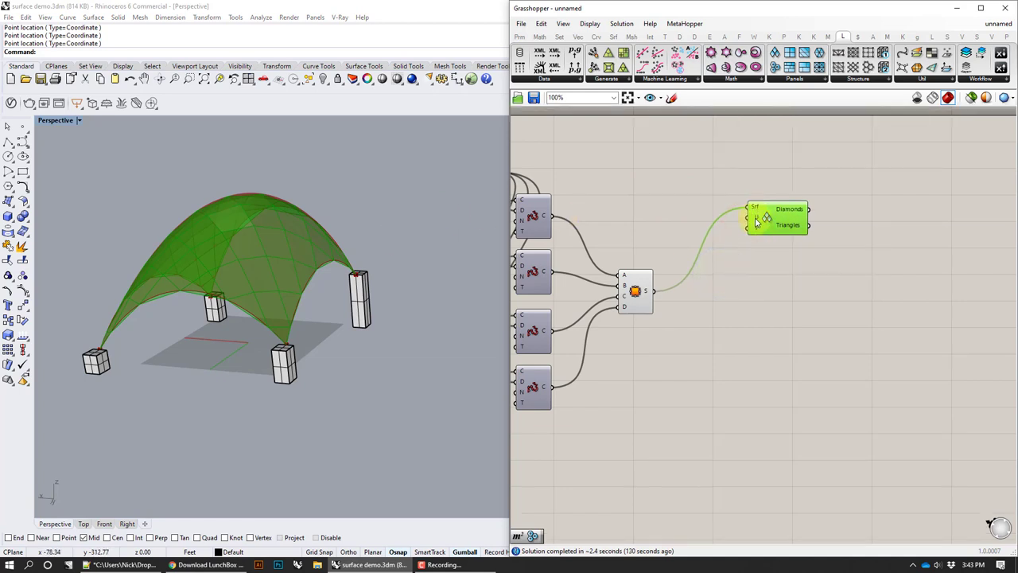
pyautogui.doubleClick(721, 327)
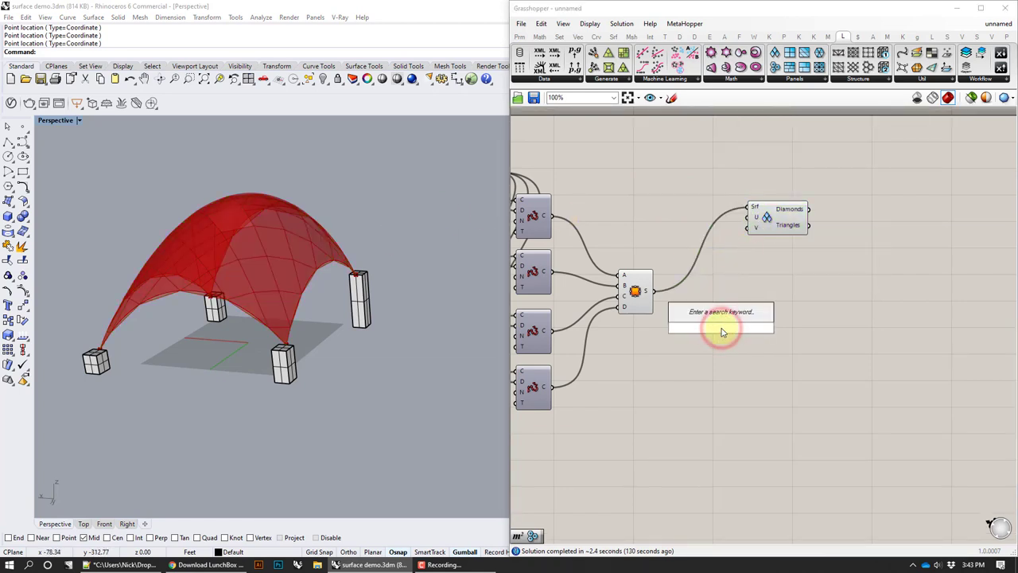
pyautogui.write('num')
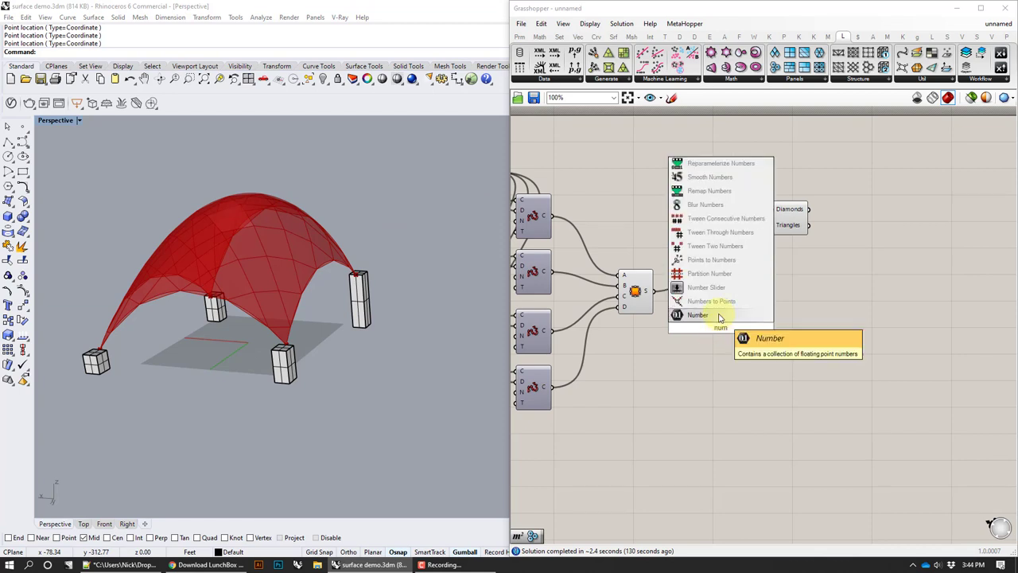
pyautogui.click(866, 318)
pyautogui.doubleClick(745, 316)
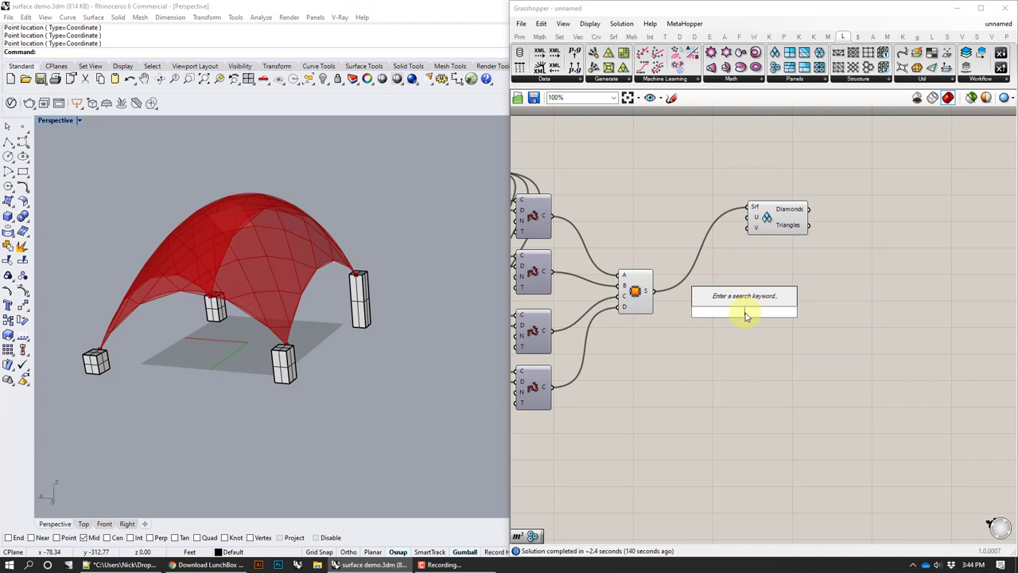
pyautogui.write('slider')
pyautogui.press('Return')
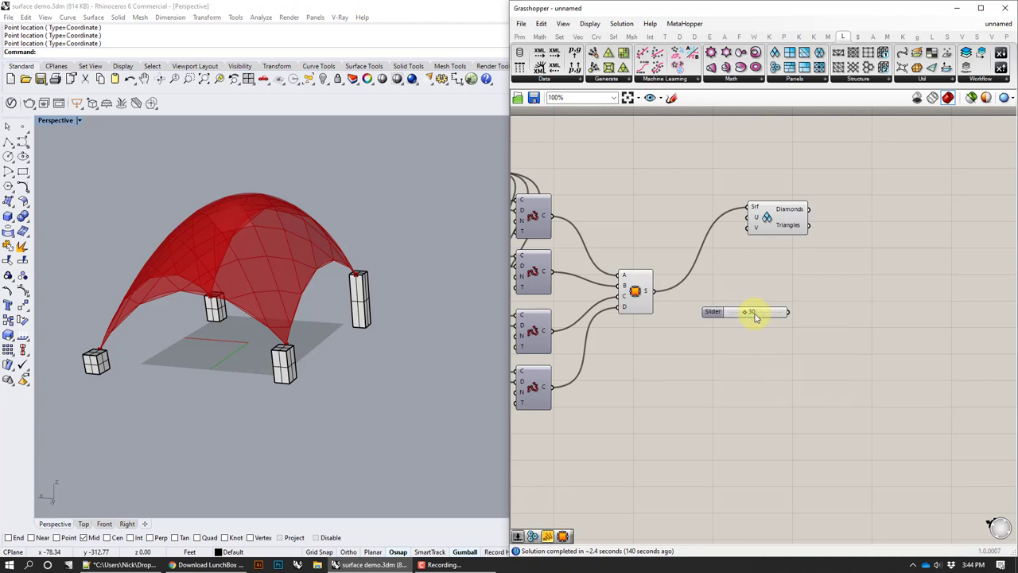
pyautogui.scroll(2, 756, 317)
pyautogui.click(746, 307)
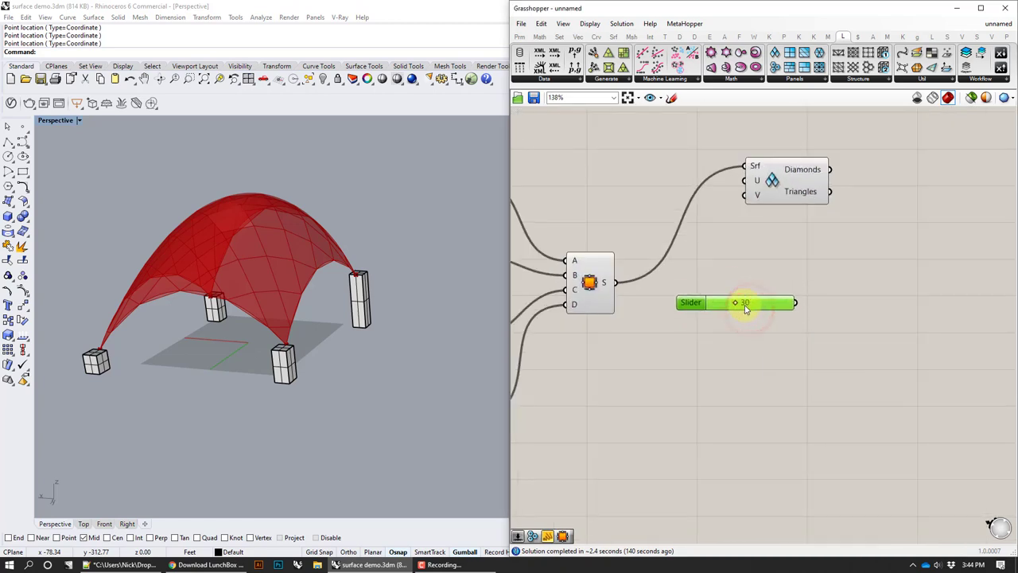
pyautogui.scroll(1, 740, 306)
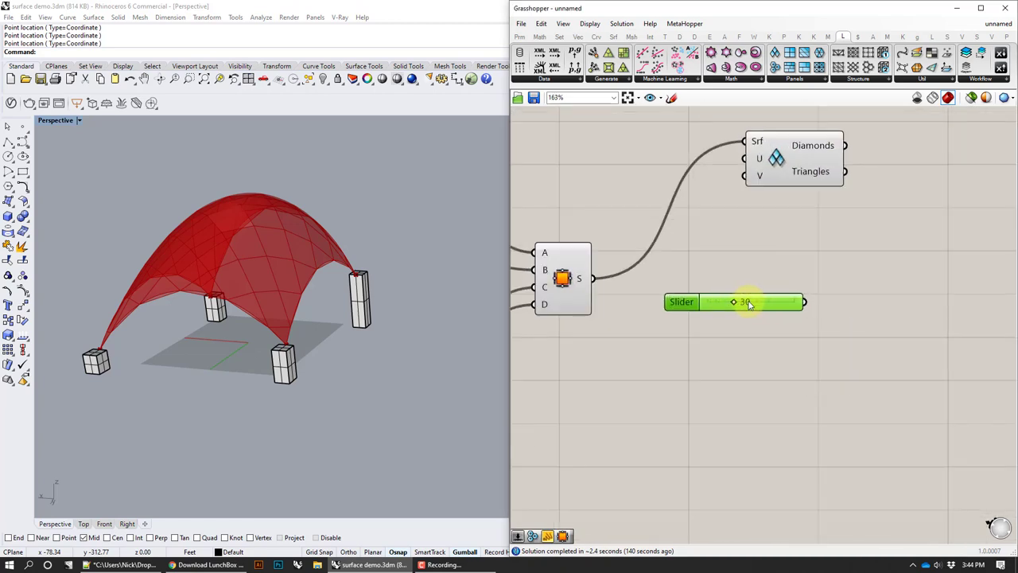
pyautogui.press('Delete')
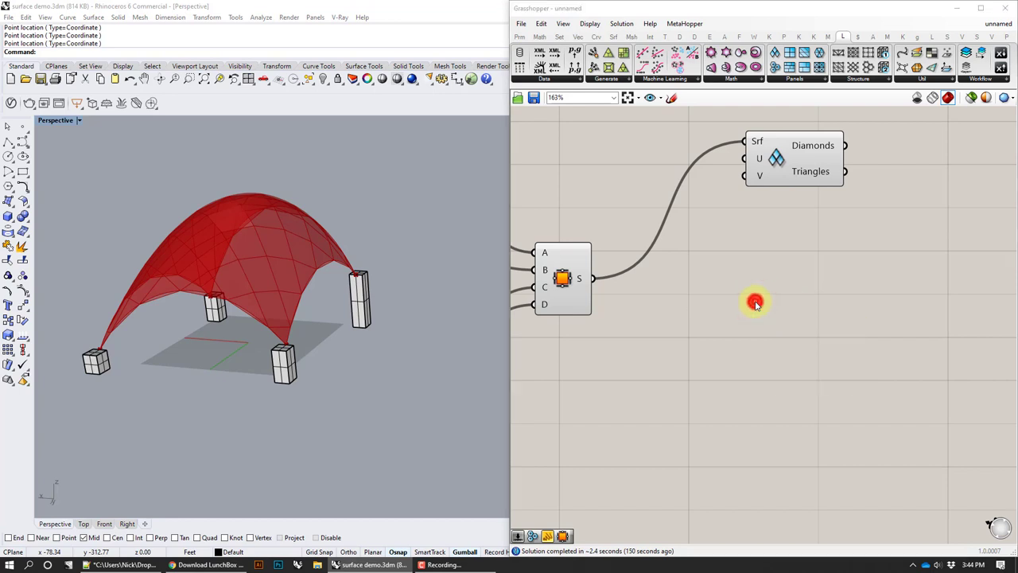
pyautogui.doubleClick(756, 303)
pyautogui.write('20')
pyautogui.press('Return')
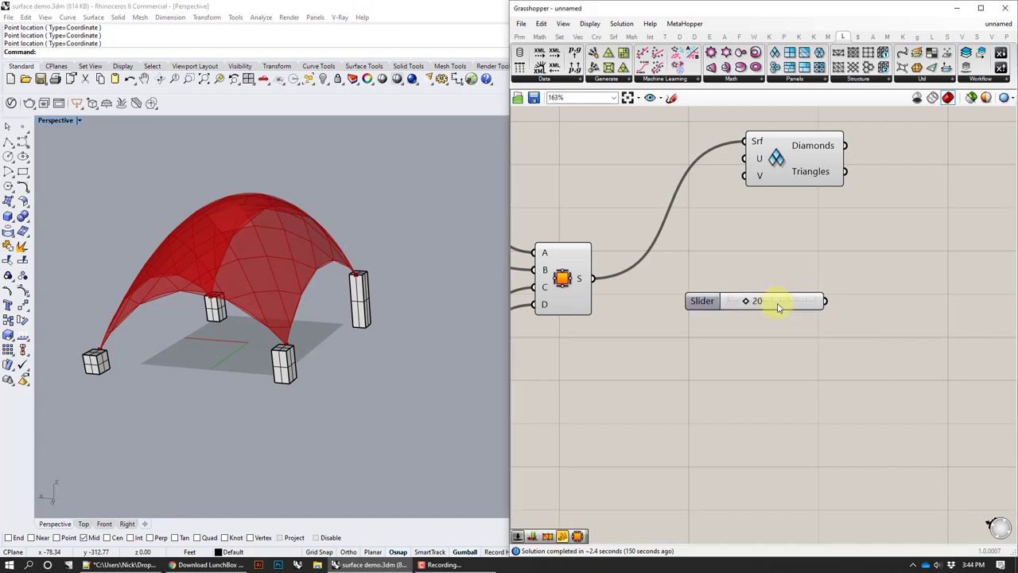
pyautogui.moveTo(778, 304); pyautogui.dragTo(742, 295)
pyautogui.press('Delete')
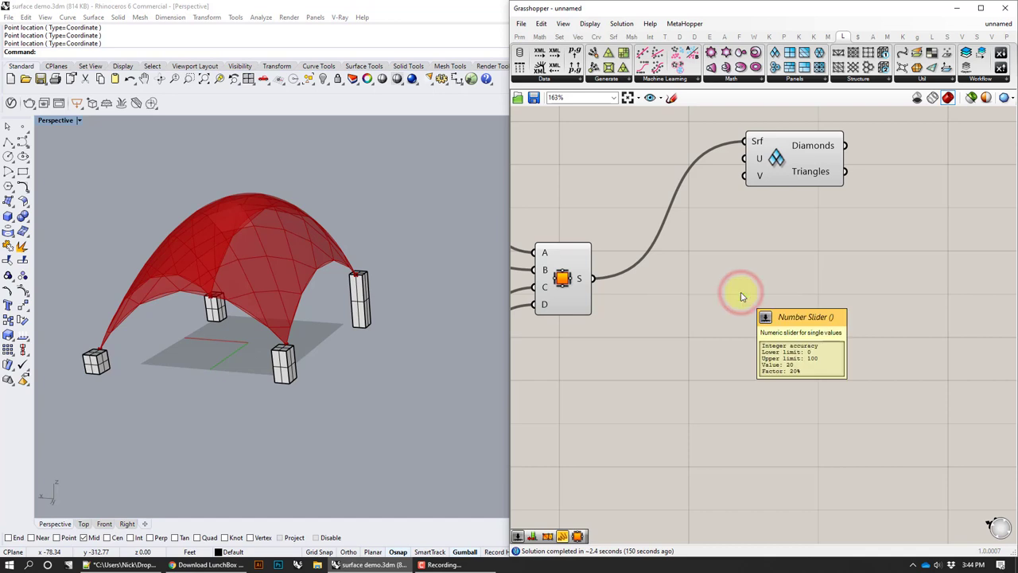
pyautogui.doubleClick(740, 295)
pyautogui.write('15')
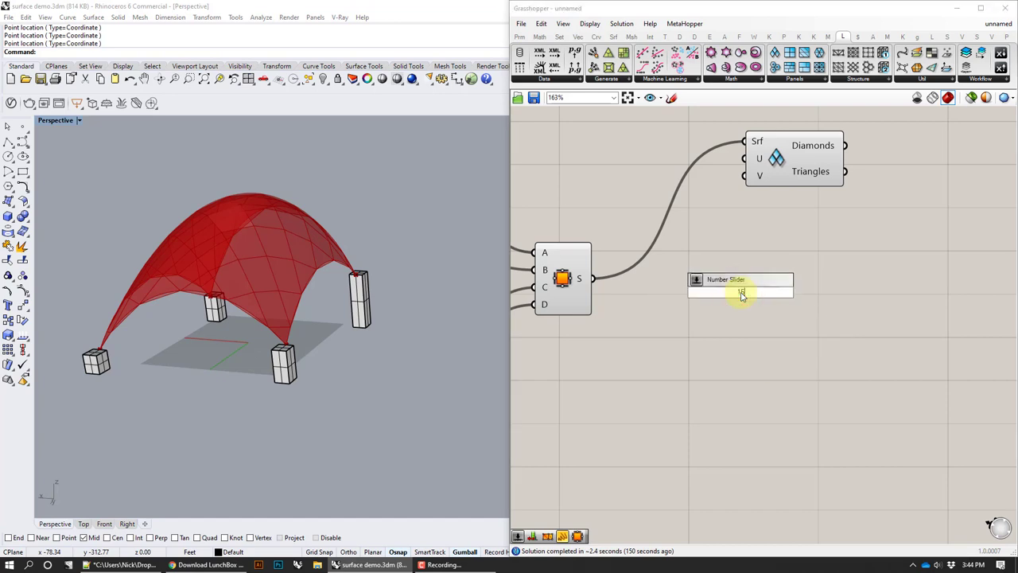
pyautogui.press('Return')
pyautogui.click(741, 293)
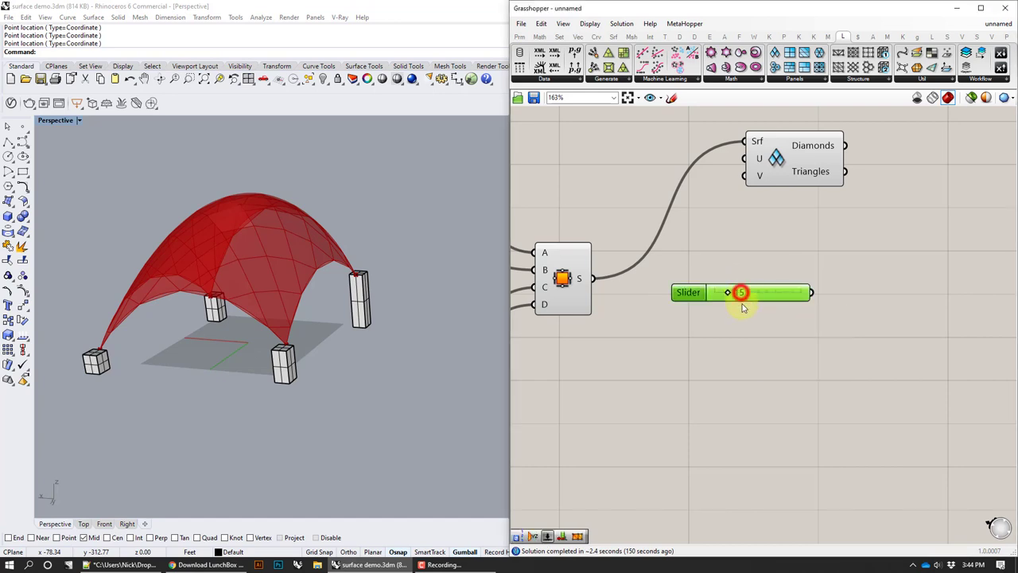
pyautogui.press('Delete')
# Create a number slider with a value of 30 below the Diamond Panels component
pyautogui.doubleClick(741, 303)
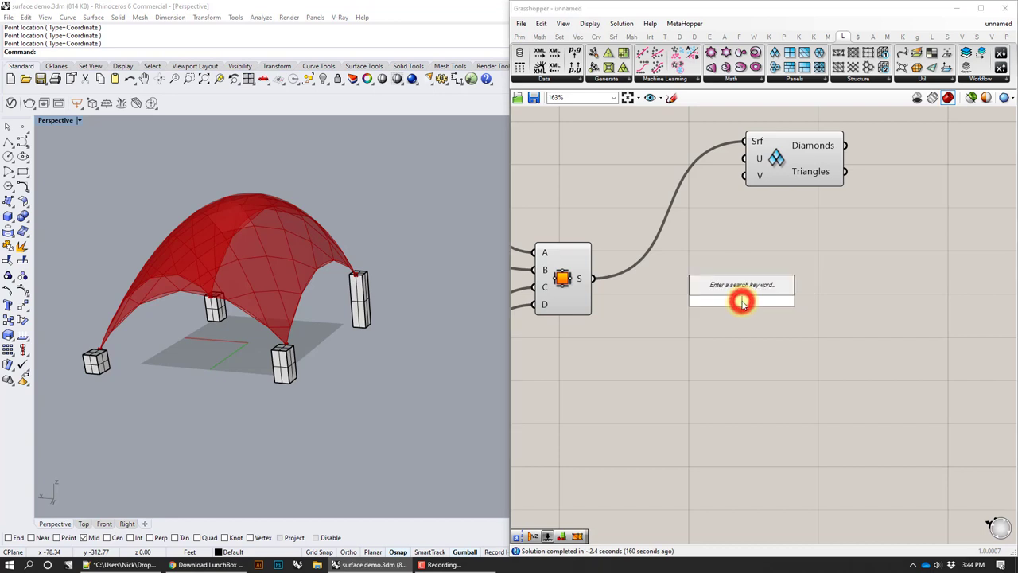
pyautogui.write('30')
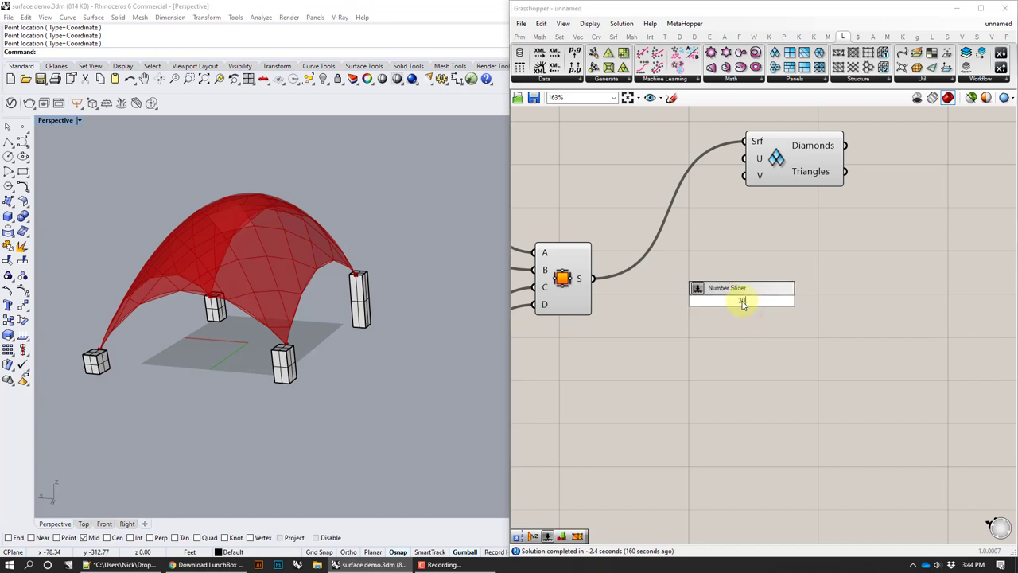
pyautogui.press('Return')
# Set the slider's numeric domain to a minimum of 5 and a maximum of 30
pyautogui.rightClick(771, 301)
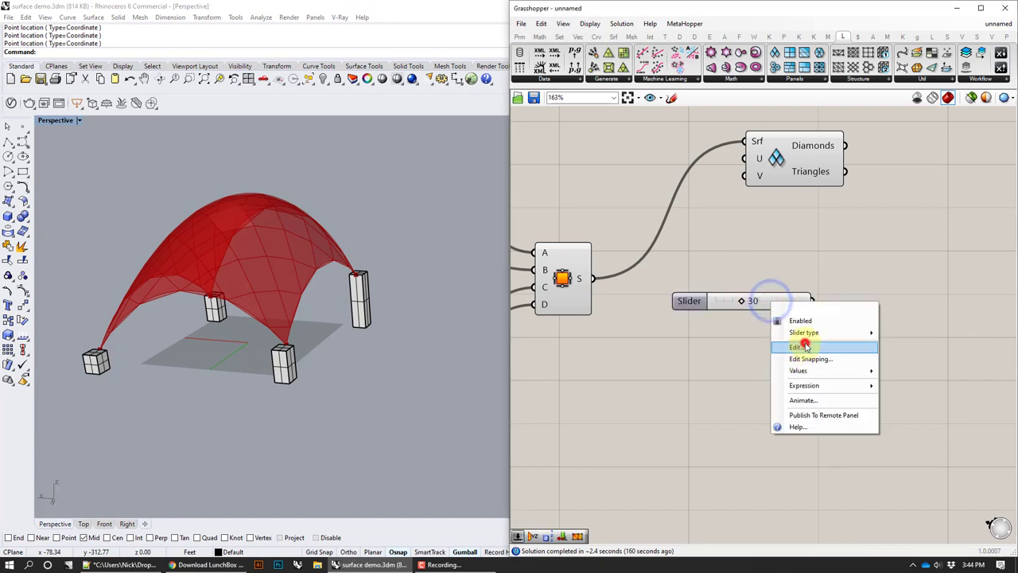
pyautogui.click(795, 347)
pyautogui.doubleClick(852, 362)
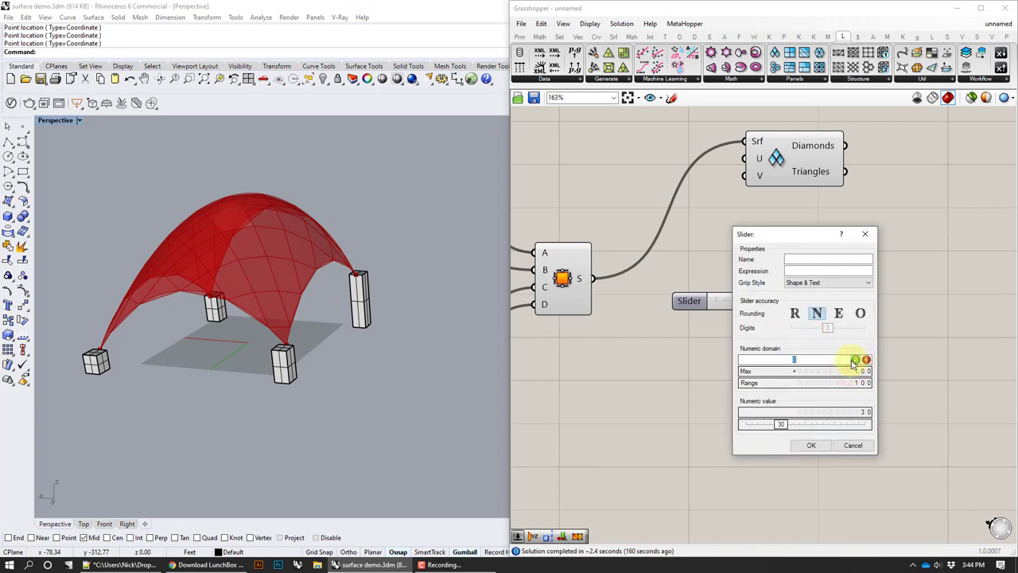
pyautogui.write('5')
pyautogui.click(855, 359)
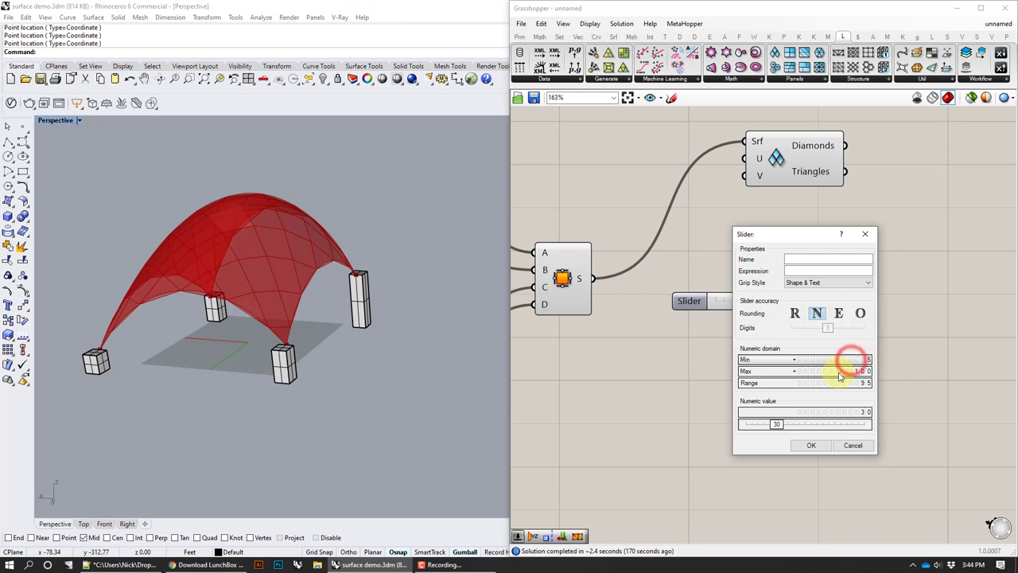
pyautogui.doubleClick(837, 372)
pyautogui.write('30')
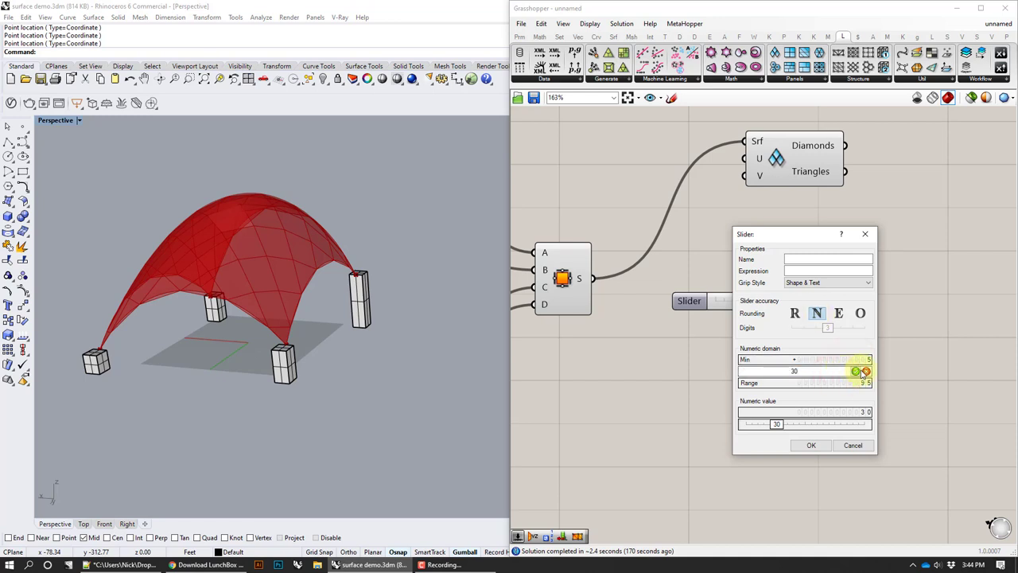
pyautogui.click(855, 371)
pyautogui.click(812, 445)
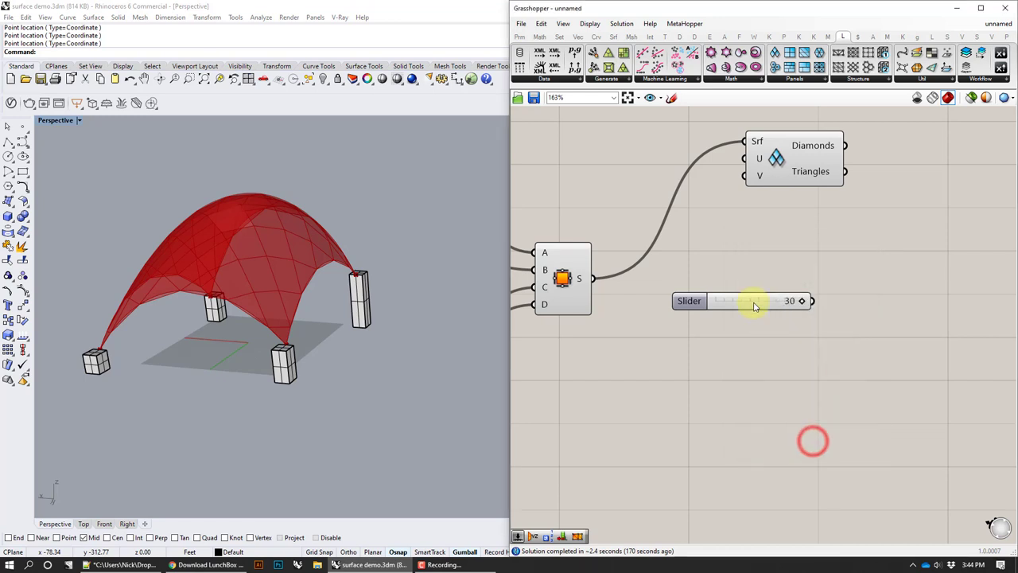
# Duplicate the slider beneath the original and set the original to 17 and the copy to 12
pyautogui.click(752, 301)
pyautogui.hotkey('ctrl', 'c')
pyautogui.hotkey('ctrl', 'v')
pyautogui.moveTo(741, 302); pyautogui.dragTo(738, 332)
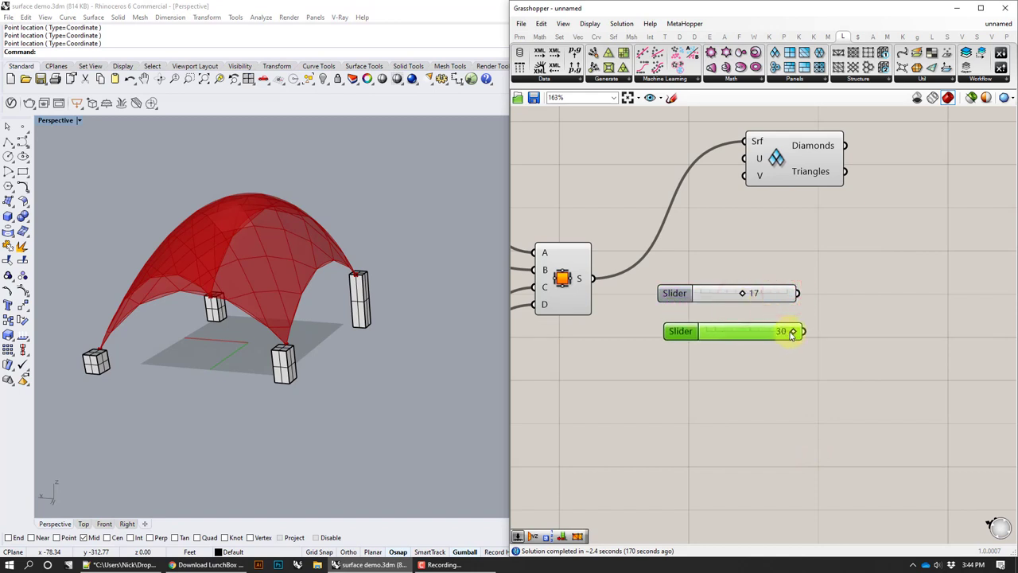
pyautogui.moveTo(791, 162); pyautogui.dragTo(864, 225)
pyautogui.moveTo(790, 329); pyautogui.dragTo(785, 324)
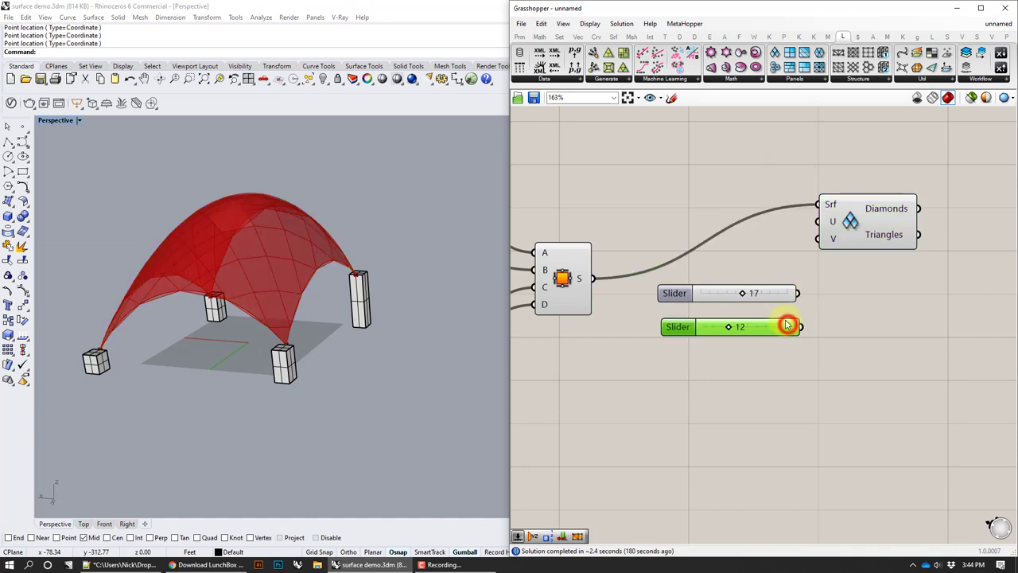
# Connect the upper slider to the Diamond Panels' U input and the lower one to V, and set U to 15
pyautogui.moveTo(311, 300); pyautogui.dragTo(316, 352, button='right')
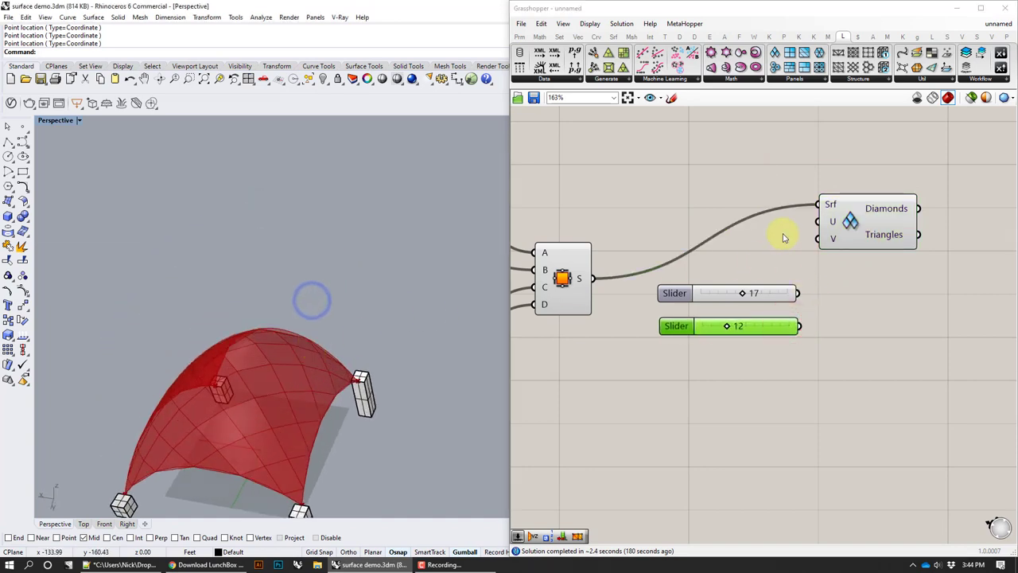
pyautogui.moveTo(382, 345); pyautogui.dragTo(400, 234, button='right')
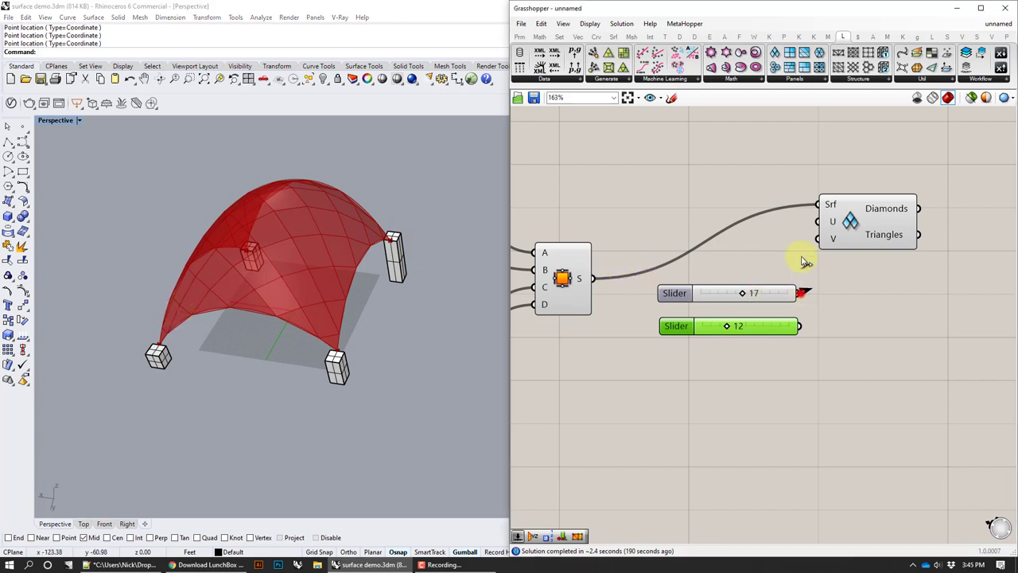
pyautogui.moveTo(797, 294); pyautogui.dragTo(817, 221)
pyautogui.moveTo(799, 327); pyautogui.dragTo(817, 239)
pyautogui.moveTo(766, 293); pyautogui.dragTo(751, 328)
pyautogui.moveTo(259, 238)
pyautogui.mouseDown(button='right')
pyautogui.moveTo(295, 228)
pyautogui.moveTo(266, 231)
pyautogui.mouseUp(button='right')
pyautogui.click(862, 225)
pyautogui.moveTo(912, 273); pyautogui.dragTo(727, 254, button='right')
pyautogui.moveTo(691, 208); pyautogui.dragTo(721, 208)
# Place two Surface parameters beside the Diamond Panels component and connect the Diamonds output to the upper one
pyautogui.moveTo(825, 289); pyautogui.dragTo(806, 330, button='right')
pyautogui.doubleClick(845, 293)
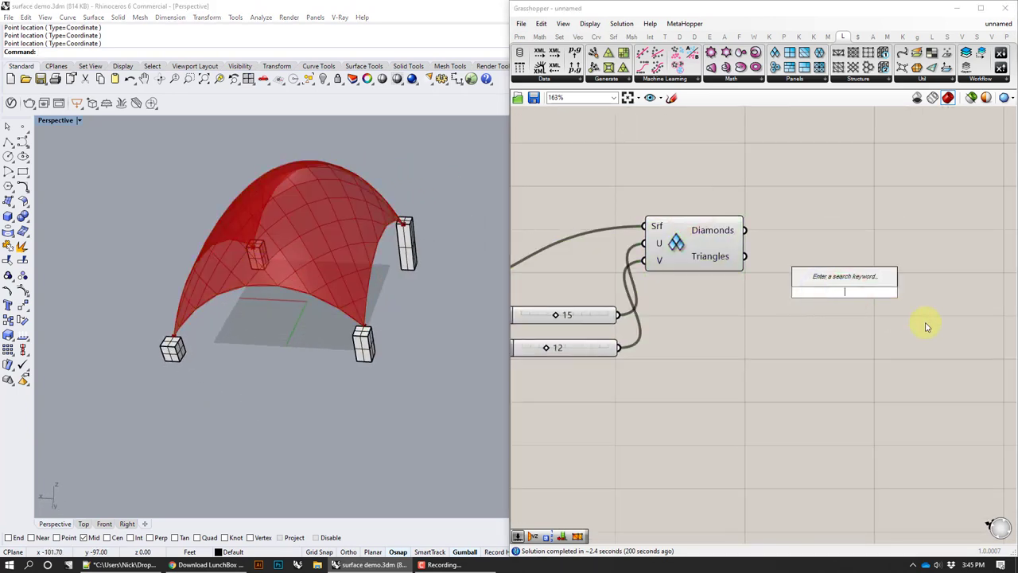
pyautogui.write('srf')
pyautogui.click(848, 266)
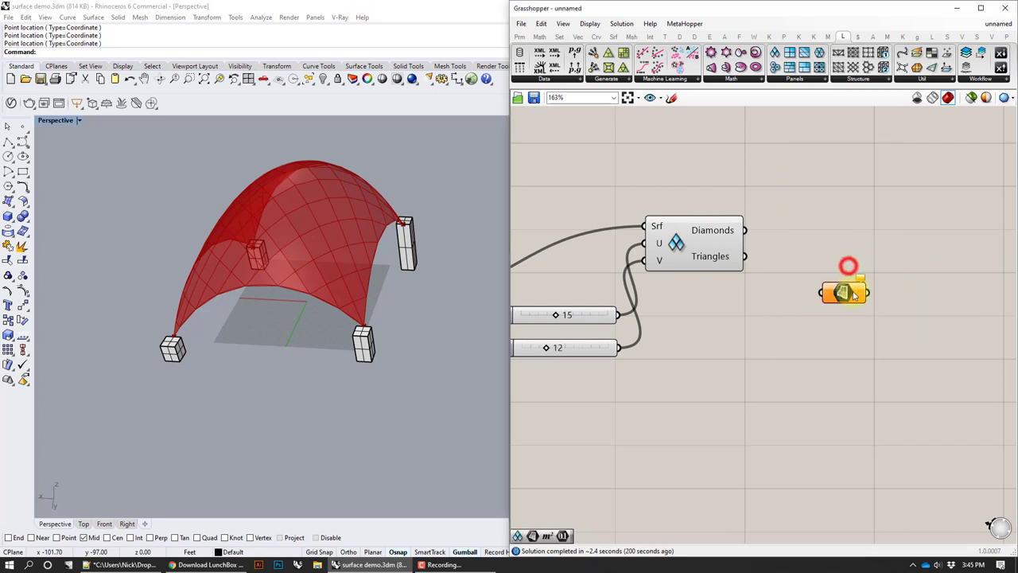
pyautogui.moveTo(851, 290); pyautogui.dragTo(829, 269)
pyautogui.click(748, 207)
pyautogui.moveTo(743, 230); pyautogui.dragTo(809, 209)
# Turn off the Diamond Panels preview and select the upper Surface parameter to examine the diamond panels alone
pyautogui.click(705, 233)
pyautogui.rightClick(705, 233)
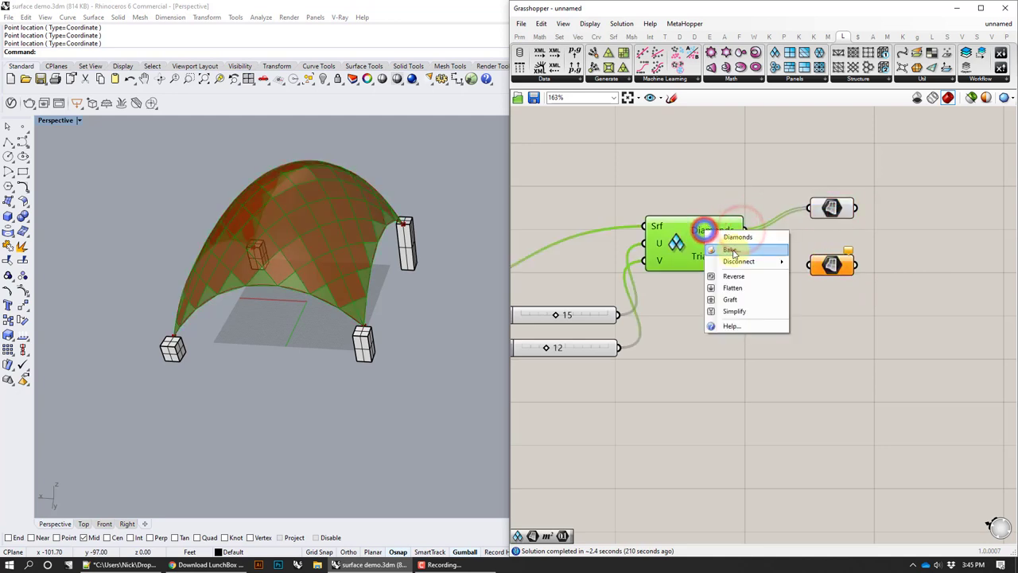
pyautogui.click(734, 198)
pyautogui.rightClick(694, 229)
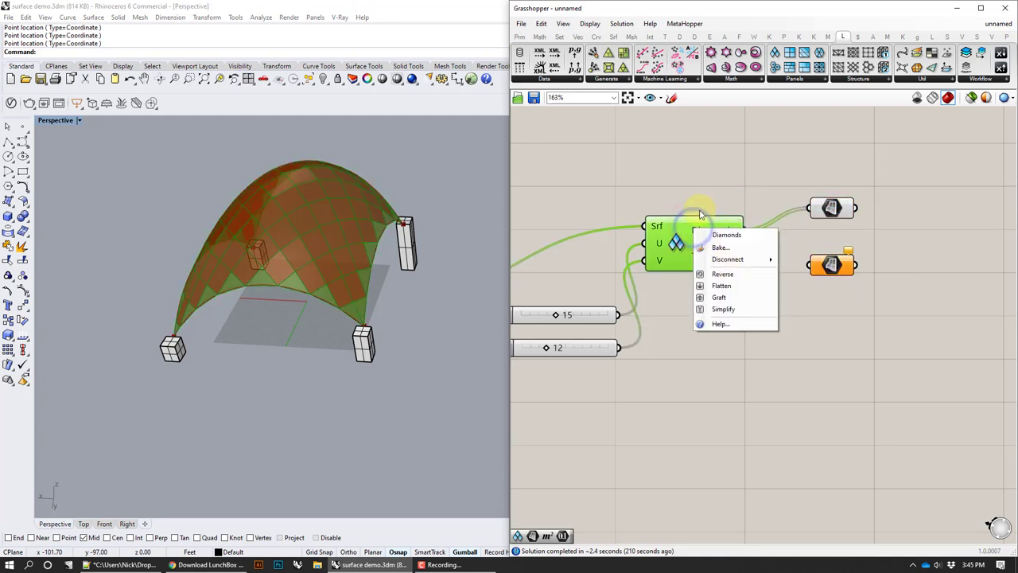
pyautogui.rightClick(675, 242)
pyautogui.click(712, 260)
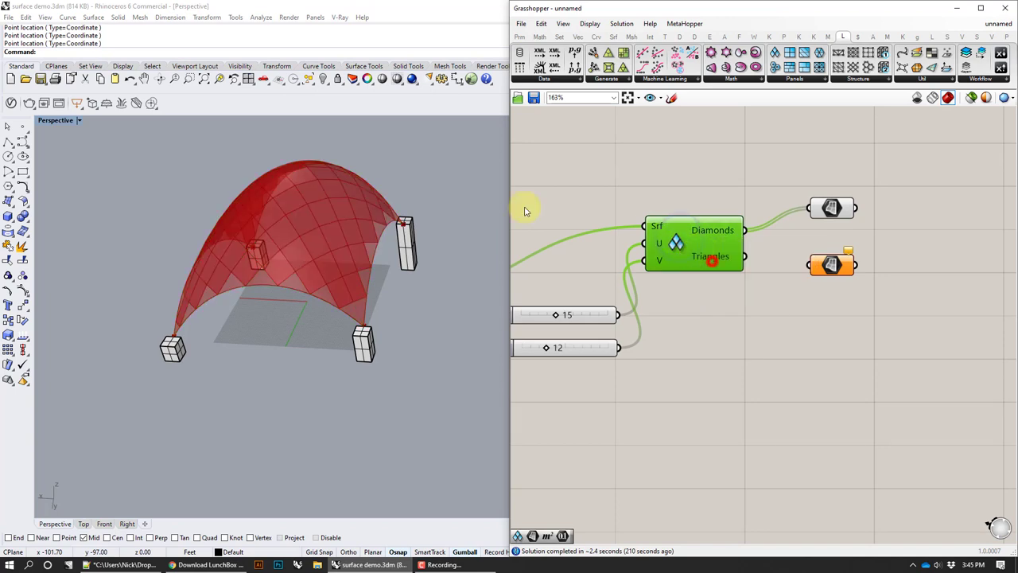
pyautogui.moveTo(359, 232); pyautogui.dragTo(355, 255, button='right')
pyautogui.click(834, 209)
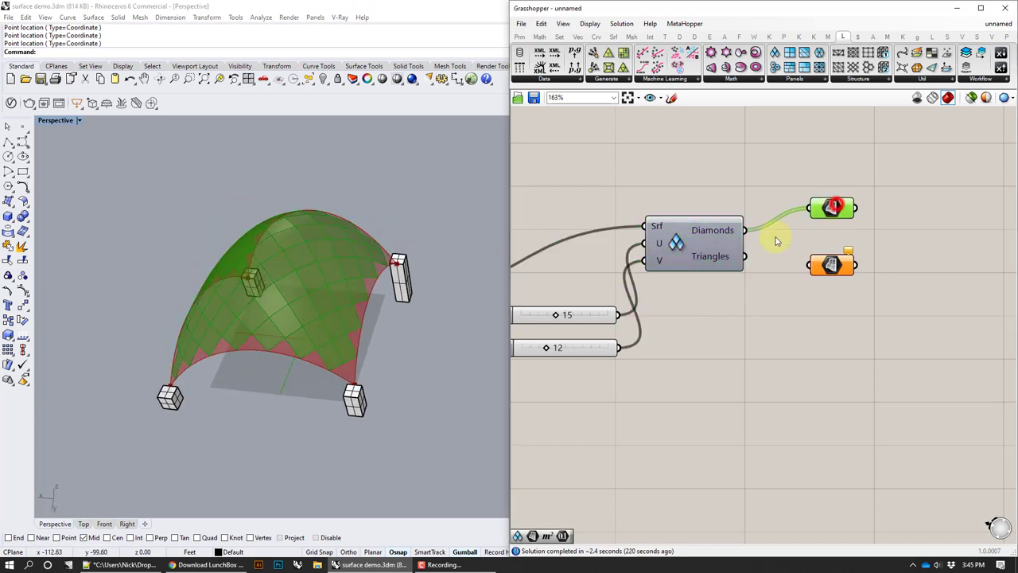
# Connect the Triangles output to the lower Surface parameter and compare the diamond and triangle panels by selecting each Surface parameter
pyautogui.moveTo(744, 257); pyautogui.dragTo(813, 264)
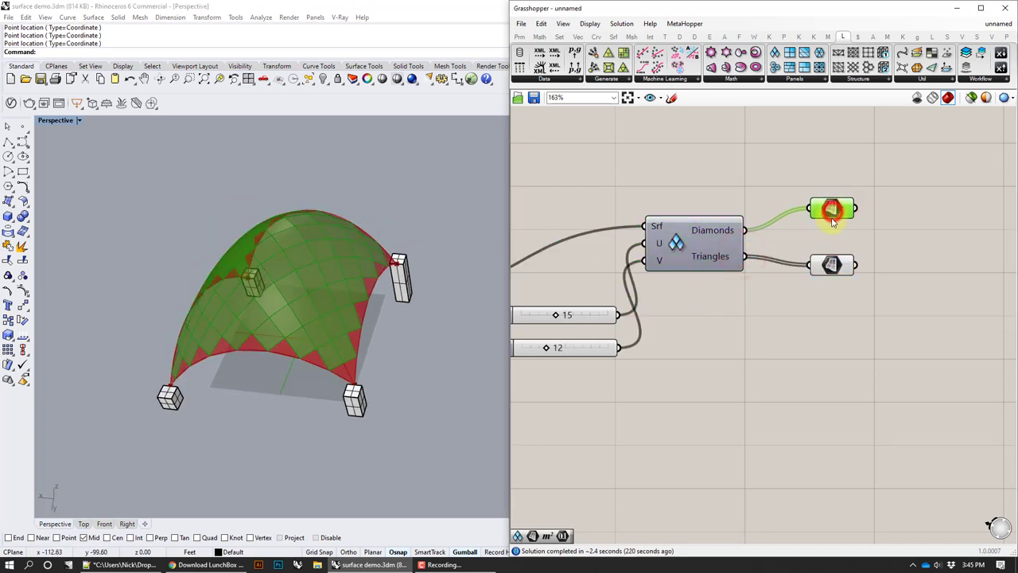
pyautogui.click(780, 175)
pyautogui.click(832, 209)
pyautogui.moveTo(425, 245)
pyautogui.mouseDown(button='right')
pyautogui.moveTo(418, 261)
pyautogui.moveTo(421, 243)
pyautogui.mouseUp(button='right')
pyautogui.moveTo(307, 341); pyautogui.dragTo(477, 250, button='right')
pyautogui.click(710, 182)
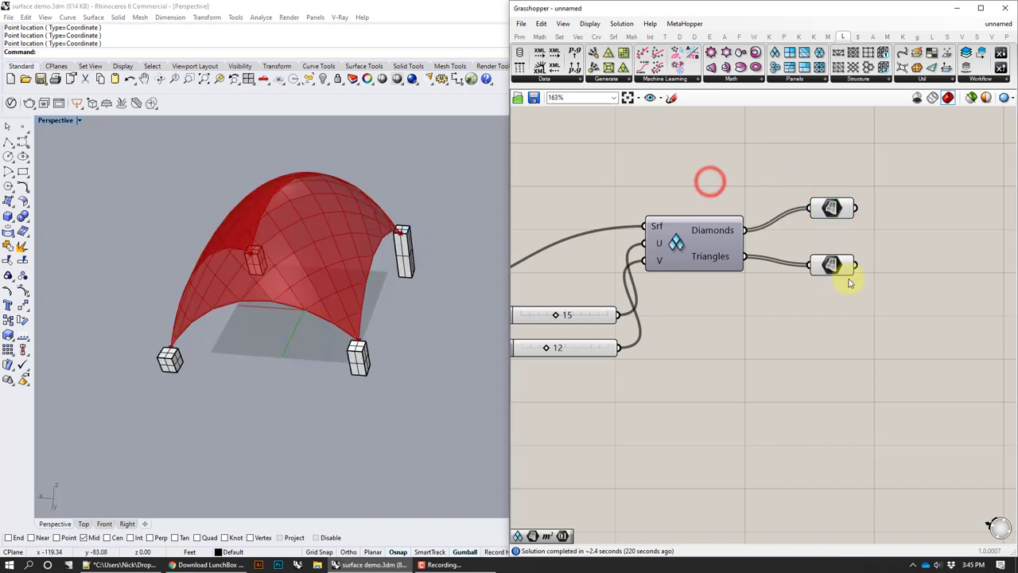
pyautogui.click(836, 266)
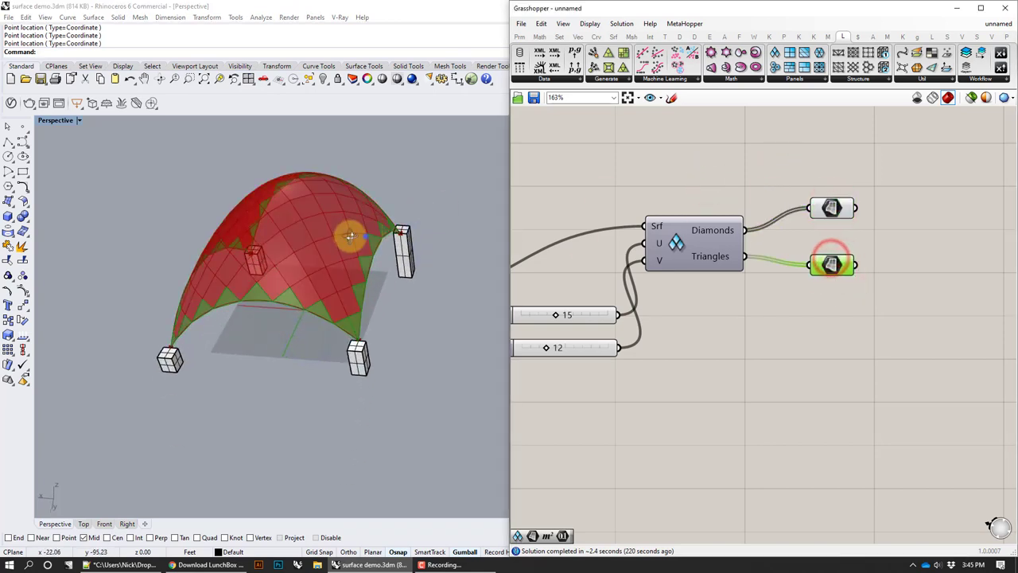
pyautogui.moveTo(350, 235); pyautogui.dragTo(437, 202, button='right')
pyautogui.click(777, 296)
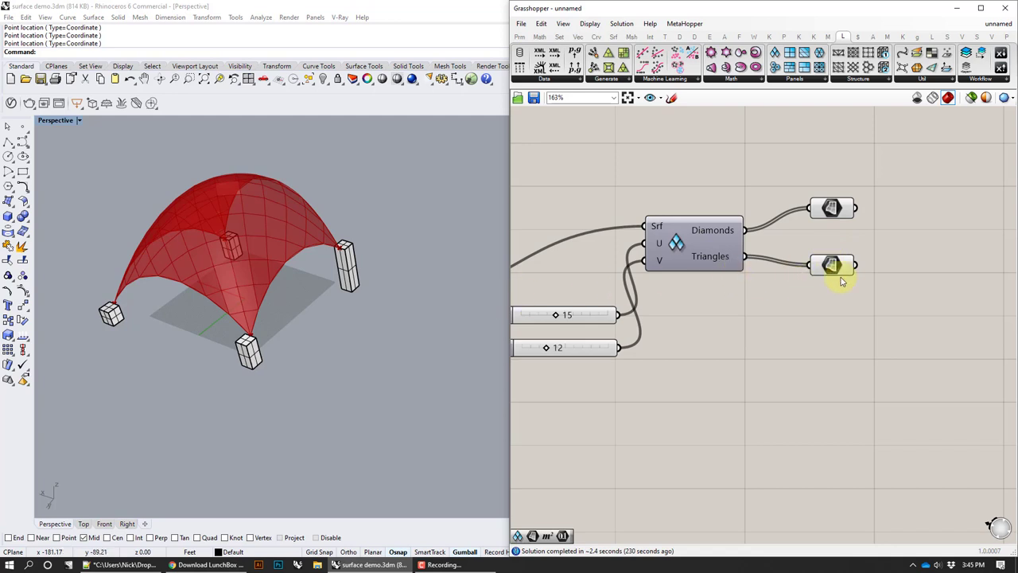
# Delete the Surface parameter fed by the Triangles output
pyautogui.click(842, 211)
pyautogui.click(822, 237)
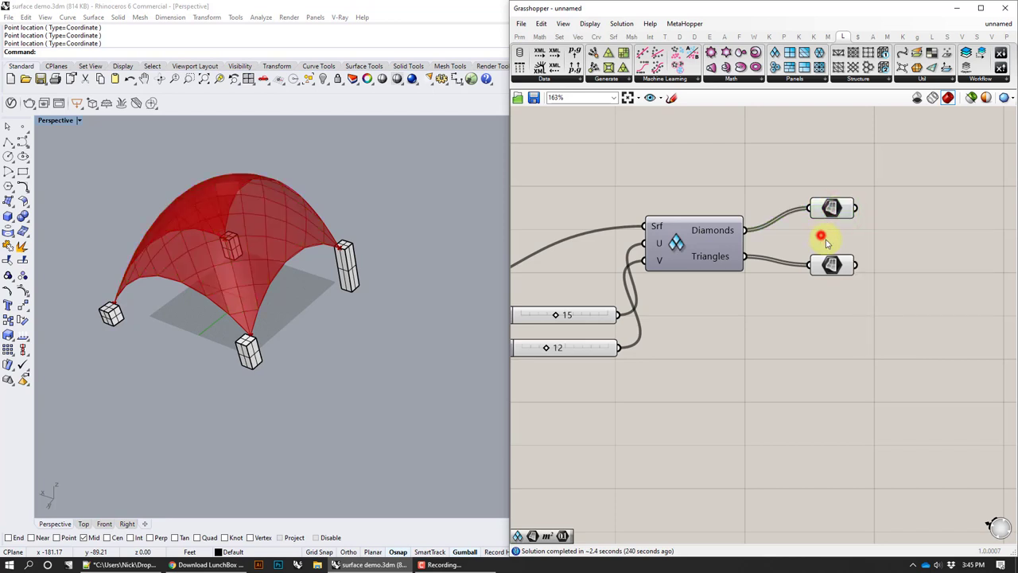
pyautogui.moveTo(869, 343); pyautogui.dragTo(824, 195)
pyautogui.moveTo(817, 242); pyautogui.dragTo(814, 249)
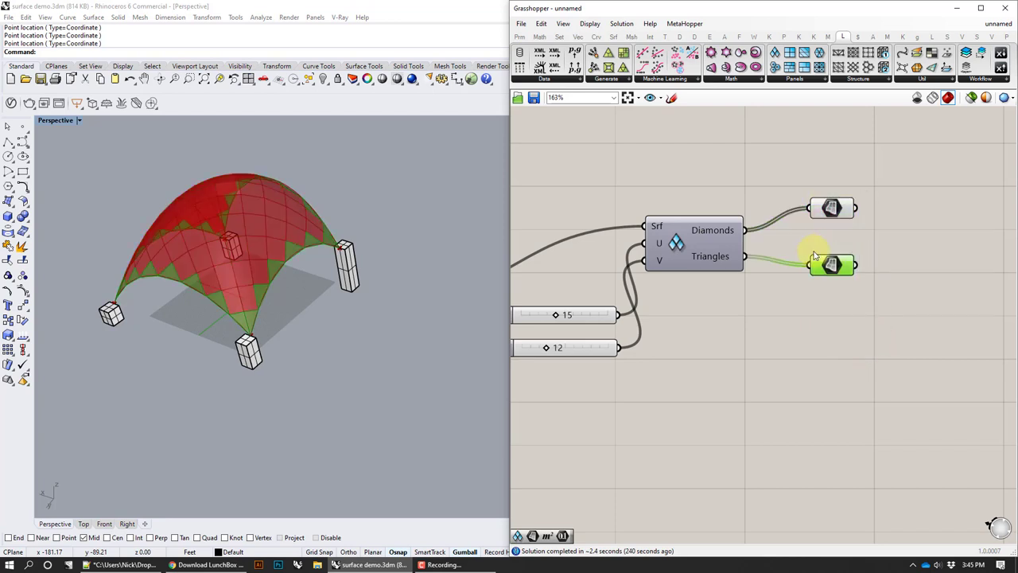
pyautogui.press('Delete')
# Move the remaining Surface parameter slightly farther away from the Diamond Panels component
pyautogui.click(832, 208)
pyautogui.moveTo(907, 334); pyautogui.dragTo(796, 321, button='right')
pyautogui.click(797, 319)
pyautogui.moveTo(884, 298); pyautogui.dragTo(837, 299, button='right')
pyautogui.doubleClick(837, 298)
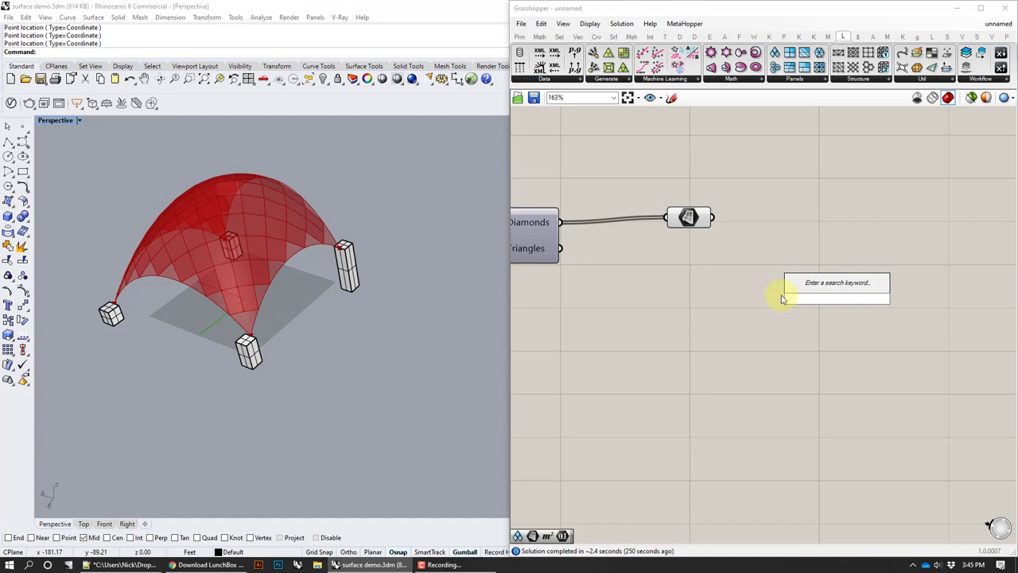
pyautogui.click(736, 239)
pyautogui.click(689, 216)
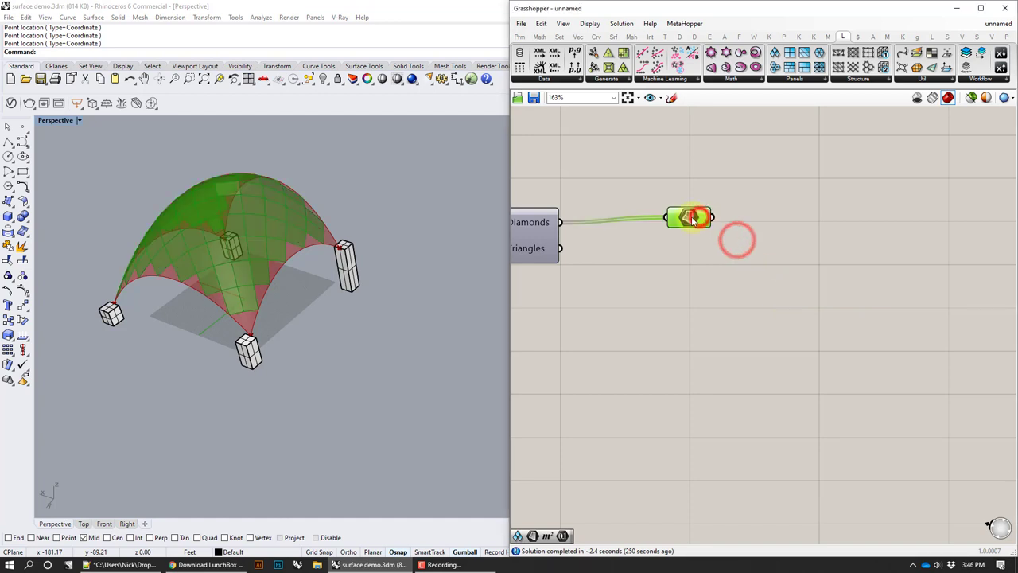
pyautogui.moveTo(691, 219); pyautogui.dragTo(684, 213)
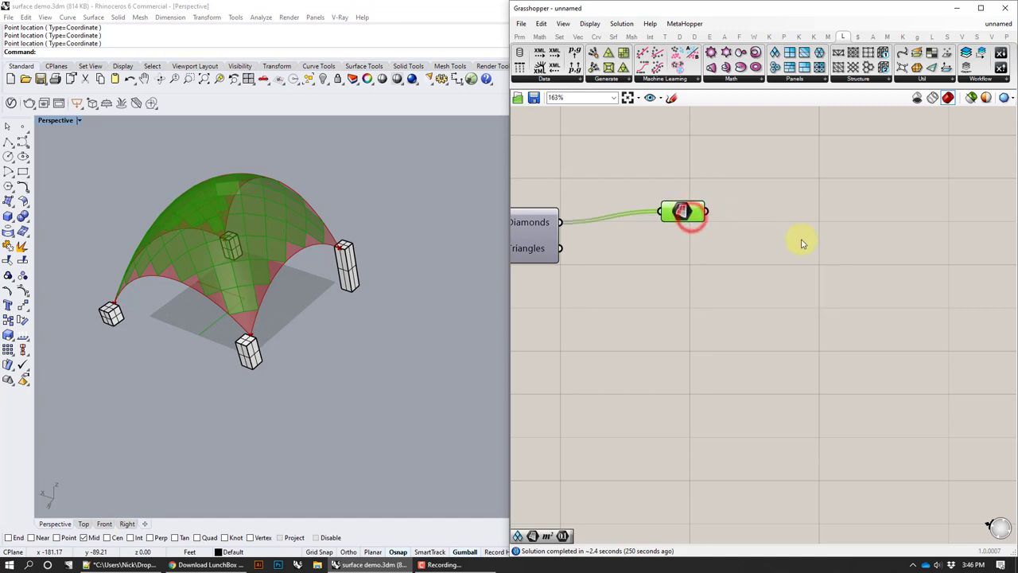
# Add an Area component below the Surface parameter and connect the diamond surfaces to its G input
pyautogui.doubleClick(802, 240)
pyautogui.write('area')
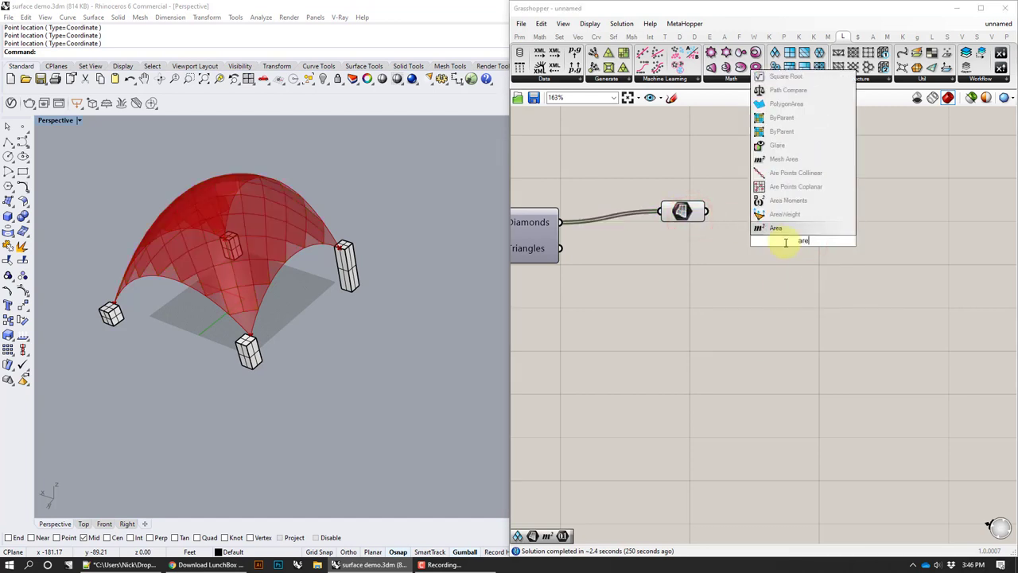
pyautogui.click(784, 227)
pyautogui.moveTo(794, 251); pyautogui.dragTo(781, 269)
pyautogui.moveTo(705, 210); pyautogui.dragTo(784, 301)
pyautogui.moveTo(353, 241); pyautogui.dragTo(462, 257, button='right')
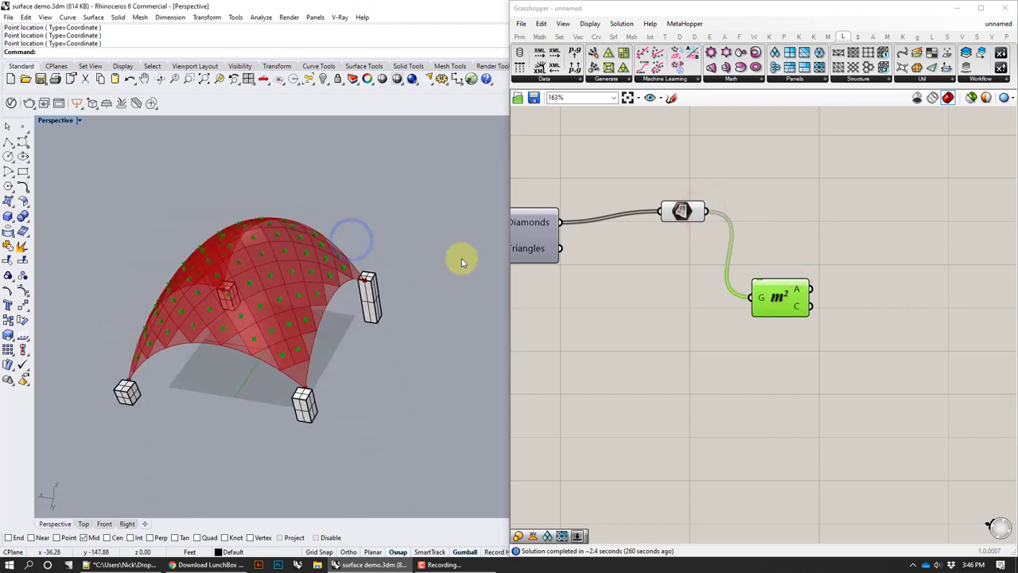
pyautogui.moveTo(756, 289); pyautogui.dragTo(718, 295)
# Add a Scale component with the Surface parameter as geometry and the Area's C output as centre, and inspect the scaled diamonds
pyautogui.doubleClick(880, 290)
pyautogui.write('scal')
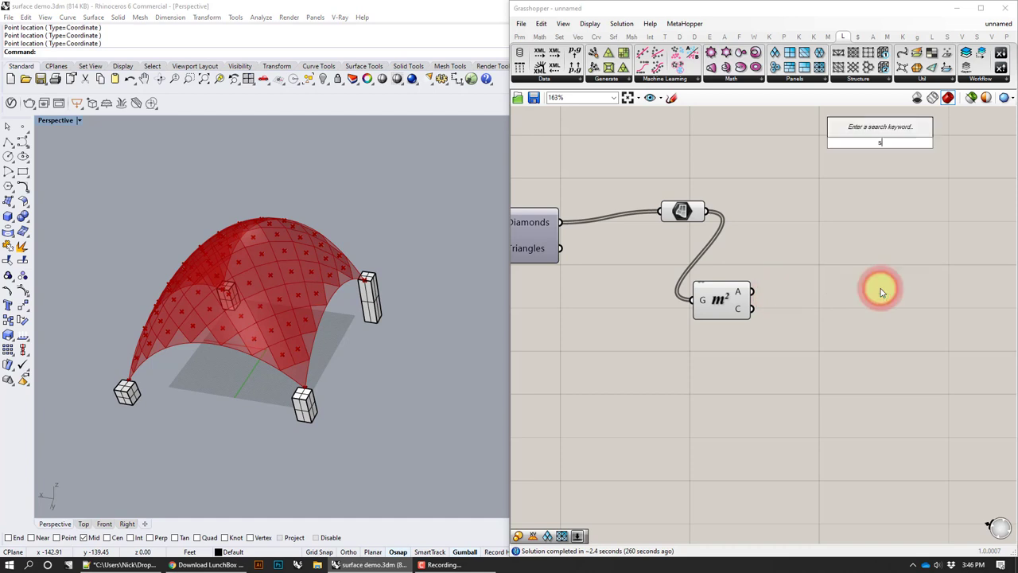
pyautogui.click(870, 280)
pyautogui.moveTo(872, 284); pyautogui.dragTo(869, 247)
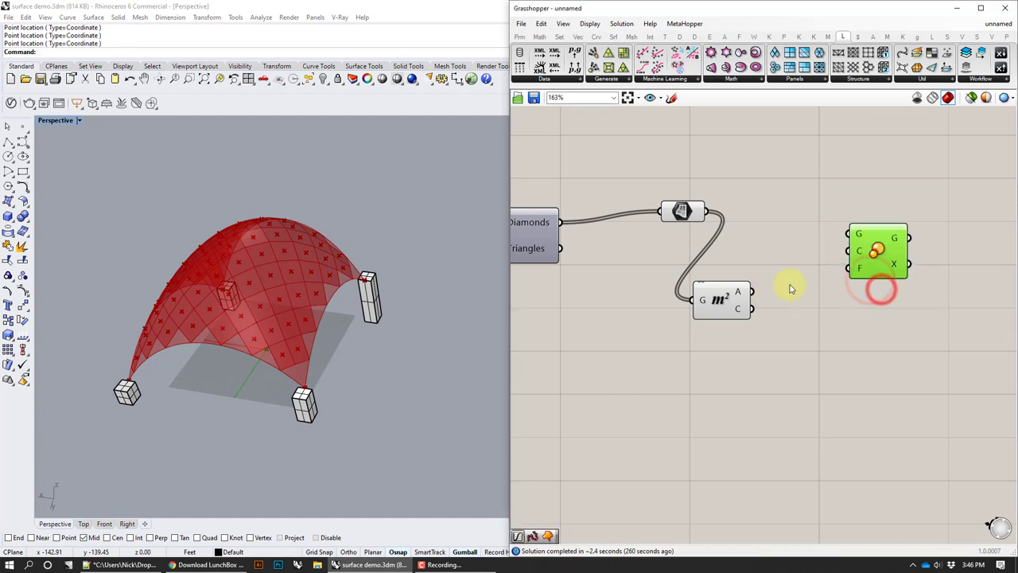
pyautogui.moveTo(814, 233); pyautogui.dragTo(880, 223)
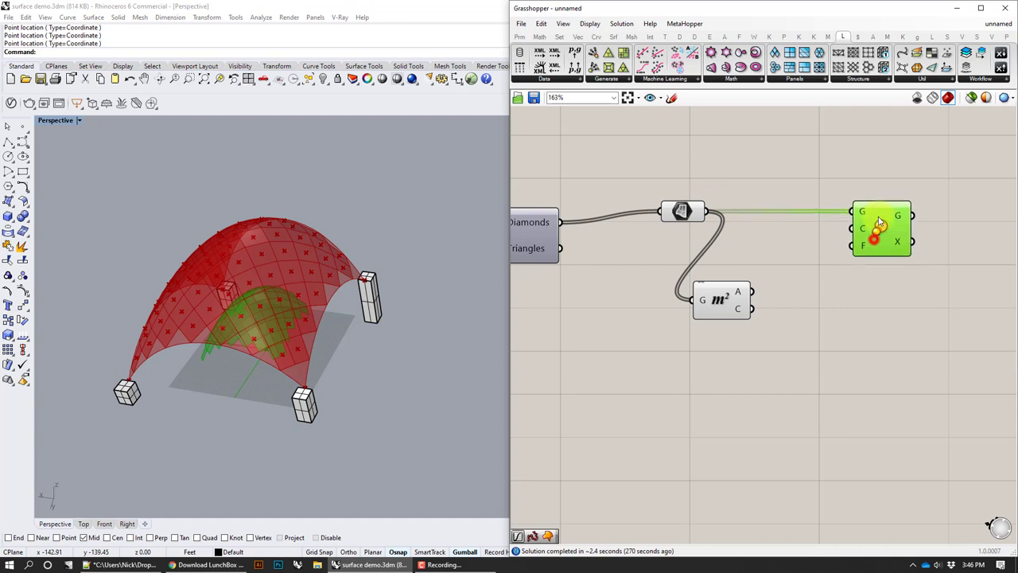
pyautogui.moveTo(752, 309); pyautogui.dragTo(853, 229)
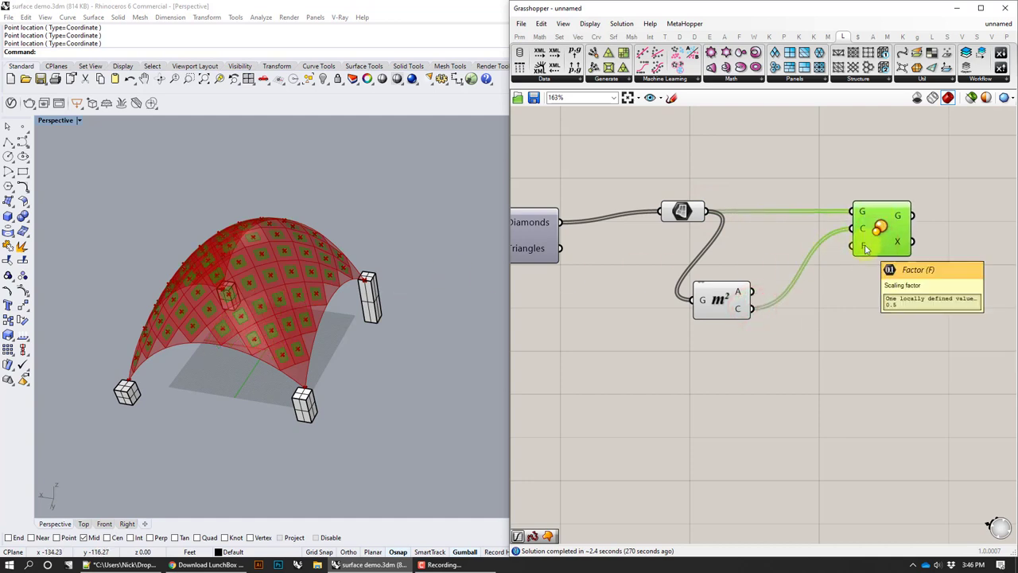
pyautogui.moveTo(373, 278); pyautogui.dragTo(367, 313, button='right')
pyautogui.scroll(4, 230, 389)
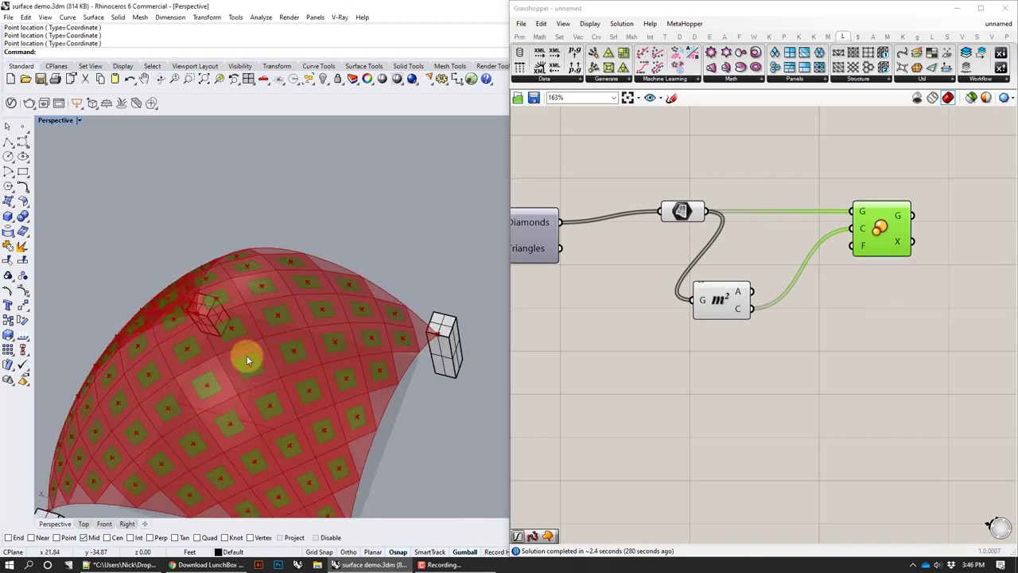
pyautogui.click(693, 212)
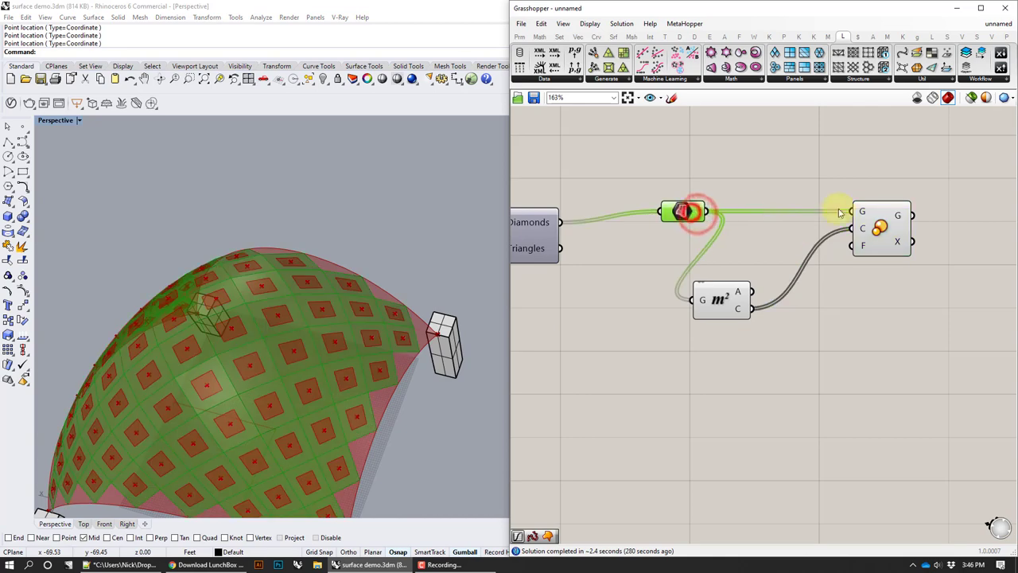
pyautogui.click(885, 224)
# Add a Deconstruct Brep component above Scale and connect the diamond Surface parameter to its B input
pyautogui.moveTo(939, 271); pyautogui.dragTo(782, 259, button='right')
pyautogui.click(836, 245)
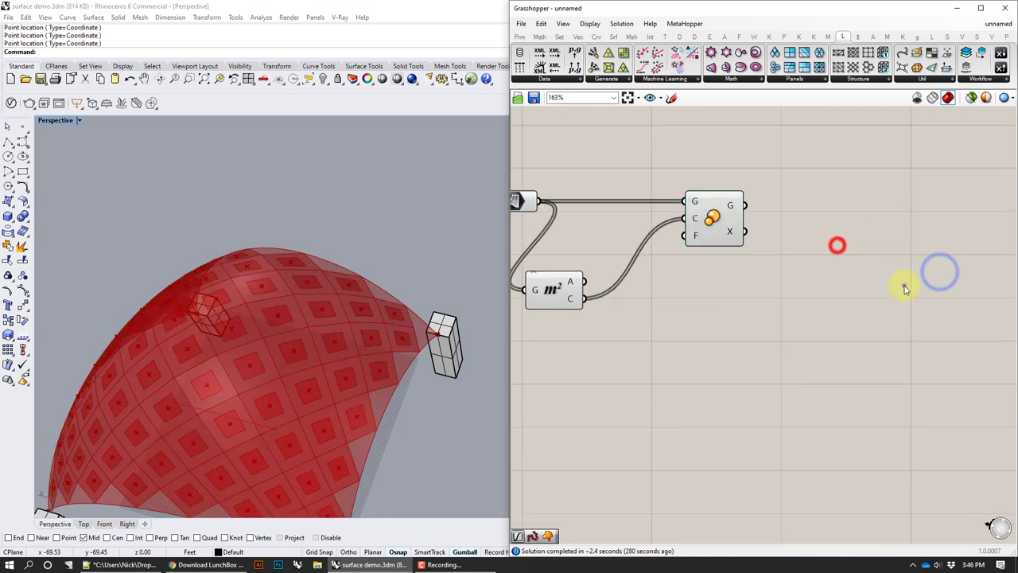
pyautogui.moveTo(903, 284); pyautogui.dragTo(860, 287, button='right')
pyautogui.scroll(-2, 868, 284)
pyautogui.scroll(1, 869, 287)
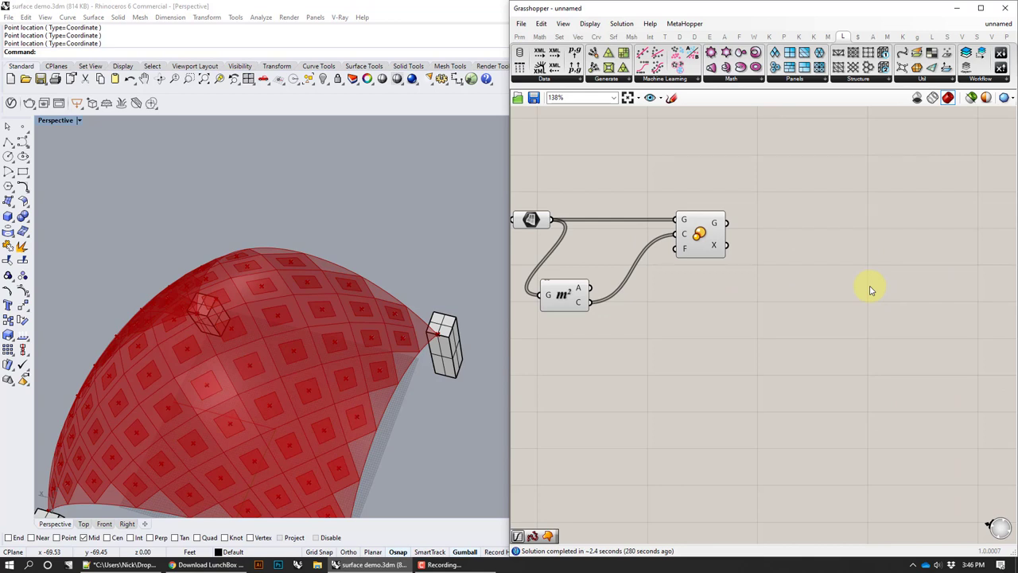
pyautogui.doubleClick(861, 284)
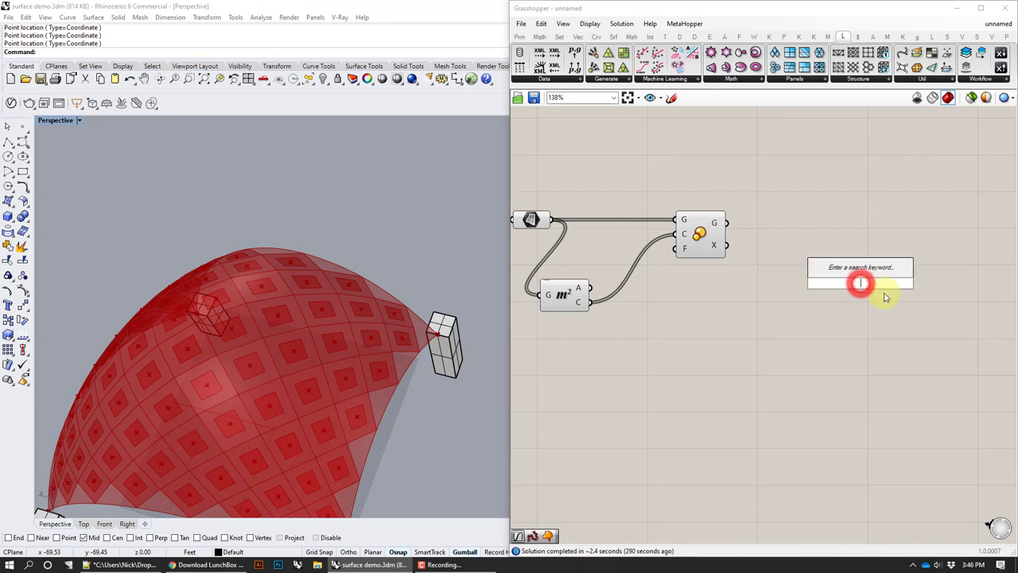
pyautogui.write('brep')
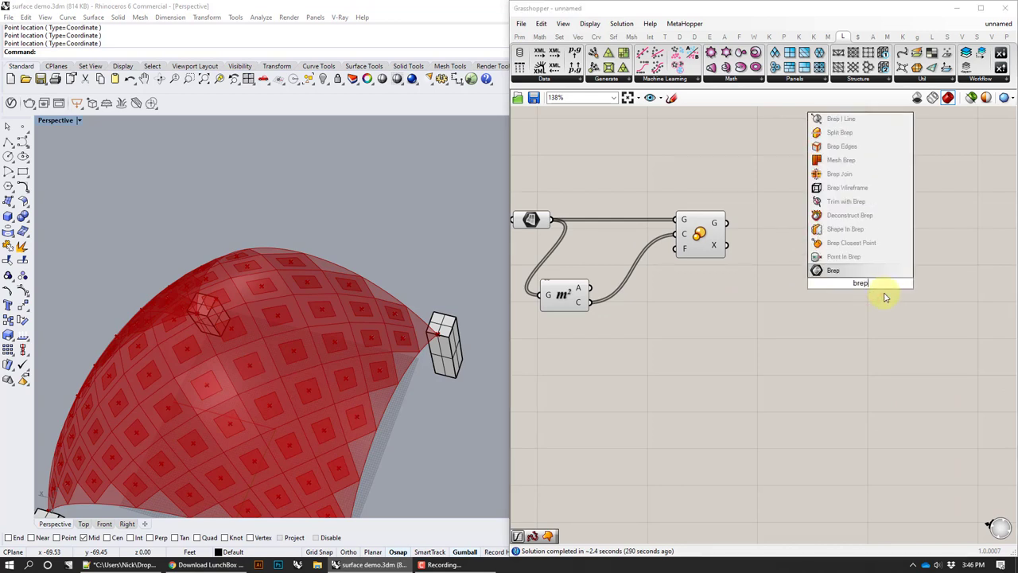
pyautogui.click(885, 215)
pyautogui.moveTo(854, 292); pyautogui.dragTo(823, 239)
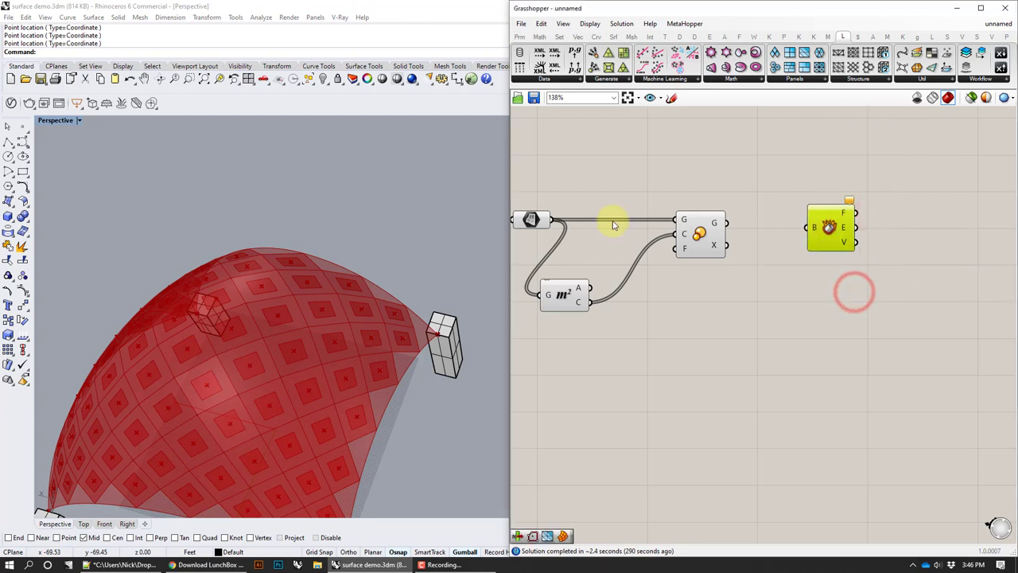
pyautogui.moveTo(547, 219); pyautogui.dragTo(799, 229)
pyautogui.moveTo(834, 230); pyautogui.dragTo(817, 171)
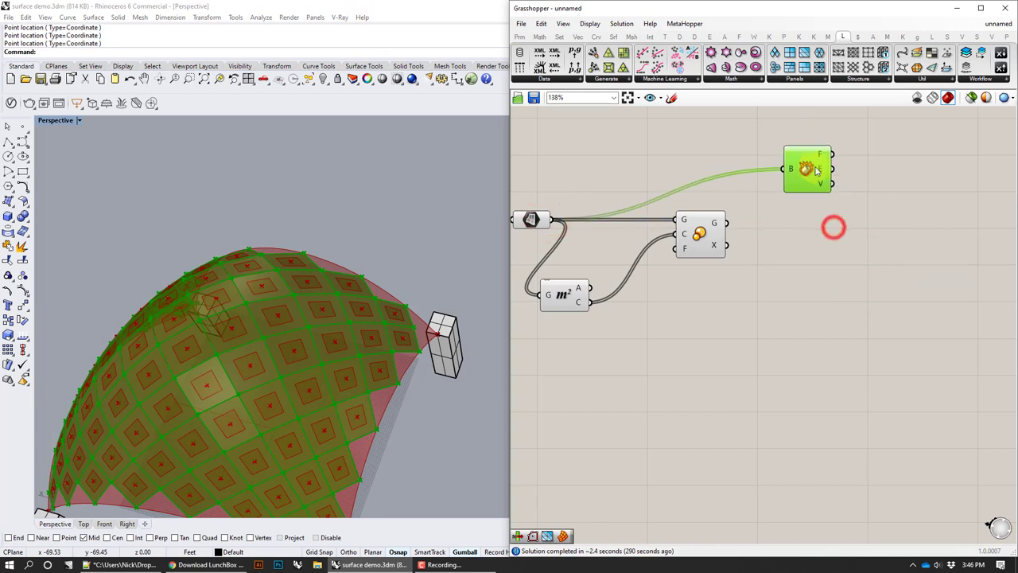
# Add a Join Curves component, connect Deconstruct Brep's E output to its C input, and flatten its output
pyautogui.doubleClick(895, 170)
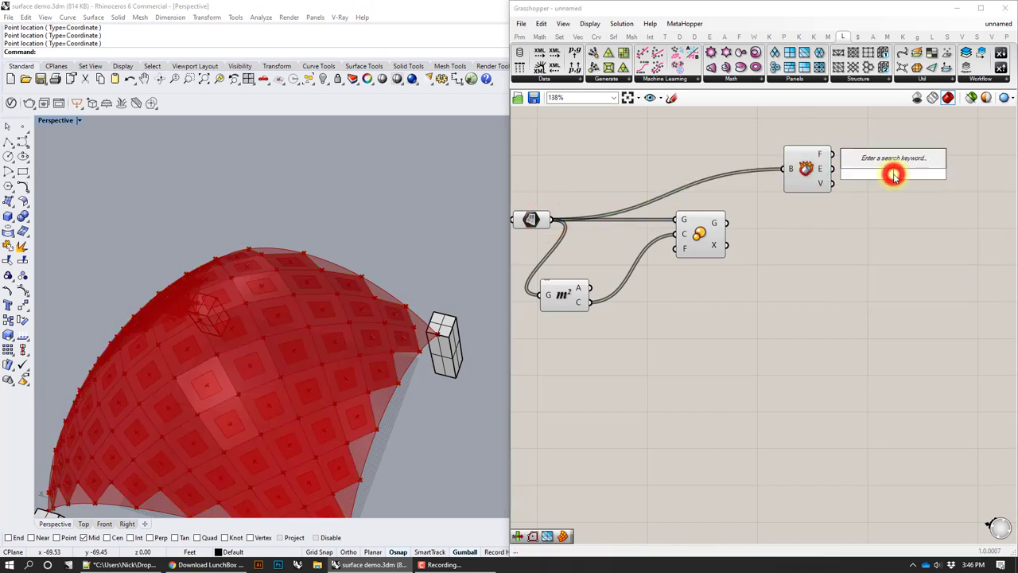
pyautogui.write('join')
pyautogui.click(886, 160)
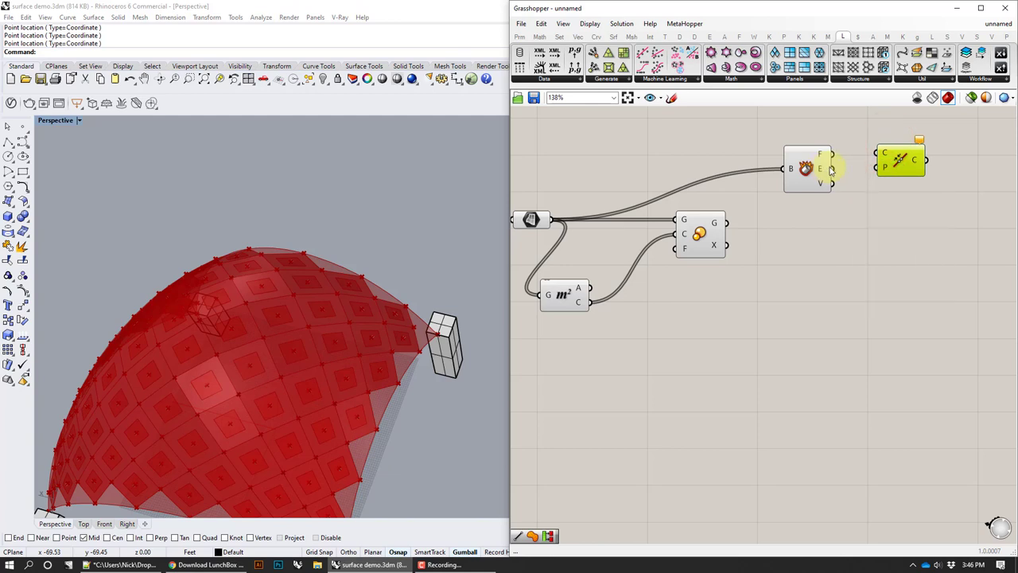
pyautogui.moveTo(871, 156); pyautogui.dragTo(881, 154)
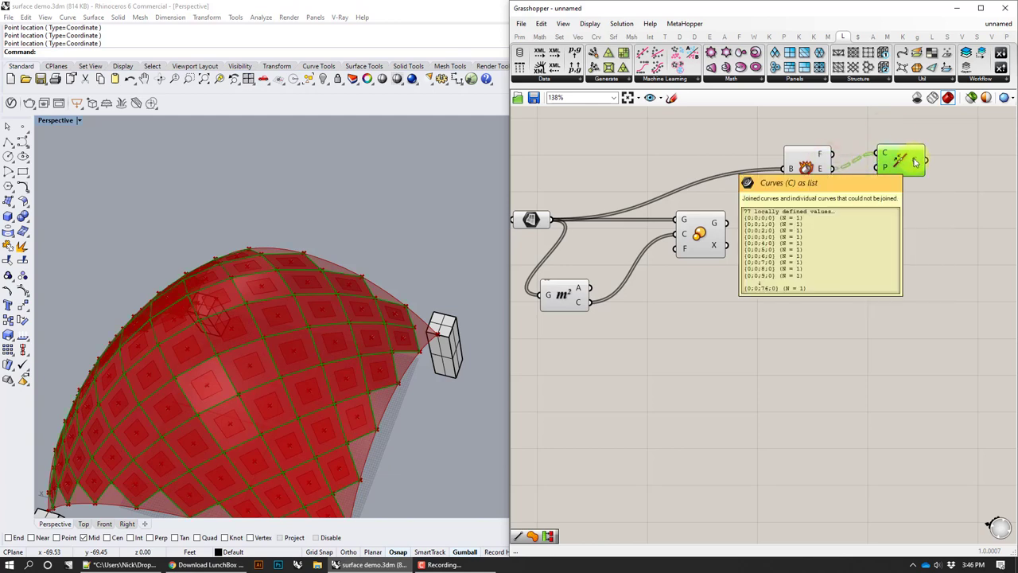
pyautogui.rightClick(915, 162)
pyautogui.click(939, 201)
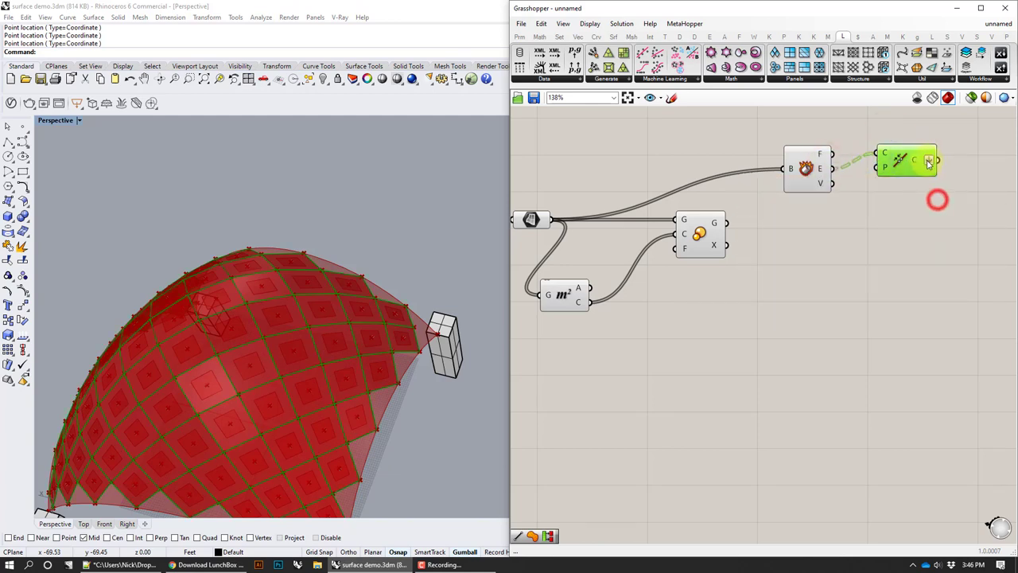
pyautogui.moveTo(910, 162); pyautogui.dragTo(933, 162)
# Duplicate the Deconstruct Brep and Join Curves pair below and replace the copy's B input with Scale's G output
pyautogui.moveTo(952, 213); pyautogui.dragTo(896, 226, button='right')
pyautogui.click(866, 264)
pyautogui.moveTo(909, 244); pyautogui.dragTo(761, 149)
pyautogui.keyDown('alt'); pyautogui.moveTo(756, 202); pyautogui.dragTo(764, 299); pyautogui.keyUp('alt')
pyautogui.click(717, 240)
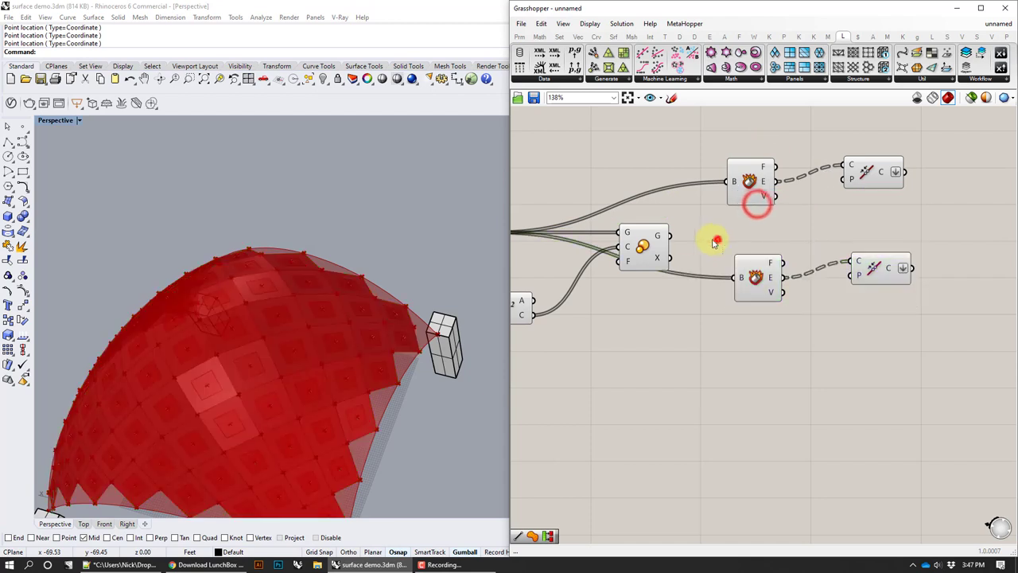
pyautogui.moveTo(670, 236); pyautogui.dragTo(671, 238)
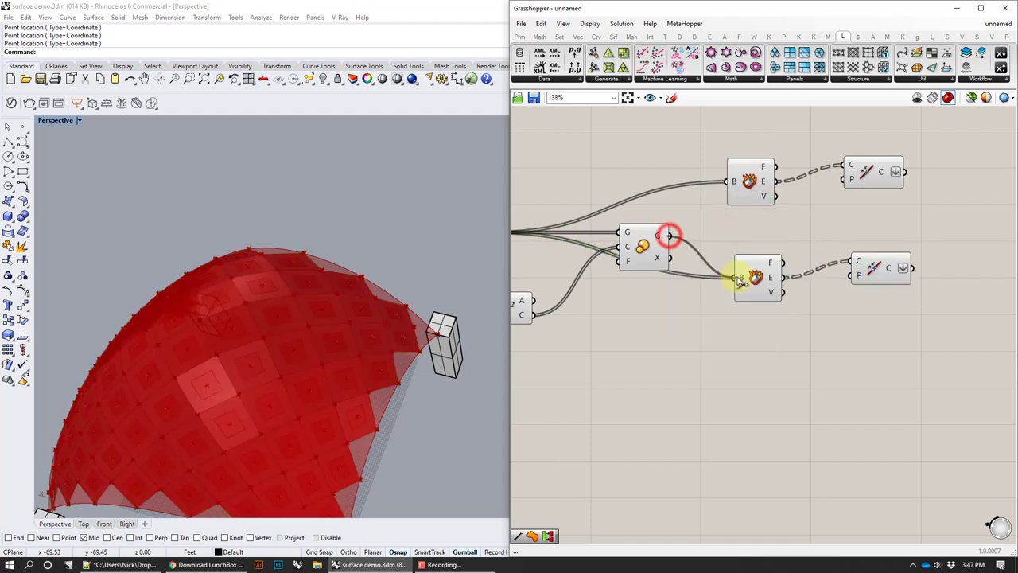
pyautogui.moveTo(740, 280); pyautogui.dragTo(736, 278)
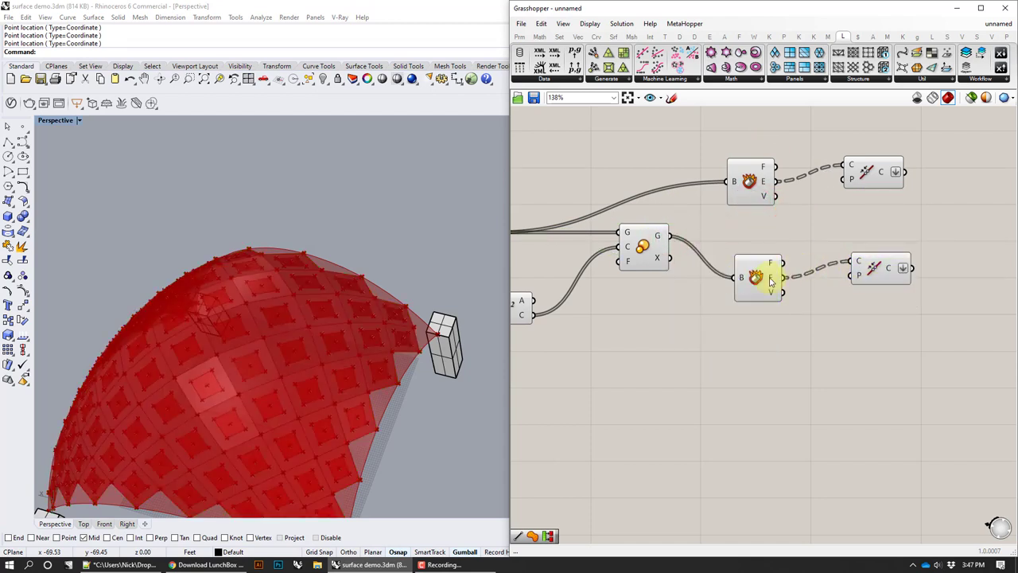
pyautogui.click(869, 262)
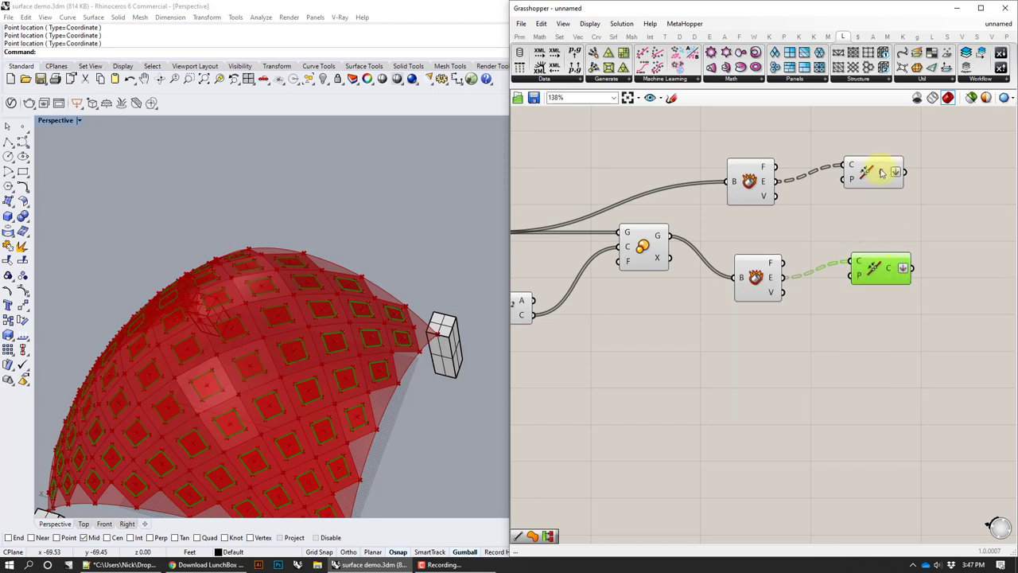
# Add two Graft Tree components and connect the upper and lower Join Curves outputs to them
pyautogui.moveTo(919, 232); pyautogui.dragTo(819, 227, button='right')
pyautogui.click(860, 234)
pyautogui.doubleClick(897, 256)
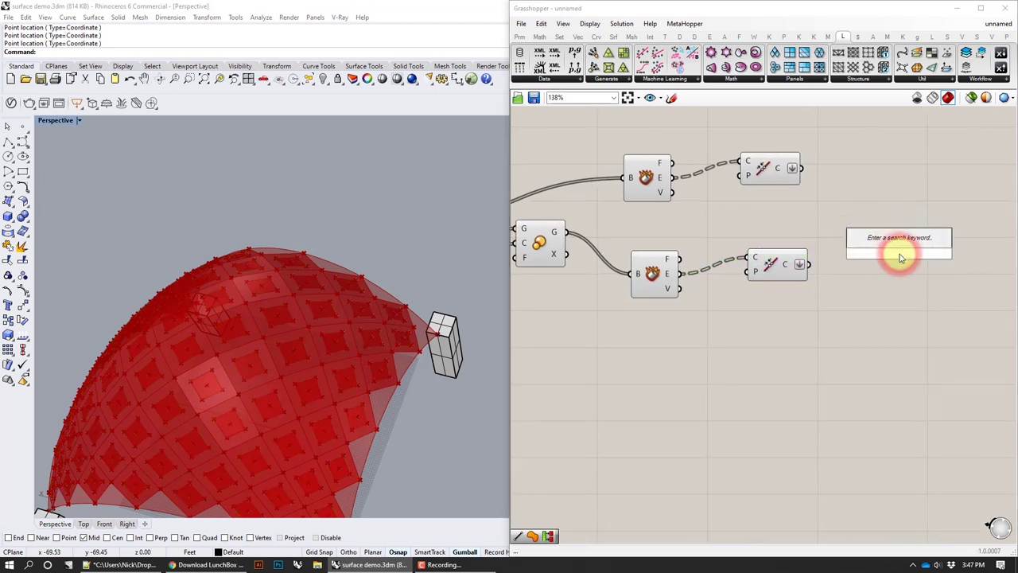
pyautogui.write('graft')
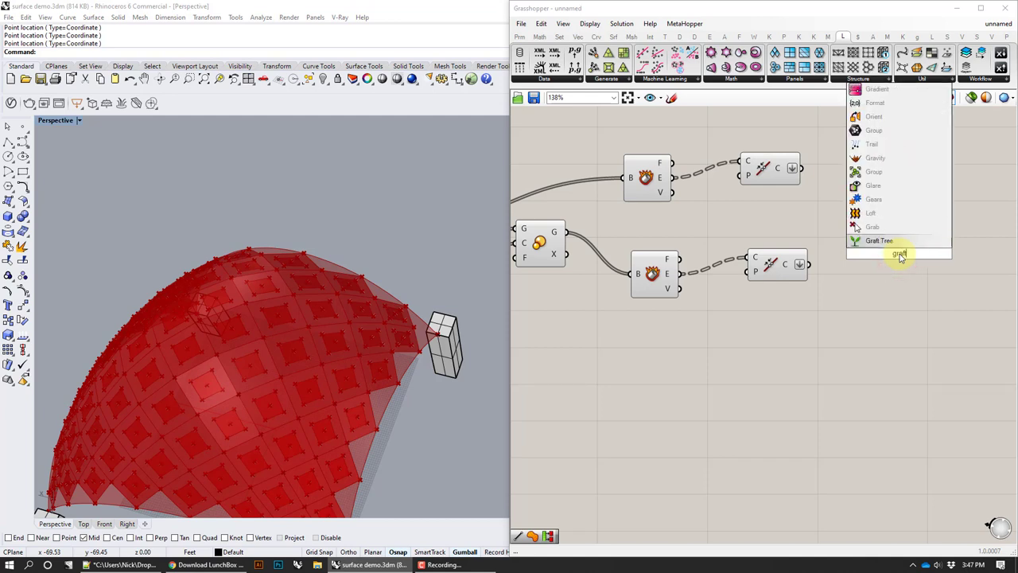
pyautogui.press('Return')
pyautogui.moveTo(899, 248); pyautogui.dragTo(868, 238)
pyautogui.moveTo(802, 168); pyautogui.dragTo(863, 180)
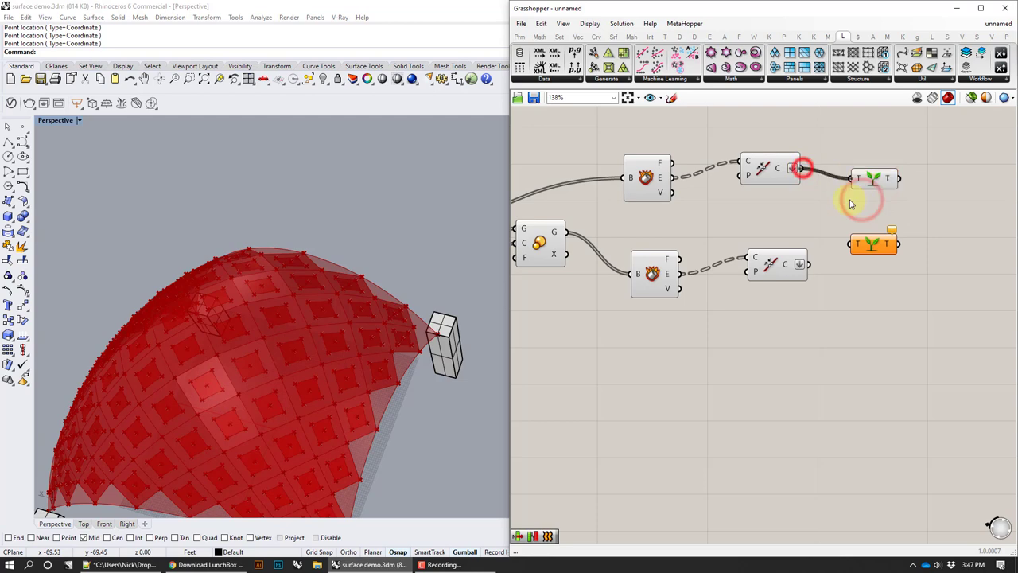
pyautogui.moveTo(808, 264); pyautogui.dragTo(879, 248)
pyautogui.moveTo(952, 226); pyautogui.dragTo(859, 231, button='right')
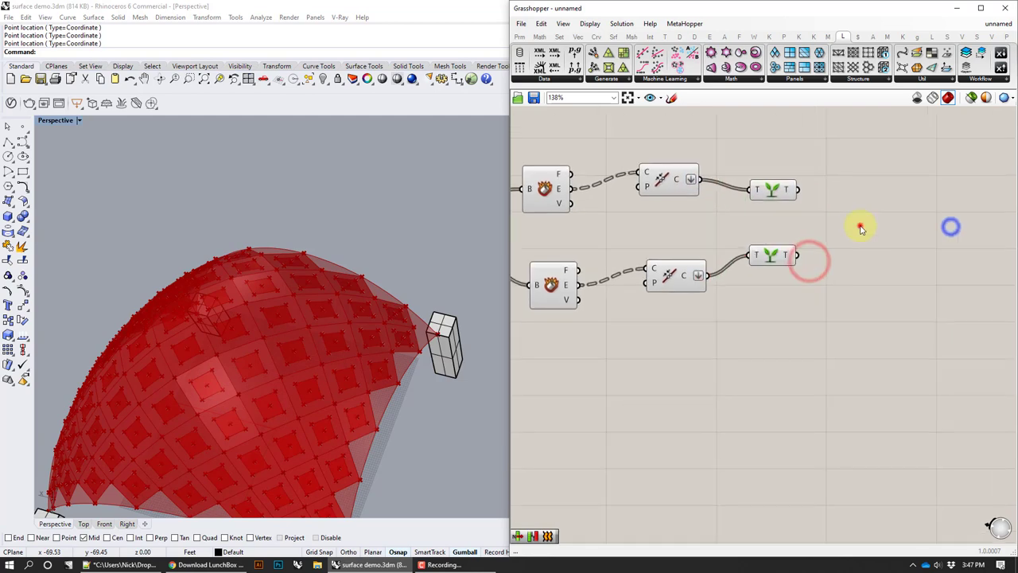
# Add a Loft component beyond the two Graft Tree components and connect the upper Graft Tree output to its C input
pyautogui.click(786, 188)
pyautogui.click(773, 256)
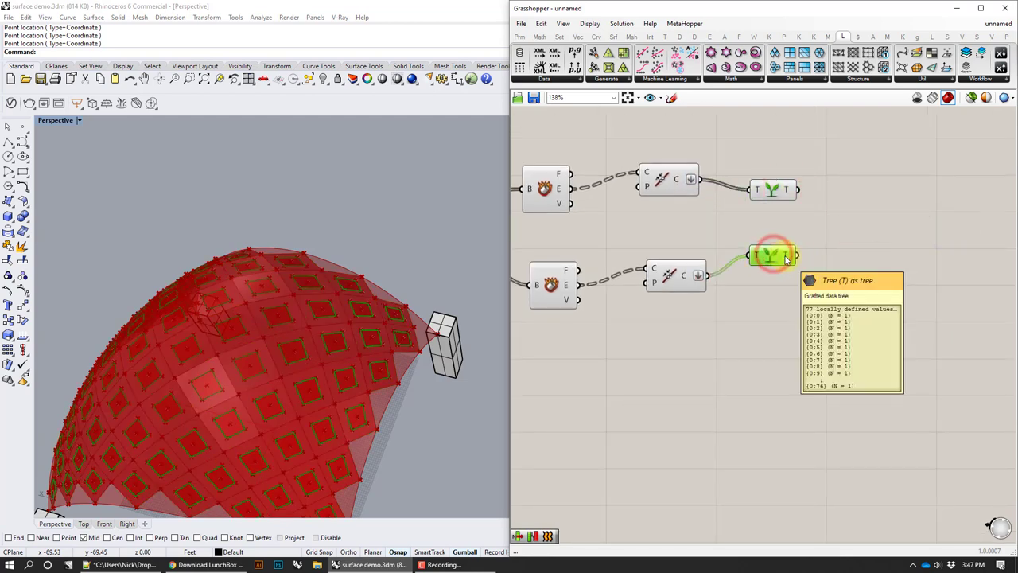
pyautogui.click(779, 191)
pyautogui.click(850, 191)
pyautogui.doubleClick(888, 230)
pyautogui.write('loft')
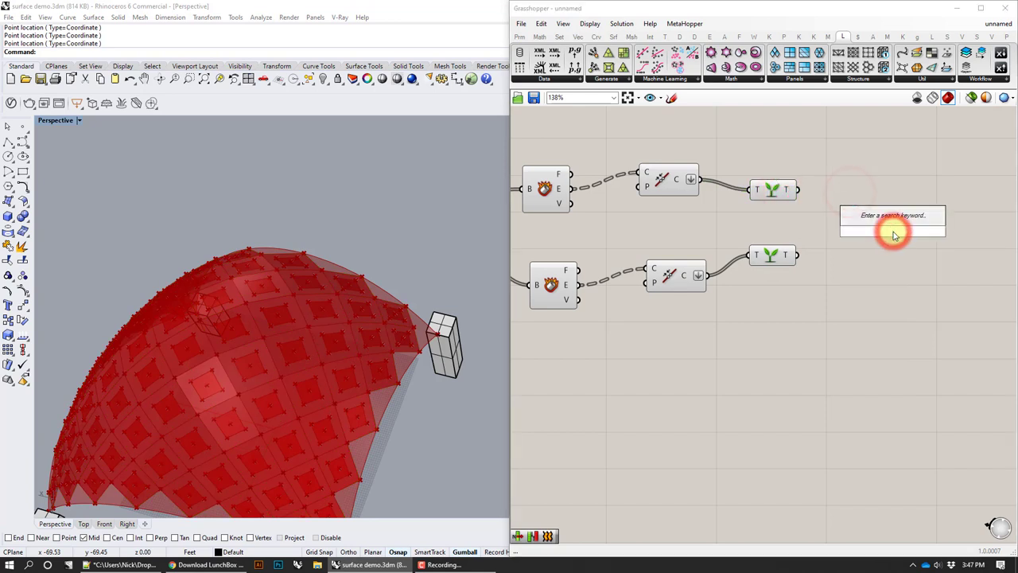
pyautogui.press('Return')
pyautogui.moveTo(894, 232); pyautogui.dragTo(869, 214)
pyautogui.moveTo(886, 226); pyautogui.dragTo(890, 216)
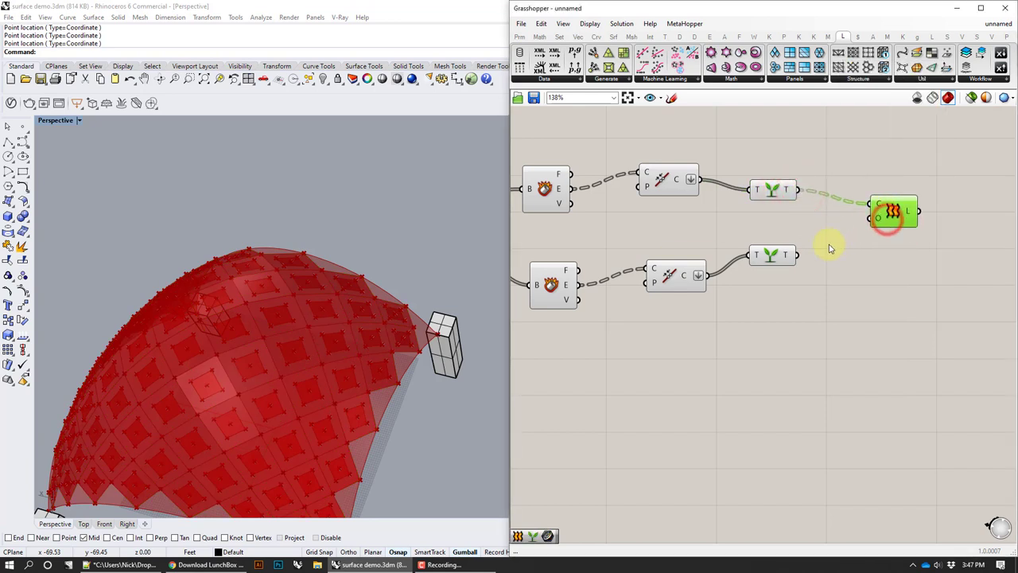
# Add the lower Graft Tree output as a second connection to Loft's C input and decline Sticky Keys
pyautogui.moveTo(785, 257)
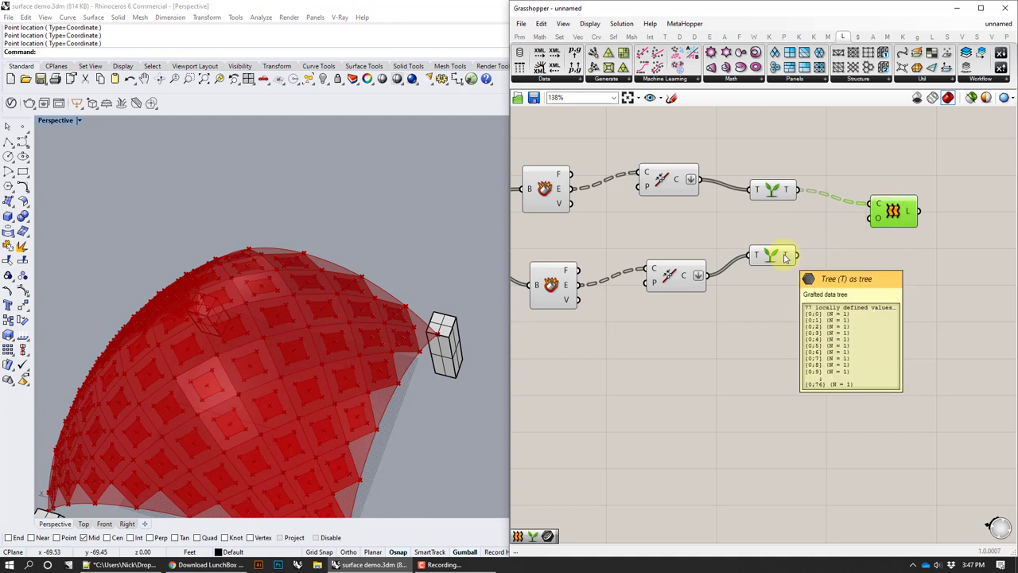
pyautogui.keyDown('shift'); pyautogui.moveTo(785, 257); pyautogui.dragTo(808, 254); pyautogui.keyUp('shift')
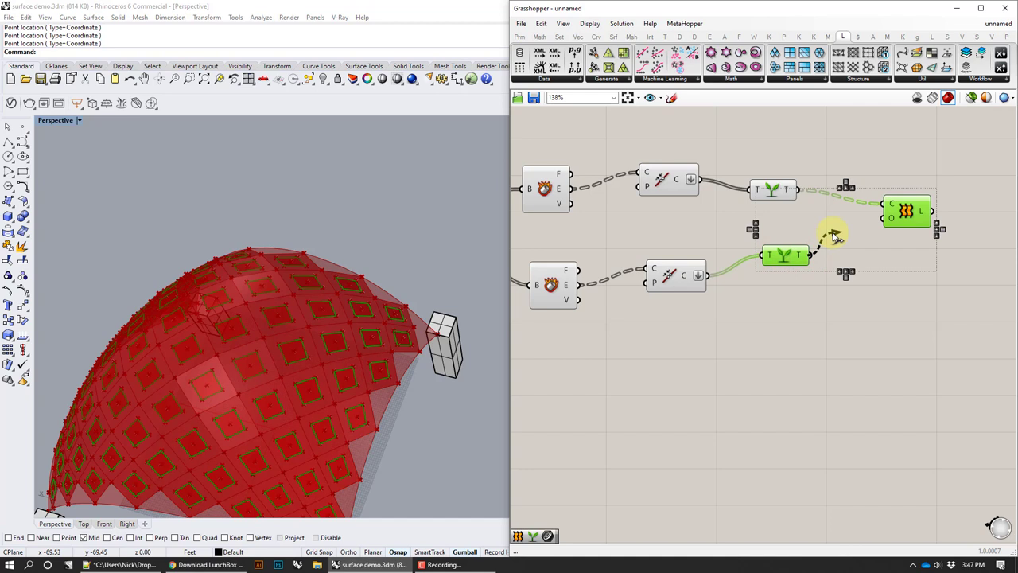
pyautogui.keyDown('shift'); pyautogui.moveTo(875, 221); pyautogui.dragTo(884, 204); pyautogui.keyUp('shift')
pyautogui.press('shift')
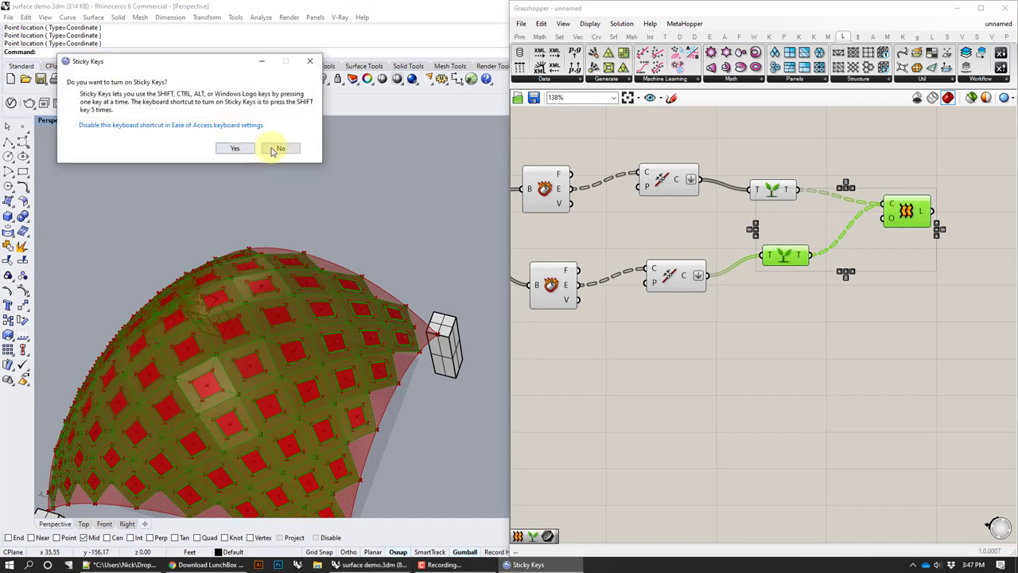
pyautogui.click(280, 150)
pyautogui.click(773, 372)
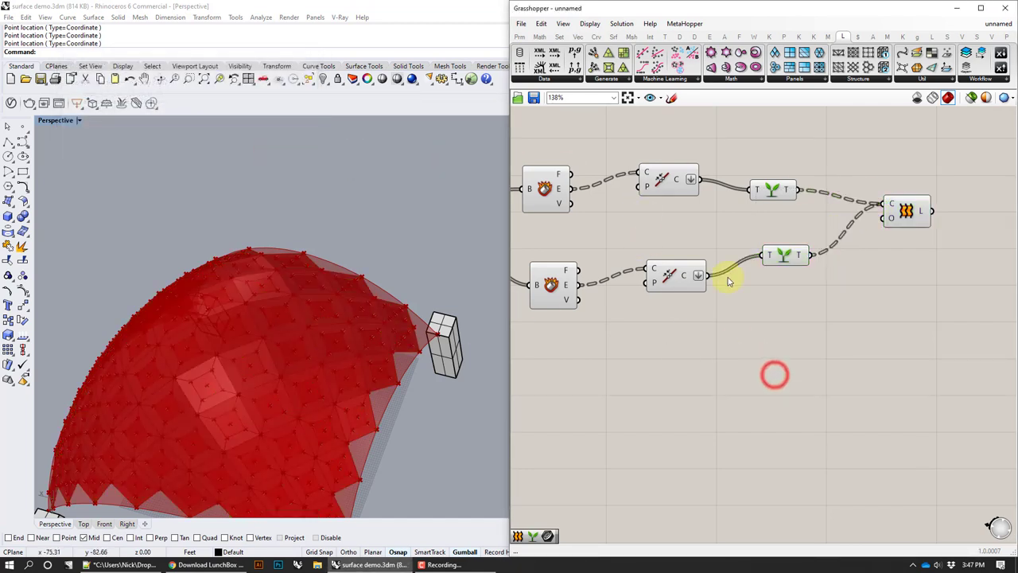
# Turn off preview for both Deconstruct Brep, Join Curves and Graft Tree chains and for the Scale component
pyautogui.moveTo(808, 332); pyautogui.dragTo(575, 136)
pyautogui.rightClick(639, 148)
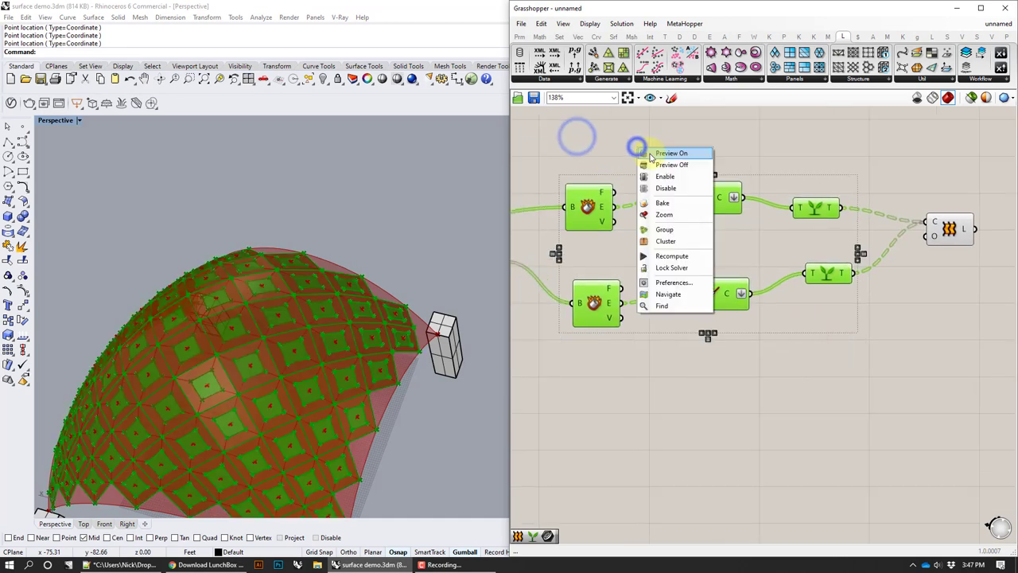
pyautogui.click(660, 165)
pyautogui.moveTo(652, 191); pyautogui.dragTo(831, 176, button='right')
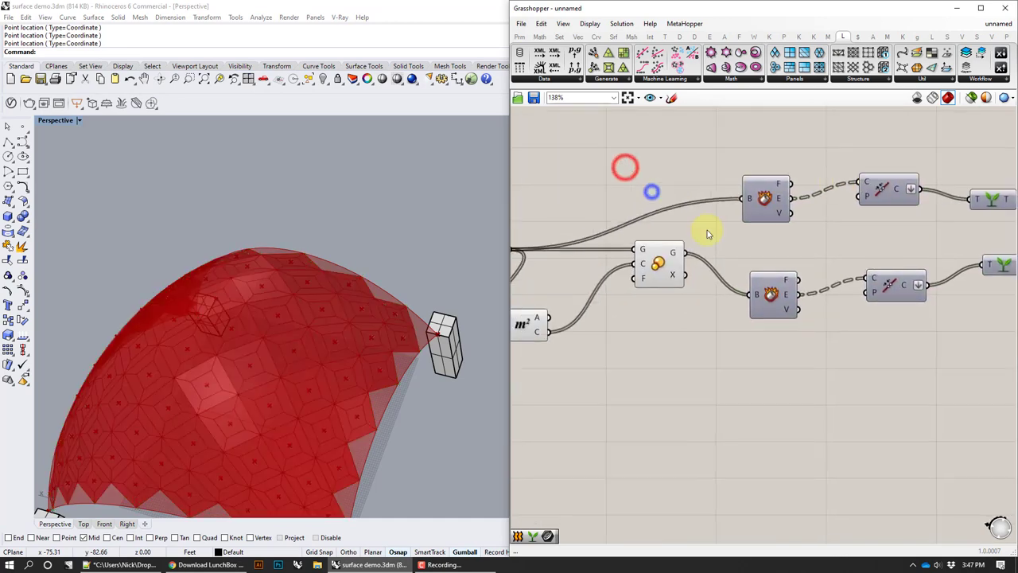
pyautogui.click(649, 273)
pyautogui.rightClick(648, 273)
pyautogui.click(660, 285)
pyautogui.click(641, 204)
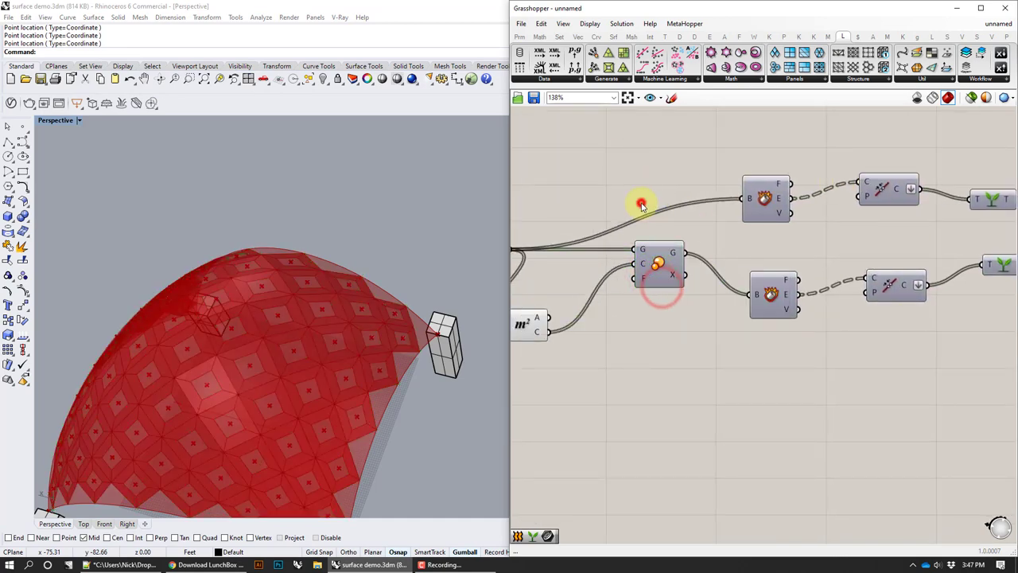
# Turn off preview for the diamond Surface parameter and the Area component
pyautogui.moveTo(641, 204); pyautogui.dragTo(745, 194, button='right')
pyautogui.moveTo(666, 363); pyautogui.dragTo(582, 209)
pyautogui.rightClick(600, 171)
pyautogui.click(611, 182)
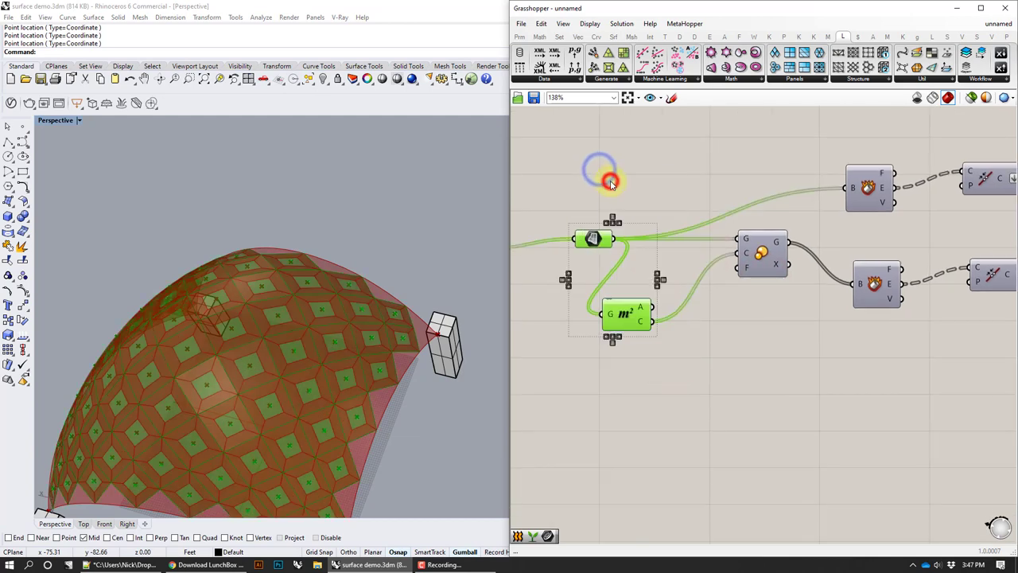
pyautogui.rightClick(611, 181)
pyautogui.click(618, 199)
pyautogui.click(661, 191)
# Turn off preview for the Edge Surface component that feeds the diamond panels
pyautogui.moveTo(480, 214); pyautogui.dragTo(408, 232, button='right')
pyautogui.moveTo(857, 269); pyautogui.dragTo(800, 285, button='right')
pyautogui.scroll(-3, 800, 285)
pyautogui.moveTo(637, 259); pyautogui.dragTo(761, 276, button='right')
pyautogui.moveTo(607, 279); pyautogui.dragTo(779, 240, button='right')
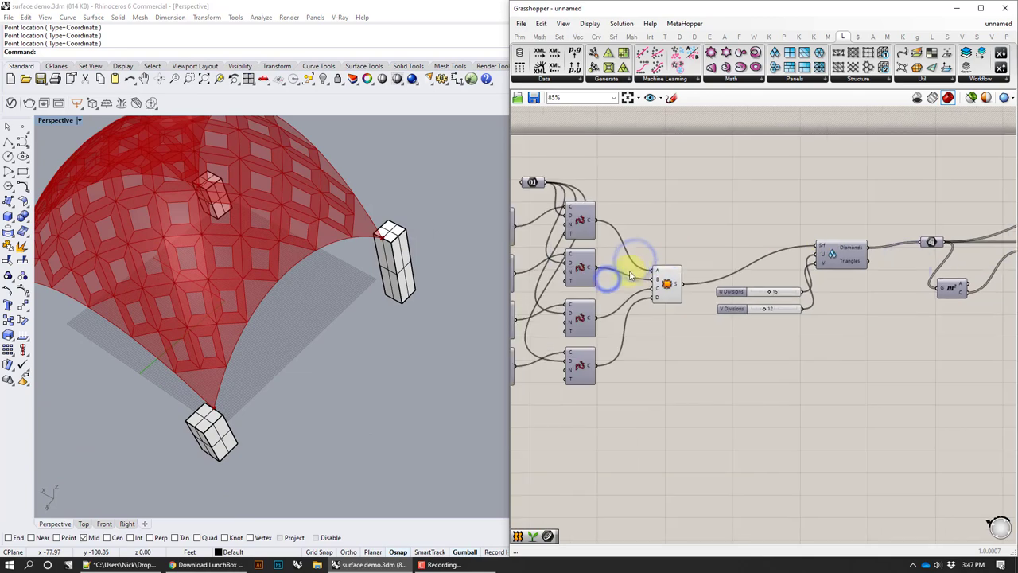
pyautogui.click(663, 274)
pyautogui.rightClick(664, 275)
pyautogui.click(677, 294)
pyautogui.moveTo(291, 224); pyautogui.dragTo(356, 225, button='right')
# Add a number slider below Scale, connect it to Scale's F input, and set the factor to 0.721
pyautogui.moveTo(914, 352); pyautogui.dragTo(776, 337, button='right')
pyautogui.moveTo(955, 305); pyautogui.dragTo(737, 331, button='right')
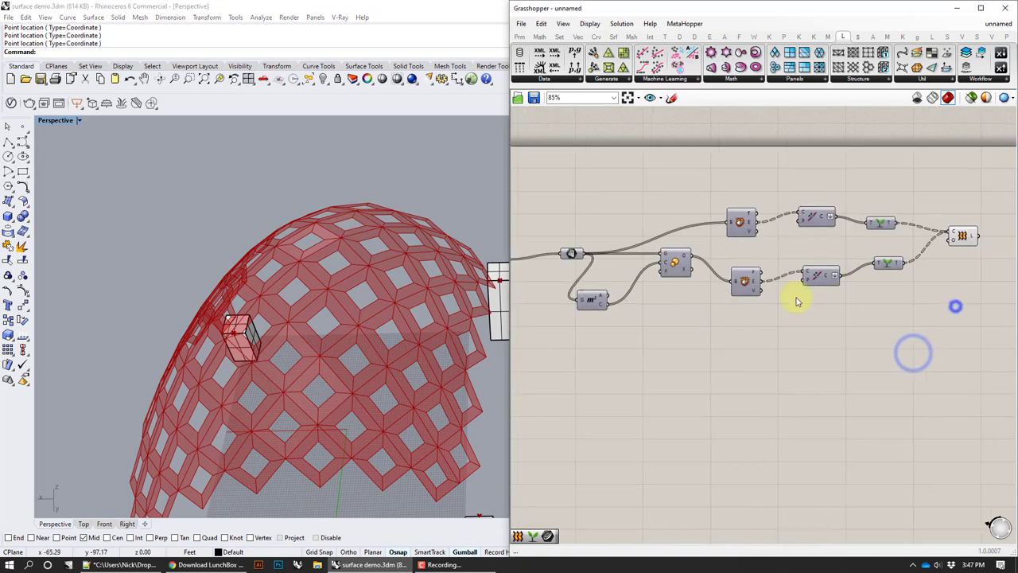
pyautogui.doubleClick(737, 331)
pyautogui.write('num')
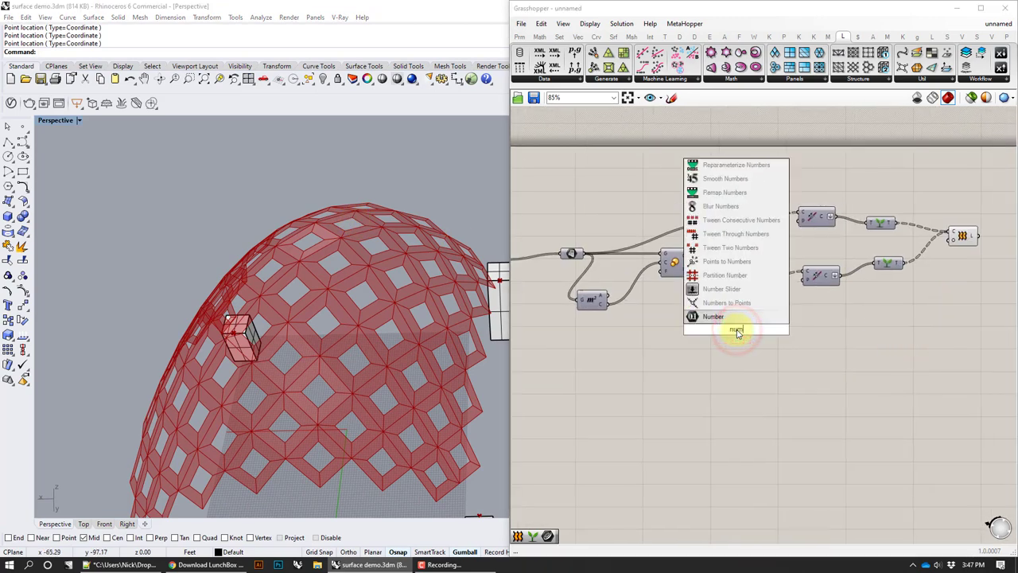
pyautogui.click(740, 289)
pyautogui.moveTo(748, 363); pyautogui.dragTo(785, 366, button='right')
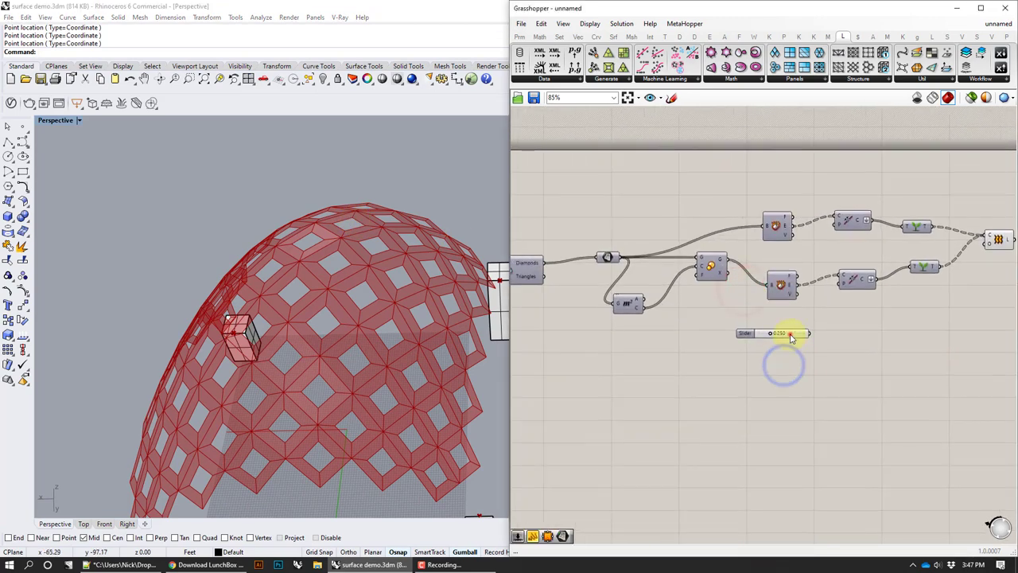
pyautogui.moveTo(790, 334); pyautogui.dragTo(685, 352)
pyautogui.moveTo(699, 286); pyautogui.dragTo(699, 282)
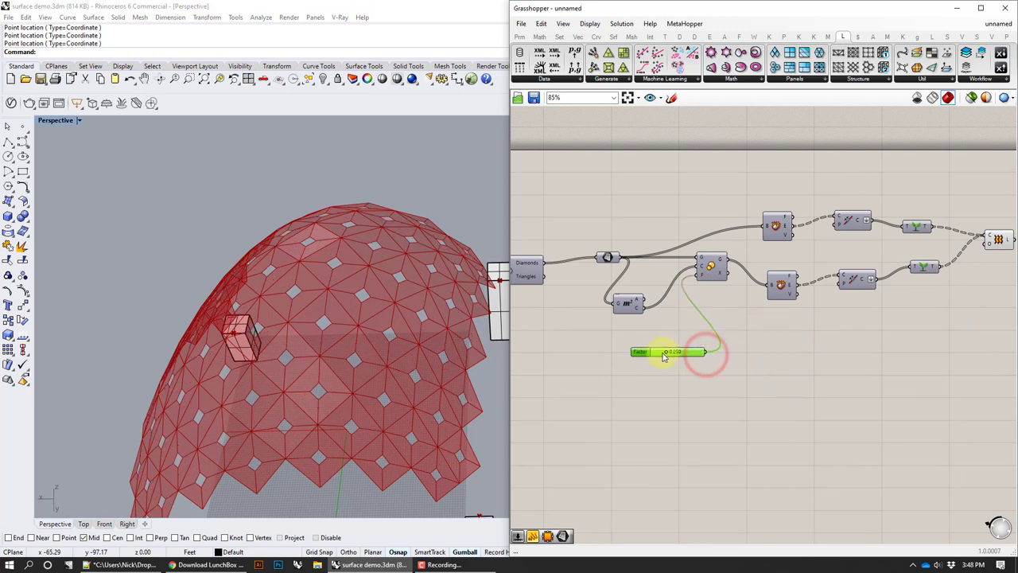
pyautogui.moveTo(667, 353); pyautogui.dragTo(690, 355)
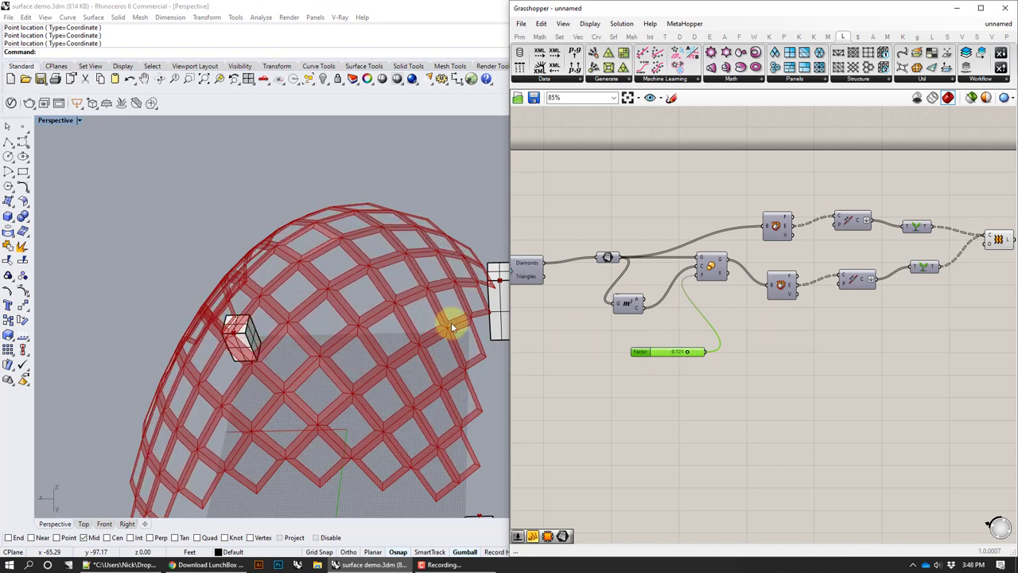
# Duplicate the whole chain from the diamond Surface parameter through Loft below the original, sharing the Factor slider
pyautogui.moveTo(623, 389); pyautogui.dragTo(801, 357, button='right')
pyautogui.moveTo(415, 350); pyautogui.dragTo(407, 337, button='right')
pyautogui.moveTo(662, 355); pyautogui.dragTo(701, 335, button='right')
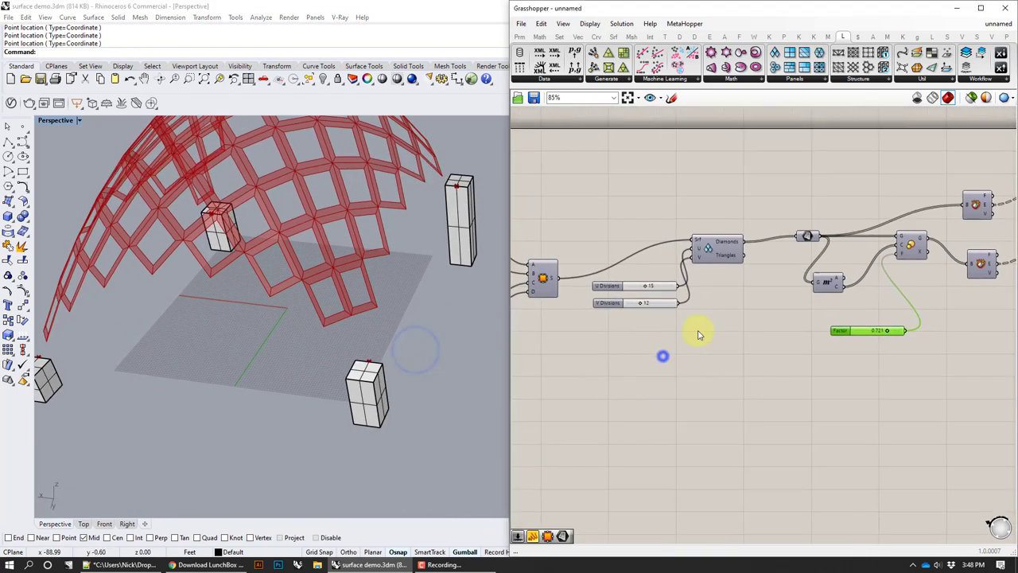
pyautogui.moveTo(868, 277); pyautogui.dragTo(712, 287, button='right')
pyautogui.scroll(-1, 841, 318)
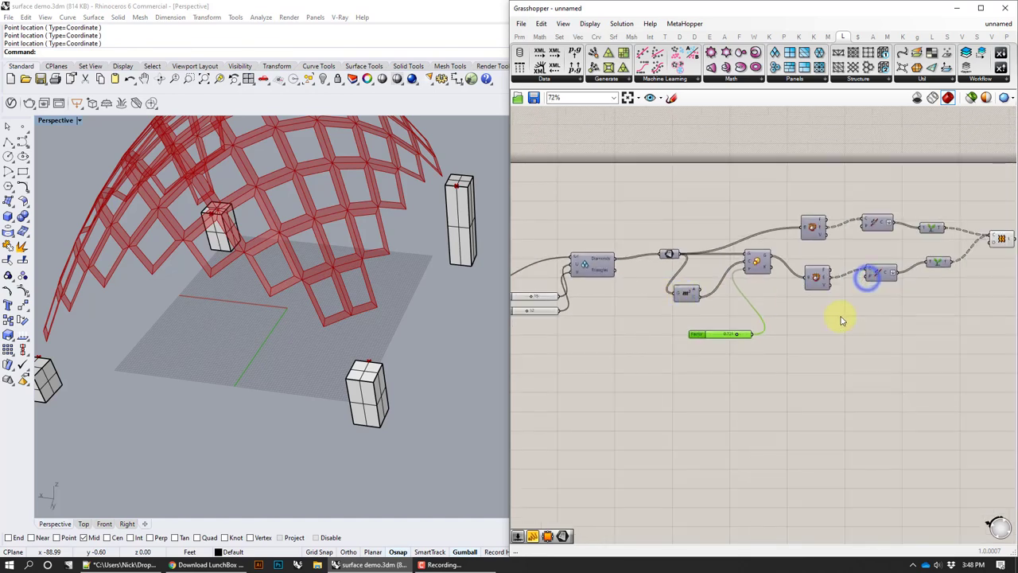
pyautogui.moveTo(836, 317); pyautogui.dragTo(751, 322, button='right')
pyautogui.moveTo(941, 320); pyautogui.dragTo(585, 197)
pyautogui.keyDown('alt'); pyautogui.moveTo(730, 232); pyautogui.dragTo(739, 372); pyautogui.keyUp('alt')
pyautogui.click(733, 315)
pyautogui.moveTo(539, 299); pyautogui.dragTo(589, 282, button='right')
# Connect the diamond panels' Triangles output to the duplicated Surface parameter and lower the shared Factor slider
pyautogui.moveTo(586, 259); pyautogui.dragTo(641, 382)
pyautogui.moveTo(384, 299)
pyautogui.mouseDown(button='right')
pyautogui.moveTo(375, 300)
pyautogui.moveTo(384, 300)
pyautogui.mouseUp(button='right')
pyautogui.moveTo(708, 322)
pyautogui.mouseDown()
pyautogui.moveTo(689, 324)
pyautogui.moveTo(705, 325)
pyautogui.mouseUp()
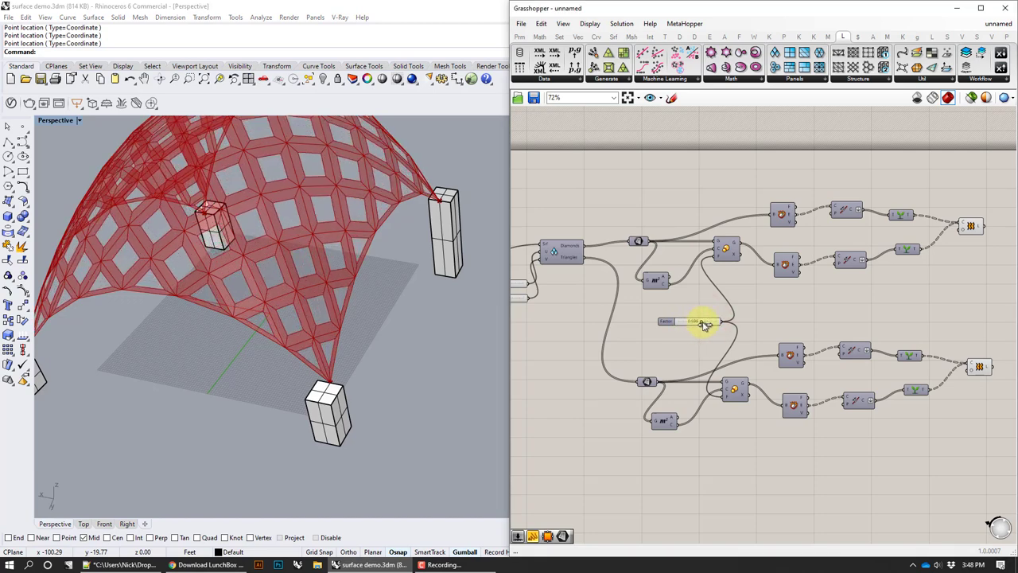
# Delete the lower duplicated component chain that processes the triangle panels
pyautogui.moveTo(821, 353); pyautogui.dragTo(722, 341, button='right')
pyautogui.moveTo(881, 405); pyautogui.dragTo(952, 366, button='right')
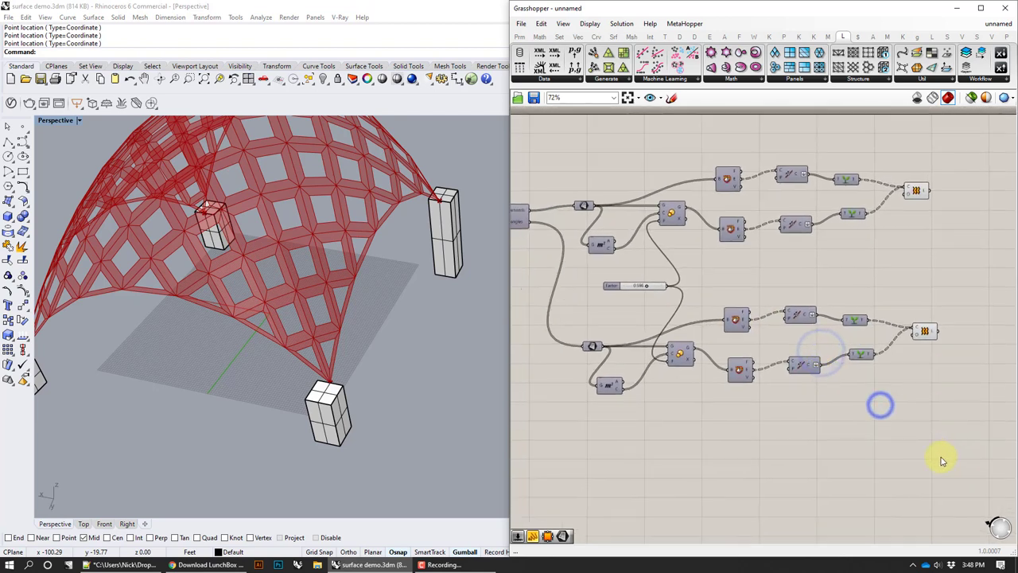
pyautogui.moveTo(927, 459); pyautogui.dragTo(559, 305)
pyautogui.press('Delete')
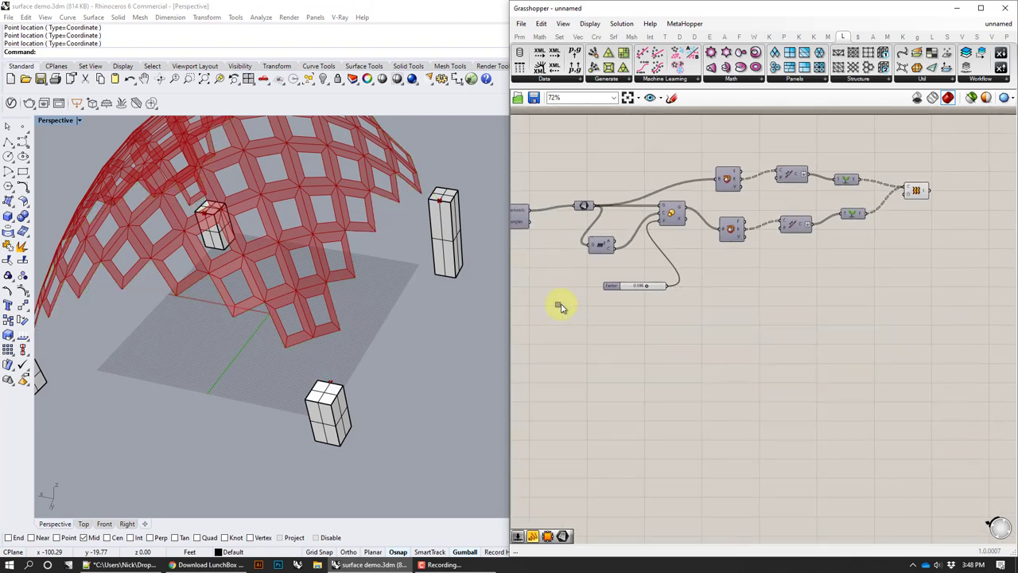
# Undo the last object drag in the Rhino model and redo it
pyautogui.moveTo(199, 228); pyautogui.dragTo(203, 186, button='right')
pyautogui.hotkey('ctrl', 'z')
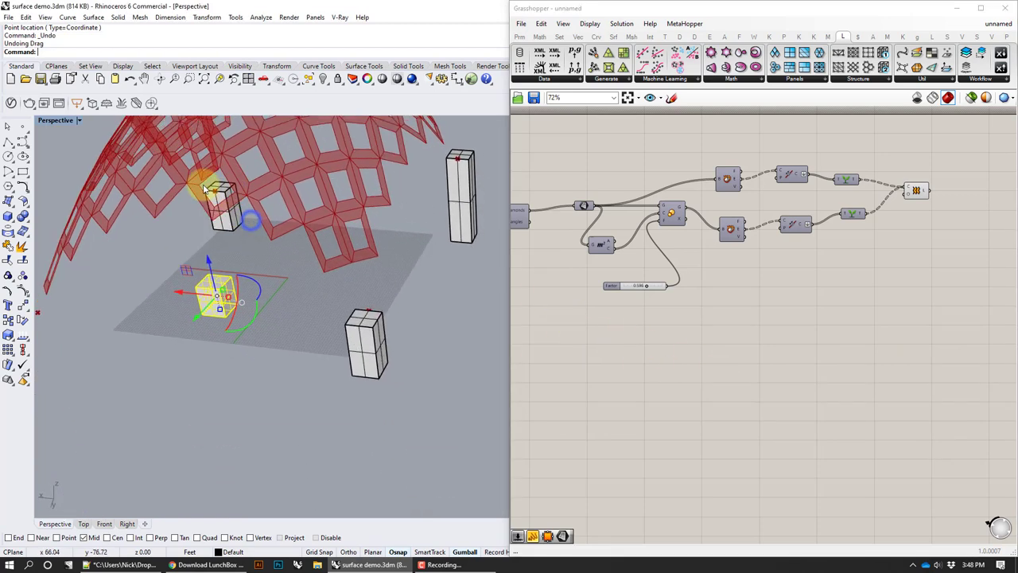
pyautogui.click(28, 18)
pyautogui.click(29, 37)
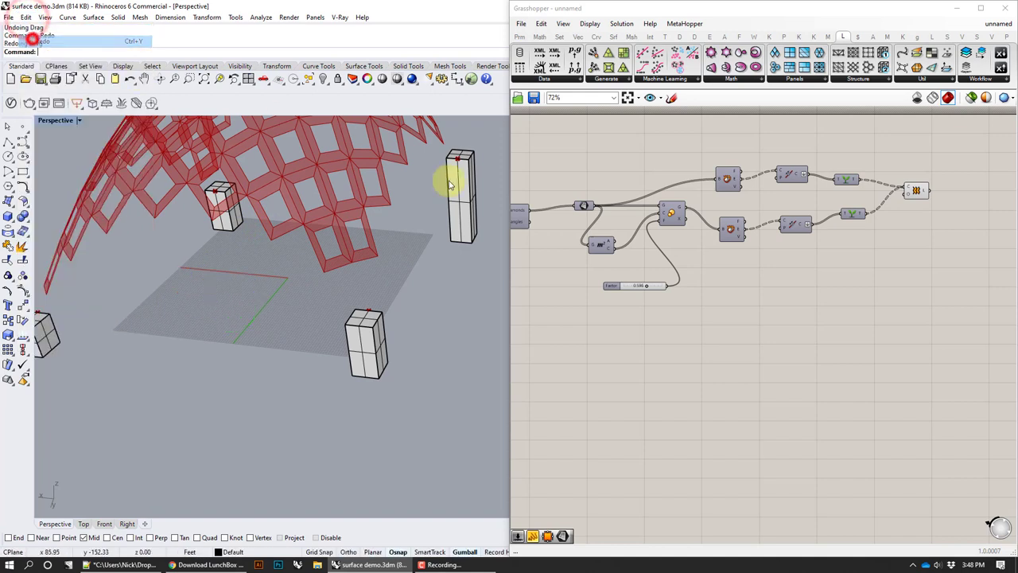
pyautogui.click(689, 347)
# Restore the deleted triangle-panel component chain on the Grasshopper canvas
pyautogui.moveTo(371, 259); pyautogui.dragTo(377, 245, button='right')
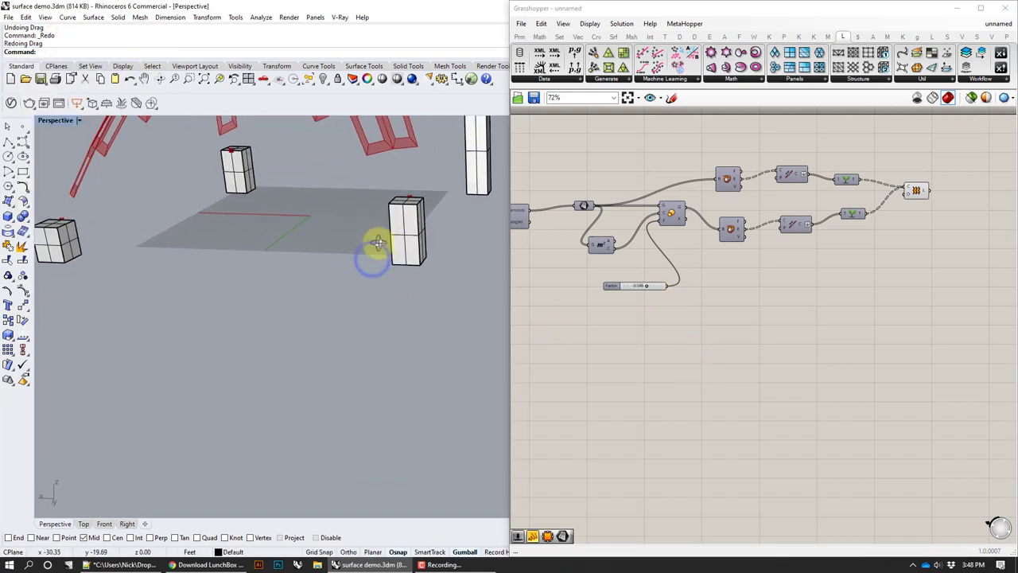
pyautogui.click(755, 364)
pyautogui.hotkey('ctrl', 'v')
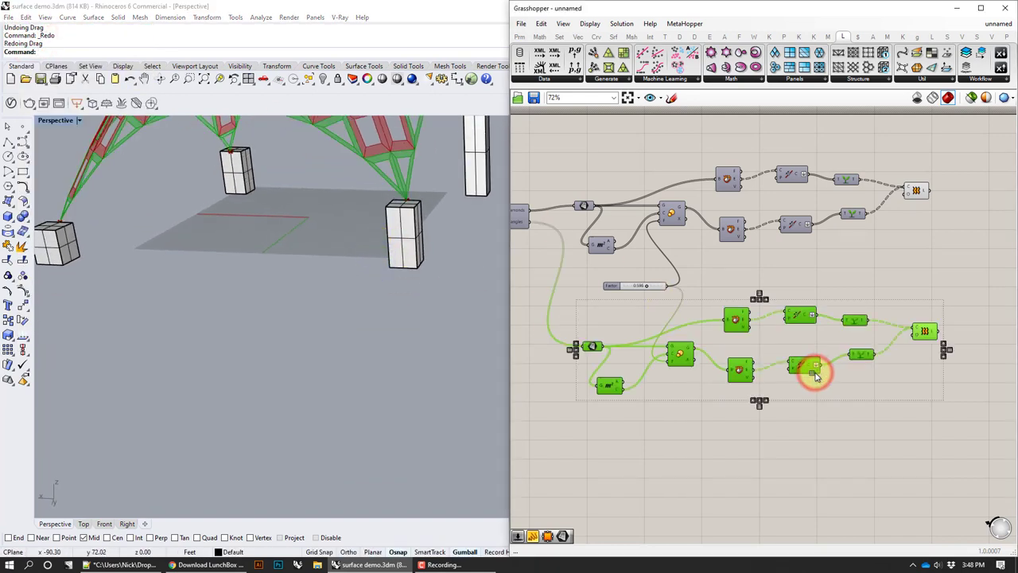
pyautogui.click(323, 233)
pyautogui.click(788, 289)
# Add a LunchBox Attractor component and place it beyond the two Loft components, vertically between them
pyautogui.moveTo(436, 195); pyautogui.dragTo(445, 258, button='right')
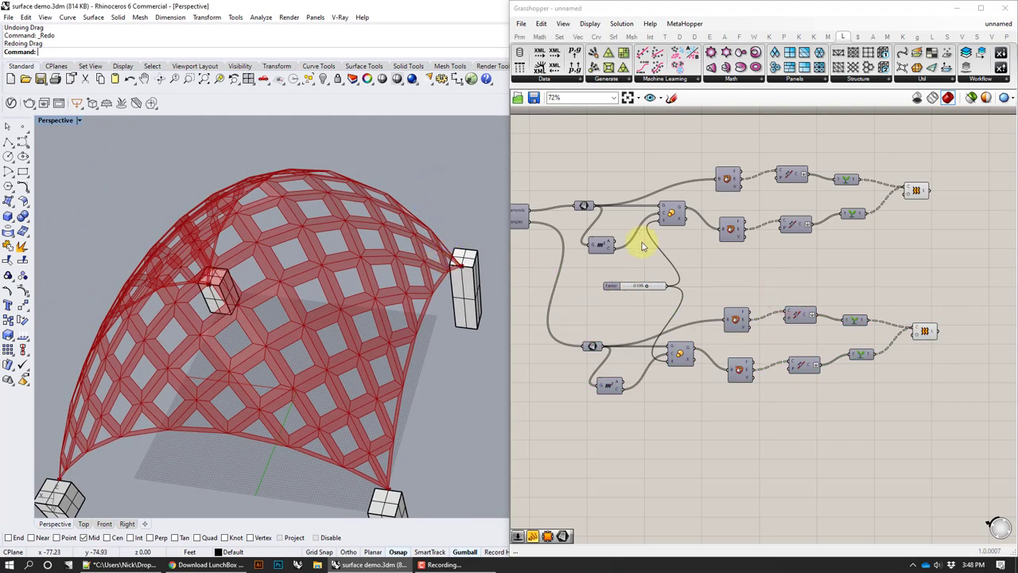
pyautogui.moveTo(335, 279); pyautogui.dragTo(332, 287, button='right')
pyautogui.moveTo(581, 318); pyautogui.dragTo(835, 199, button='right')
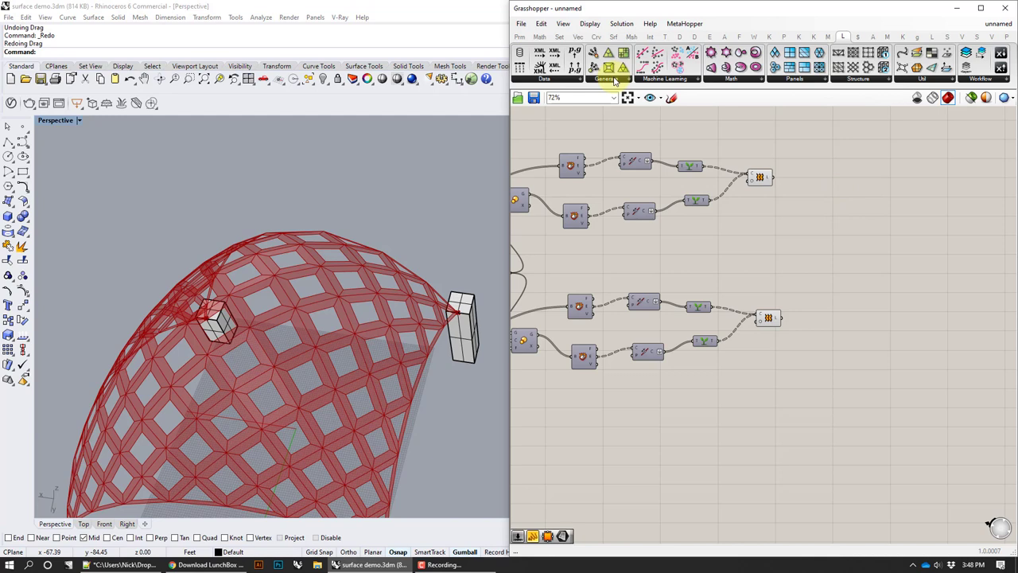
pyautogui.click(626, 81)
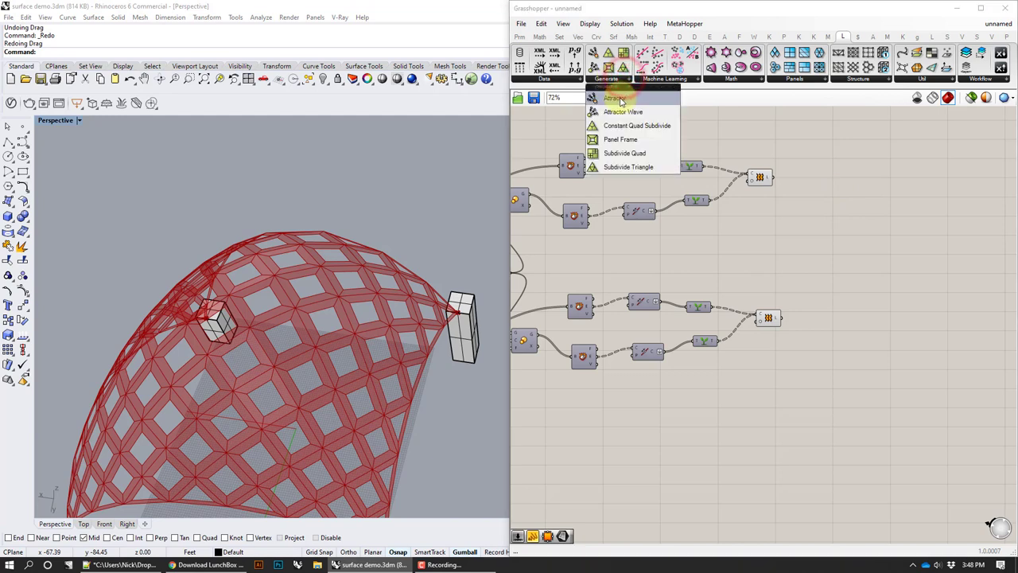
pyautogui.moveTo(620, 97); pyautogui.dragTo(851, 275)
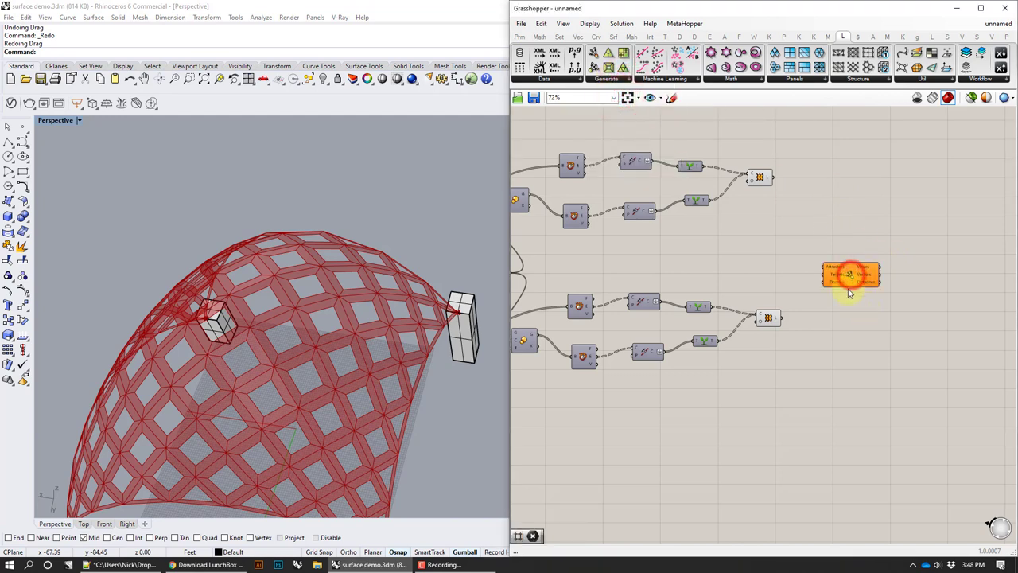
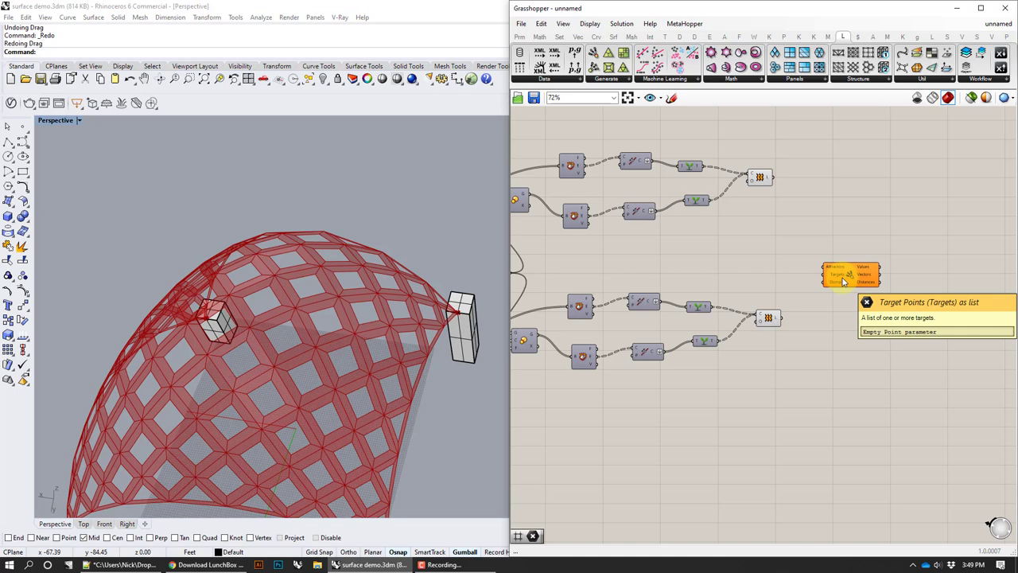
pyautogui.moveTo(843, 281); pyautogui.dragTo(837, 269)
pyautogui.moveTo(373, 241); pyautogui.dragTo(335, 237, button='right')
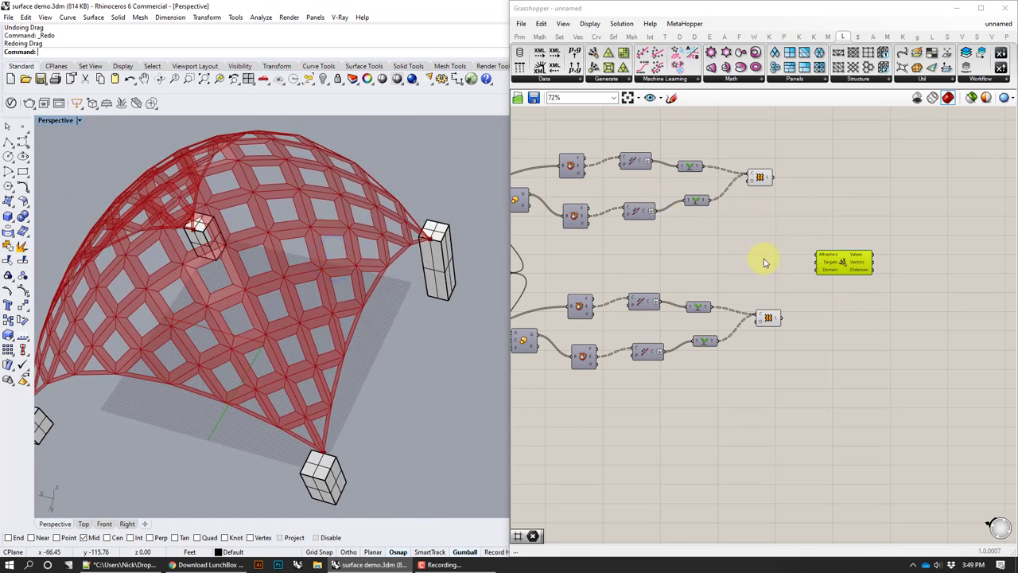
pyautogui.moveTo(845, 267)
pyautogui.mouseDown()
pyautogui.moveTo(850, 280)
pyautogui.moveTo(844, 261)
pyautogui.mouseUp()
pyautogui.click(623, 77)
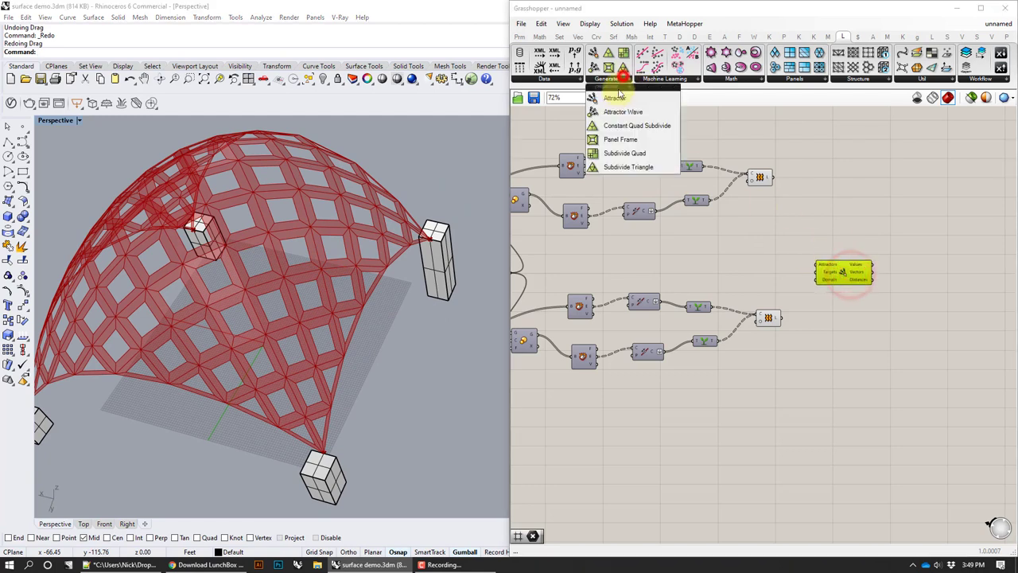
pyautogui.click(850, 273)
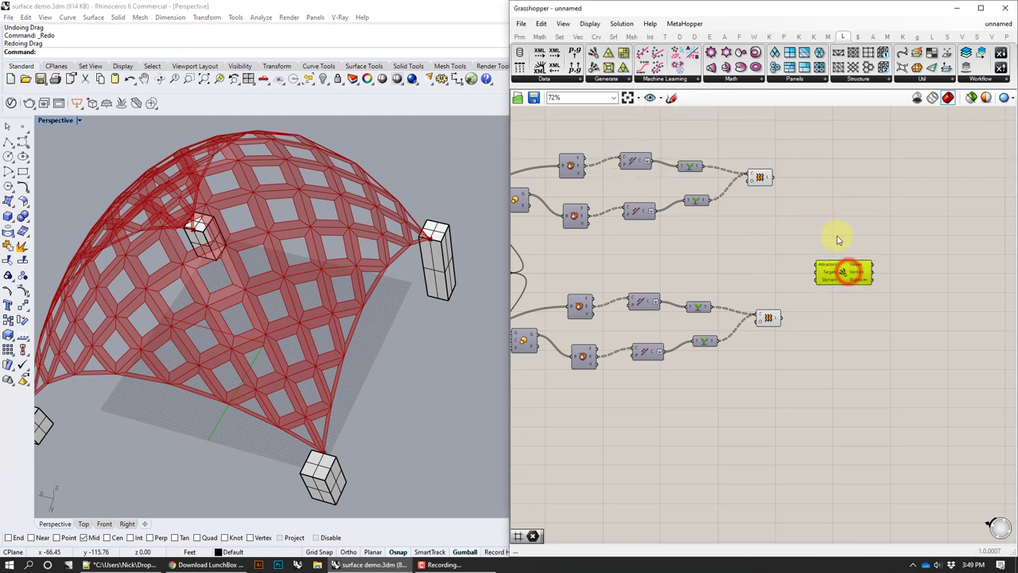
pyautogui.moveTo(837, 237); pyautogui.dragTo(829, 238, button='right')
pyautogui.scroll(1, 804, 244)
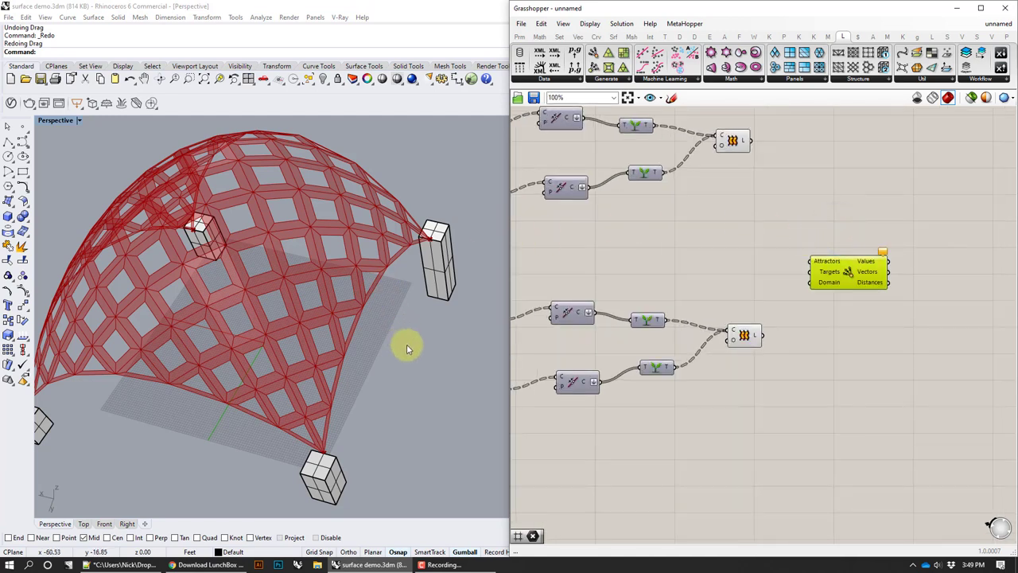
# Place a point object on the ground plane beneath the canopy, at about x 35, y 7 feet
pyautogui.click(23, 128)
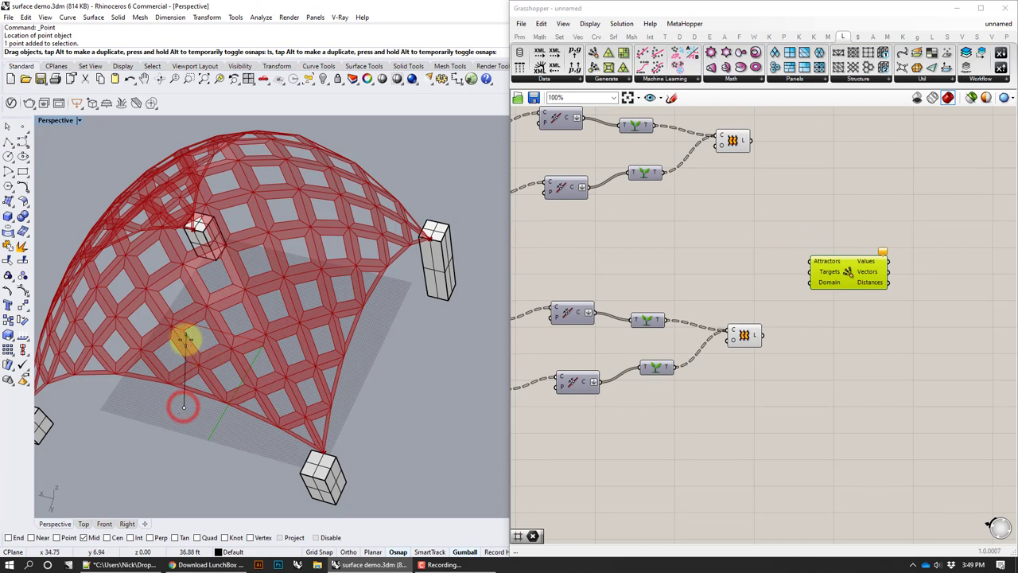
pyautogui.click(183, 342)
pyautogui.moveTo(333, 377); pyautogui.dragTo(339, 355)
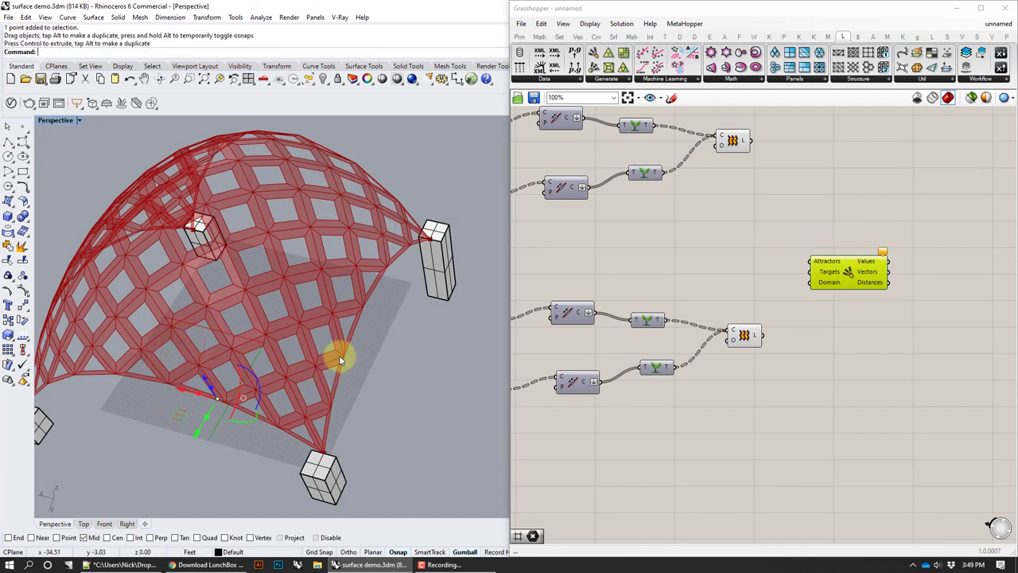
pyautogui.hotkey('ctrl', 'z')
pyautogui.click(705, 285)
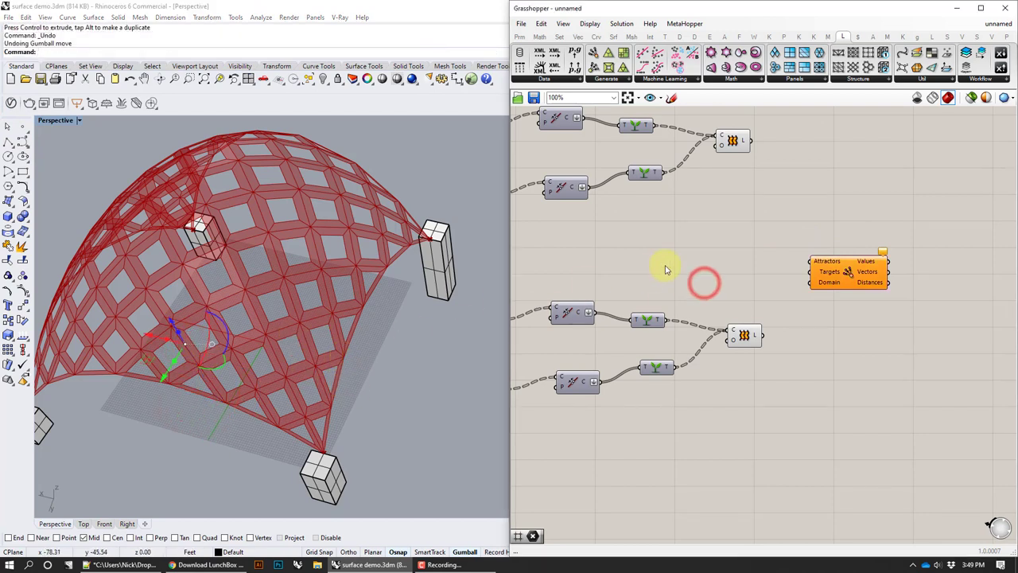
pyautogui.doubleClick(737, 267)
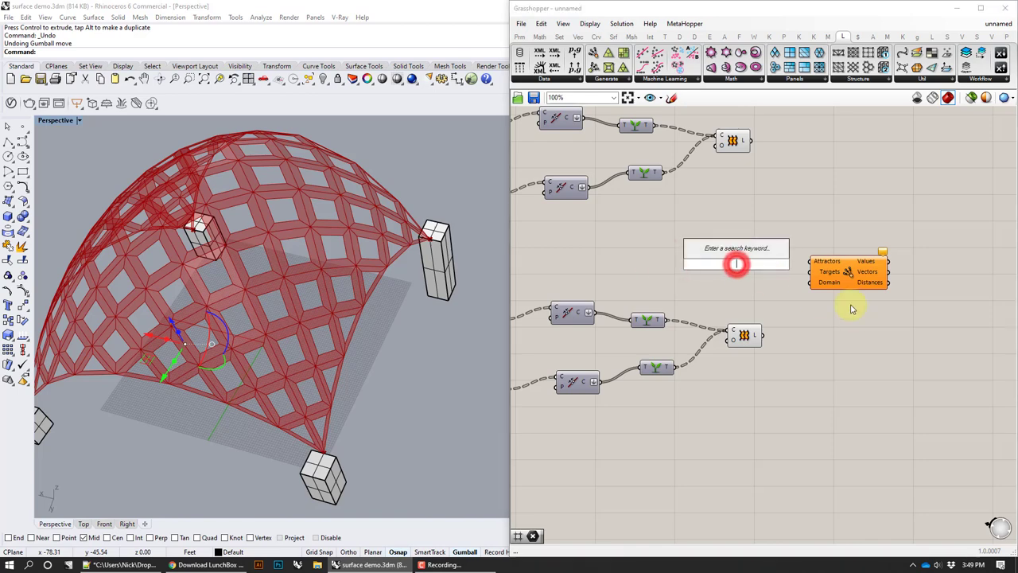
pyautogui.click(803, 325)
# Wire the diamond panels' Area centroid output into the Attractor's Targets input and turn on the Area component's preview
pyautogui.moveTo(334, 304); pyautogui.dragTo(336, 292, button='right')
pyautogui.moveTo(683, 261); pyautogui.dragTo(795, 282, button='right')
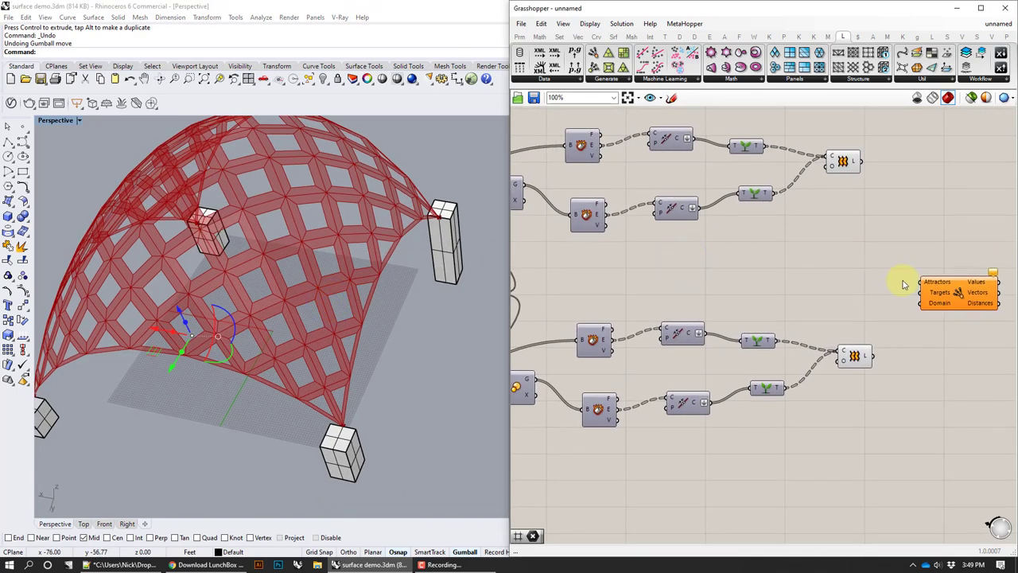
pyautogui.scroll(-2, 726, 280)
pyautogui.moveTo(703, 271); pyautogui.dragTo(828, 269, button='right')
pyautogui.moveTo(634, 246); pyautogui.dragTo(778, 283)
pyautogui.moveTo(661, 268); pyautogui.dragTo(872, 275, button='right')
pyautogui.rightClick(615, 247)
pyautogui.click(633, 267)
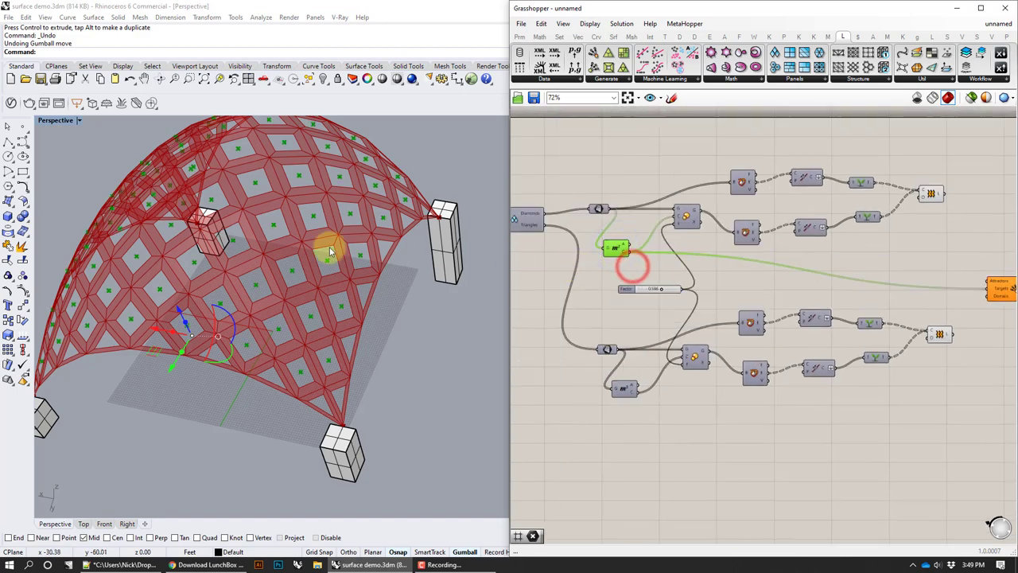
pyautogui.moveTo(345, 297)
pyautogui.mouseDown(button='right')
pyautogui.moveTo(326, 284)
pyautogui.moveTo(340, 281)
pyautogui.mouseUp(button='right')
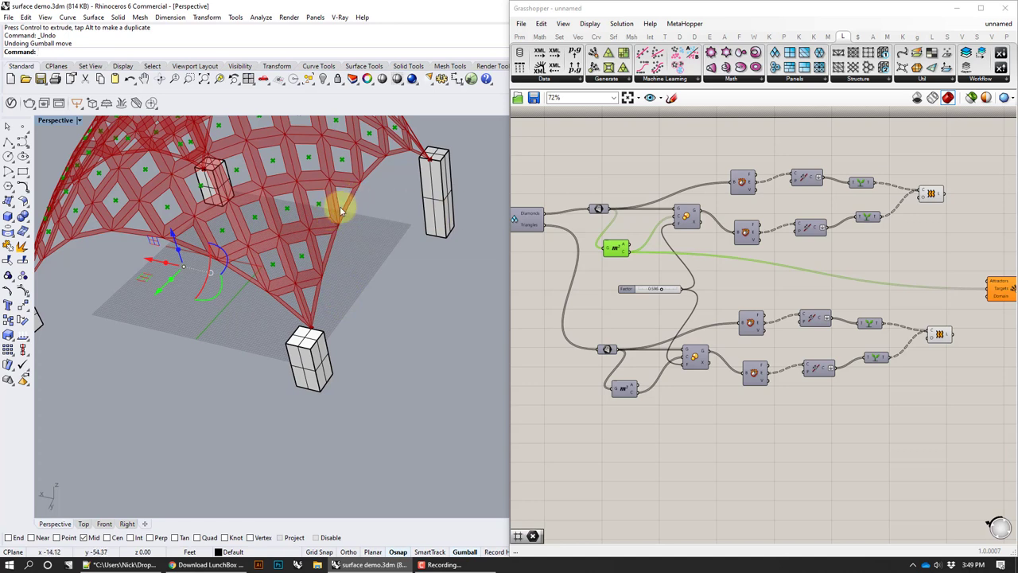
# Move the Attractor component to the empty canvas area below the diamond panel component and its division sliders
pyautogui.moveTo(848, 324); pyautogui.dragTo(753, 299, button='right')
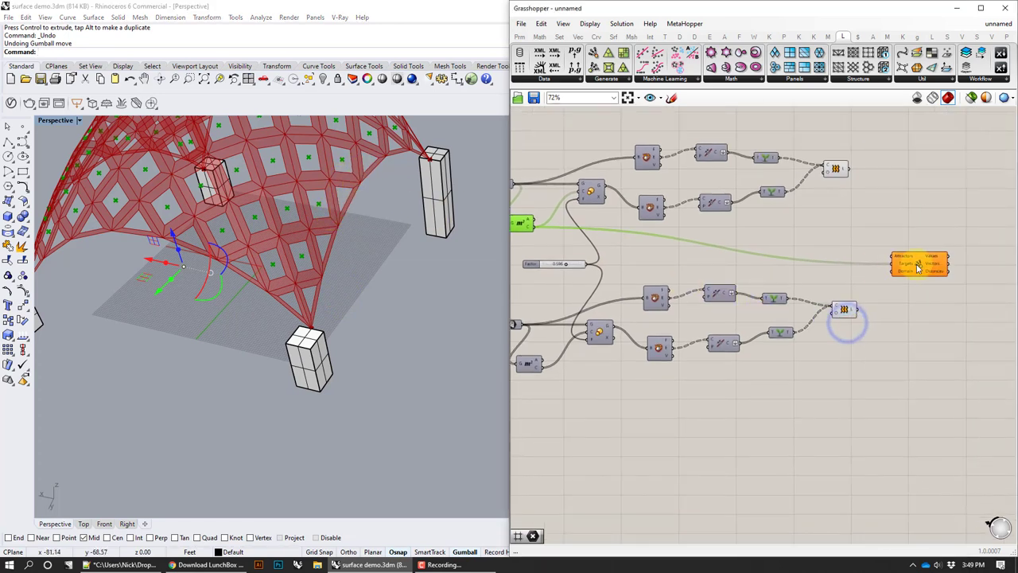
pyautogui.moveTo(918, 264); pyautogui.dragTo(609, 374)
pyautogui.moveTo(610, 374); pyautogui.dragTo(804, 360, button='right')
pyautogui.moveTo(806, 363); pyautogui.dragTo(601, 437)
pyautogui.moveTo(884, 403); pyautogui.dragTo(889, 418, button='right')
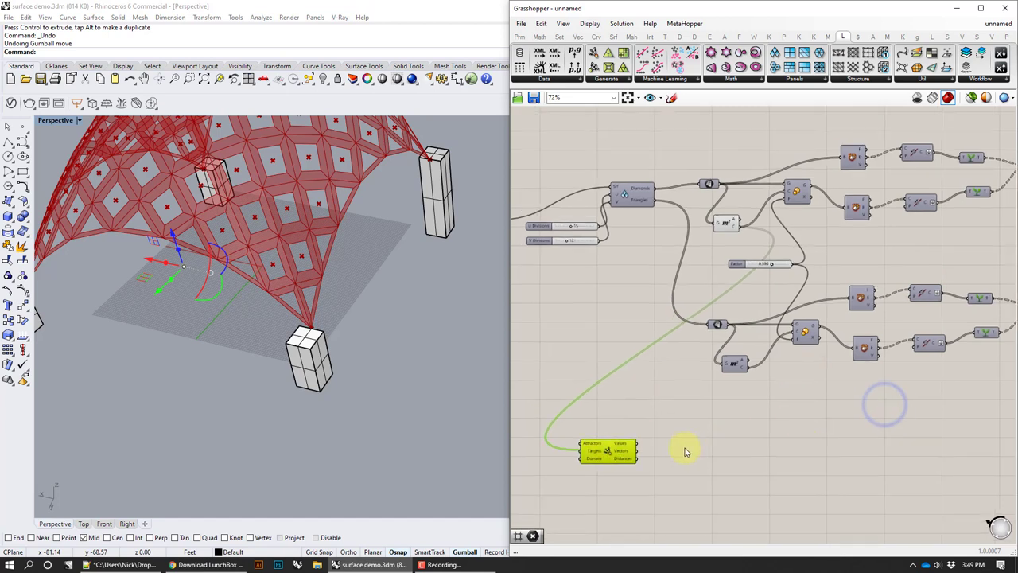
pyautogui.moveTo(657, 455); pyautogui.dragTo(725, 450, button='right')
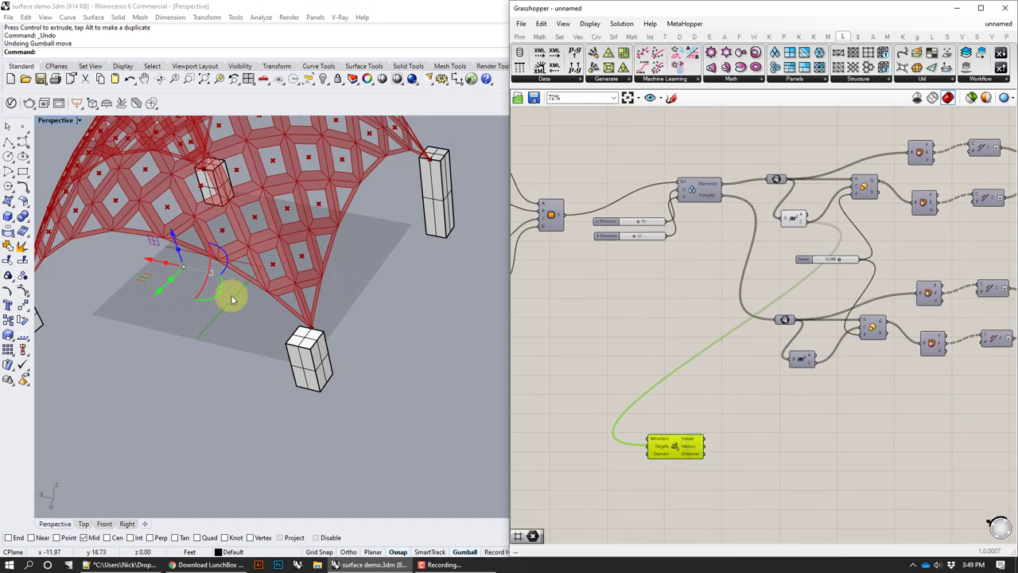
# Reference the ground-plane Rhino point as the single point for the Attractor's Attractors input
pyautogui.rightClick(657, 440)
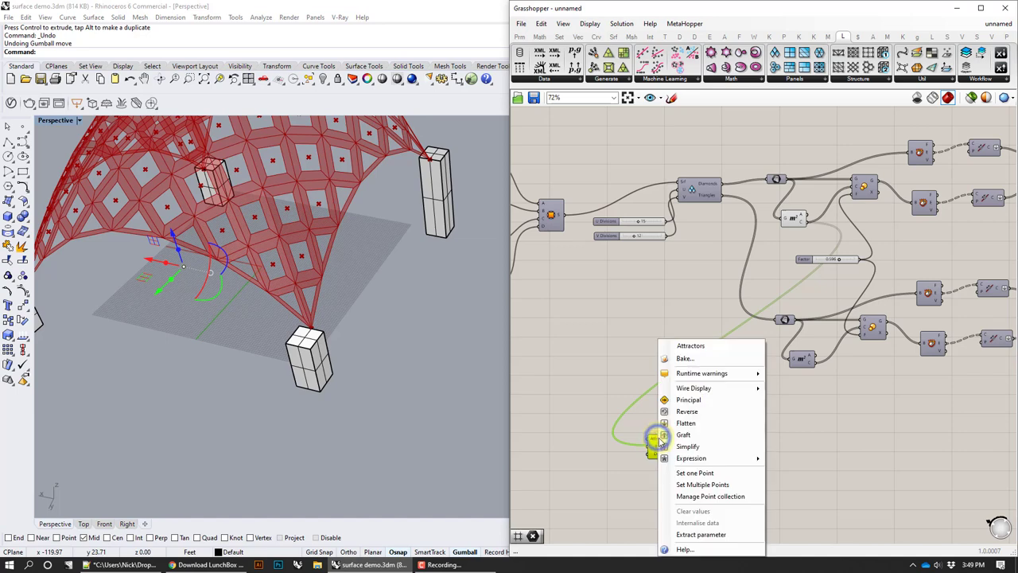
pyautogui.click(694, 474)
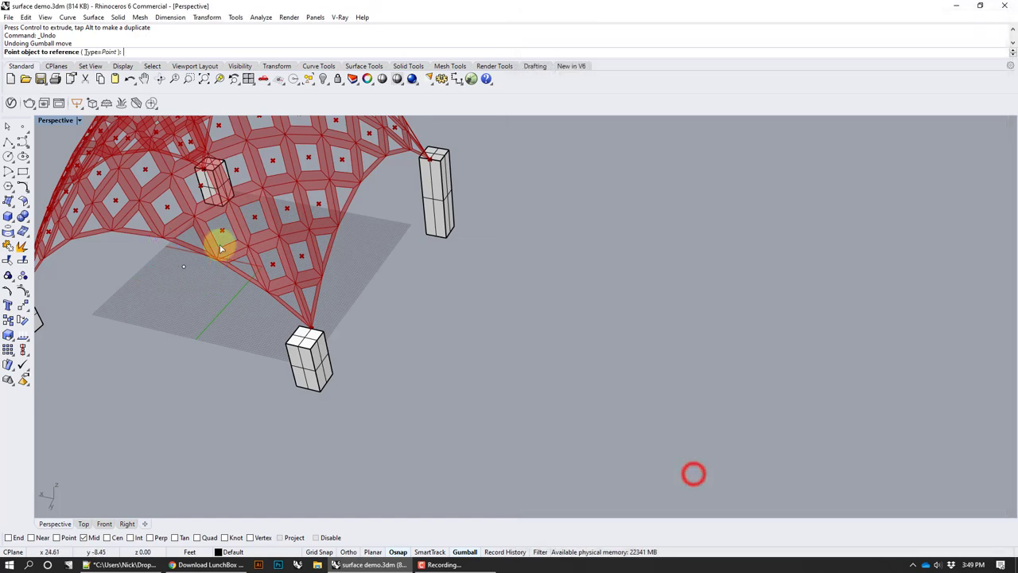
pyautogui.click(185, 270)
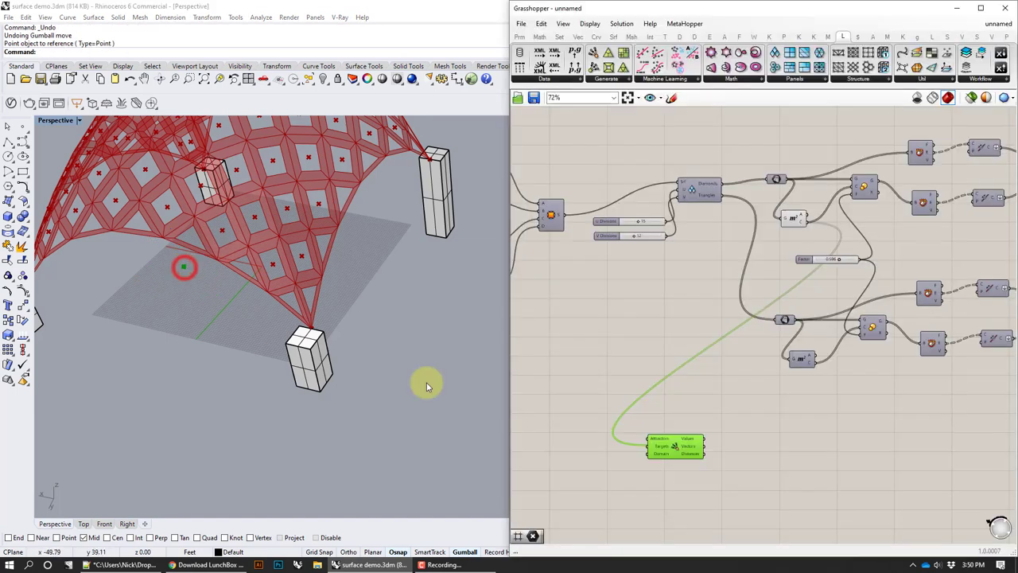
# Move the attractor point across the ground plane toward the front column and back near its original spot
pyautogui.click(182, 268)
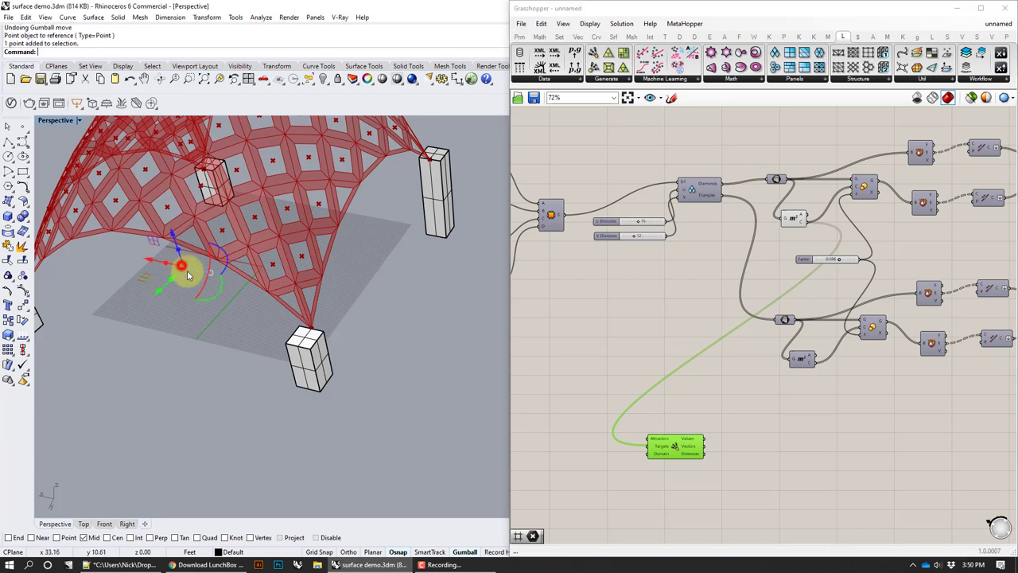
pyautogui.moveTo(182, 268); pyautogui.dragTo(246, 342)
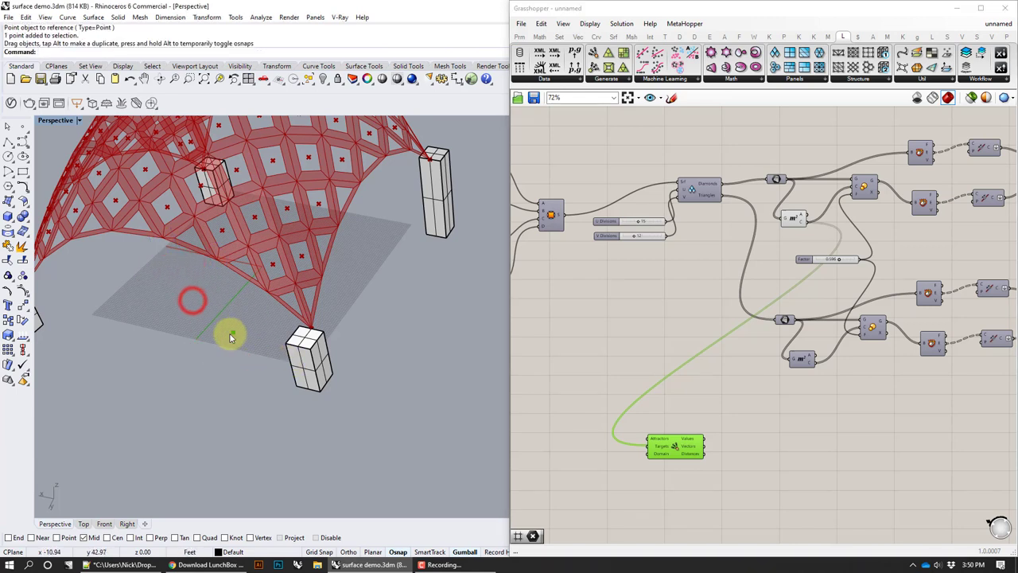
pyautogui.moveTo(232, 333); pyautogui.dragTo(179, 283)
pyautogui.moveTo(455, 331); pyautogui.dragTo(337, 291, button='right')
pyautogui.click(616, 80)
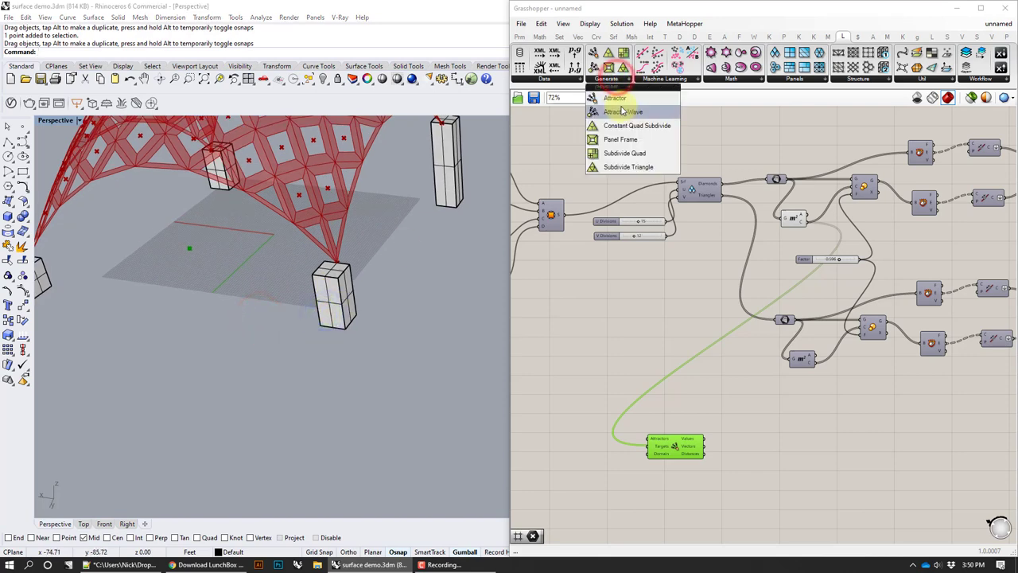
pyautogui.click(682, 323)
# Open the Attractor component's Domain input value for editing
pyautogui.moveTo(746, 315); pyautogui.dragTo(682, 321, button='right')
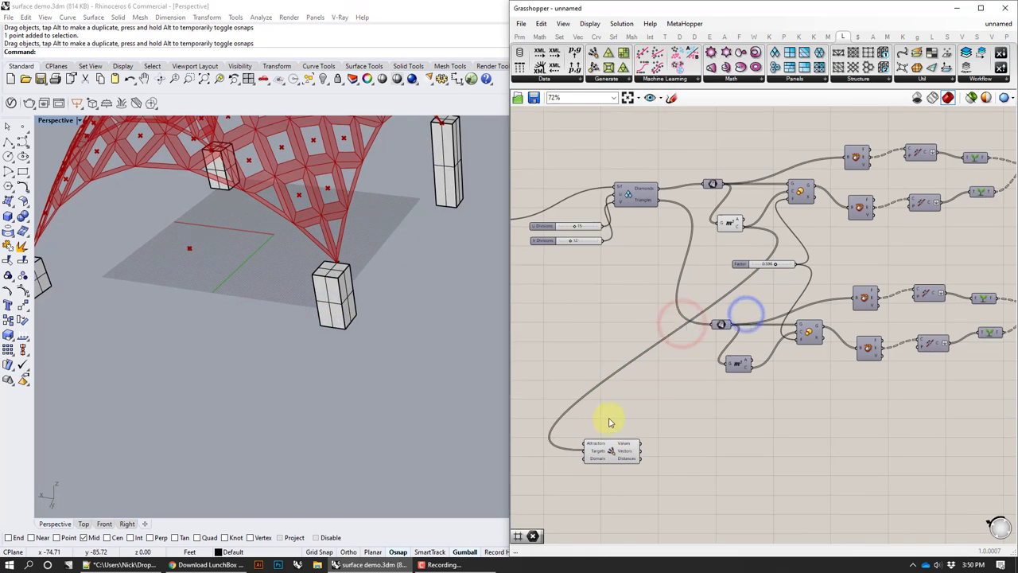
pyautogui.scroll(3, 609, 455)
pyautogui.moveTo(602, 461); pyautogui.dragTo(689, 406, button='right')
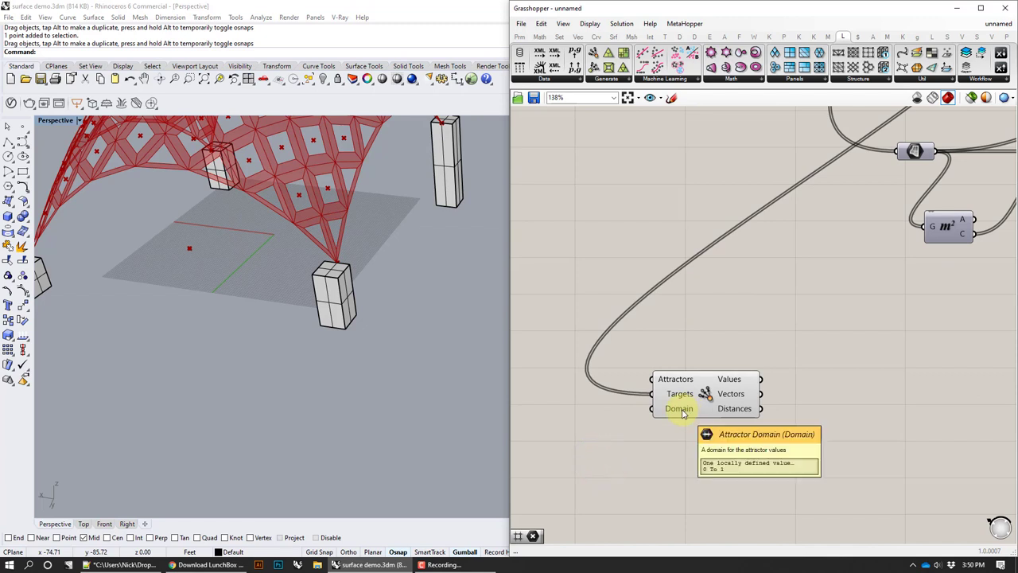
pyautogui.rightClick(682, 411)
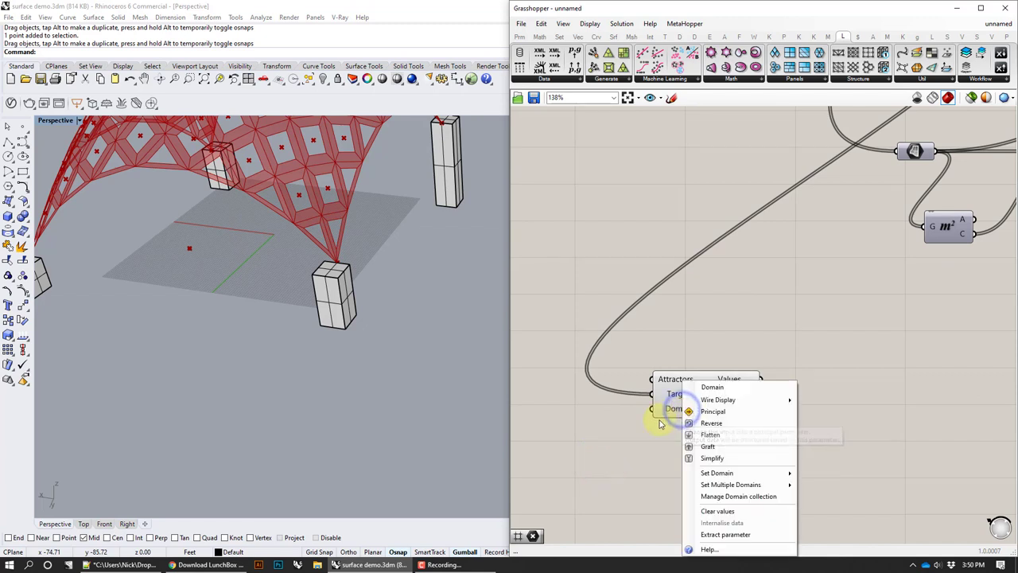
pyautogui.click(661, 417)
pyautogui.moveTo(678, 413)
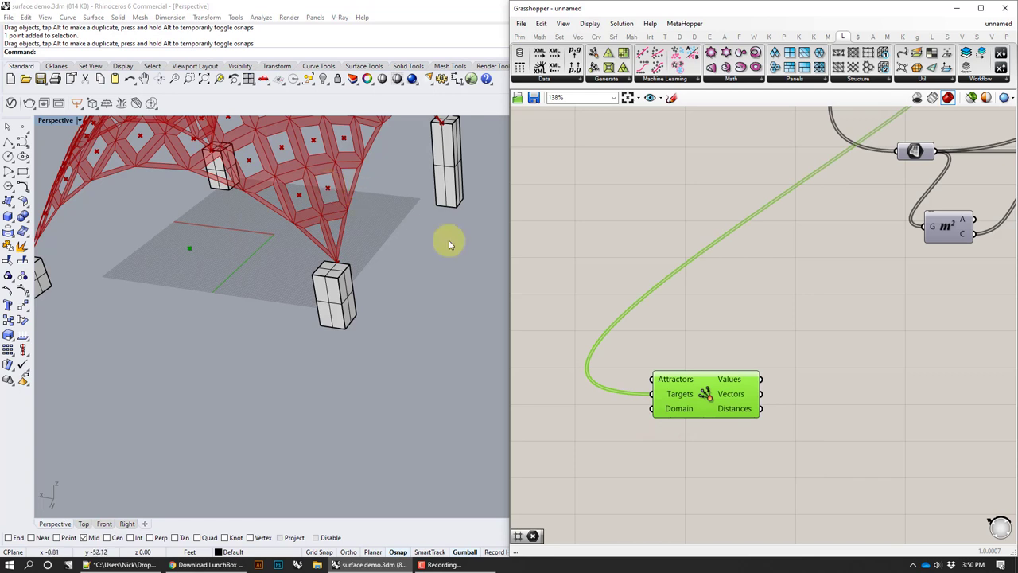
pyautogui.rightClick(675, 409)
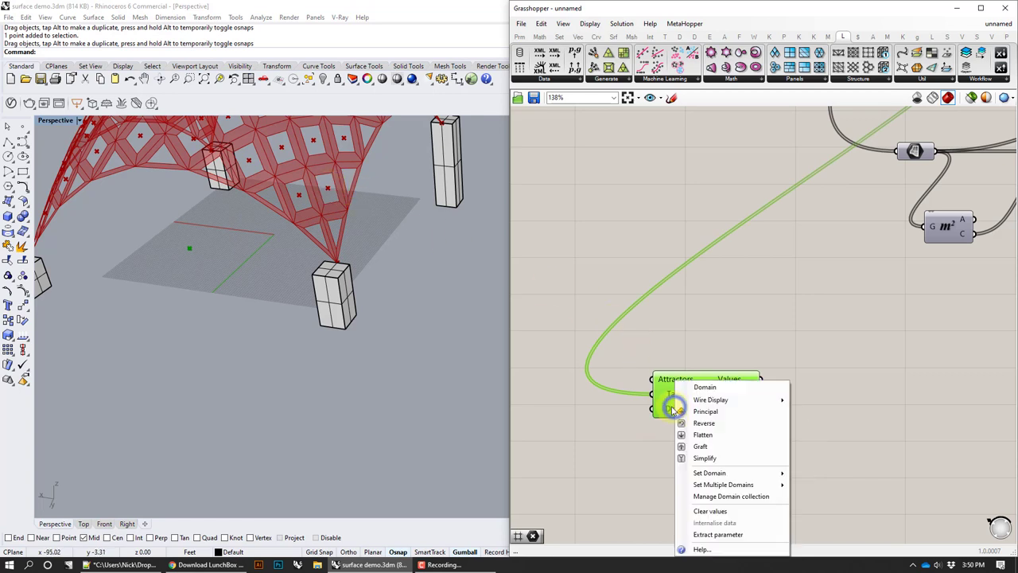
pyautogui.click(709, 473)
pyautogui.click(839, 478)
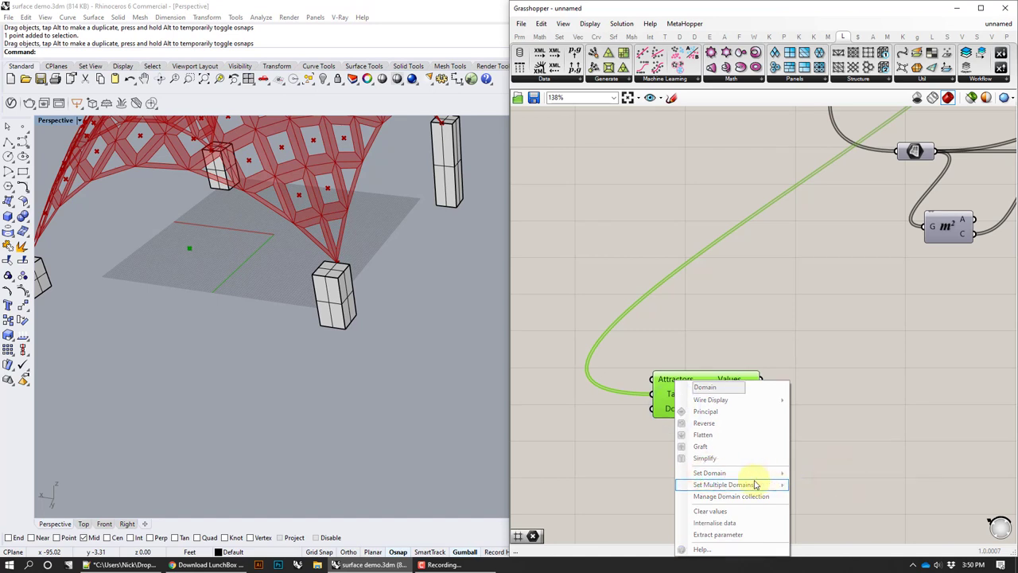
pyautogui.click(608, 458)
pyautogui.rightClick(675, 409)
pyautogui.click(745, 472)
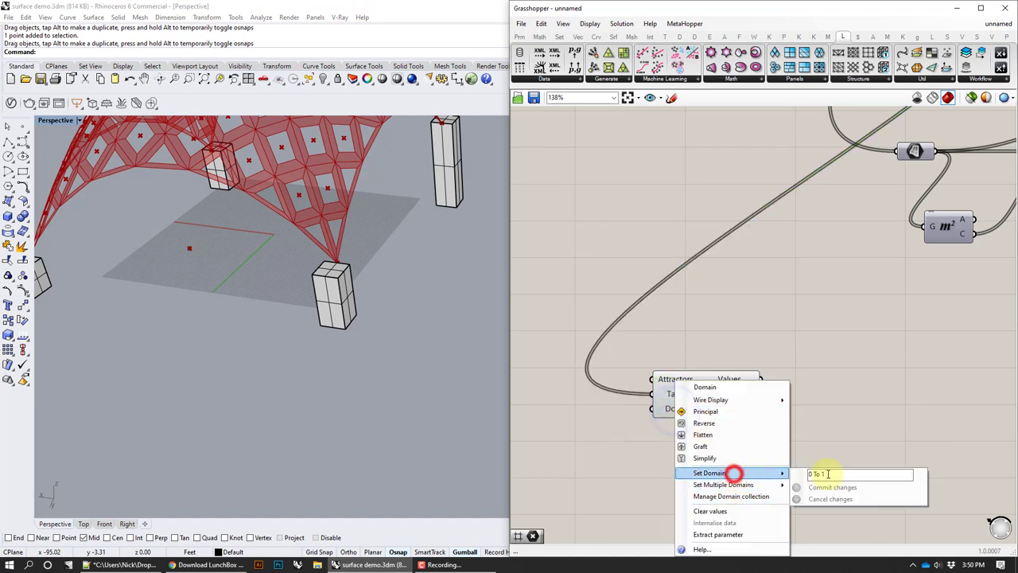
# Set the attractor component's domain to 0.2 To 0.85 and feed its Values output into the diamond panels' Scale factor
pyautogui.click(829, 474)
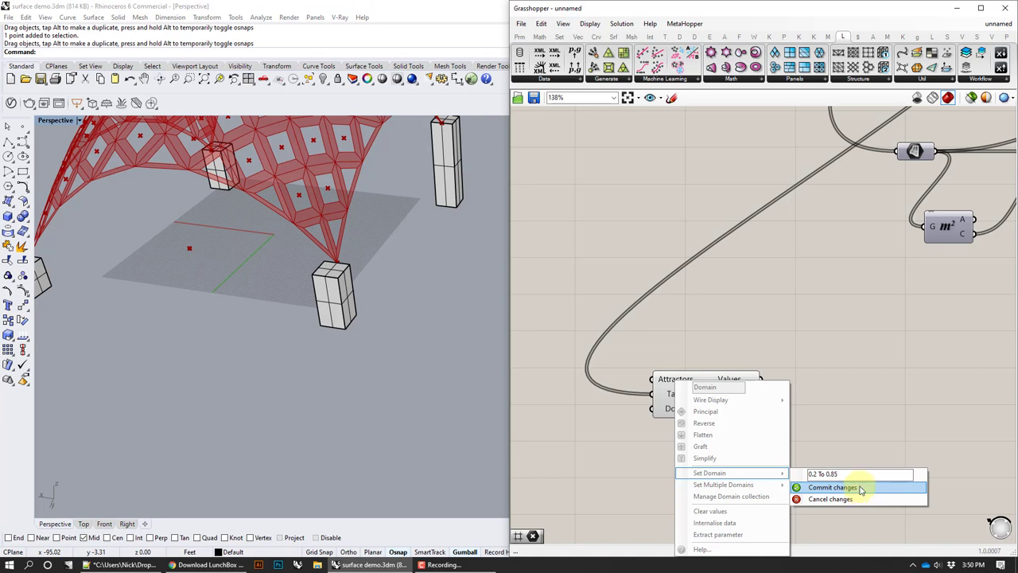
pyautogui.click(860, 488)
pyautogui.scroll(-2, 811, 341)
pyautogui.moveTo(823, 341); pyautogui.dragTo(738, 446, button='right')
pyautogui.moveTo(713, 422)
pyautogui.scroll(-1, 741, 448)
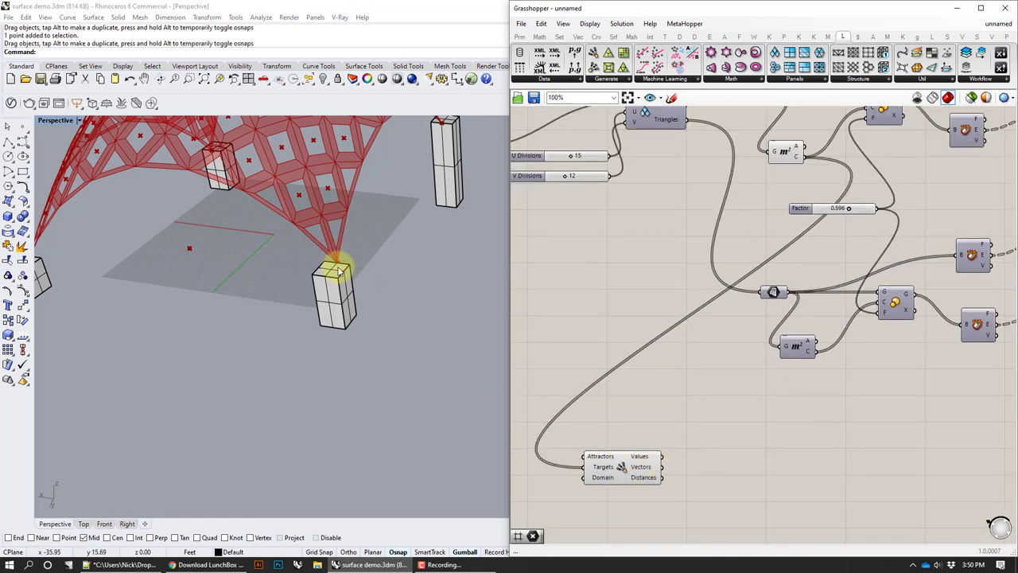
pyautogui.scroll(-1, 705, 446)
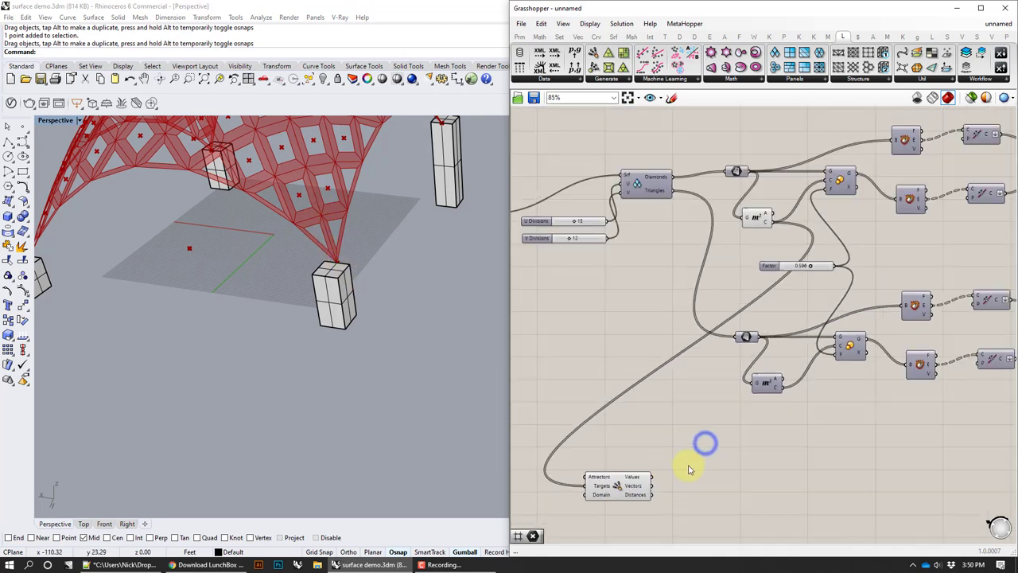
pyautogui.moveTo(806, 459); pyautogui.dragTo(828, 191)
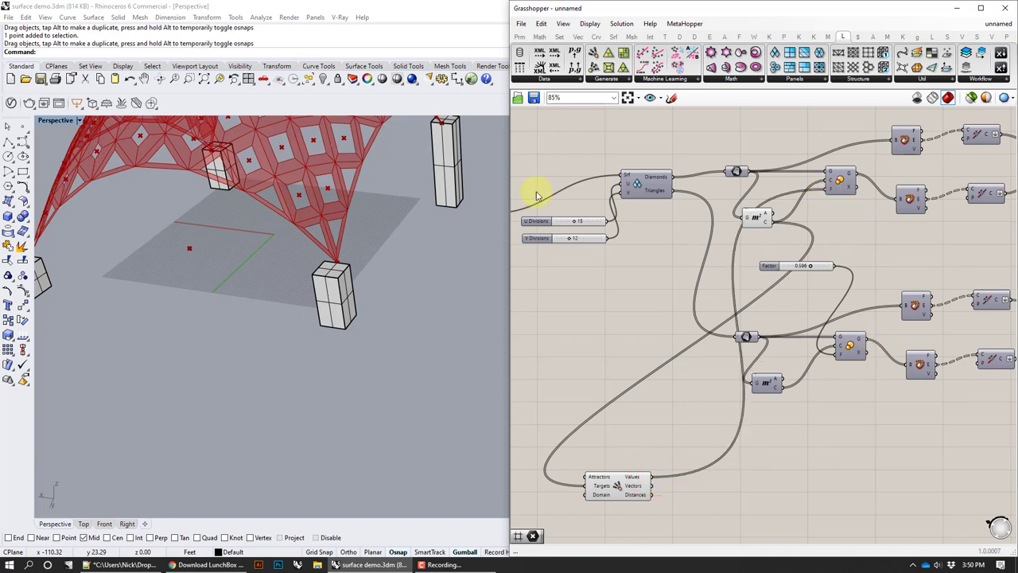
# Switch the viewport to the Top view and move the attractor point across the surface to test the panel openings
pyautogui.moveTo(346, 196); pyautogui.dragTo(350, 231, button='right')
pyautogui.write('tt')
pyautogui.press('Return')
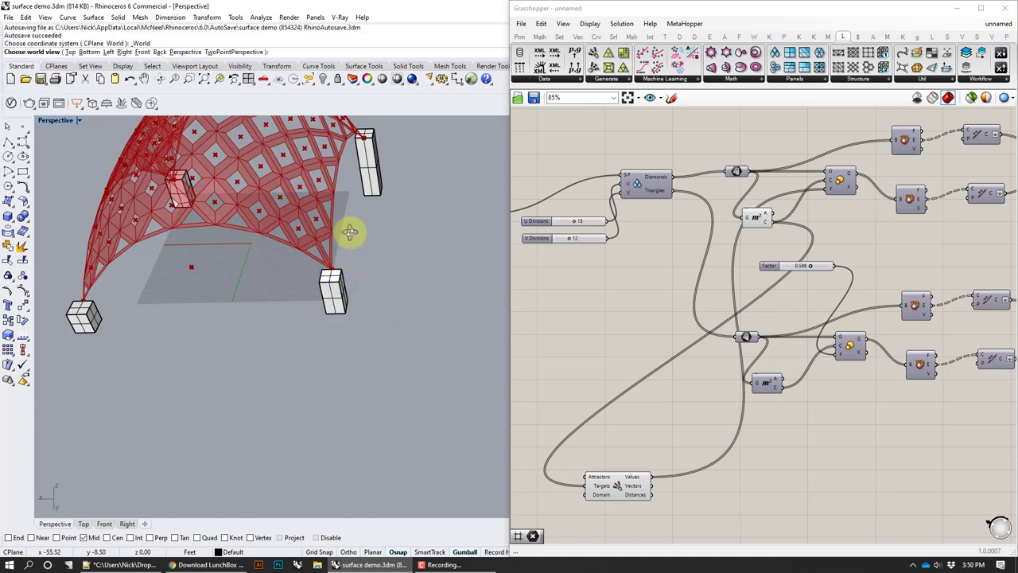
pyautogui.scroll(-15, 334, 264)
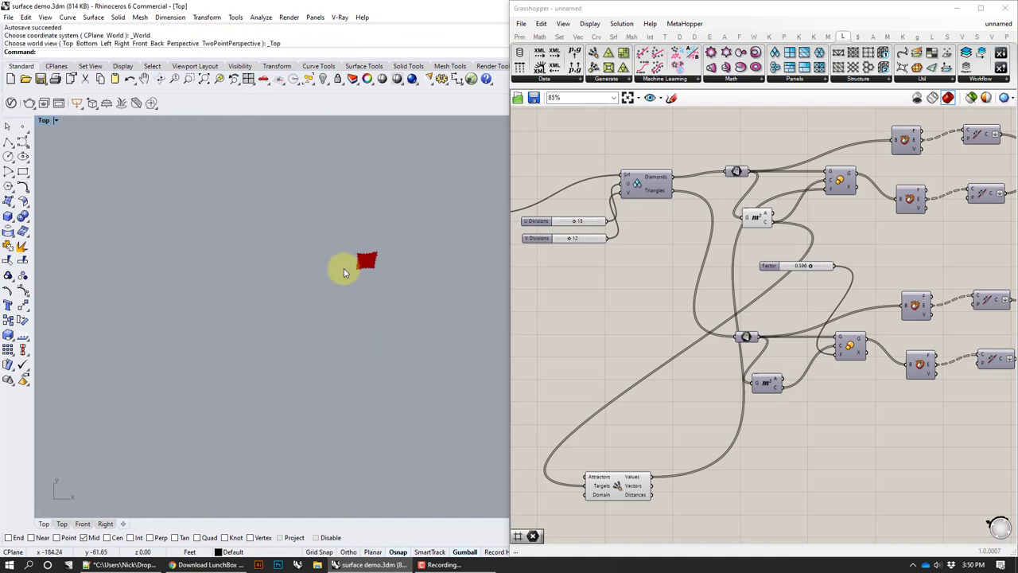
pyautogui.scroll(10, 346, 268)
pyautogui.moveTo(429, 237); pyautogui.dragTo(317, 311, button='right')
pyautogui.scroll(5, 317, 306)
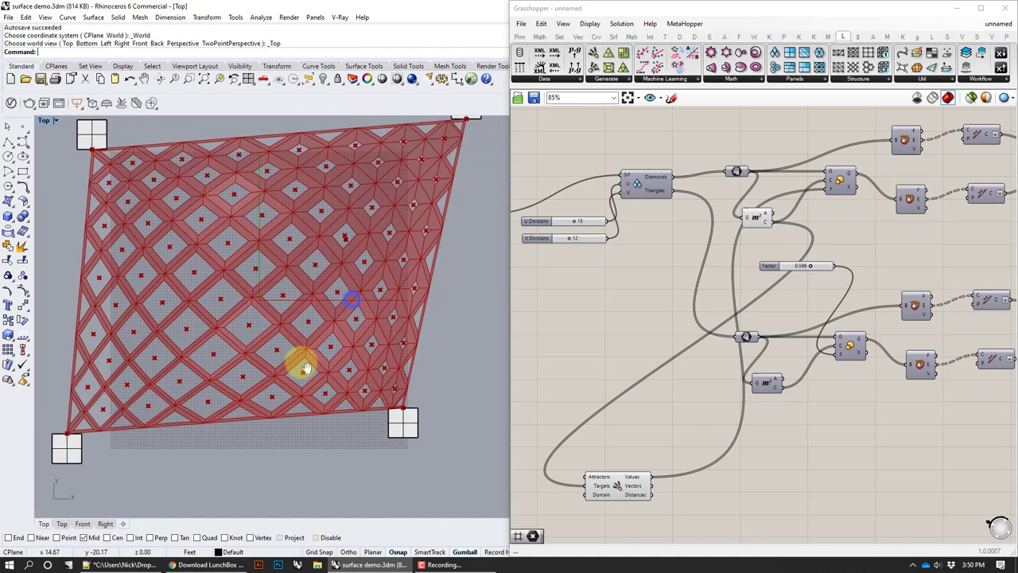
pyautogui.click(391, 162)
pyautogui.scroll(-1, 368, 267)
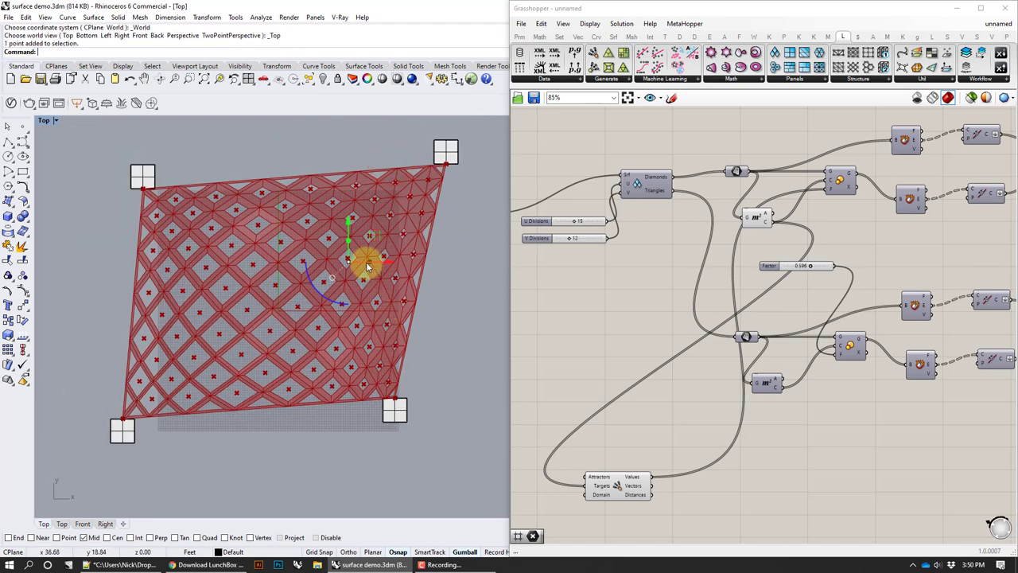
pyautogui.moveTo(370, 245); pyautogui.dragTo(299, 272)
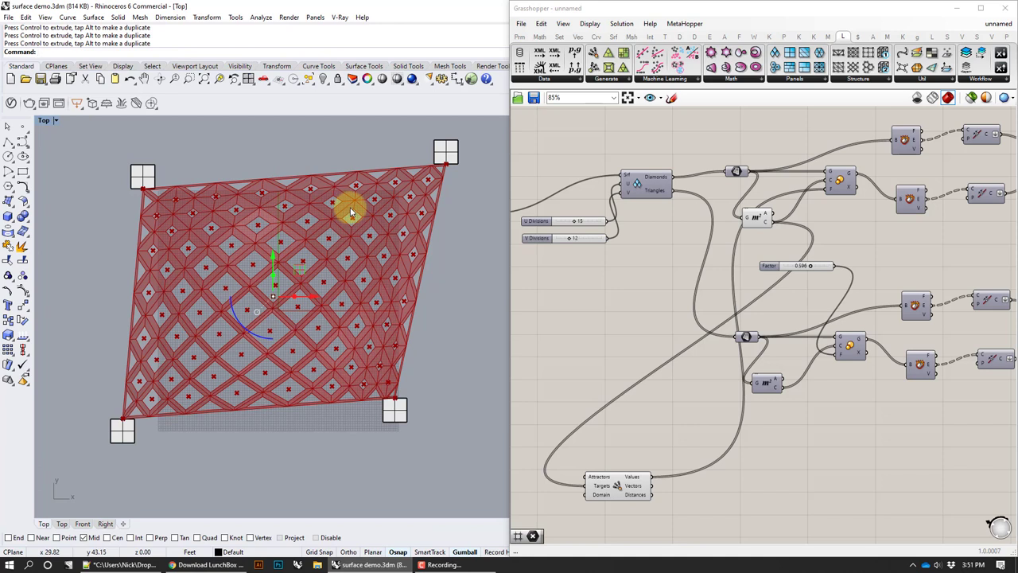
# Add a Deconstruct point component near the attractor component and feed it the centroids from the diamond panels' Area component
pyautogui.click(673, 371)
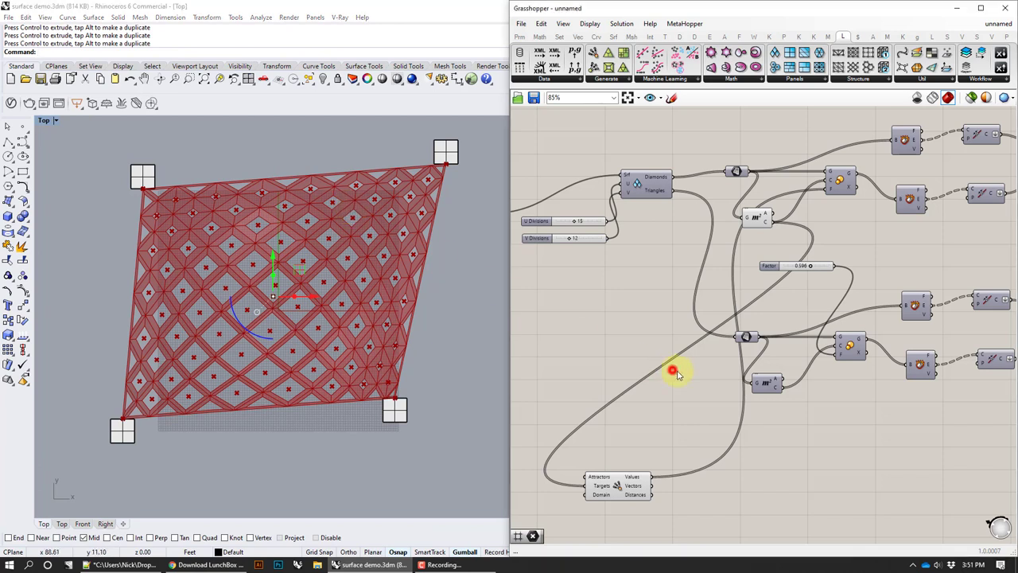
pyautogui.moveTo(711, 408); pyautogui.dragTo(668, 359, button='right')
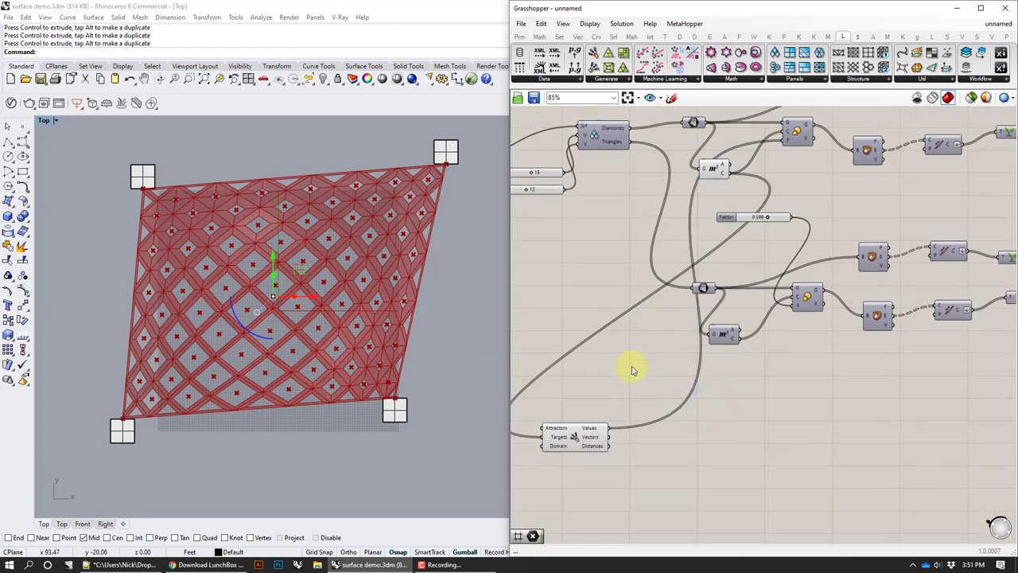
pyautogui.click(711, 180)
pyautogui.doubleClick(790, 406)
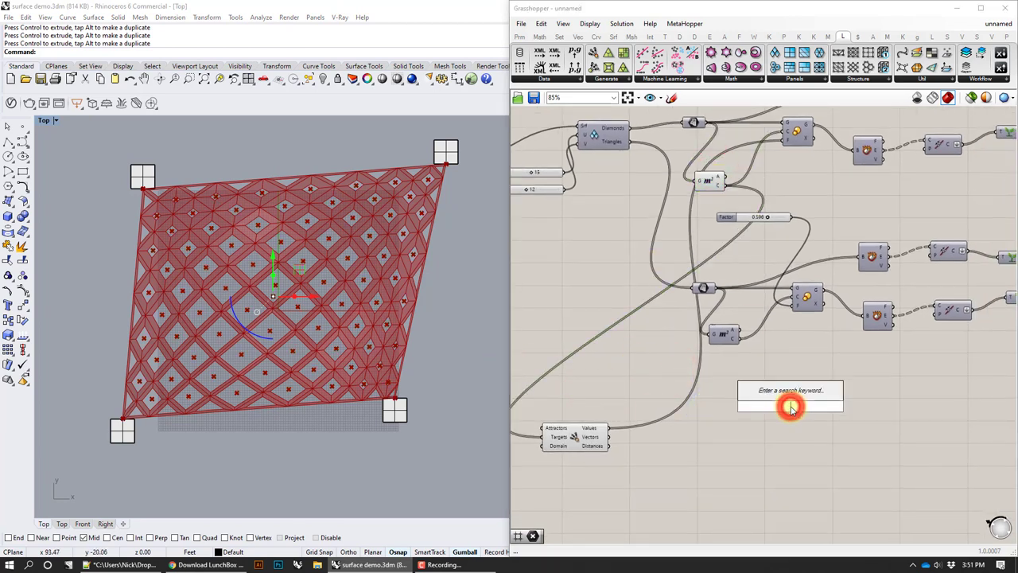
pyautogui.write('decon')
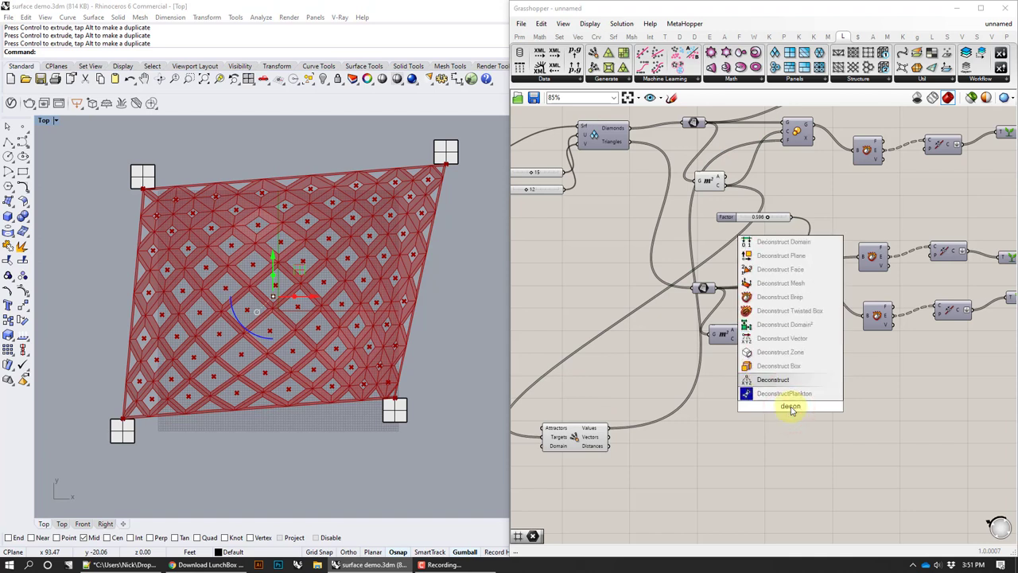
pyautogui.press('Return')
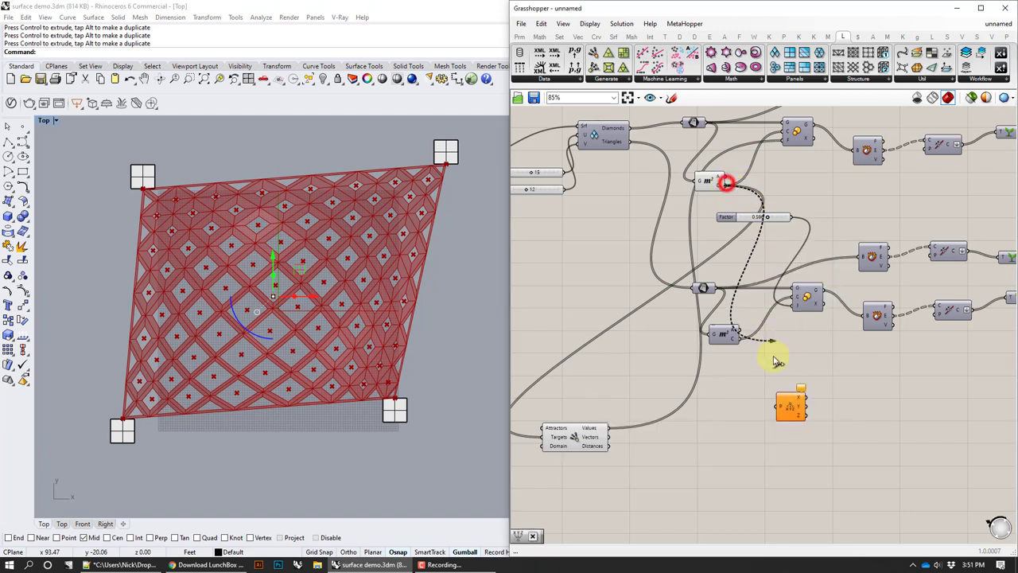
pyautogui.moveTo(773, 359); pyautogui.dragTo(777, 406)
pyautogui.moveTo(786, 406); pyautogui.dragTo(753, 396)
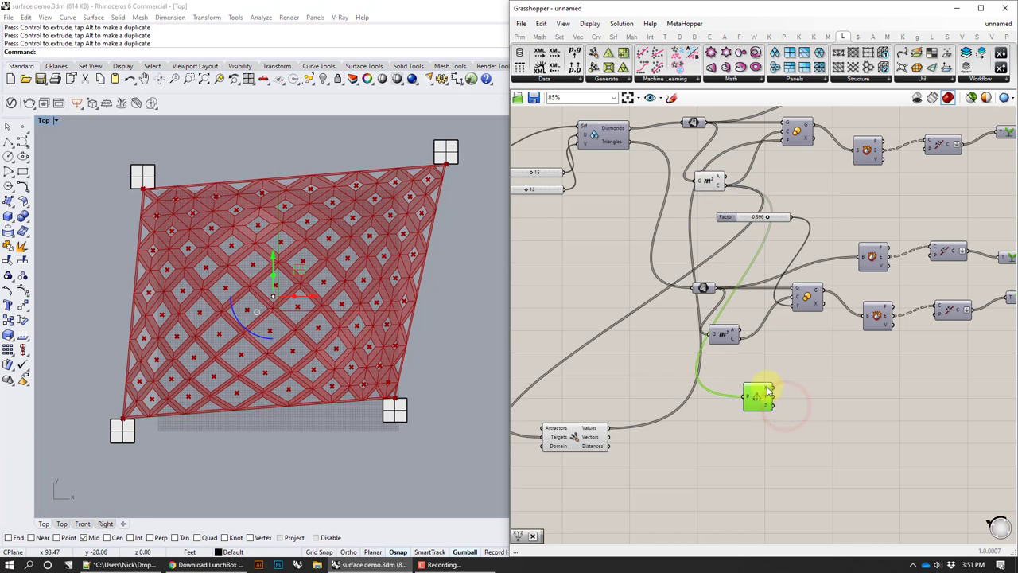
# Add a Construct Point component beside the Deconstruct component and connect only the X and Y coordinates to it
pyautogui.moveTo(770, 405)
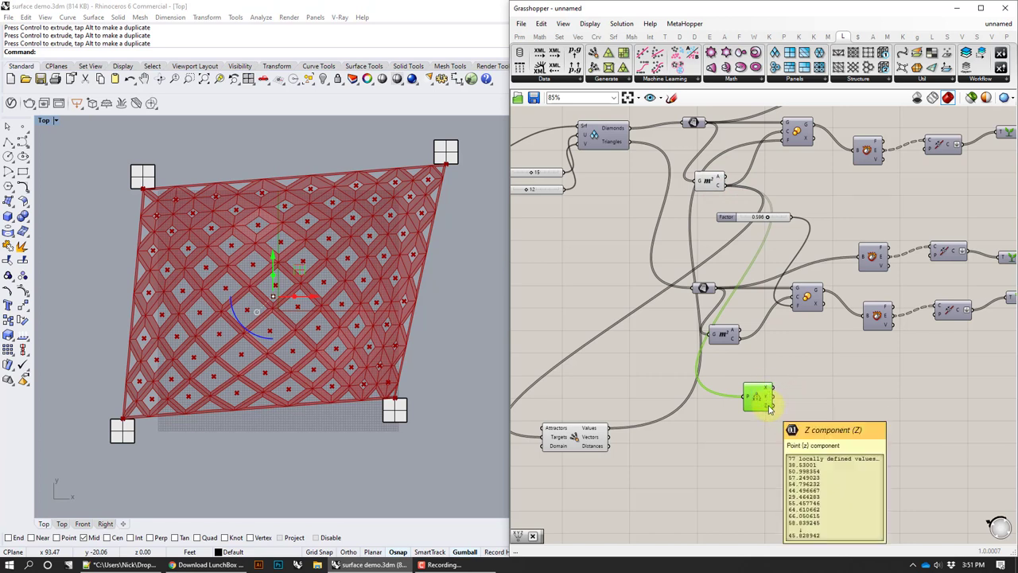
pyautogui.doubleClick(821, 411)
pyautogui.write('constru')
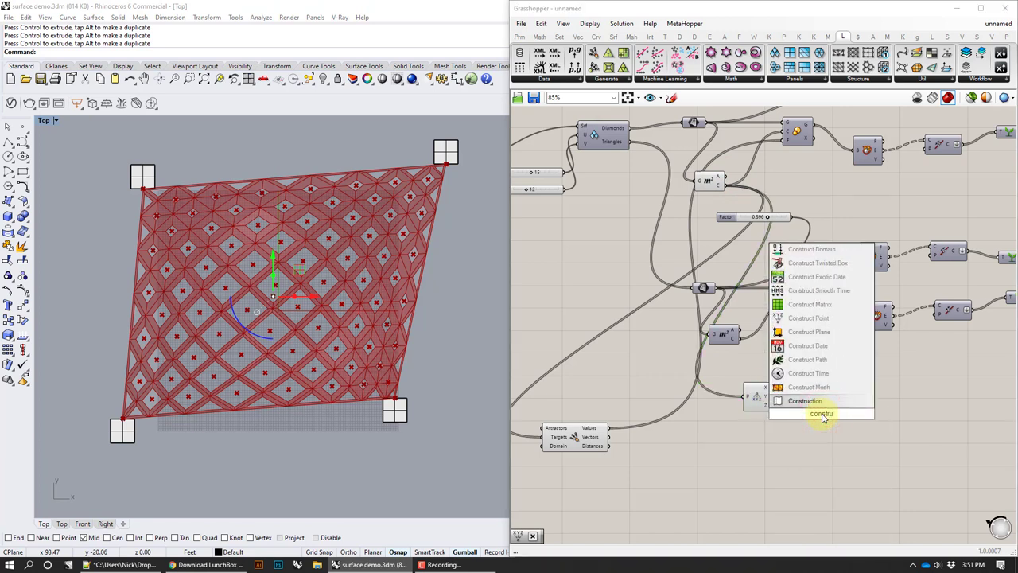
pyautogui.click(811, 318)
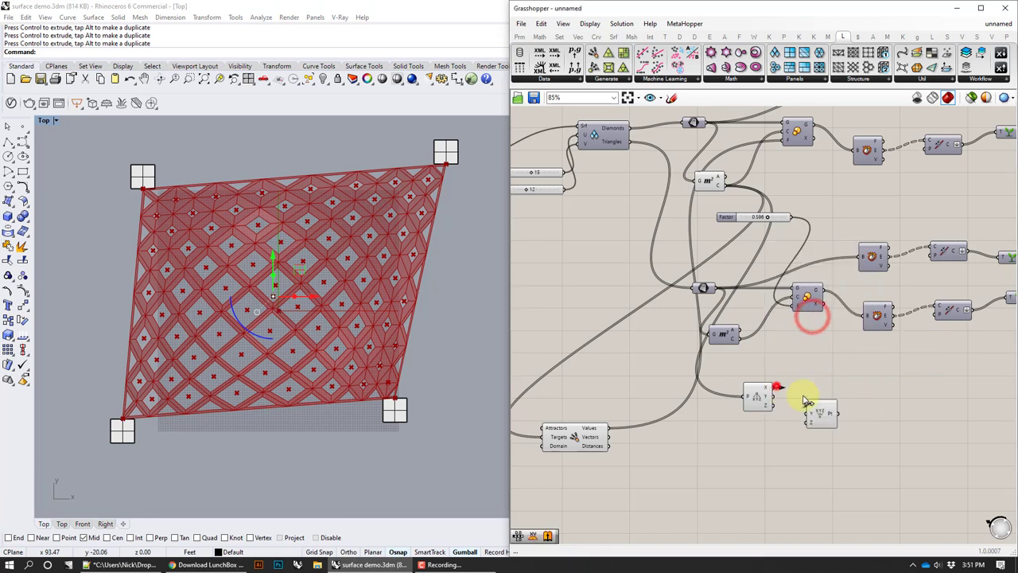
pyautogui.moveTo(806, 402); pyautogui.dragTo(778, 390)
pyautogui.moveTo(802, 422); pyautogui.dragTo(804, 418)
pyautogui.moveTo(820, 416); pyautogui.dragTo(801, 400)
# Switch the viewport to Perspective and examine the flattened points on the ground plane beneath the canopy
pyautogui.click(55, 122)
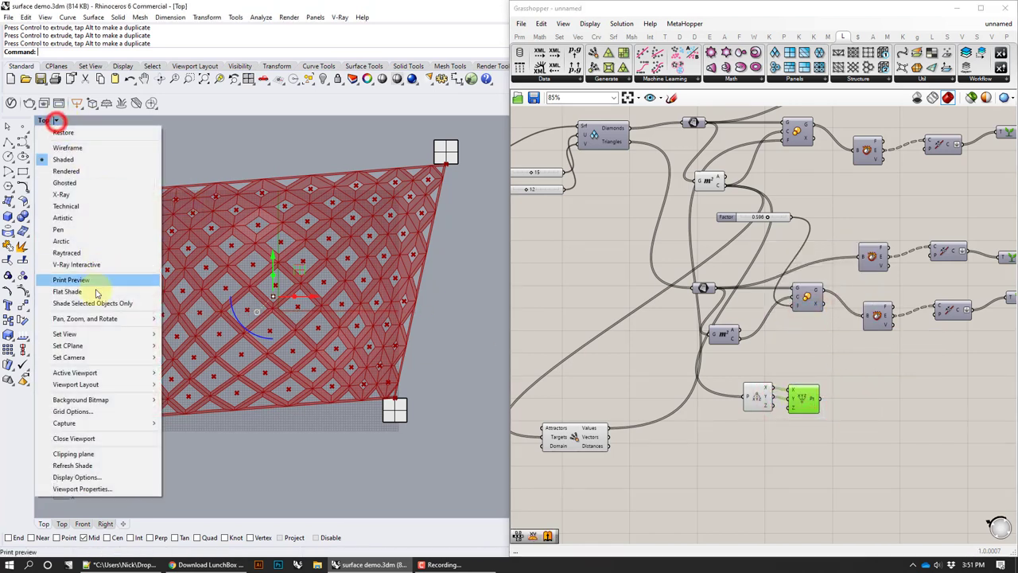
pyautogui.click(83, 332)
pyautogui.click(205, 422)
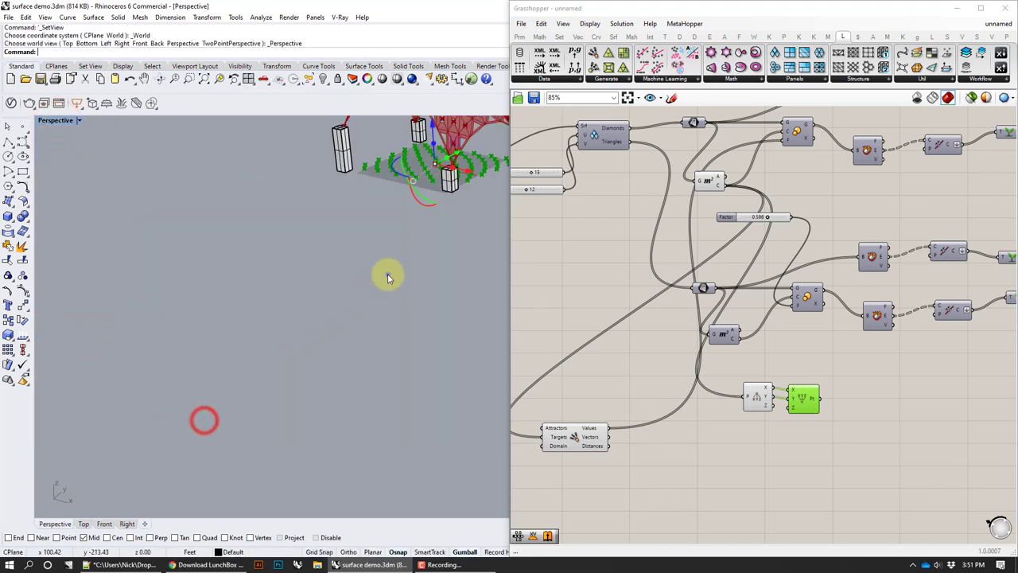
pyautogui.moveTo(386, 274); pyautogui.dragTo(472, 266, button='right')
pyautogui.click(472, 265)
pyautogui.scroll(7, 434, 195)
pyautogui.moveTo(435, 197); pyautogui.dragTo(421, 230, button='right')
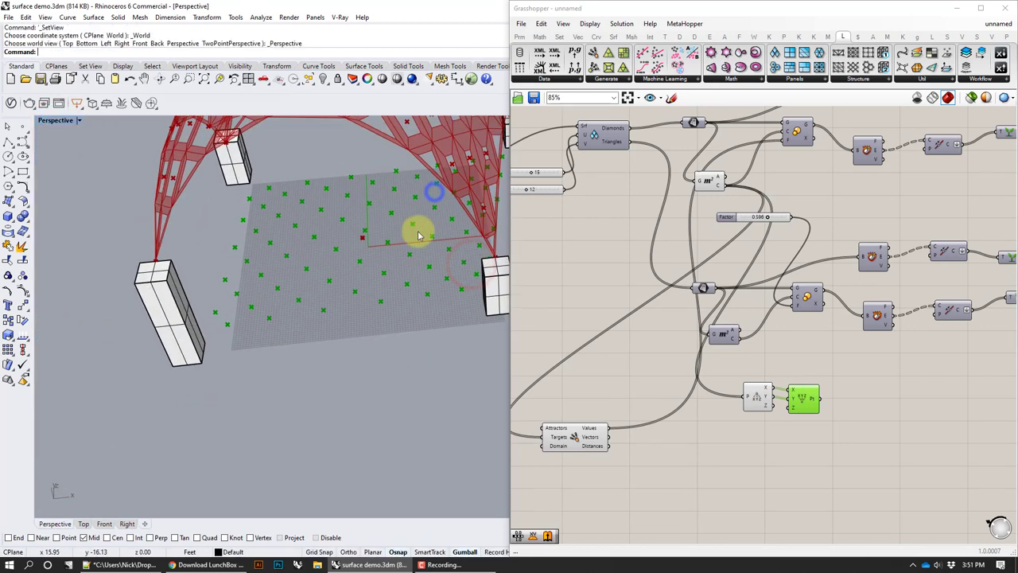
pyautogui.scroll(-3, 390, 259)
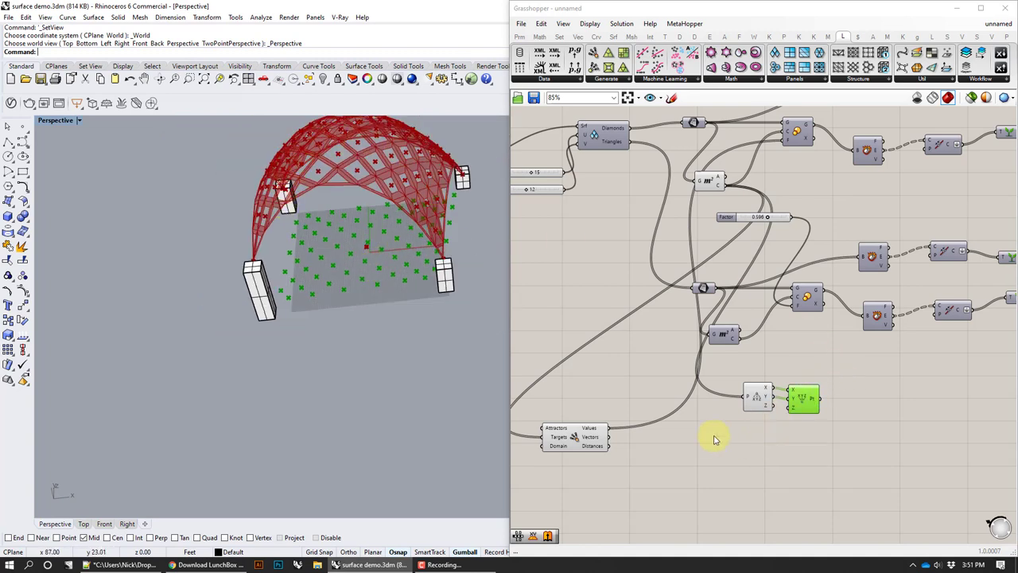
# Replace the attractor's Targets input with the constructed points, and arrange the point components and the diamond panels' Area component in a tidy chain
pyautogui.moveTo(575, 436); pyautogui.dragTo(872, 443)
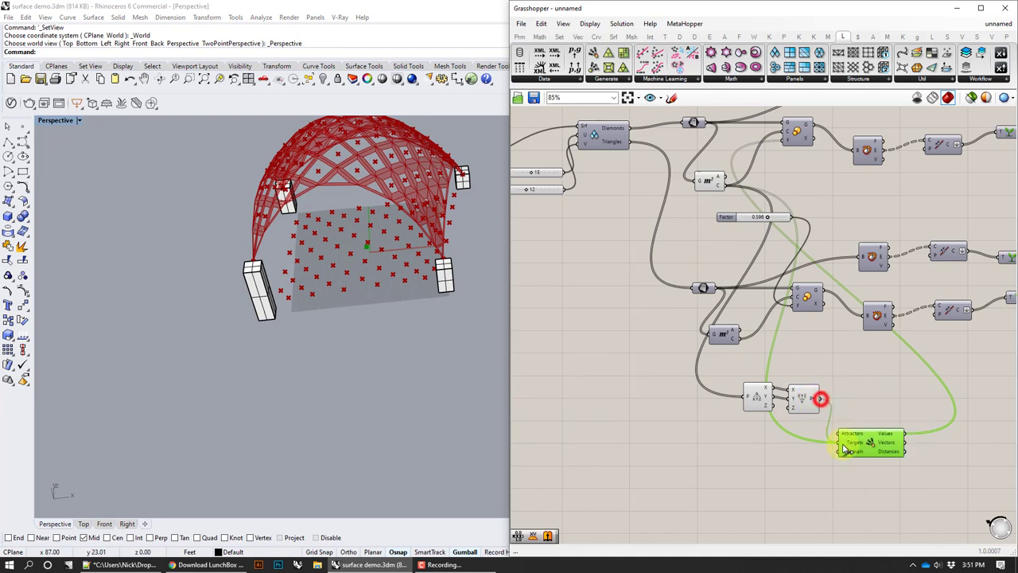
pyautogui.moveTo(845, 449); pyautogui.dragTo(871, 407)
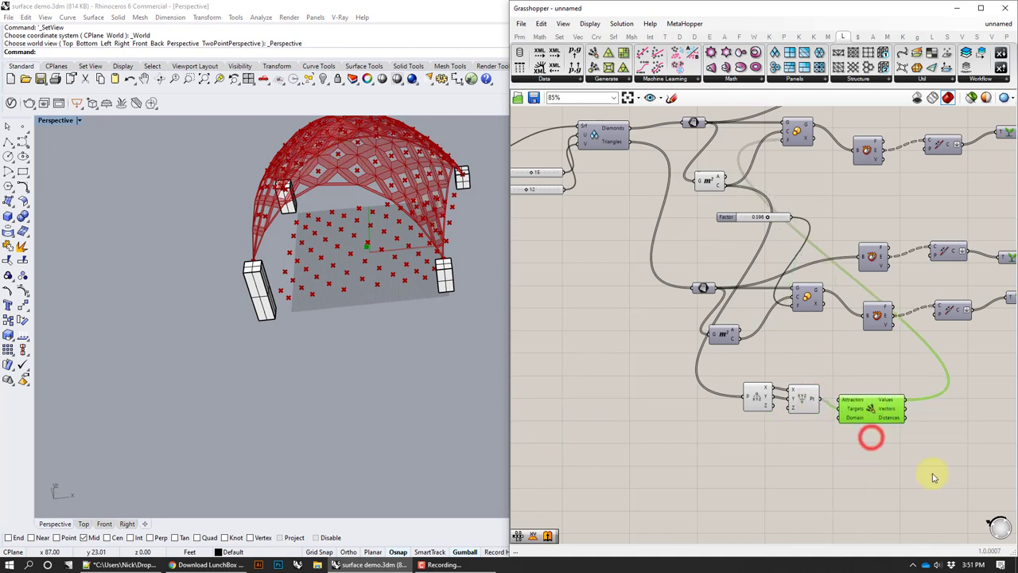
pyautogui.moveTo(915, 465); pyautogui.dragTo(547, 385)
pyautogui.moveTo(581, 253); pyautogui.dragTo(653, 305, button='right')
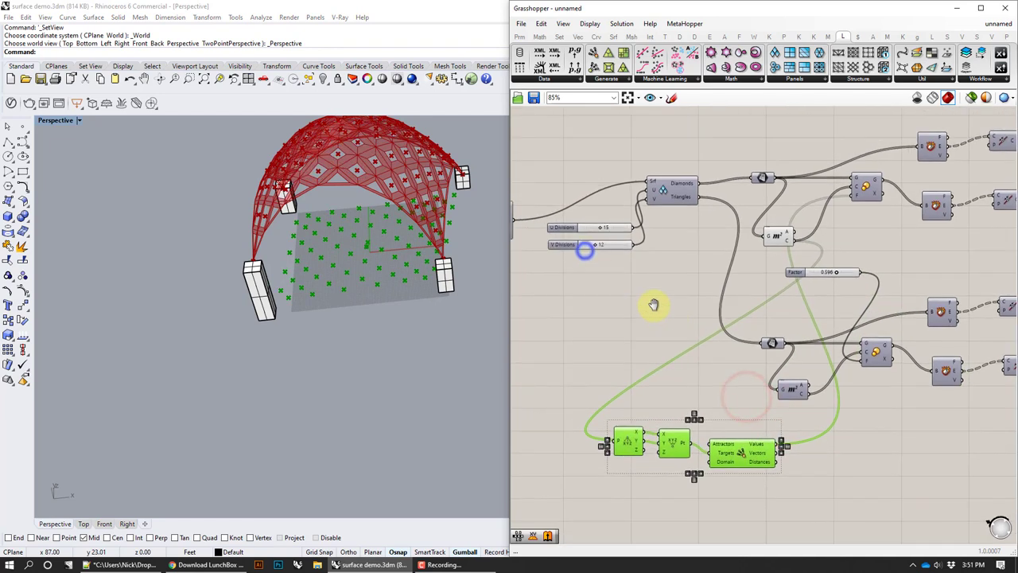
pyautogui.moveTo(784, 235); pyautogui.dragTo(602, 363)
pyautogui.click(643, 317)
# Switch the viewport to the Top view and move the attractor point to the upper-right corner, and finally to the surface's lower-left corner
pyautogui.moveTo(405, 284); pyautogui.dragTo(406, 292, button='right')
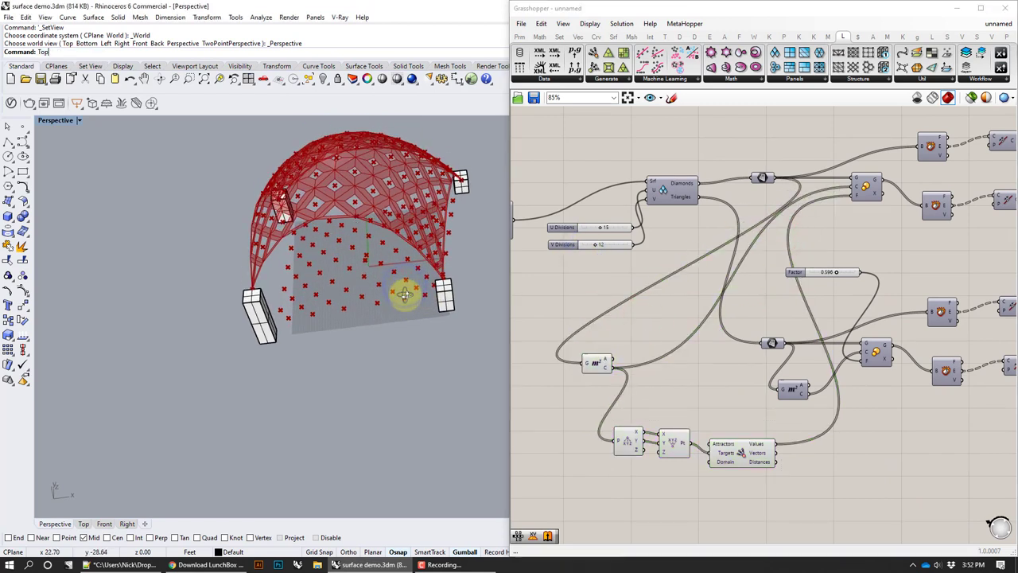
pyautogui.press('Return')
pyautogui.click(376, 327)
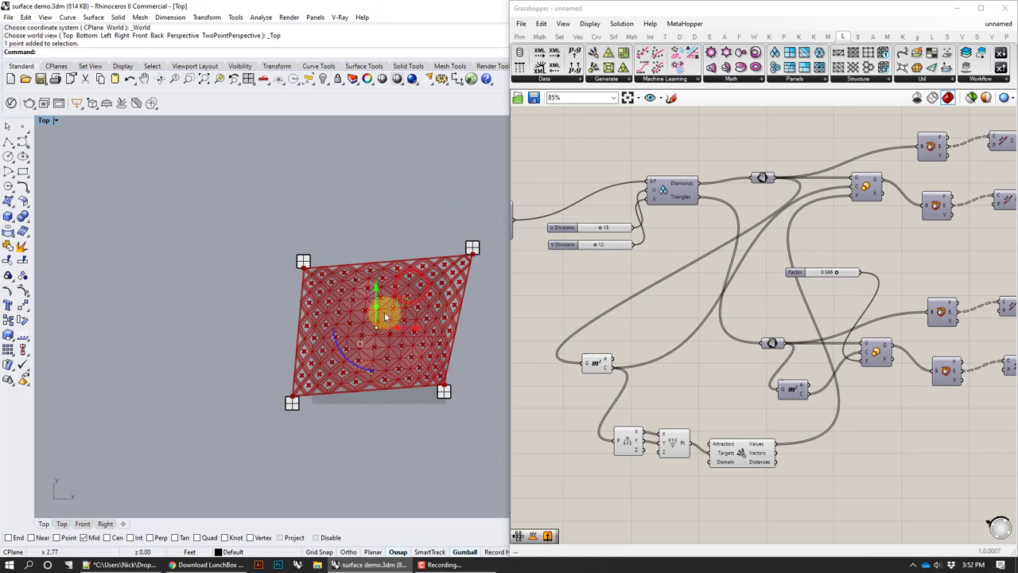
pyautogui.moveTo(400, 303); pyautogui.dragTo(459, 246)
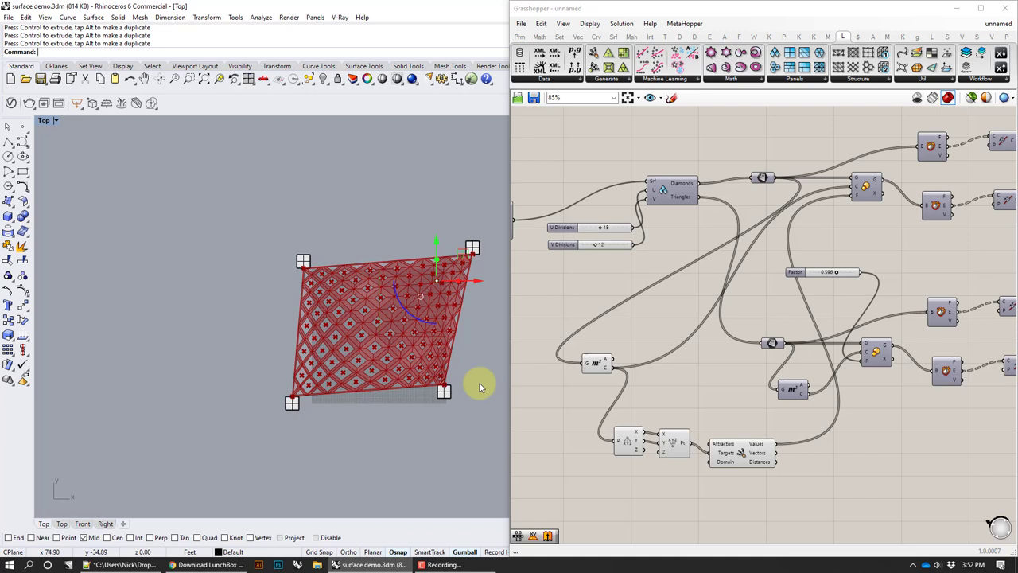
pyautogui.click(458, 275)
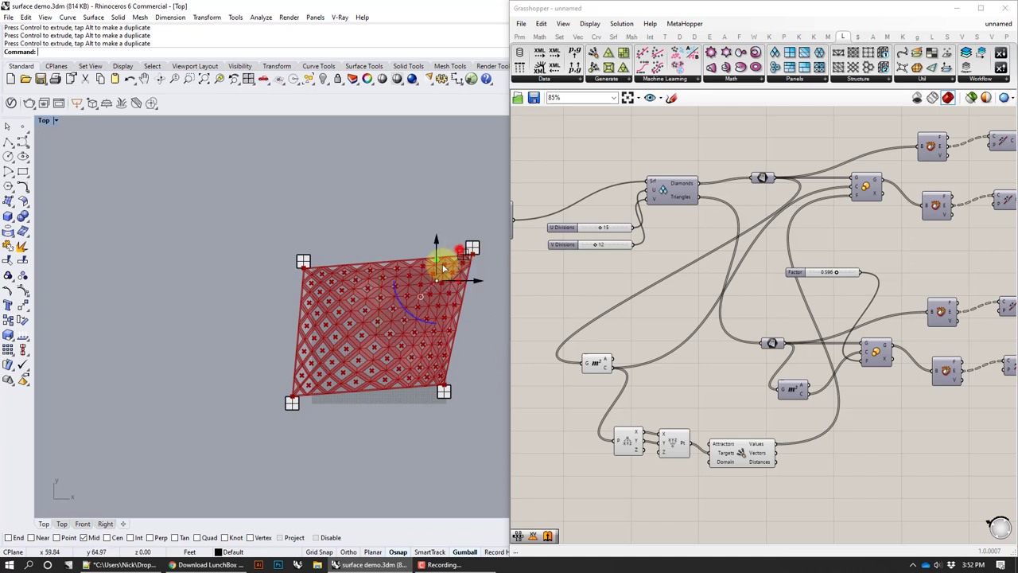
pyautogui.moveTo(444, 268); pyautogui.dragTo(322, 352)
# Add a Subtraction component after the attractor component and set its A input to 1
pyautogui.moveTo(737, 393); pyautogui.dragTo(660, 363, button='right')
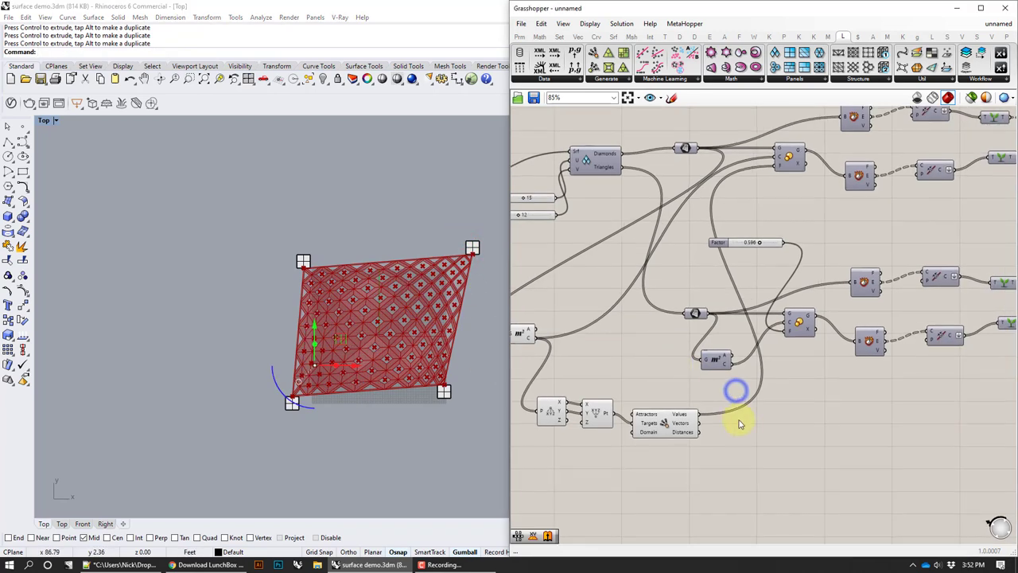
pyautogui.doubleClick(753, 442)
pyautogui.write('sub')
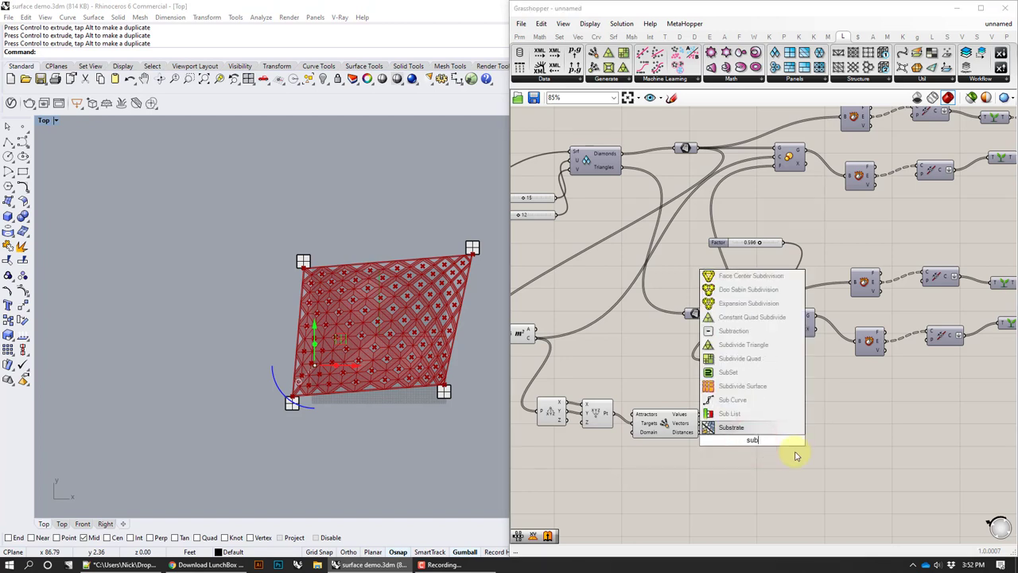
pyautogui.write('t')
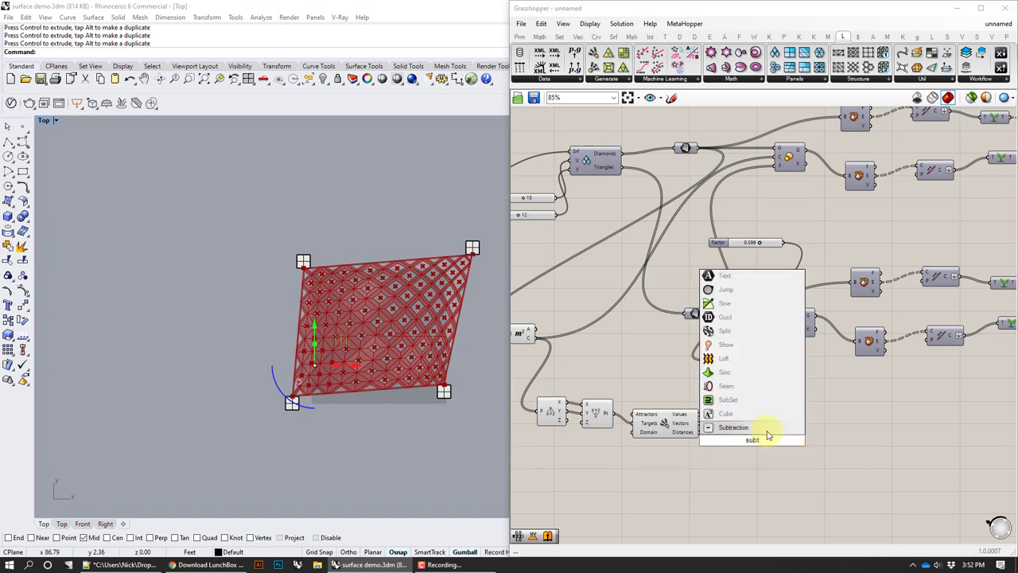
pyautogui.click(769, 430)
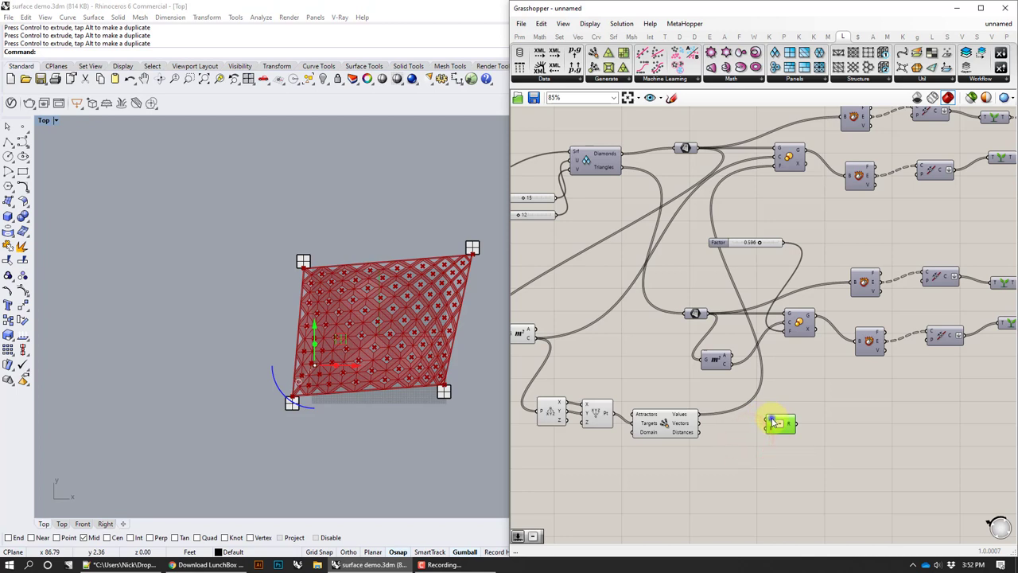
pyautogui.rightClick(775, 422)
pyautogui.moveTo(828, 472)
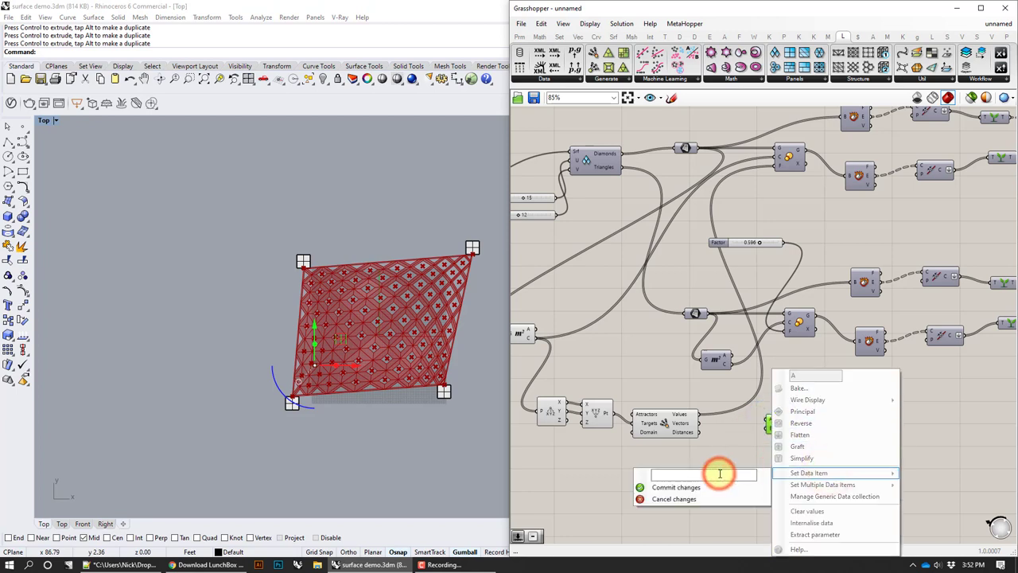
pyautogui.write('1')
pyautogui.click(716, 485)
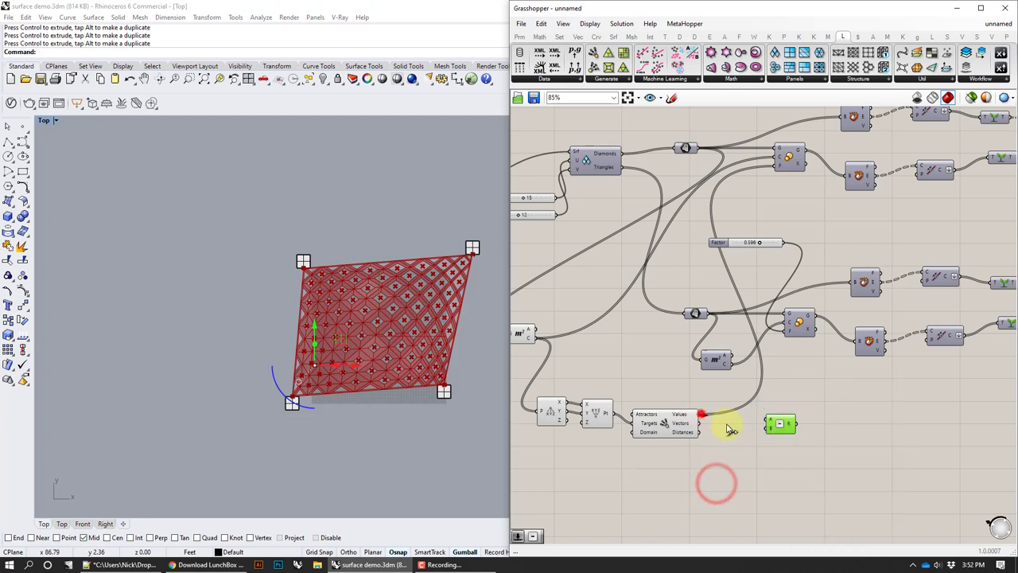
# Subtract the attractor Values from 1, feed the result into the diamond panels' Scale factor, and move the attractor point toward the surface's upper edge
pyautogui.moveTo(701, 414); pyautogui.dragTo(802, 429)
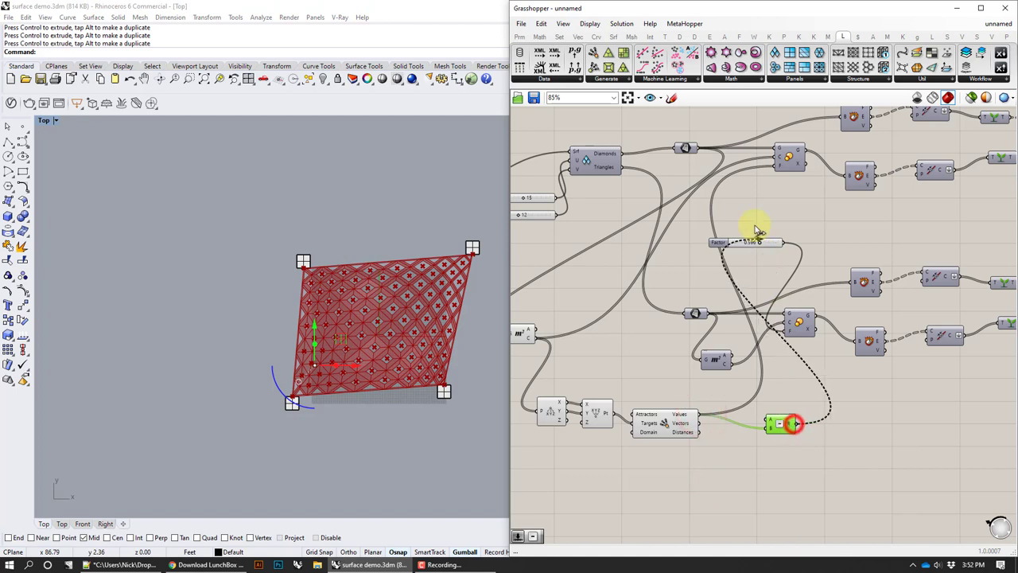
pyautogui.moveTo(760, 231); pyautogui.dragTo(776, 167)
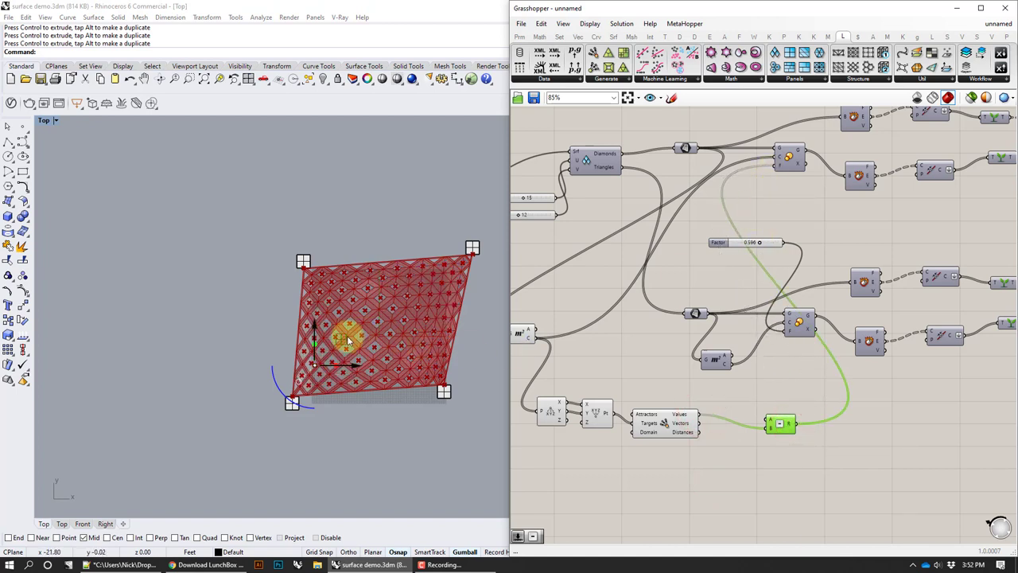
pyautogui.moveTo(339, 337); pyautogui.dragTo(370, 273)
# Tidy the definition by placing the Subtraction component close to the attractor component and the Factor slider nearer the triangle panels' Scale component
pyautogui.moveTo(776, 373); pyautogui.dragTo(735, 375, button='right')
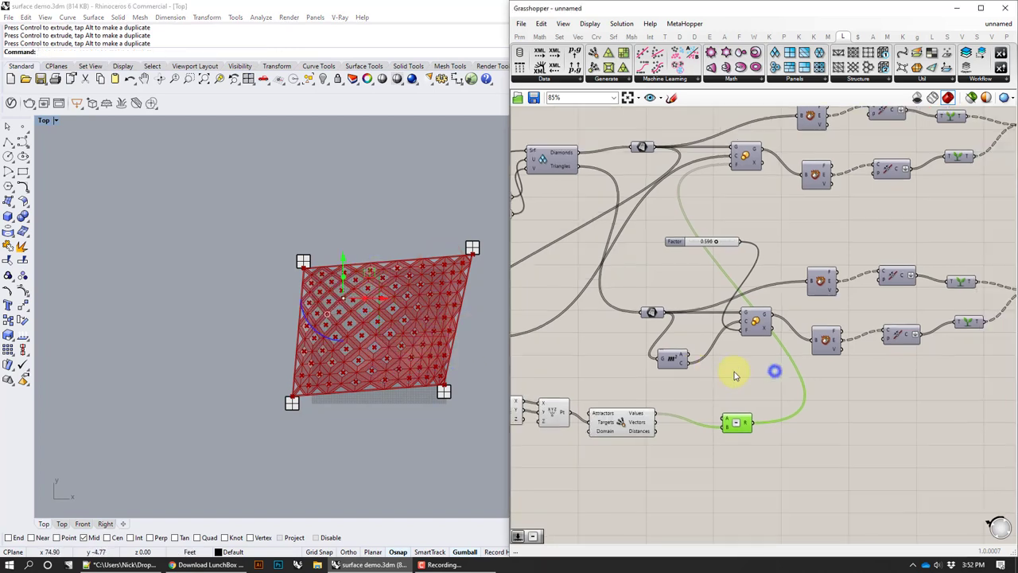
pyautogui.moveTo(737, 422); pyautogui.dragTo(696, 420)
pyautogui.moveTo(732, 376); pyautogui.dragTo(801, 391, button='right')
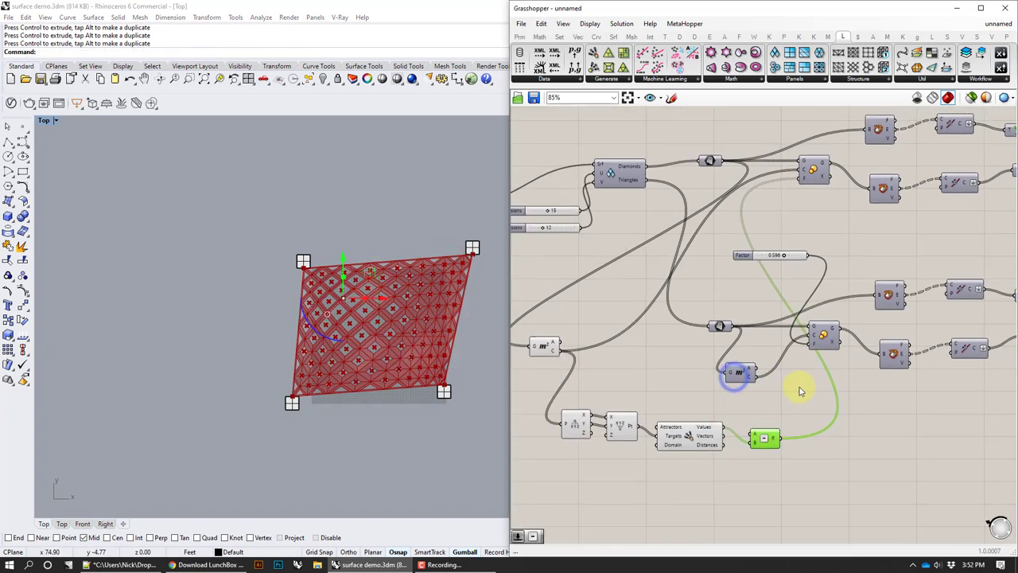
pyautogui.scroll(-1, 784, 412)
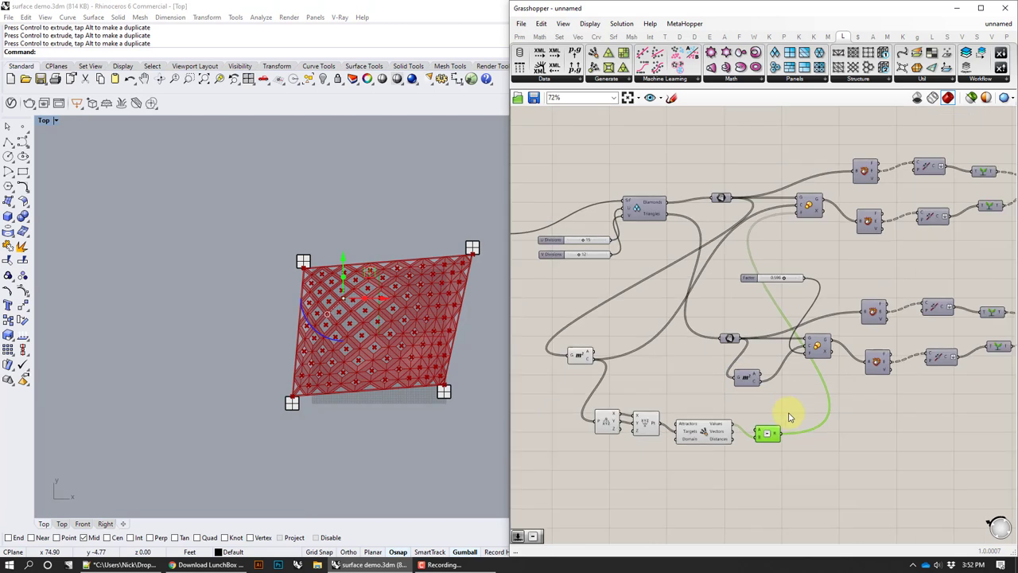
pyautogui.scroll(1, 788, 406)
pyautogui.scroll(-1, 849, 250)
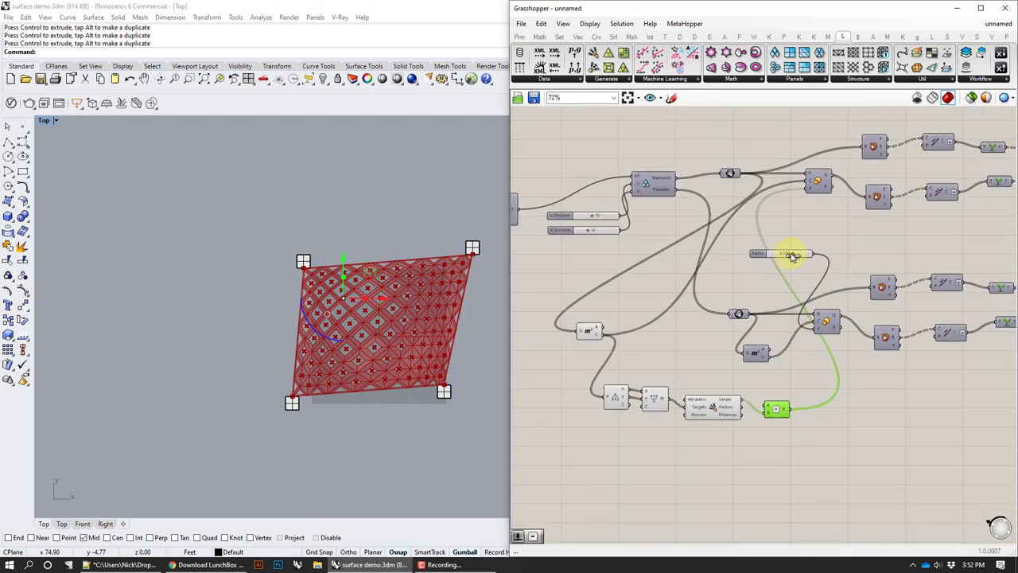
pyautogui.moveTo(785, 256); pyautogui.dragTo(783, 276)
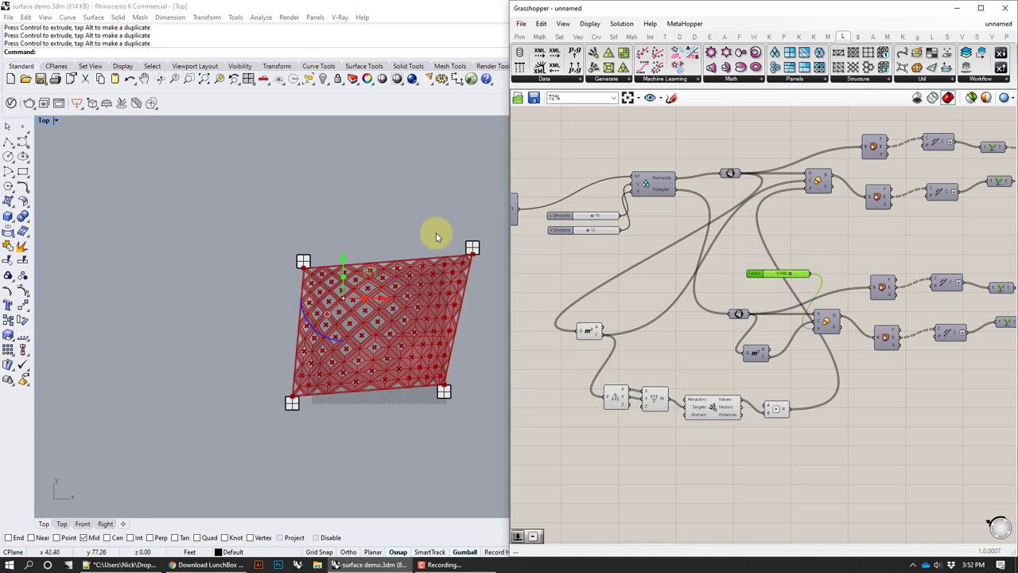
pyautogui.moveTo(818, 245); pyautogui.dragTo(783, 237, button='right')
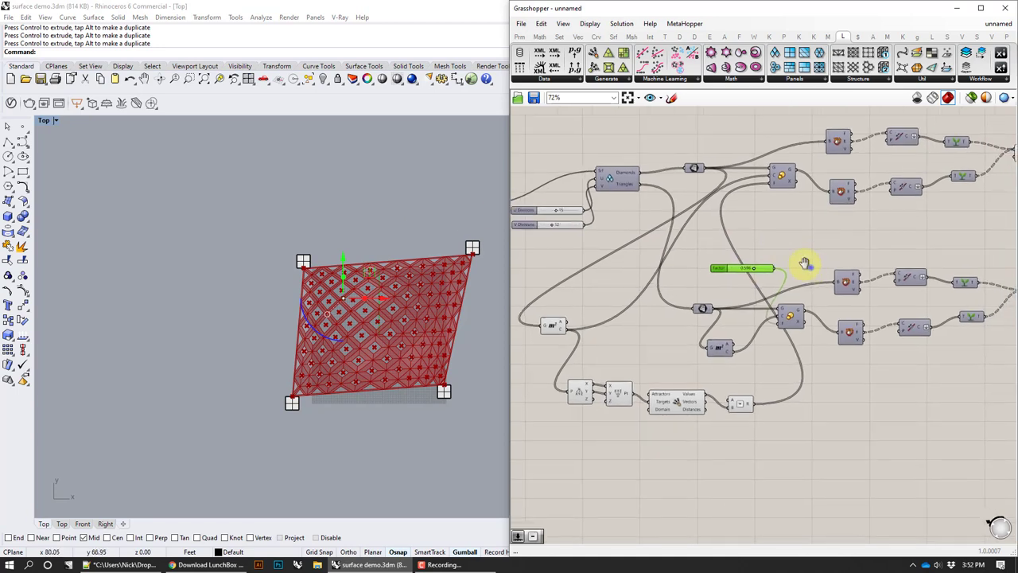
pyautogui.moveTo(807, 268)
pyautogui.mouseDown(button='right')
pyautogui.moveTo(743, 240)
pyautogui.moveTo(815, 218)
pyautogui.mouseUp(button='right')
pyautogui.moveTo(903, 281); pyautogui.dragTo(903, 284, button='right')
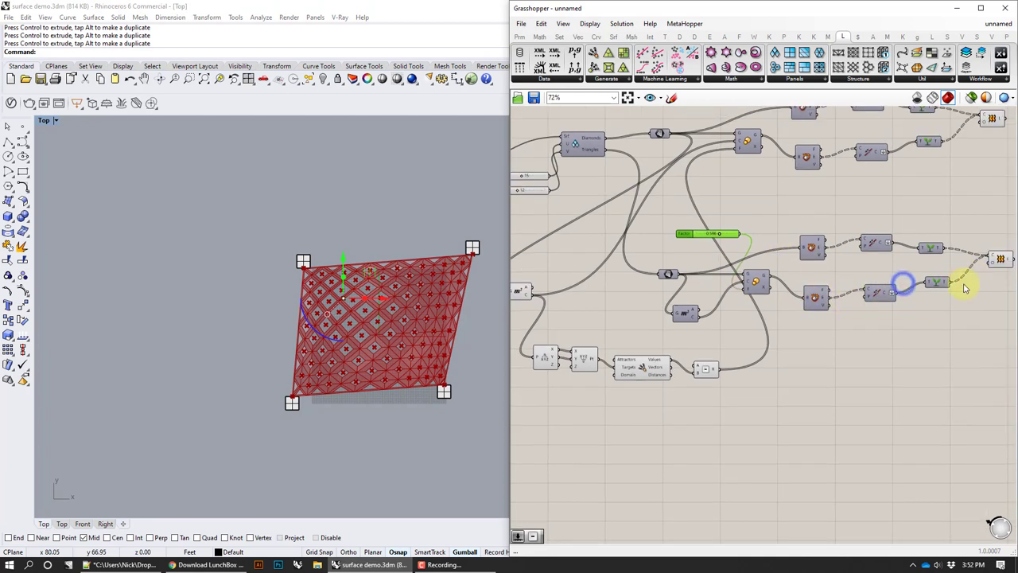
pyautogui.moveTo(781, 316)
pyautogui.mouseDown(button='right')
pyautogui.moveTo(889, 316)
pyautogui.moveTo(783, 314)
pyautogui.mouseUp(button='right')
pyautogui.click(749, 269)
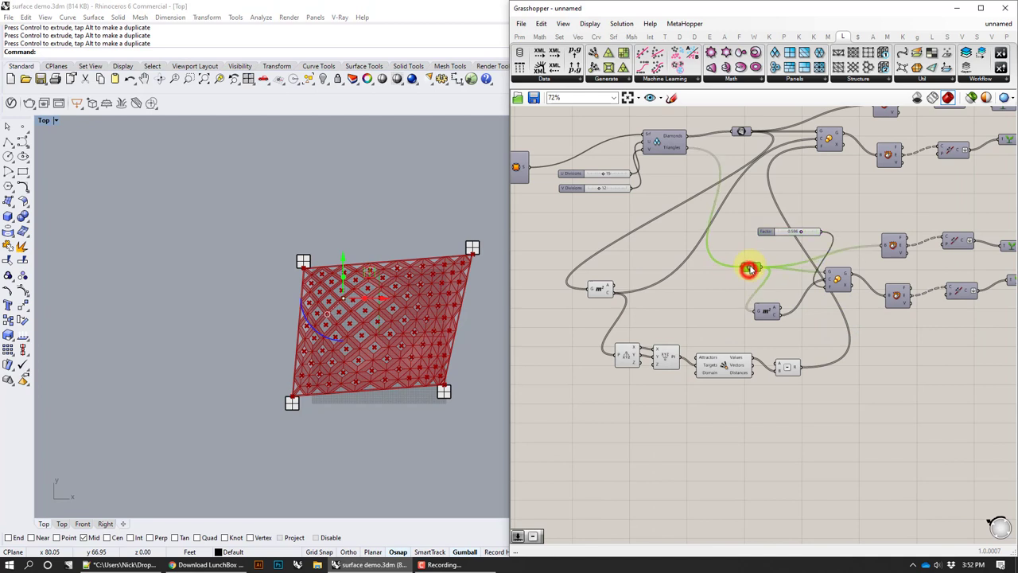
pyautogui.moveTo(934, 314); pyautogui.dragTo(868, 313, button='right')
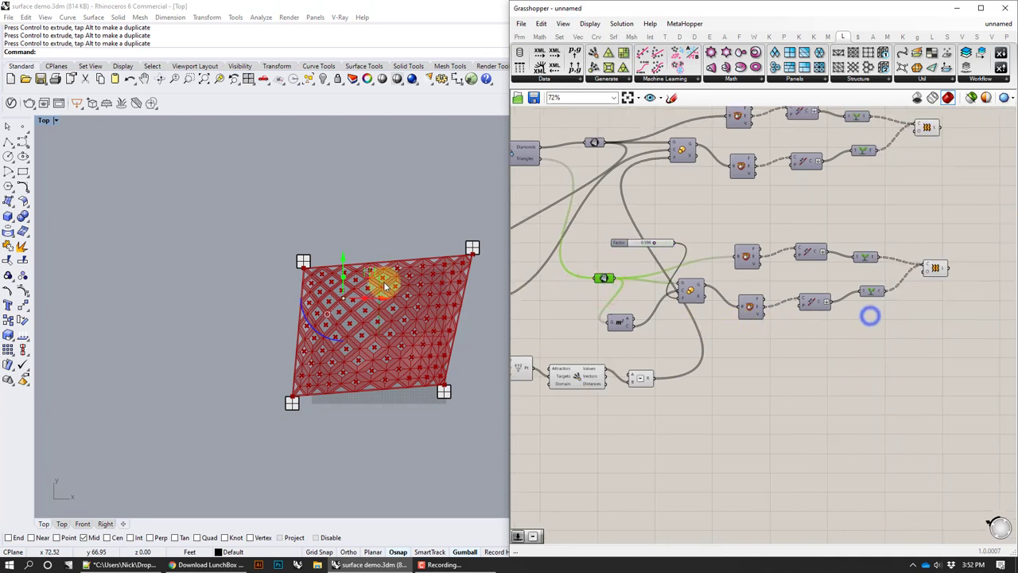
# Switch the Rhino viewport from Top to the Perspective view of the canopy
pyautogui.click(57, 122)
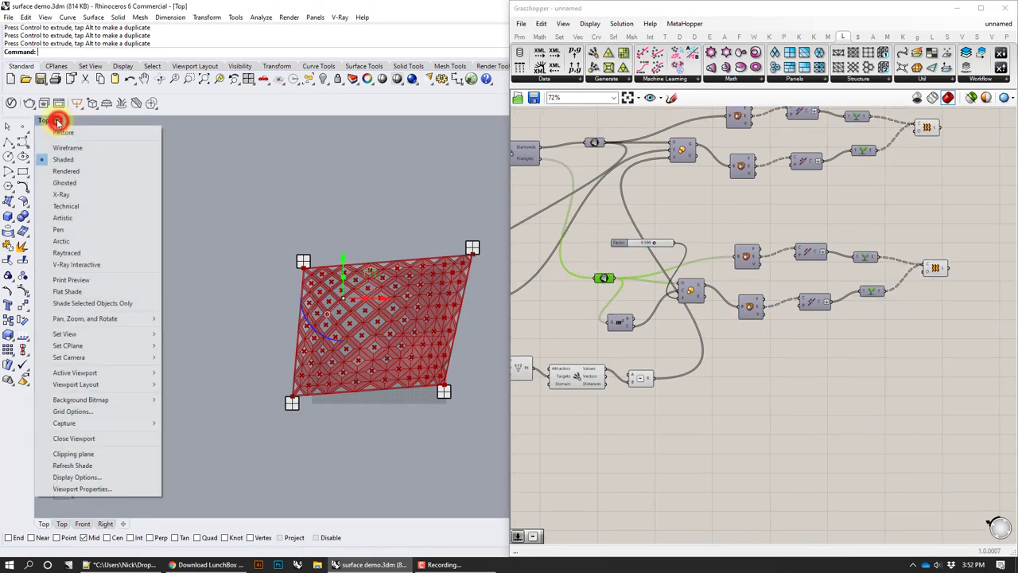
pyautogui.click(112, 337)
pyautogui.click(207, 419)
pyautogui.moveTo(427, 263); pyautogui.dragTo(379, 274, button='right')
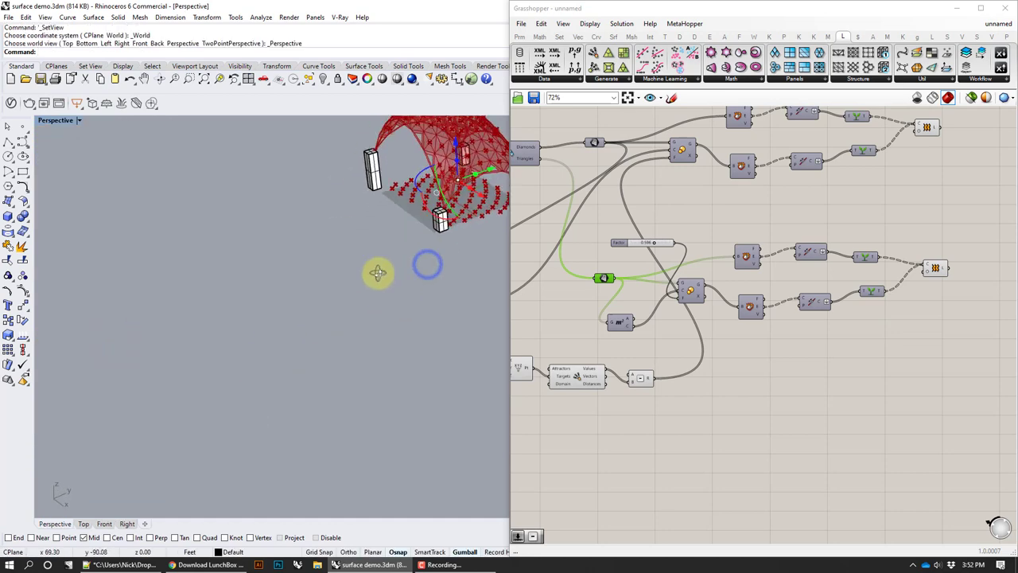
# Turn off the preview of the diamond panels' Area component and of the point, attractor and Subtraction components
pyautogui.moveTo(673, 278); pyautogui.dragTo(836, 308, button='right')
pyautogui.click(822, 472)
pyautogui.moveTo(823, 474); pyautogui.dragTo(610, 374)
pyautogui.rightClick(552, 346)
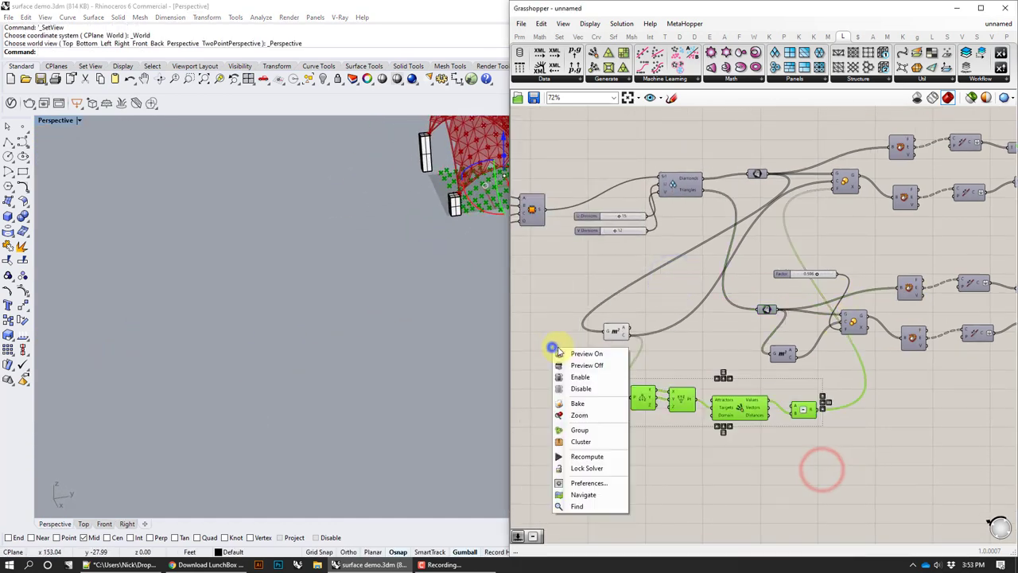
pyautogui.click(566, 362)
pyautogui.rightClick(618, 331)
pyautogui.click(632, 346)
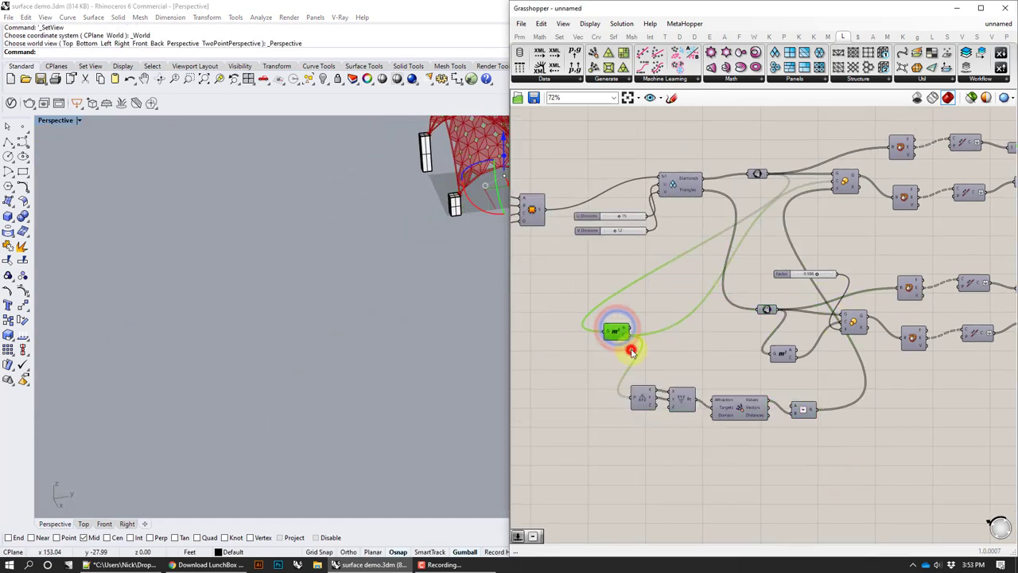
pyautogui.click(655, 279)
# Increase the diamond panel grid to 20 U divisions and 14 V divisions
pyautogui.moveTo(451, 222)
pyautogui.mouseDown(button='right')
pyautogui.moveTo(398, 278)
pyautogui.moveTo(295, 257)
pyautogui.moveTo(278, 286)
pyautogui.moveTo(432, 175)
pyautogui.moveTo(415, 157)
pyautogui.moveTo(404, 239)
pyautogui.moveTo(413, 224)
pyautogui.moveTo(514, 212)
pyautogui.mouseUp(button='right')
pyautogui.scroll(5, 415, 158)
pyautogui.moveTo(648, 280); pyautogui.dragTo(843, 284, button='right')
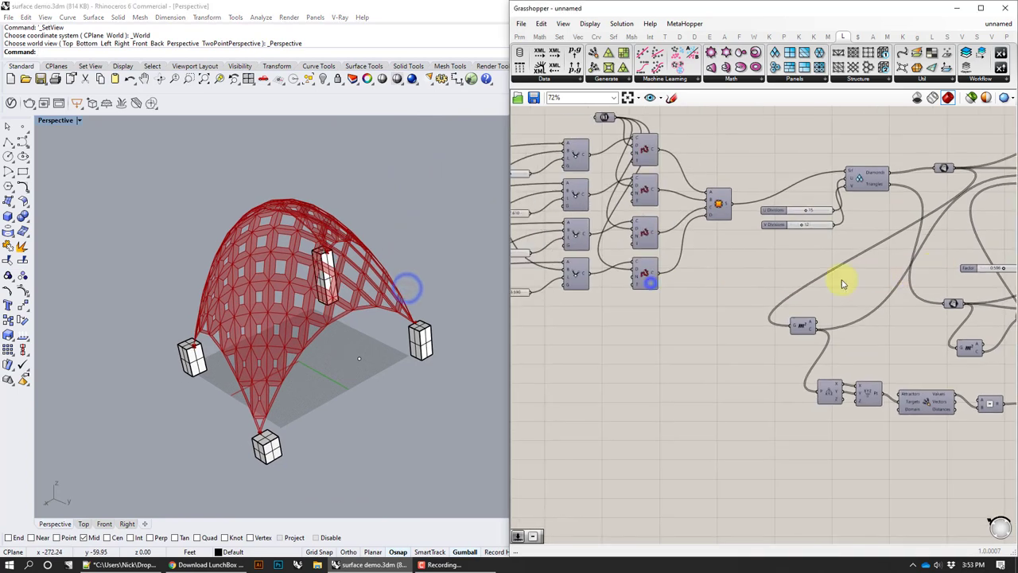
pyautogui.scroll(2, 801, 259)
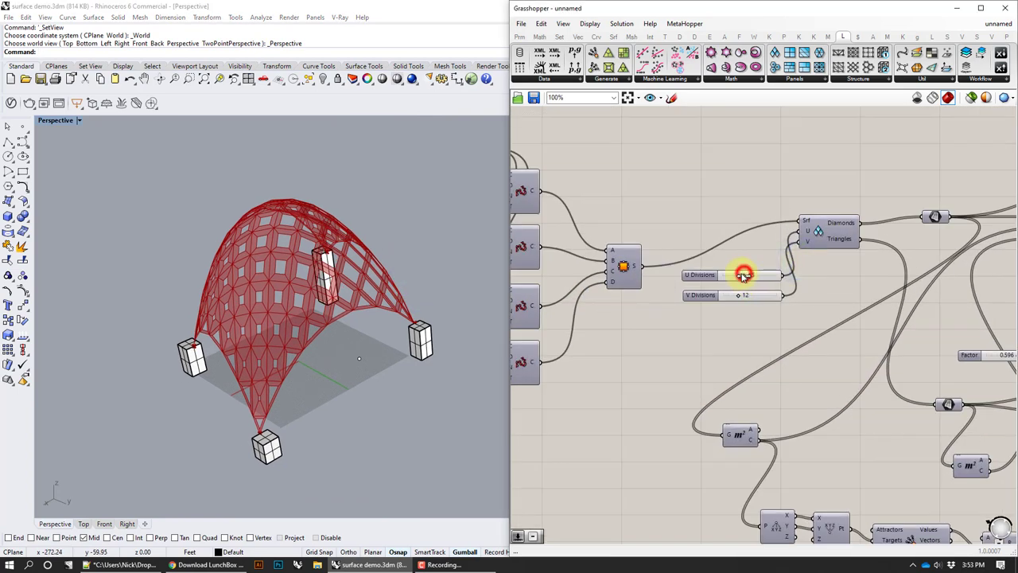
pyautogui.moveTo(743, 275); pyautogui.dragTo(746, 297)
pyautogui.moveTo(332, 253); pyautogui.dragTo(352, 355, button='right')
pyautogui.scroll(-4, 341, 303)
pyautogui.keyDown('shift'); pyautogui.moveTo(353, 355); pyautogui.dragTo(393, 291, button='right'); pyautogui.keyUp('shift')
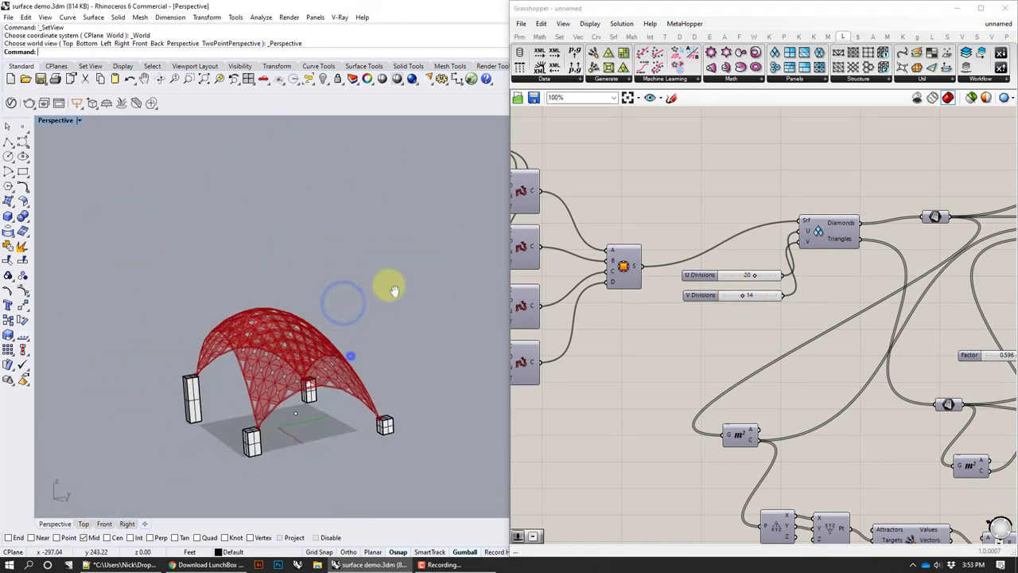
# Set the third catenary's Length slider to 226.939 and check the reshaped canopy from another angle
pyautogui.moveTo(541, 382); pyautogui.dragTo(755, 391, button='right')
pyautogui.scroll(-3, 596, 388)
pyautogui.moveTo(596, 388); pyautogui.dragTo(807, 369, button='right')
pyautogui.scroll(3, 807, 369)
pyautogui.scroll(2, 808, 368)
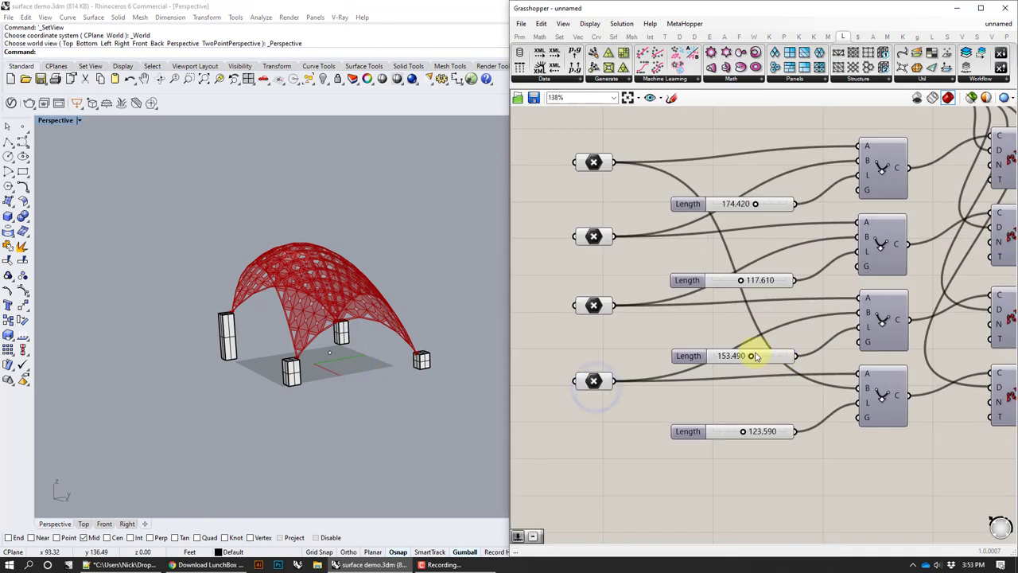
pyautogui.moveTo(751, 356); pyautogui.dragTo(770, 355)
pyautogui.moveTo(349, 243); pyautogui.dragTo(296, 306, button='right')
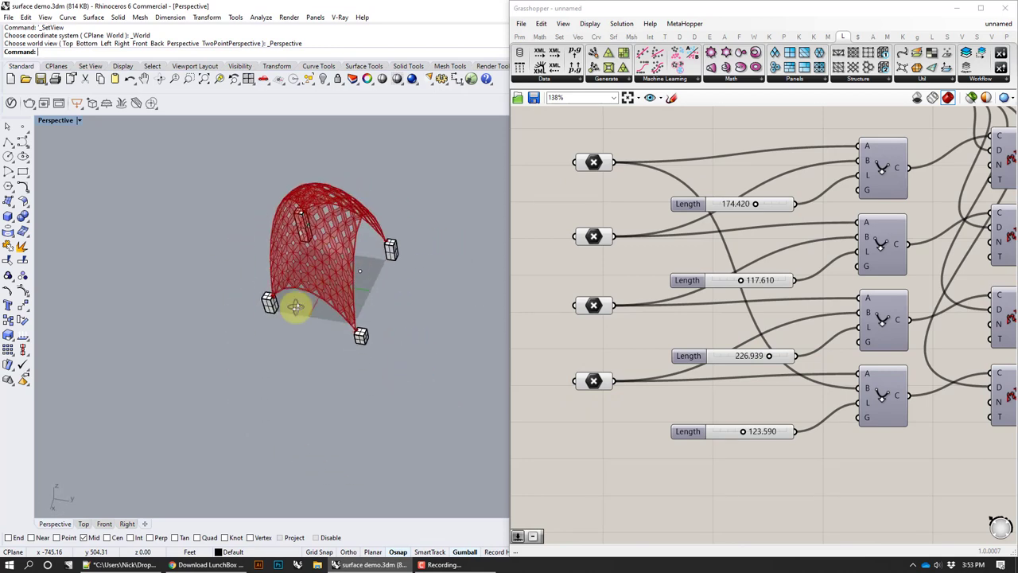
# Examine the Loft outputs of the diamond and triangle panels at the end of the definition
pyautogui.moveTo(702, 325); pyautogui.dragTo(501, 330, button='right')
pyautogui.scroll(-3, 591, 334)
pyautogui.moveTo(800, 332); pyautogui.dragTo(575, 336, button='right')
pyautogui.moveTo(801, 355); pyautogui.dragTo(553, 306, button='right')
pyautogui.moveTo(817, 319); pyautogui.dragTo(681, 308, button='right')
pyautogui.click(740, 331)
pyautogui.click(732, 191)
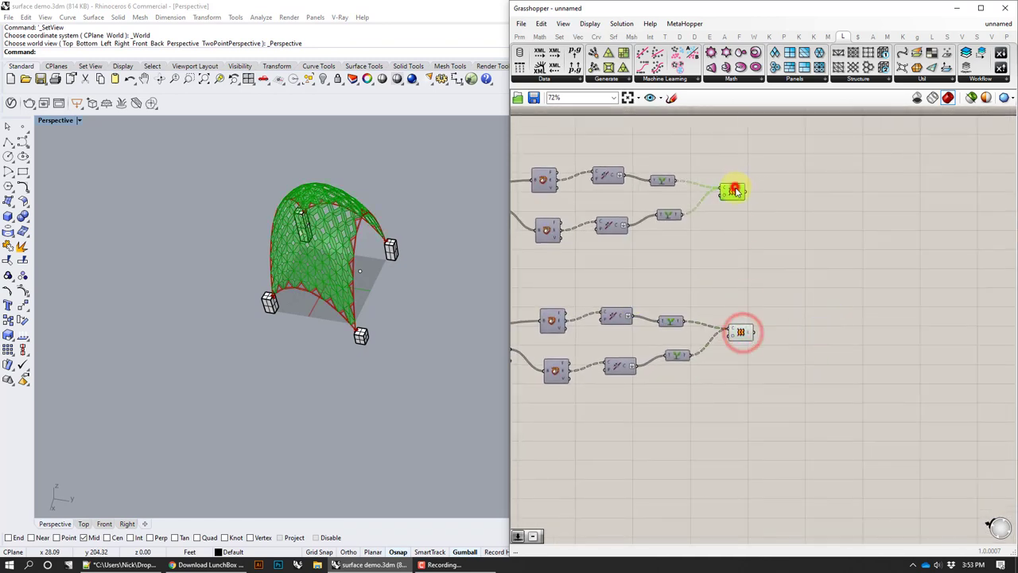
pyautogui.click(803, 255)
# Add a Gradient component in the empty canvas area beyond the two Loft components
pyautogui.moveTo(819, 257); pyautogui.dragTo(770, 331, button='right')
pyautogui.scroll(2, 770, 319)
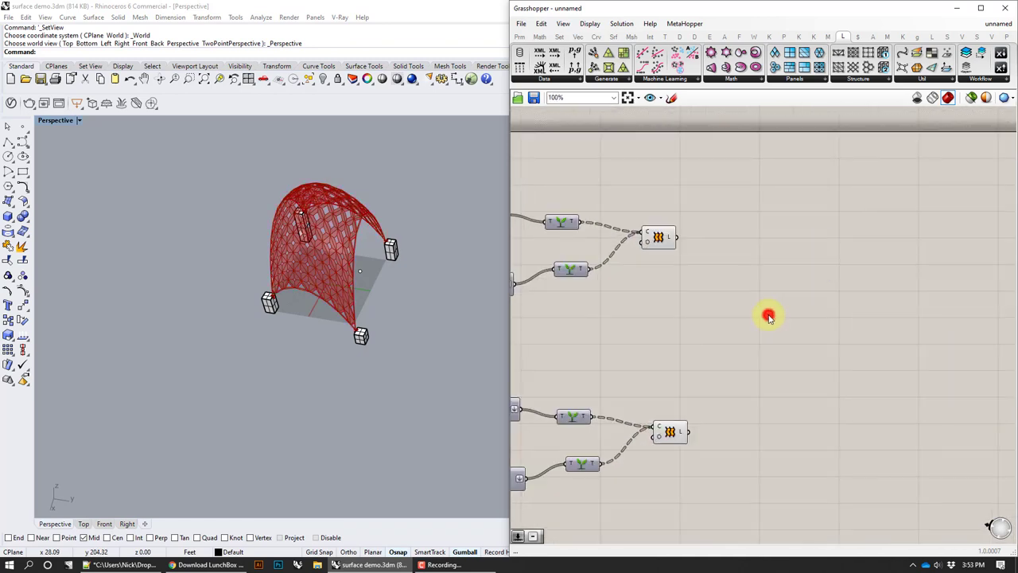
pyautogui.doubleClick(769, 317)
pyautogui.write('gra')
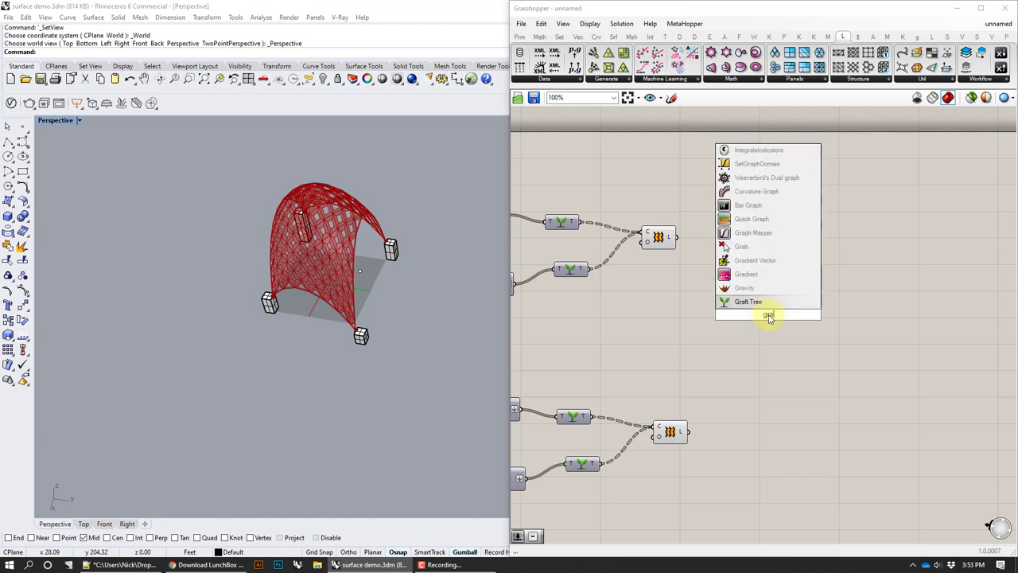
pyautogui.write('d')
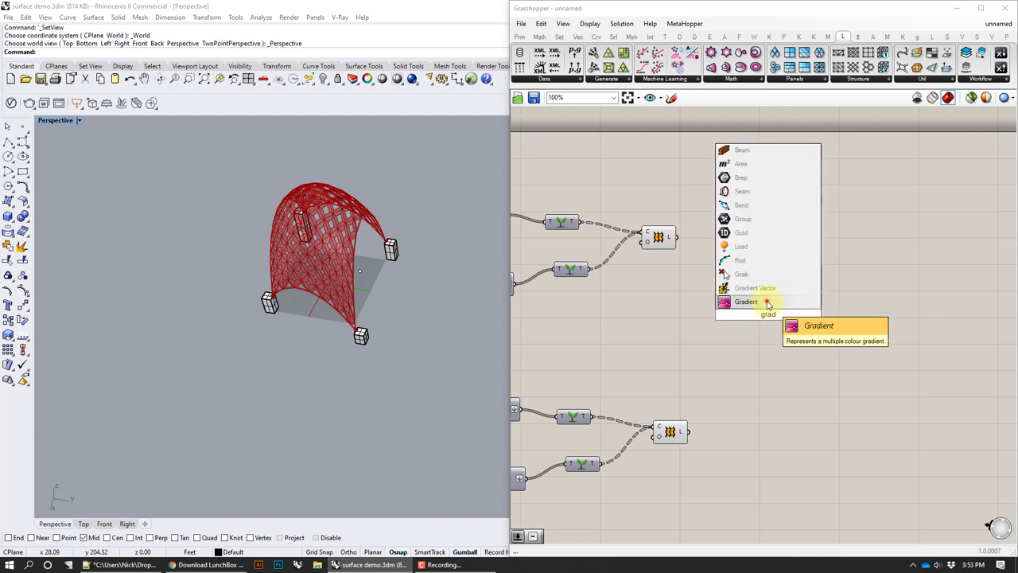
pyautogui.click(768, 300)
# Review the attractor chain and reposition the Gradient component beyond the Lofts, at a height between them
pyautogui.moveTo(661, 311); pyautogui.dragTo(923, 282, button='right')
pyautogui.moveTo(769, 321); pyautogui.dragTo(888, 236, button='right')
pyautogui.moveTo(702, 328); pyautogui.dragTo(821, 260, button='right')
pyautogui.moveTo(665, 402); pyautogui.dragTo(667, 394)
pyautogui.moveTo(816, 339); pyautogui.dragTo(744, 380, button='right')
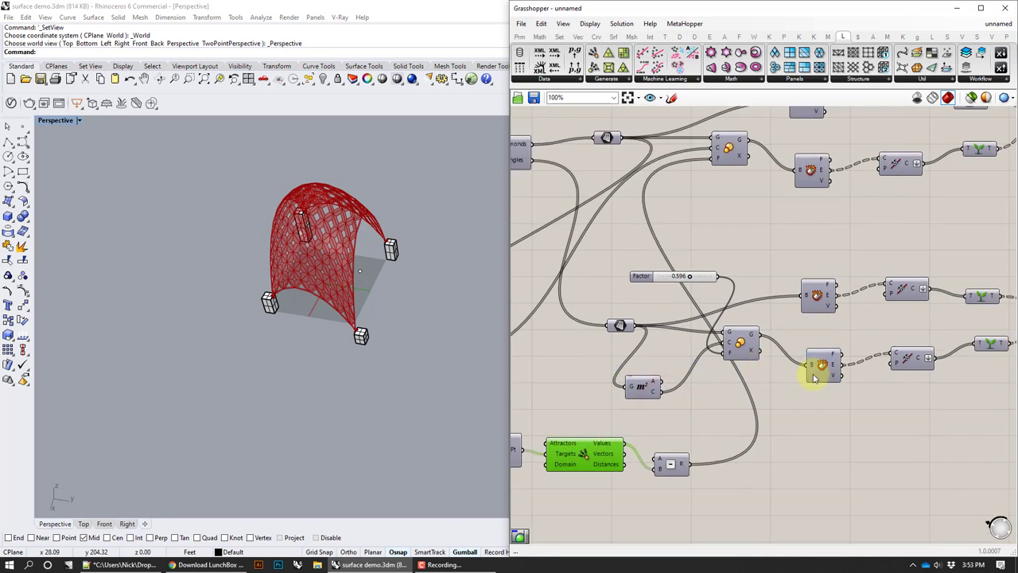
pyautogui.moveTo(845, 360); pyautogui.dragTo(723, 379, button='right')
pyautogui.moveTo(902, 294); pyautogui.dragTo(696, 359, button='right')
pyautogui.moveTo(799, 280); pyautogui.dragTo(866, 334)
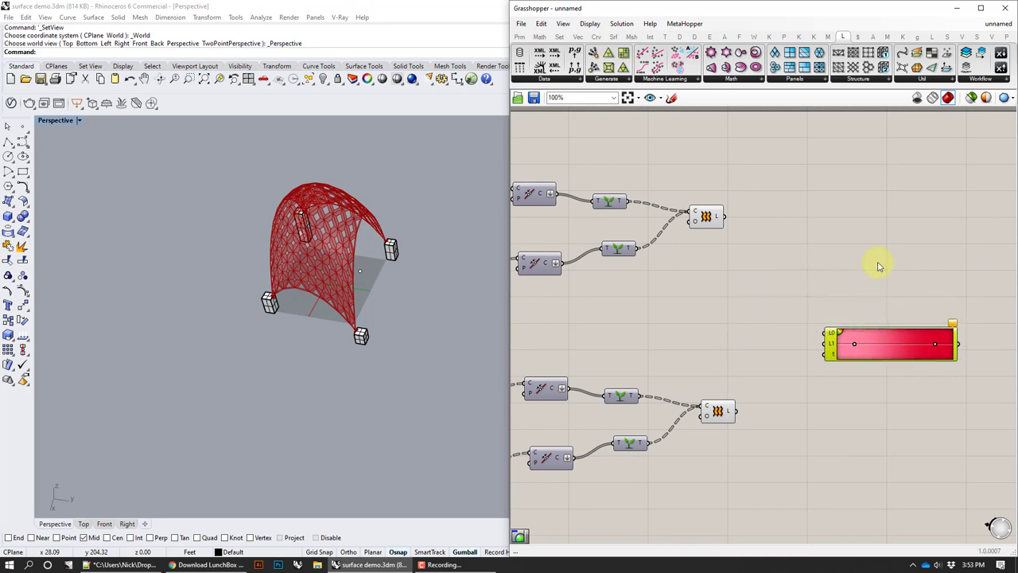
# Apply the full rainbow spectrum preset to the Gradient component
pyautogui.scroll(2, 879, 267)
pyautogui.moveTo(891, 297); pyautogui.dragTo(812, 252, button='right')
pyautogui.rightClick(740, 302)
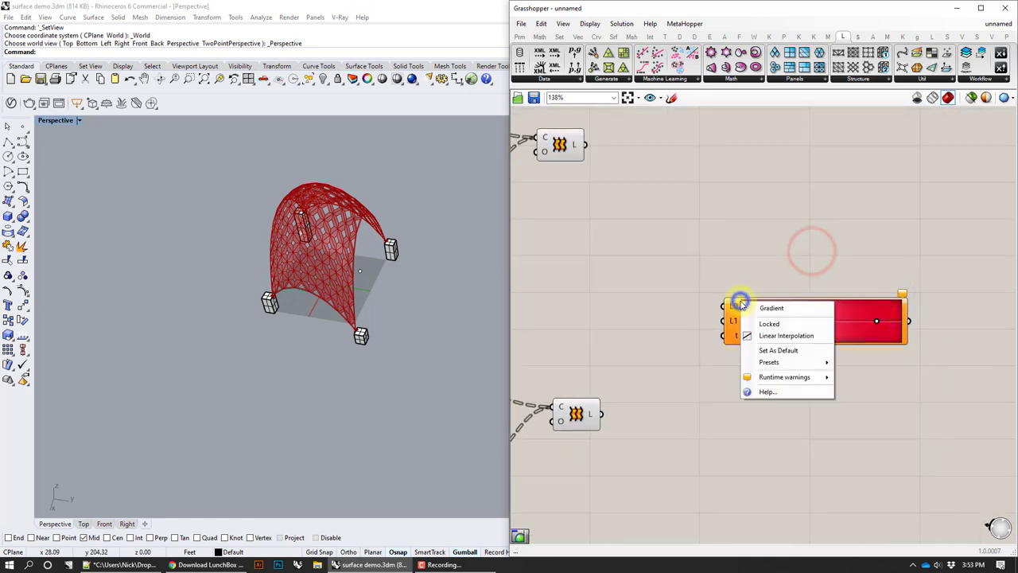
pyautogui.click(766, 362)
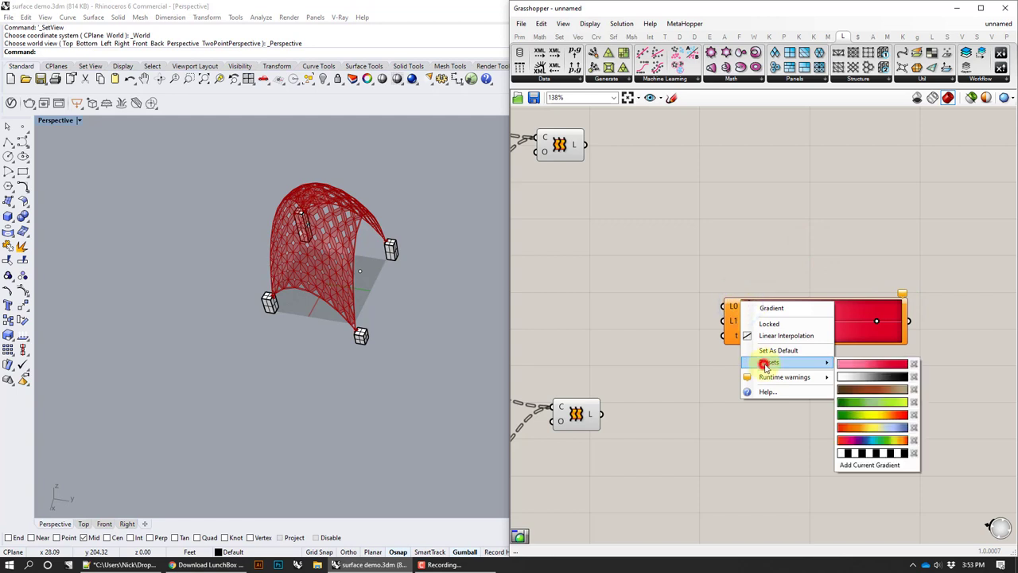
pyautogui.click(884, 442)
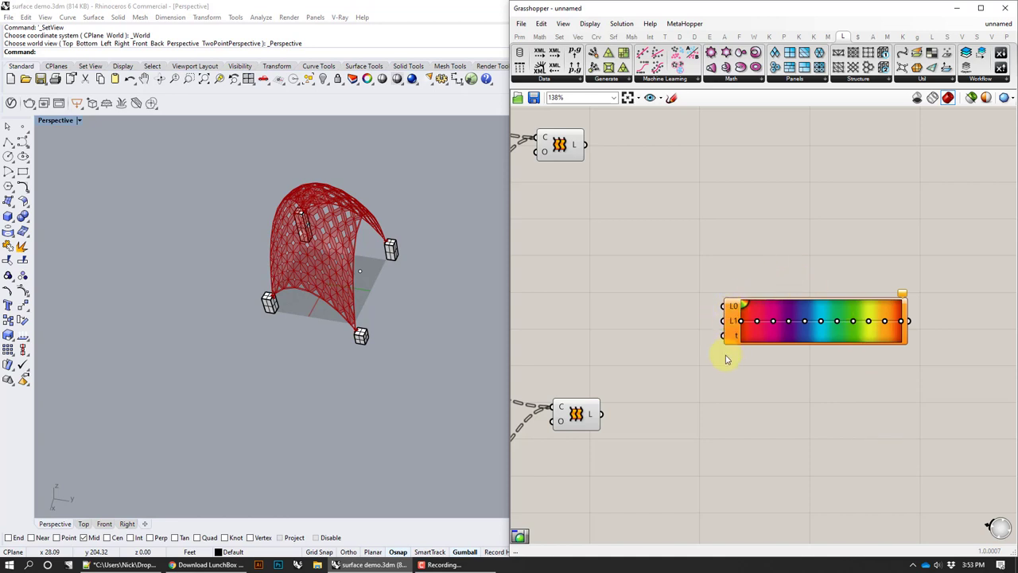
# Inspect the Gradient's lower and upper limit inputs and the Factor inputs of the Scale components fed by the slider and the Subtraction
pyautogui.moveTo(673, 343); pyautogui.dragTo(660, 308, button='right')
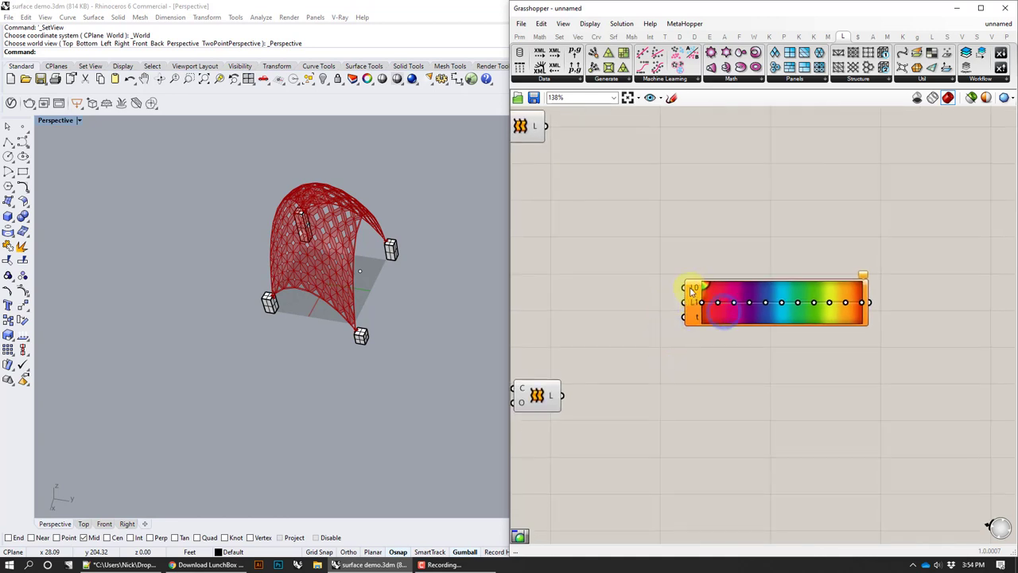
pyautogui.moveTo(693, 292)
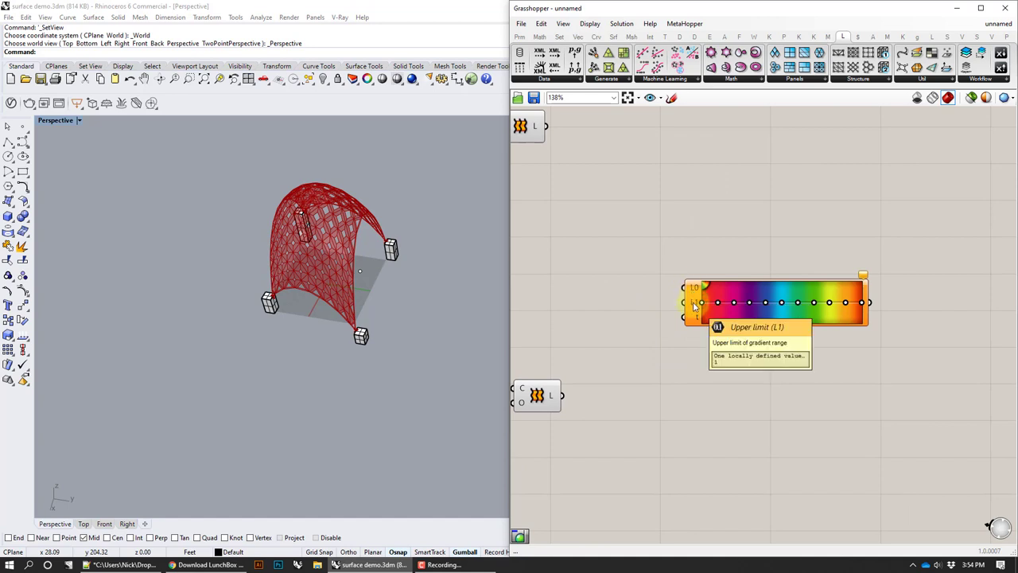
pyautogui.moveTo(642, 307); pyautogui.dragTo(750, 299, button='right')
pyautogui.scroll(-2, 677, 360)
pyautogui.moveTo(678, 360); pyautogui.dragTo(853, 317, button='right')
pyautogui.moveTo(657, 391)
pyautogui.mouseDown(button='right')
pyautogui.moveTo(836, 352)
pyautogui.moveTo(665, 402)
pyautogui.mouseUp(button='right')
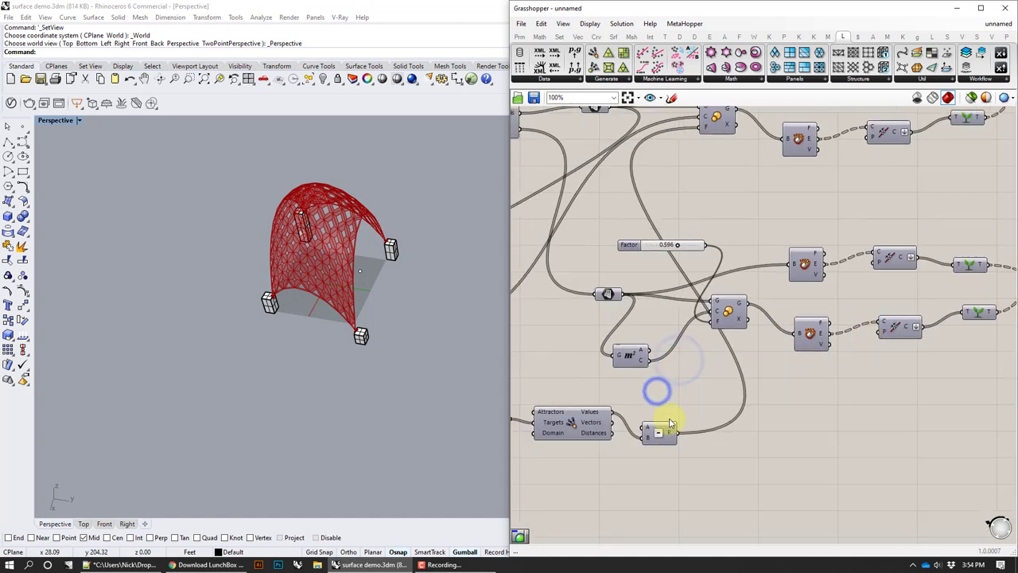
pyautogui.moveTo(718, 323)
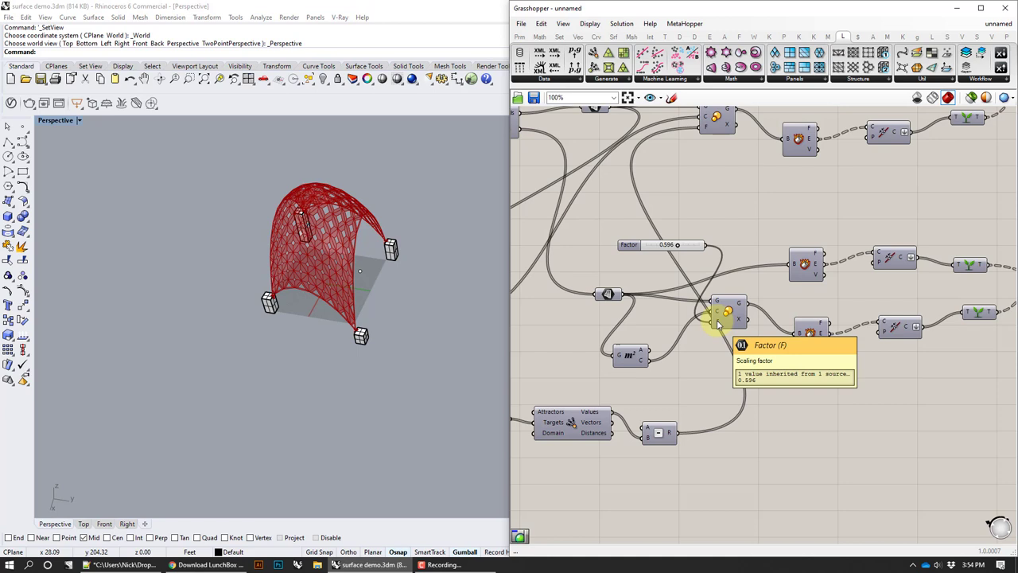
pyautogui.moveTo(692, 366); pyautogui.dragTo(697, 390, button='right')
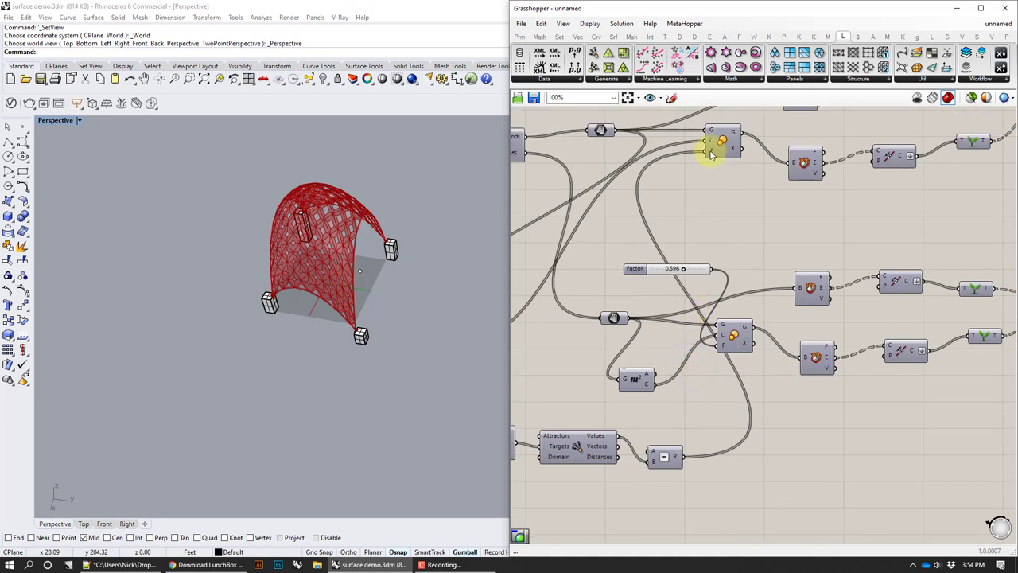
pyautogui.moveTo(673, 224); pyautogui.dragTo(749, 202, button='right')
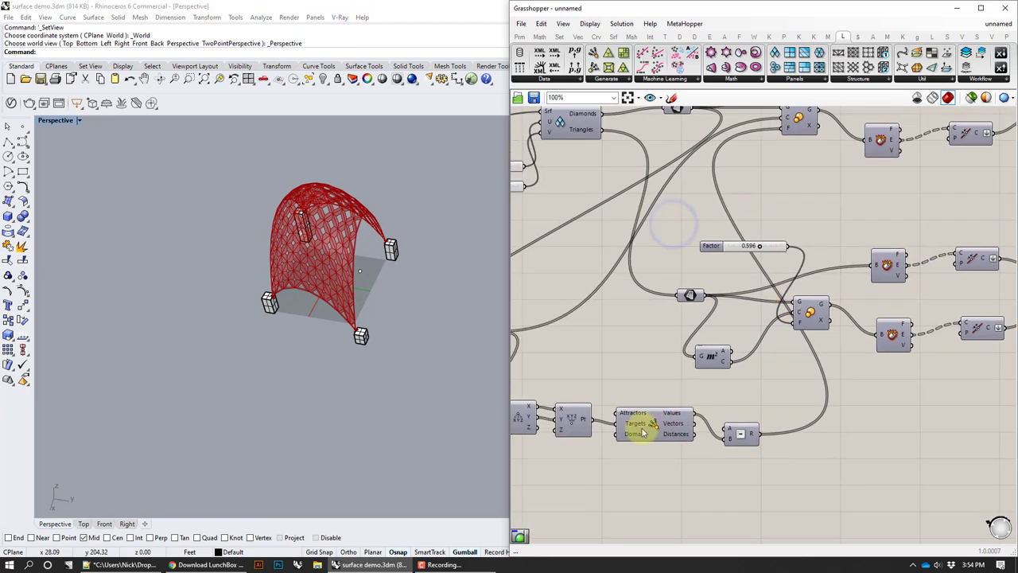
# Wire the result of the Subtraction component into the Gradient component's parameter input
pyautogui.moveTo(642, 434)
pyautogui.moveTo(882, 321); pyautogui.dragTo(621, 347, button='right')
pyautogui.moveTo(904, 252); pyautogui.dragTo(673, 295, button='right')
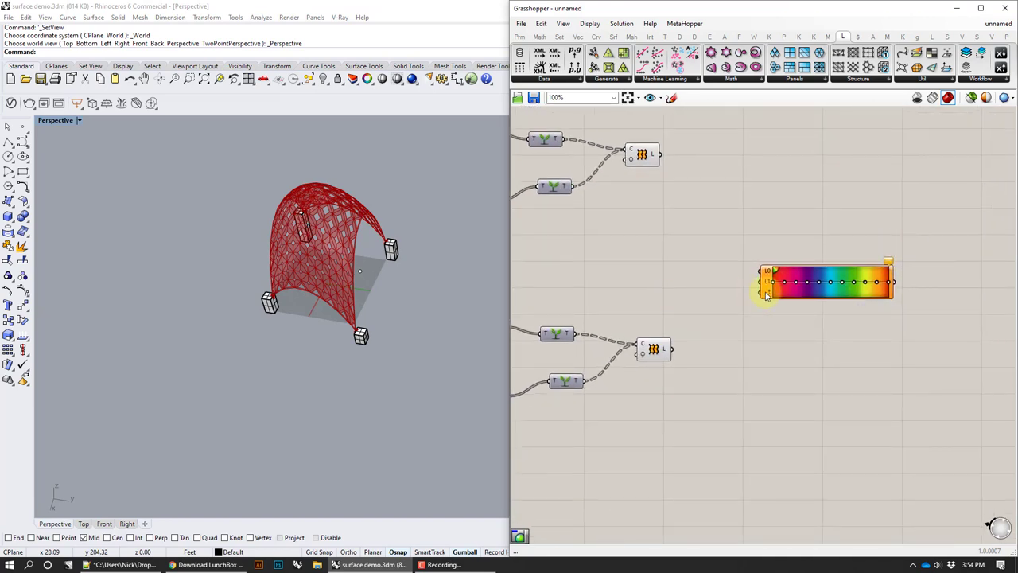
pyautogui.moveTo(769, 294)
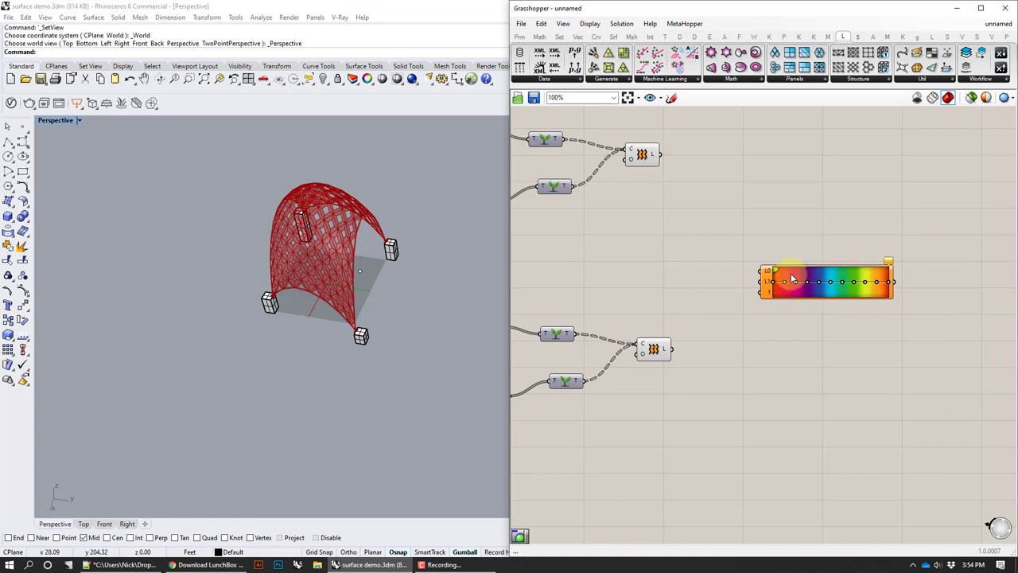
pyautogui.moveTo(670, 259); pyautogui.dragTo(888, 241, button='right')
pyautogui.scroll(-1, 770, 267)
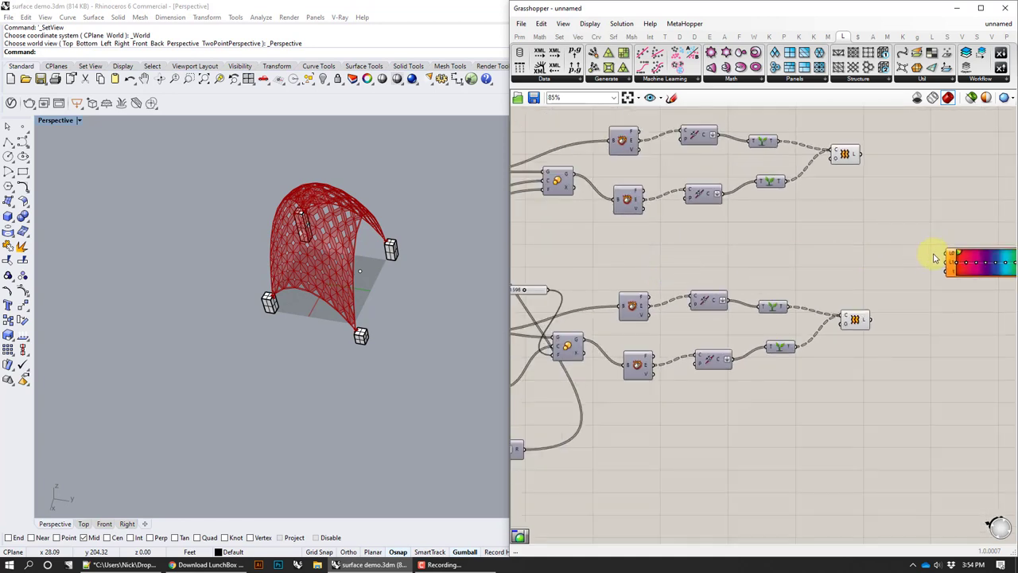
pyautogui.moveTo(664, 420); pyautogui.dragTo(771, 362, button='right')
pyautogui.moveTo(672, 399); pyautogui.dragTo(578, 431, button='right')
pyautogui.scroll(-1, 740, 441)
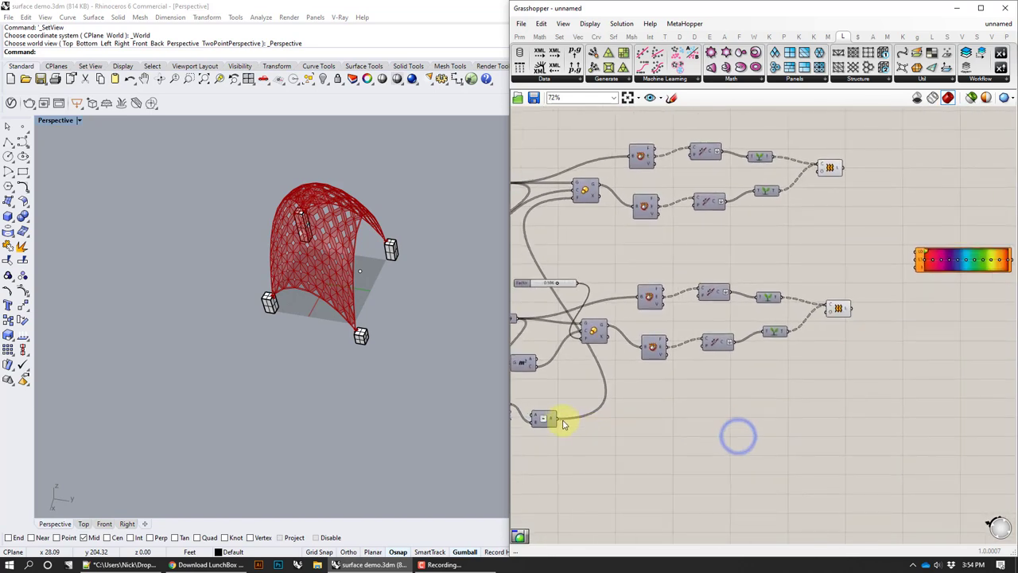
pyautogui.moveTo(559, 420); pyautogui.dragTo(915, 284)
# Add a Custom Preview component and place it beyond the Gradient, slightly above it
pyautogui.moveTo(909, 215); pyautogui.dragTo(782, 241, button='right')
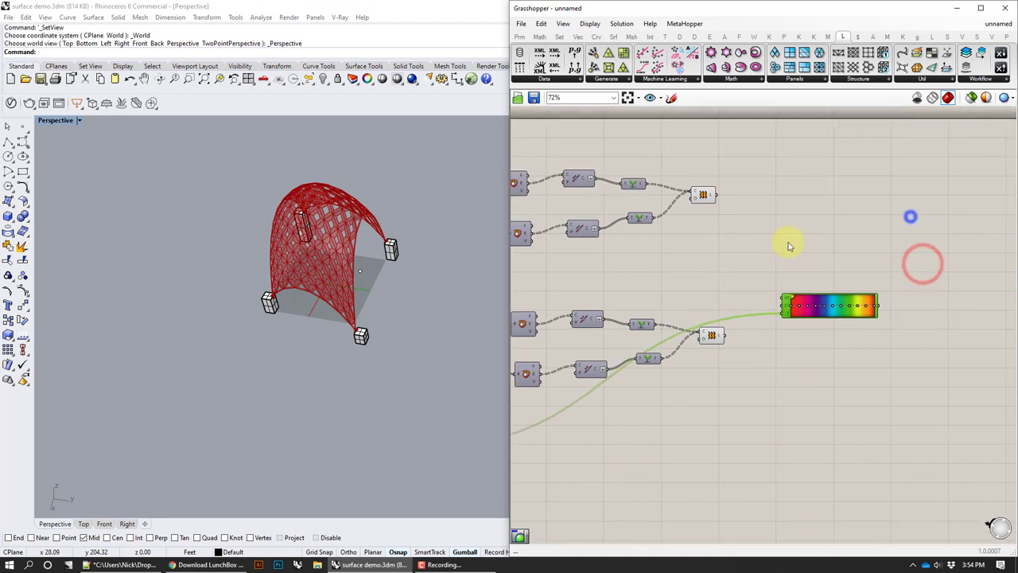
pyautogui.doubleClick(884, 244)
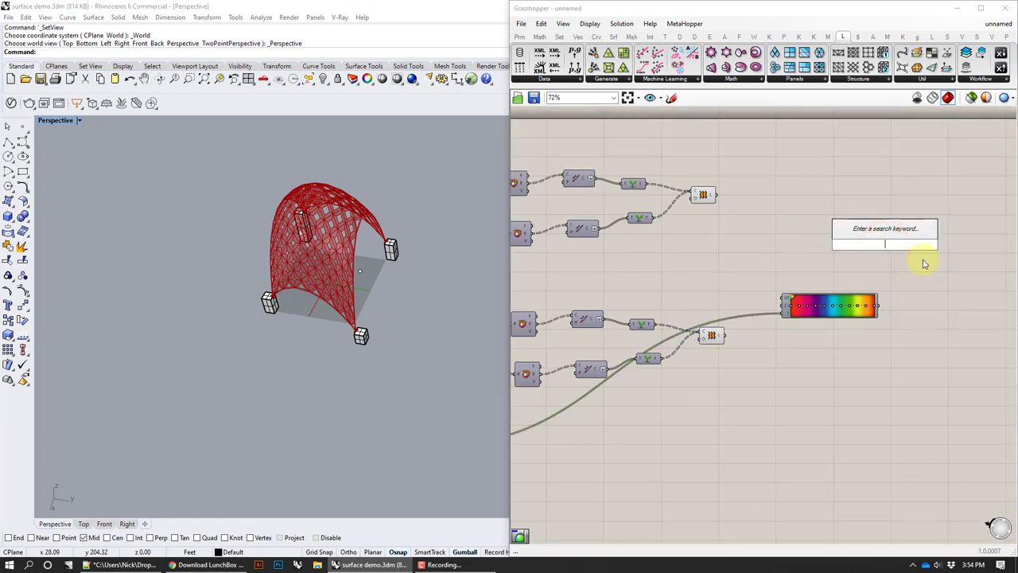
pyautogui.write('pre')
pyautogui.press('BackSpace')
pyautogui.press('BackSpace')
pyautogui.press('BackSpace')
pyautogui.write('prev')
pyautogui.click(896, 231)
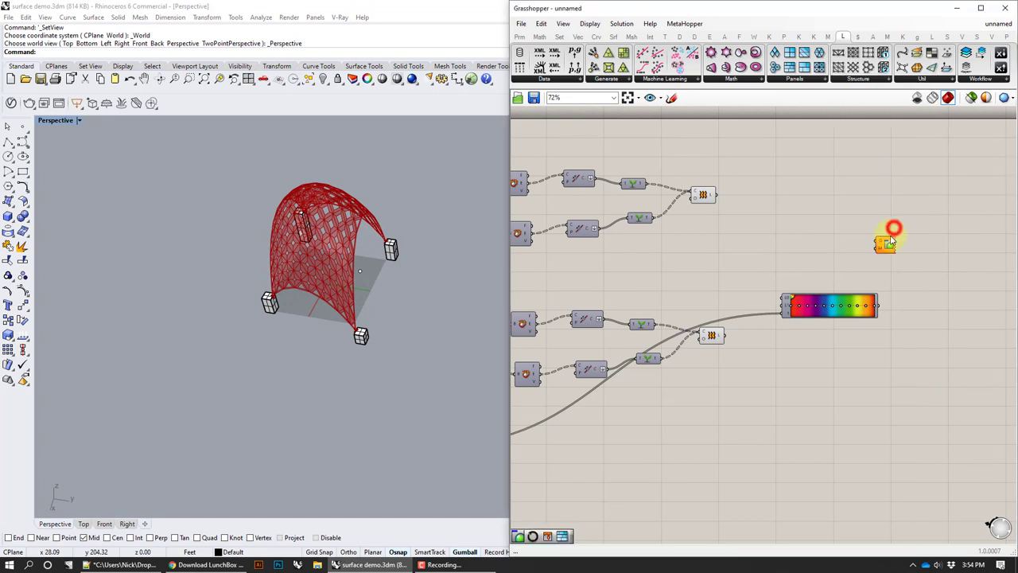
pyautogui.moveTo(884, 241); pyautogui.dragTo(923, 255)
pyautogui.scroll(1, 907, 289)
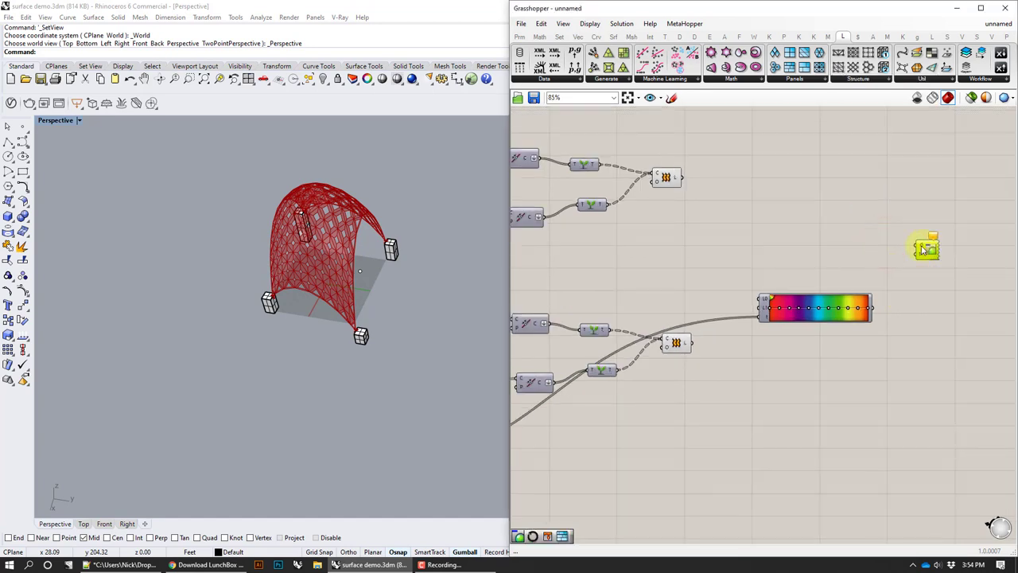
# Flatten the upper Loft's output and connect it to the Custom Preview's geometry input, with the Gradient feeding the material input
pyautogui.rightClick(675, 179)
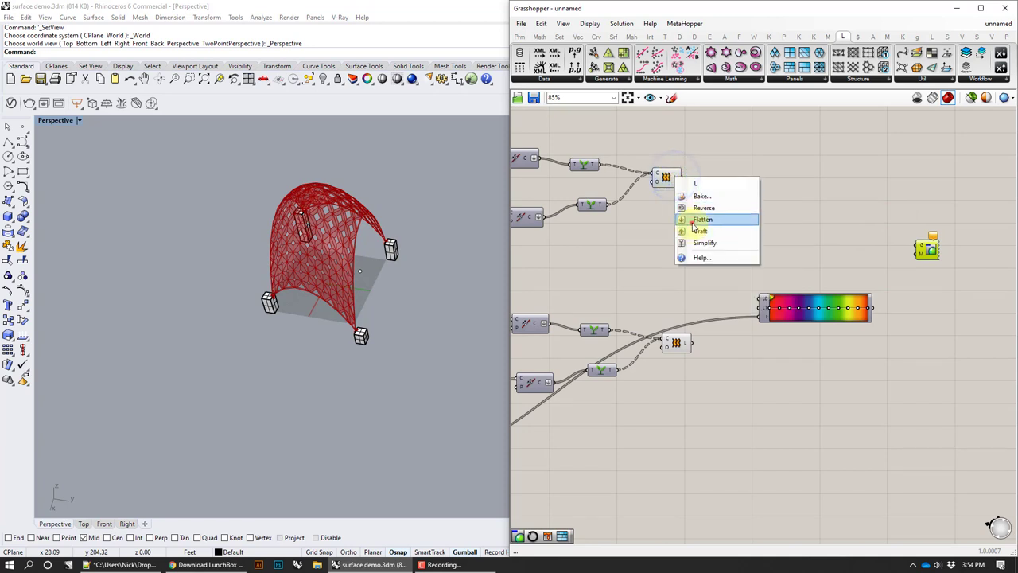
pyautogui.click(691, 223)
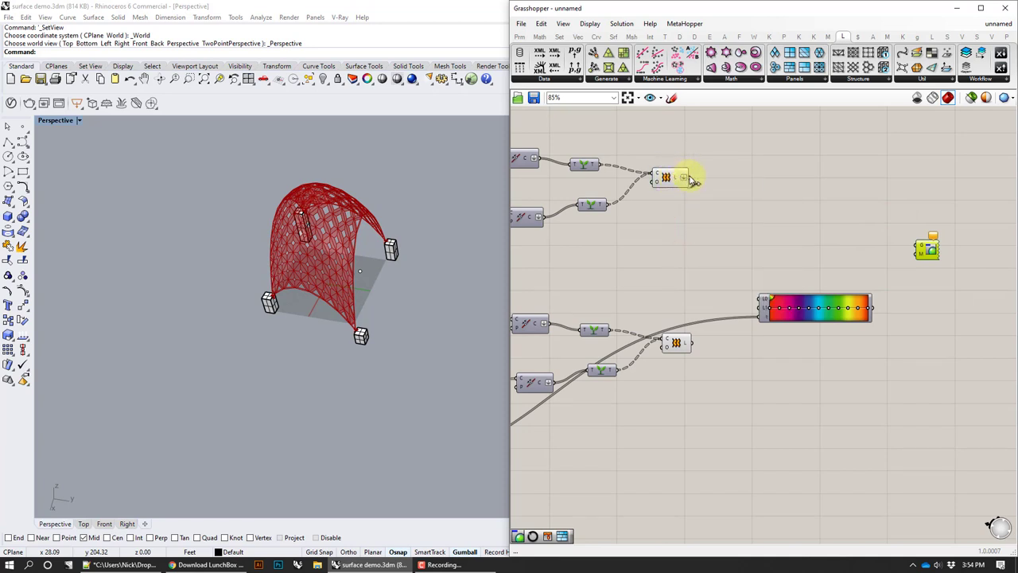
pyautogui.moveTo(902, 233); pyautogui.dragTo(919, 248)
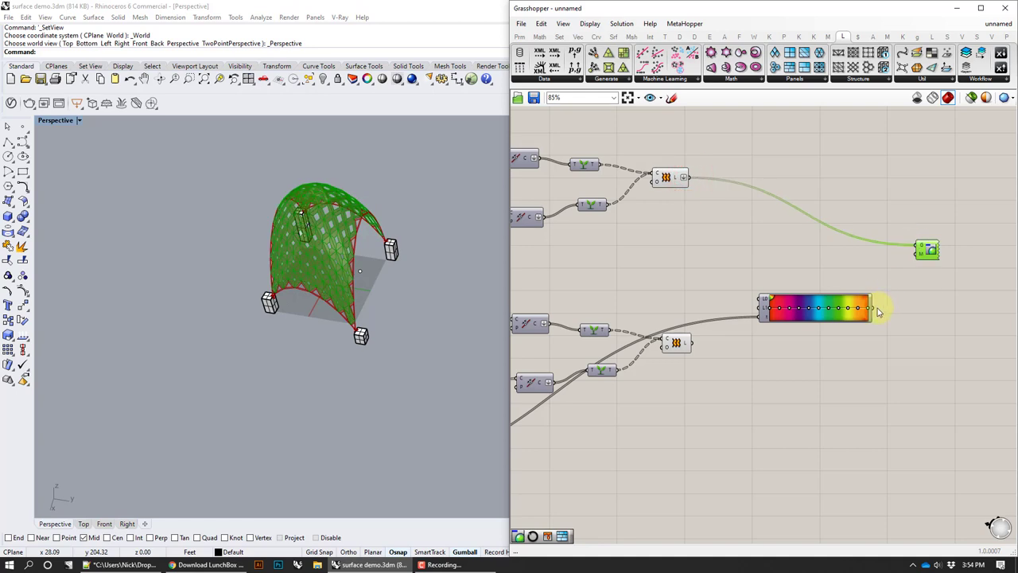
pyautogui.click(812, 253)
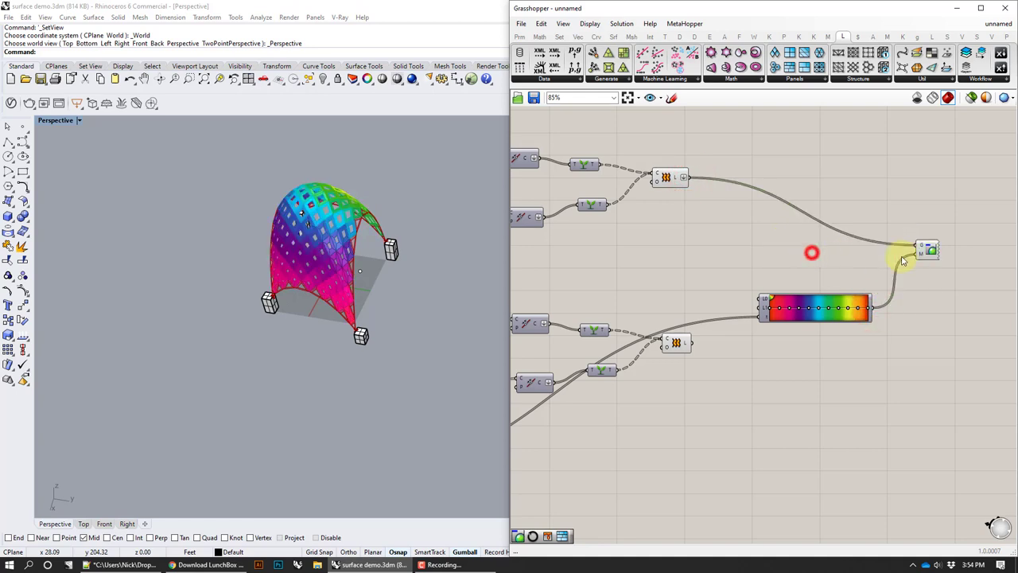
# Move the attractor point along the canopy's open edge toward the other corner support
pyautogui.moveTo(398, 257)
pyautogui.mouseDown(button='right')
pyautogui.moveTo(386, 296)
pyautogui.moveTo(341, 275)
pyautogui.moveTo(398, 257)
pyautogui.mouseUp(button='right')
pyautogui.scroll(5, 424, 196)
pyautogui.scroll(-3, 432, 197)
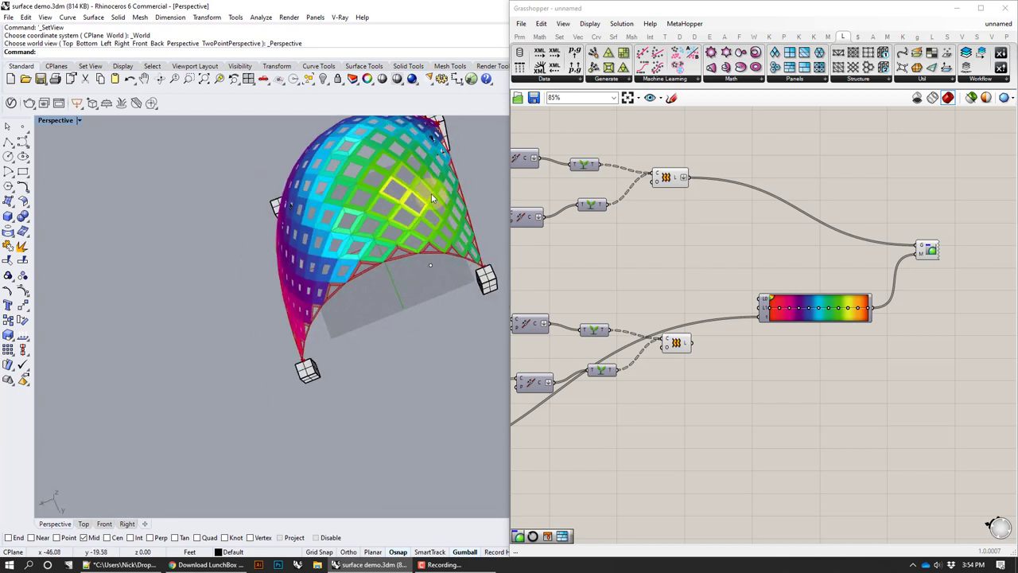
pyautogui.moveTo(432, 196); pyautogui.dragTo(437, 243, button='right')
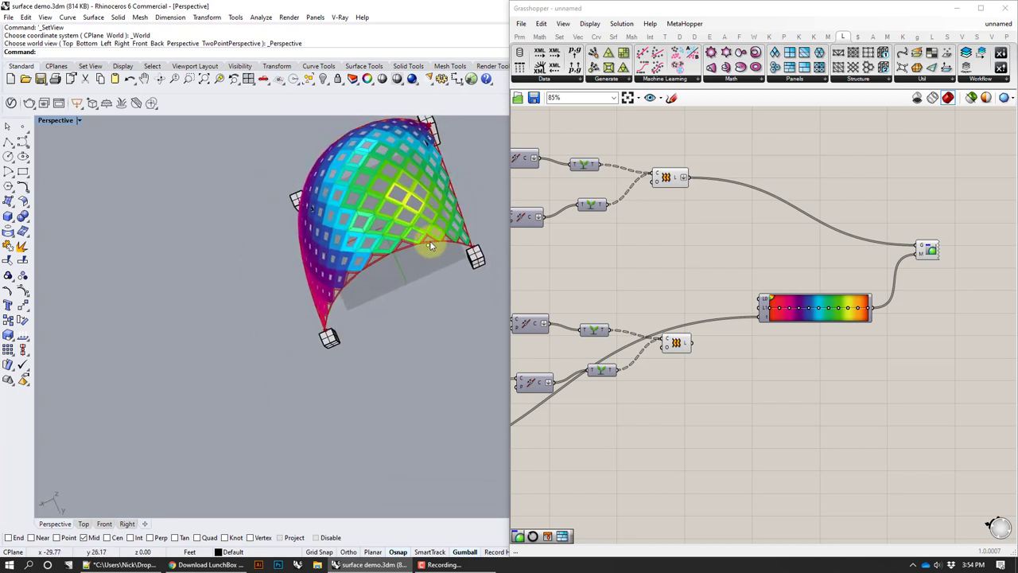
pyautogui.moveTo(425, 247); pyautogui.dragTo(350, 271)
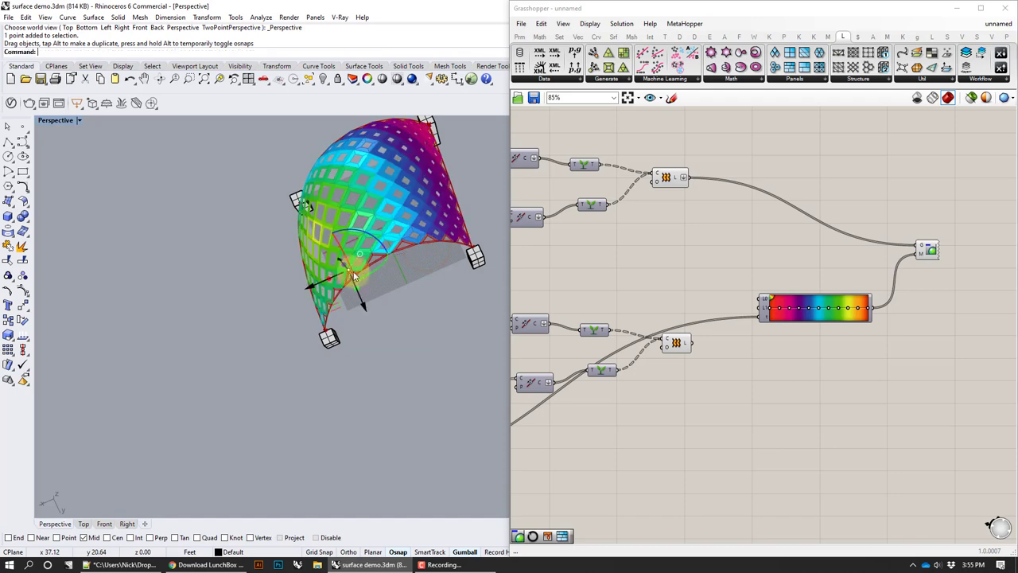
pyautogui.moveTo(430, 215)
pyautogui.mouseDown(button='right')
pyautogui.moveTo(526, 156)
pyautogui.moveTo(424, 201)
pyautogui.mouseUp(button='right')
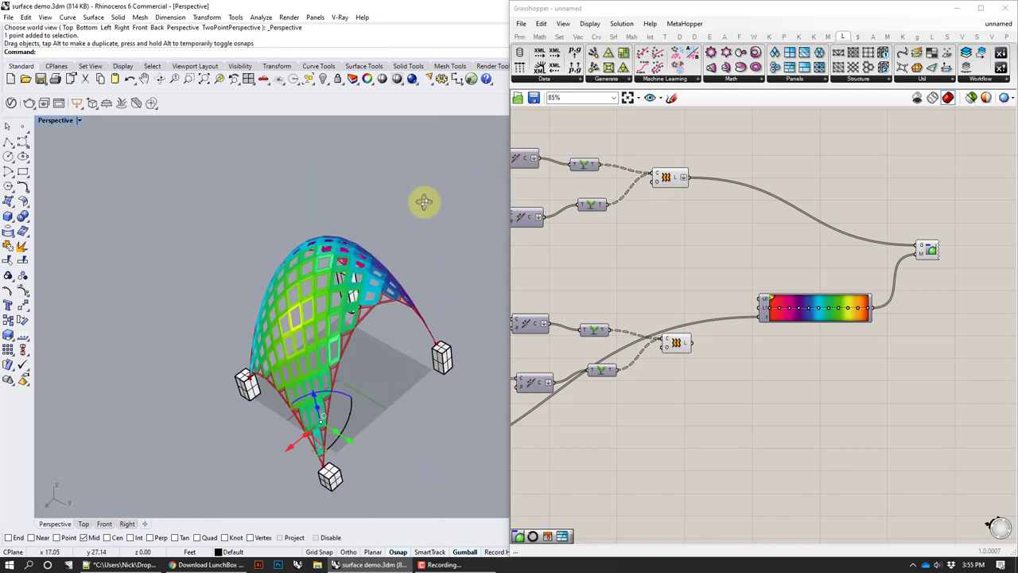
# Apply the smooth white-to-black preset to the Gradient component and view the canopy
pyautogui.rightClick(800, 296)
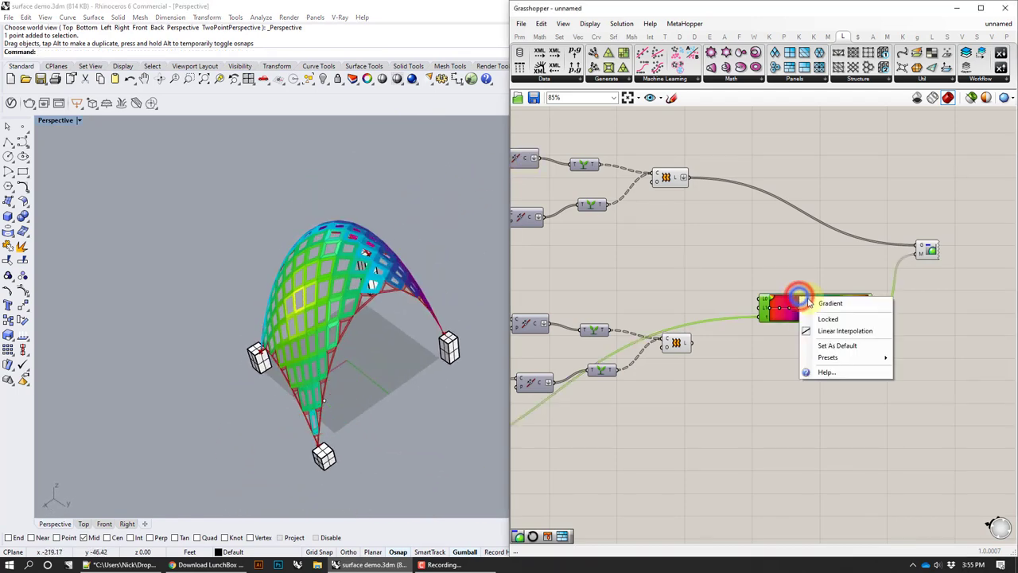
pyautogui.moveTo(837, 357)
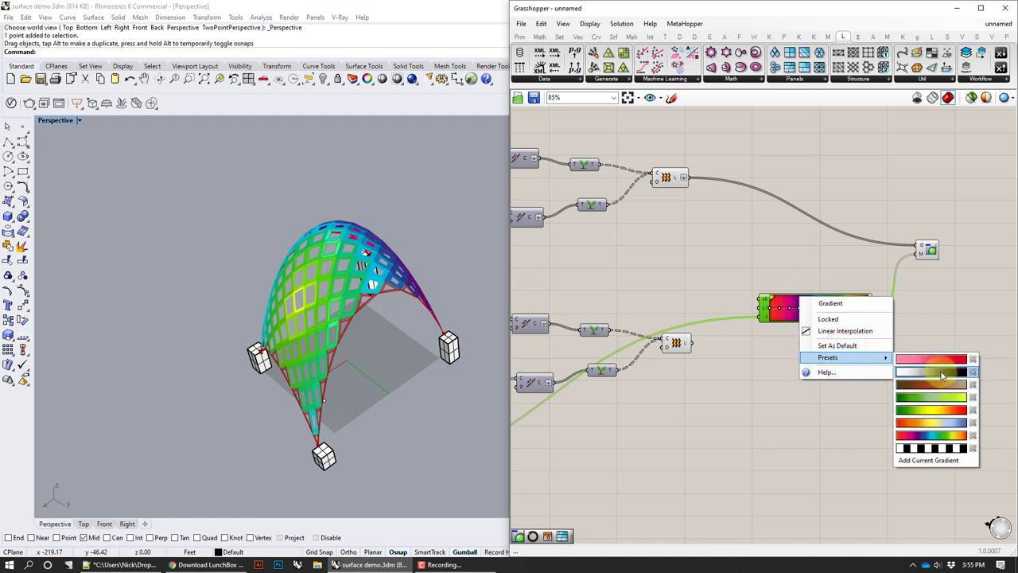
pyautogui.click(941, 374)
pyautogui.moveTo(430, 257); pyautogui.dragTo(501, 276, button='right')
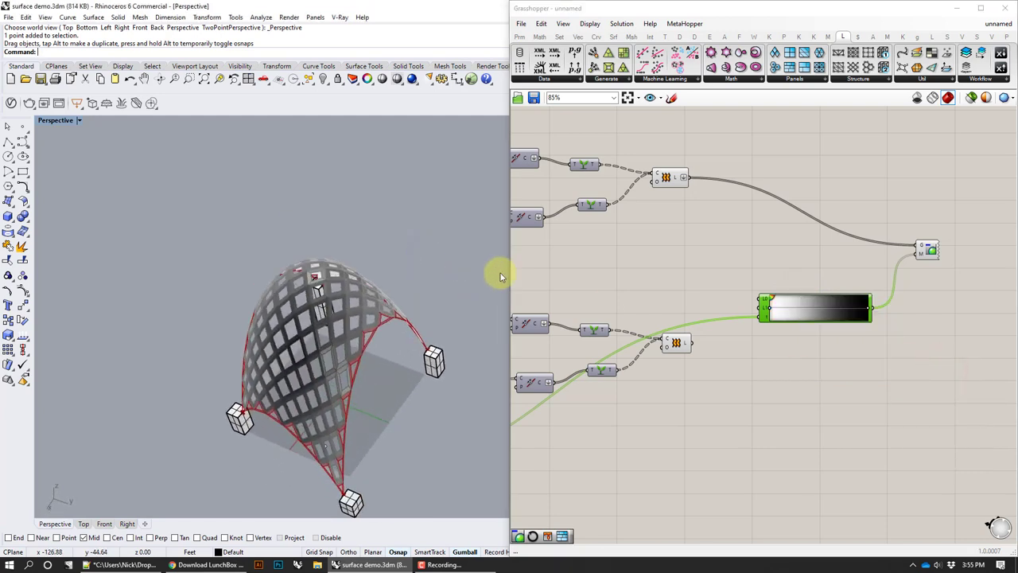
# Apply the striped black-and-white preset to the Gradient component and inspect the banded canopy from several angles
pyautogui.rightClick(795, 301)
pyautogui.rightClick(769, 299)
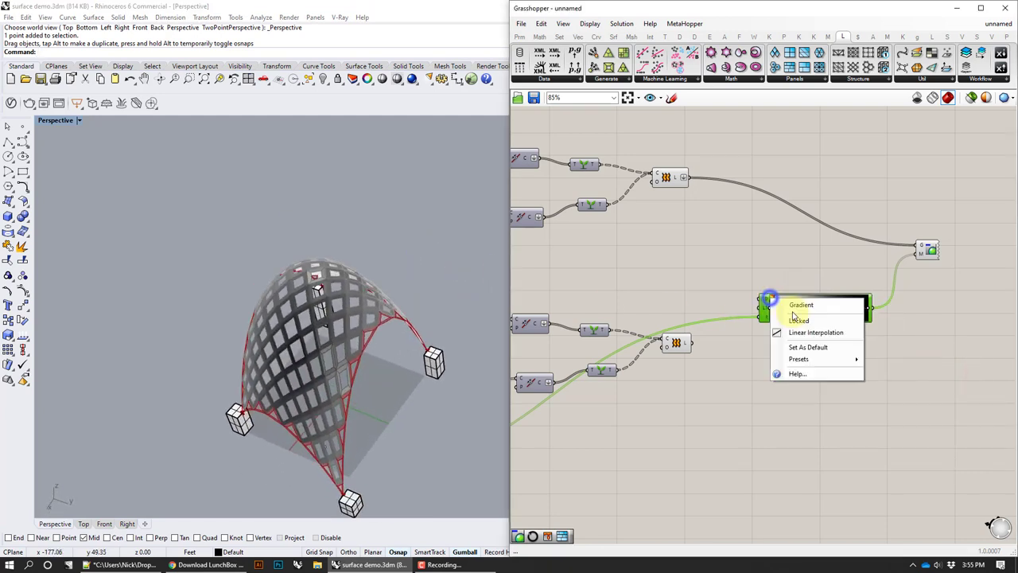
pyautogui.moveTo(798, 359)
pyautogui.click(914, 447)
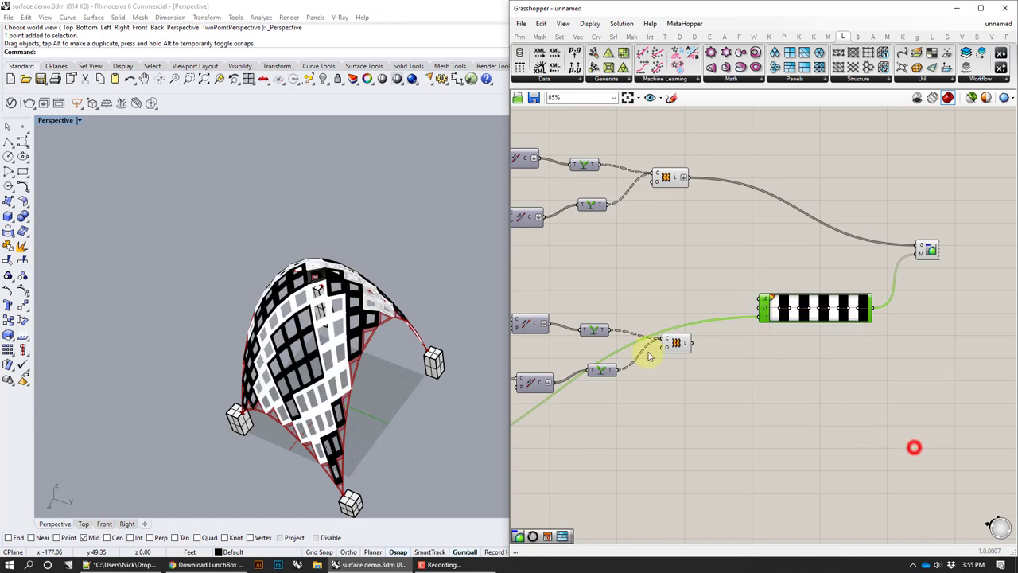
pyautogui.moveTo(386, 284); pyautogui.dragTo(352, 301, button='right')
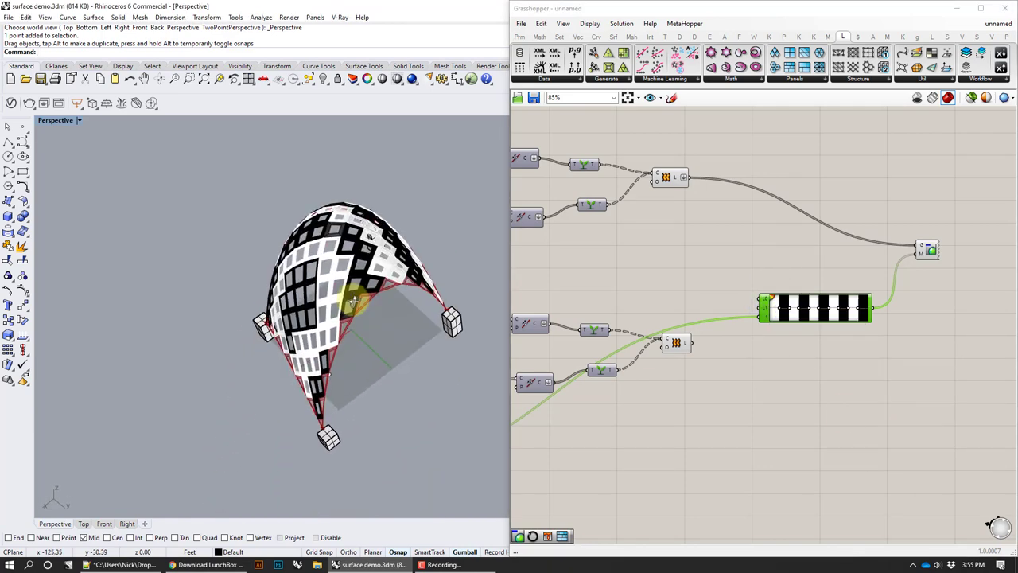
pyautogui.moveTo(394, 266); pyautogui.dragTo(378, 241, button='right')
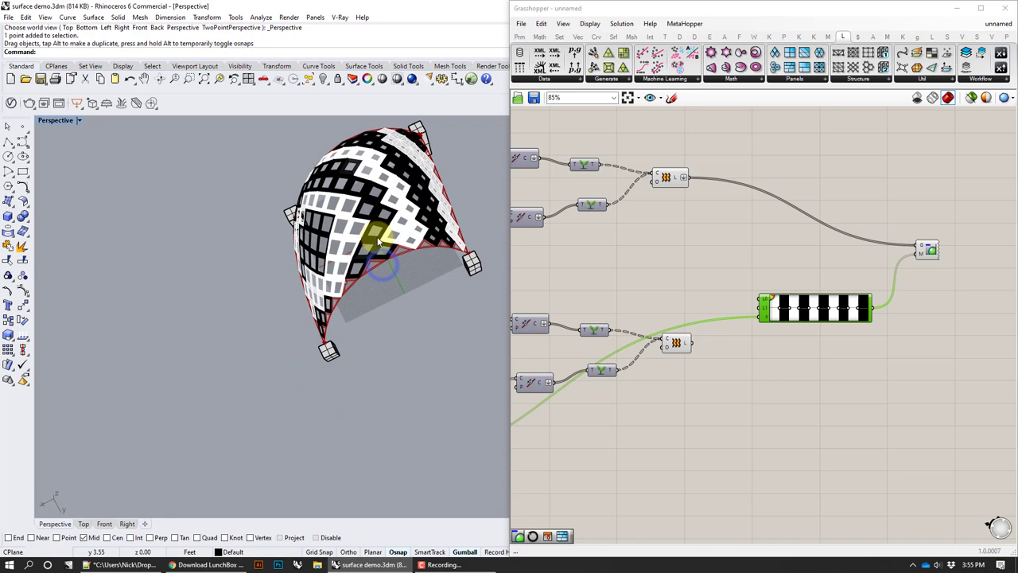
# Apply the red-yellow-blue preset to the Gradient component
pyautogui.rightClick(776, 306)
pyautogui.click(824, 359)
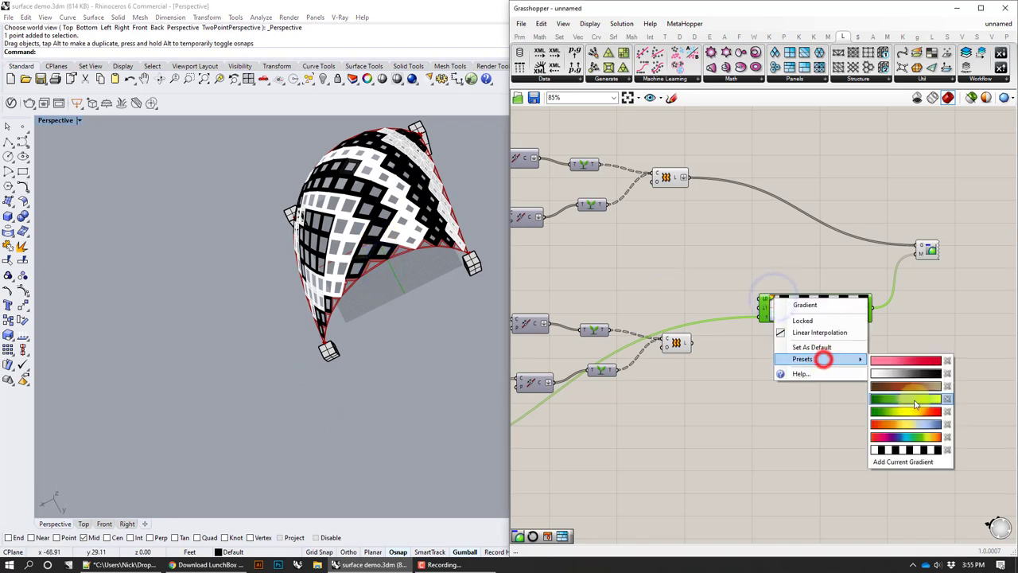
pyautogui.click(912, 424)
pyautogui.moveTo(380, 262); pyautogui.dragTo(316, 331, button='right')
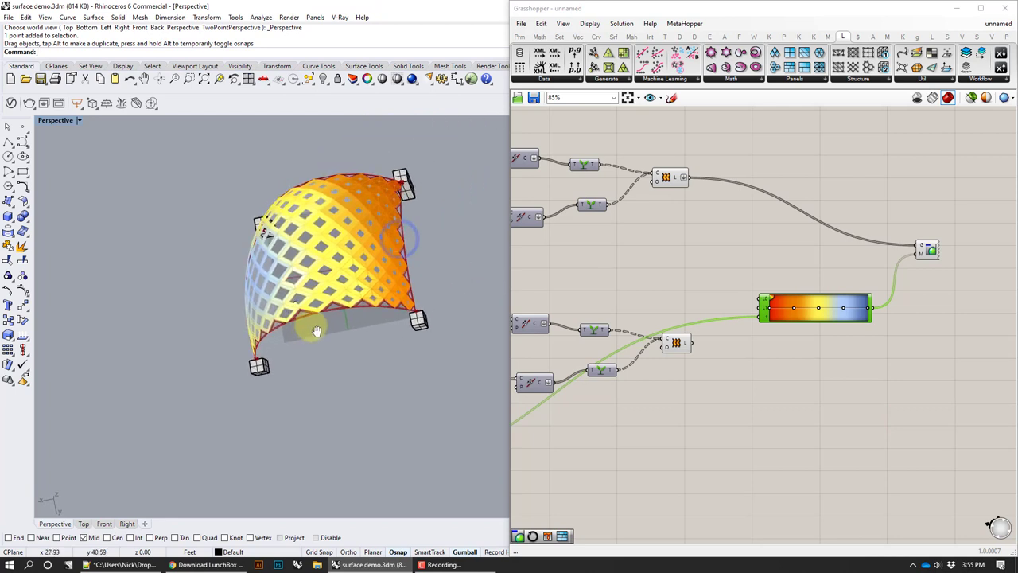
# Switch the viewport to the Top view and move the attractor point to the middle of the canopy's lower edge in plan
pyautogui.write('T')
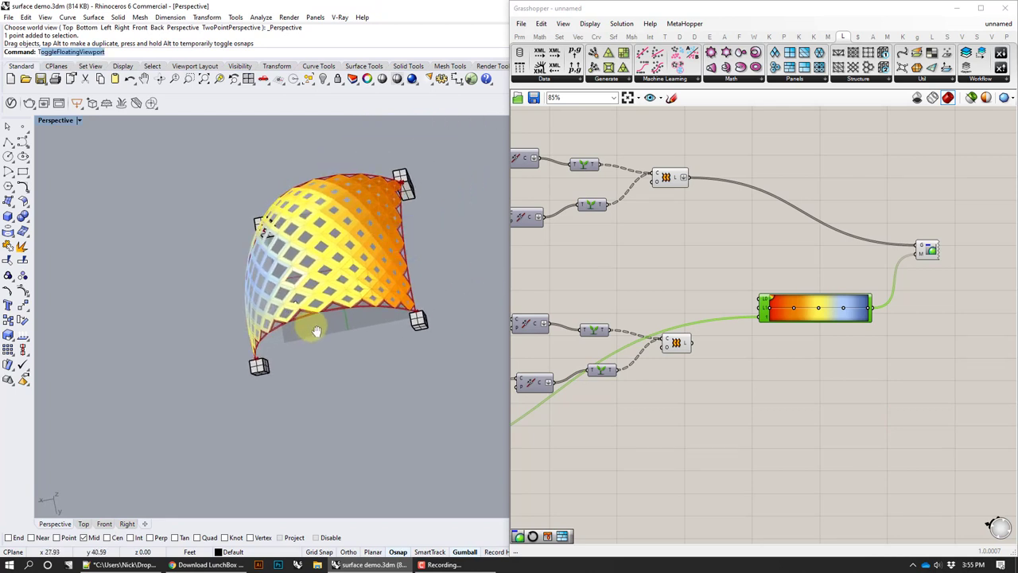
pyautogui.write('op')
pyautogui.press('Return')
pyautogui.scroll(-8, 350, 325)
pyautogui.scroll(10, 410, 346)
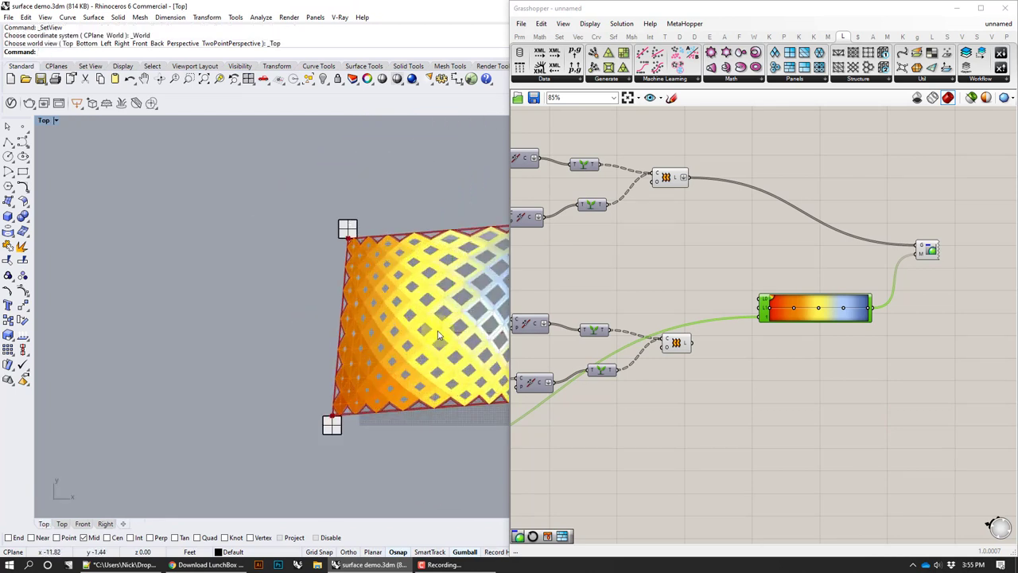
pyautogui.moveTo(475, 323); pyautogui.dragTo(337, 330, button='right')
pyautogui.moveTo(401, 293); pyautogui.dragTo(369, 317)
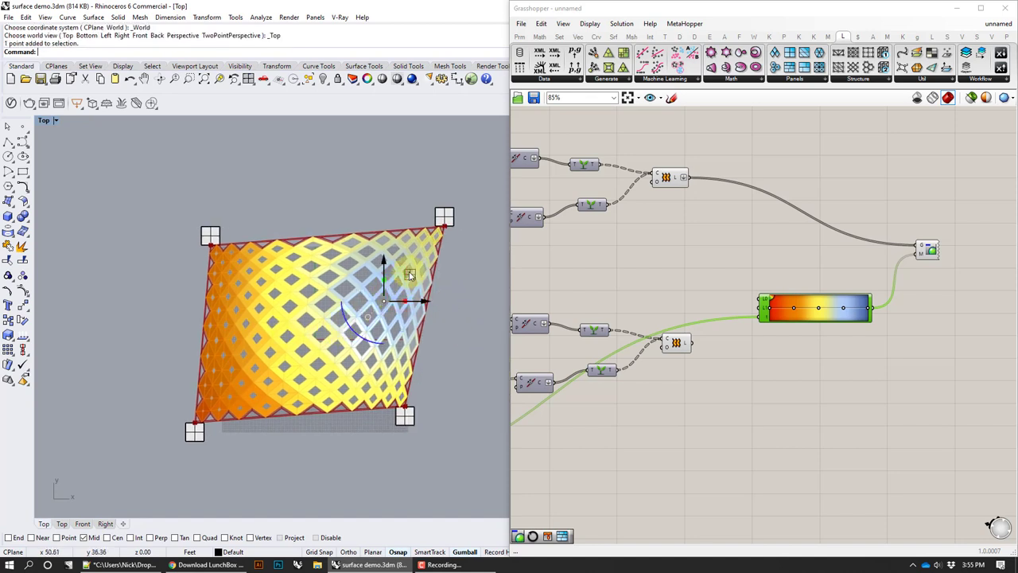
pyautogui.moveTo(410, 275); pyautogui.dragTo(325, 377)
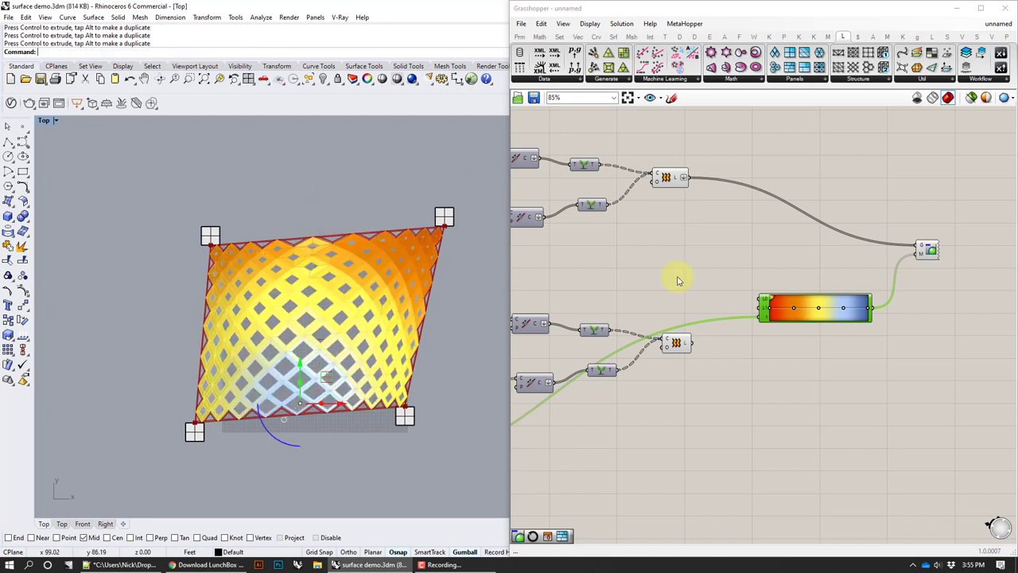
# Return the viewport to the Perspective view and orbit to a low angle on the canopy
pyautogui.moveTo(607, 294); pyautogui.dragTo(733, 293, button='right')
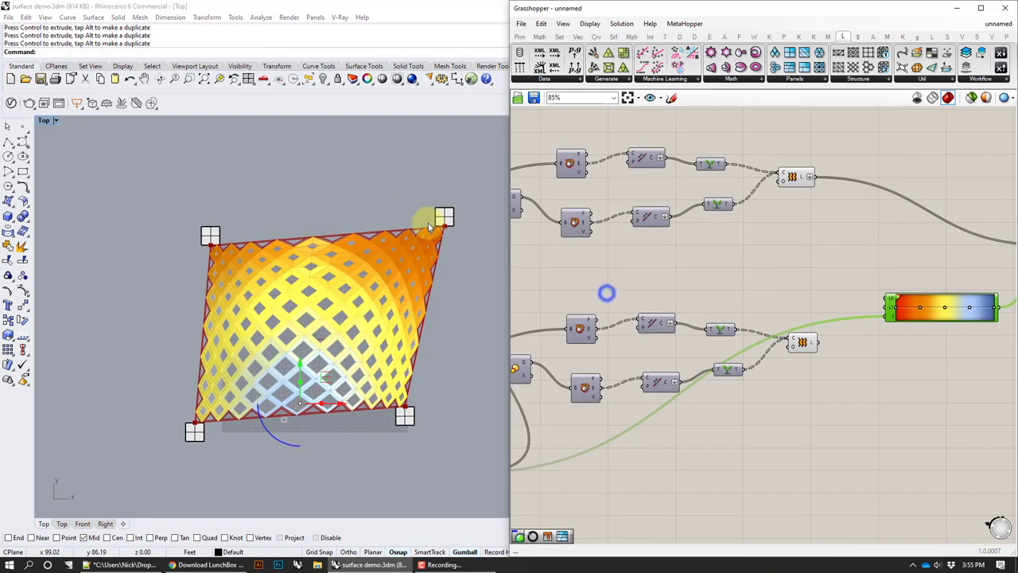
pyautogui.click(55, 121)
pyautogui.click(106, 333)
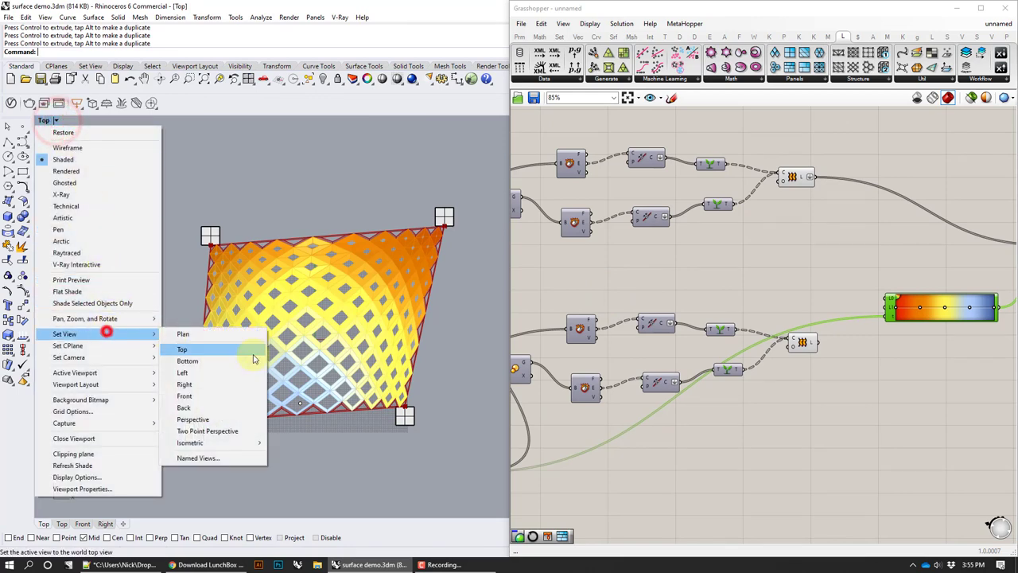
pyautogui.click(208, 420)
pyautogui.moveTo(374, 374); pyautogui.dragTo(454, 318, button='right')
# Delete the Factor slider feeding the lower Scale component
pyautogui.moveTo(795, 305)
pyautogui.mouseDown(button='right')
pyautogui.moveTo(730, 291)
pyautogui.moveTo(875, 268)
pyautogui.moveTo(793, 288)
pyautogui.mouseUp(button='right')
pyautogui.scroll(-3, 842, 262)
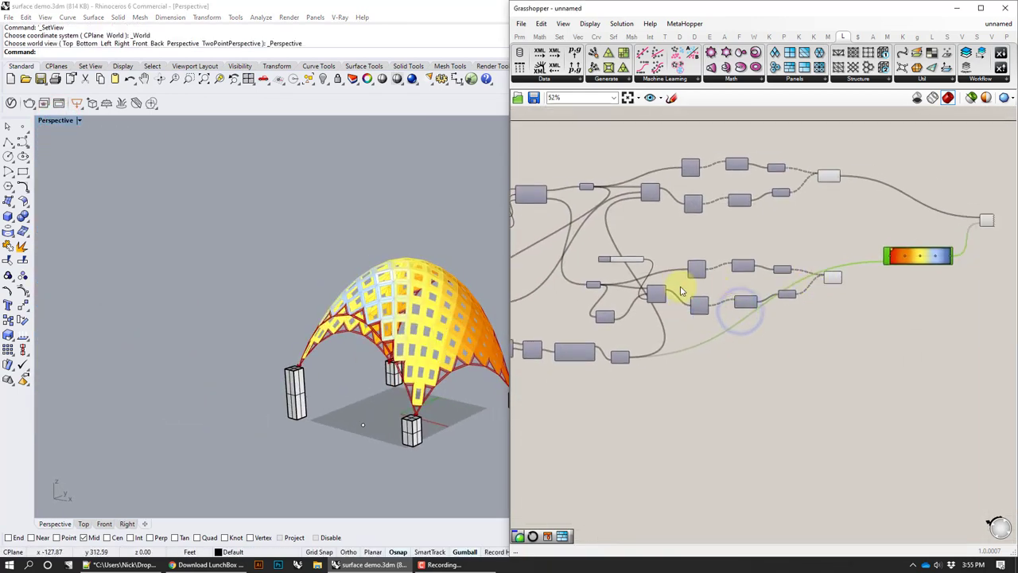
pyautogui.scroll(2, 629, 318)
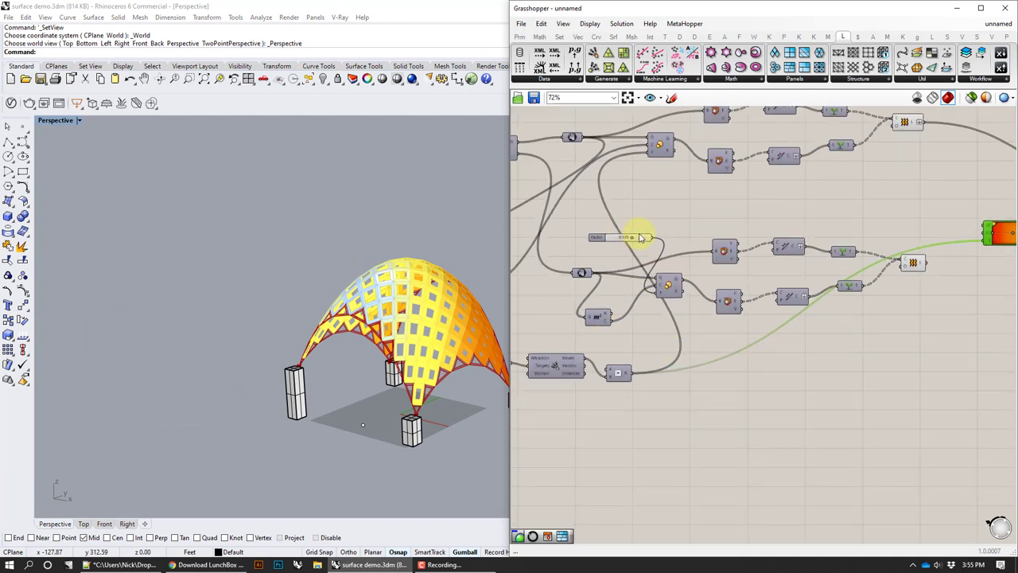
pyautogui.moveTo(632, 226); pyautogui.dragTo(641, 226)
pyautogui.scroll(-1, 663, 252)
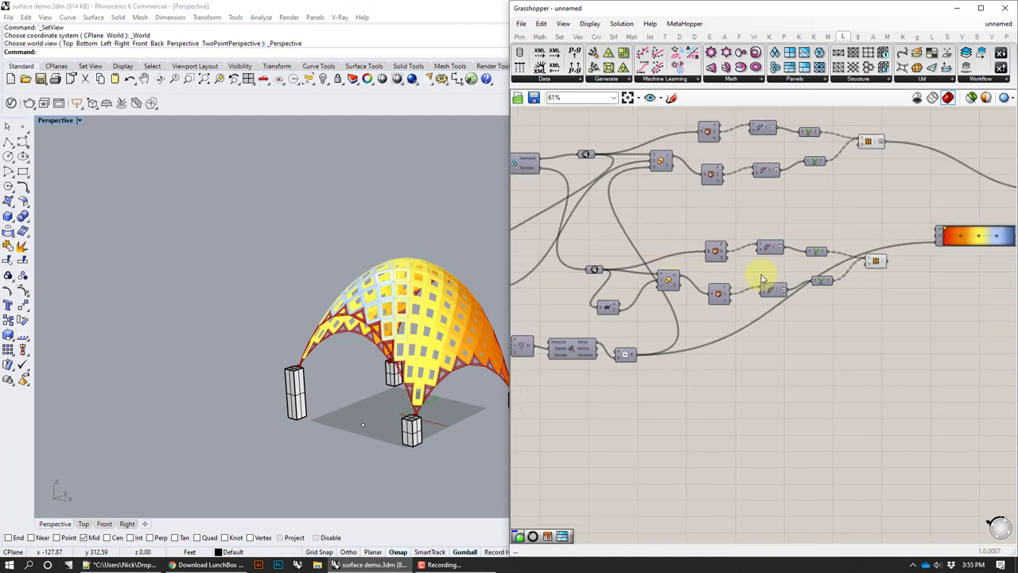
# Duplicate the diamond panels' attractor chain, Gradient and Custom Preview as one set, placing the copy lower on the canvas
pyautogui.moveTo(695, 344); pyautogui.dragTo(758, 362, button='right')
pyautogui.moveTo(726, 374); pyautogui.dragTo(538, 314)
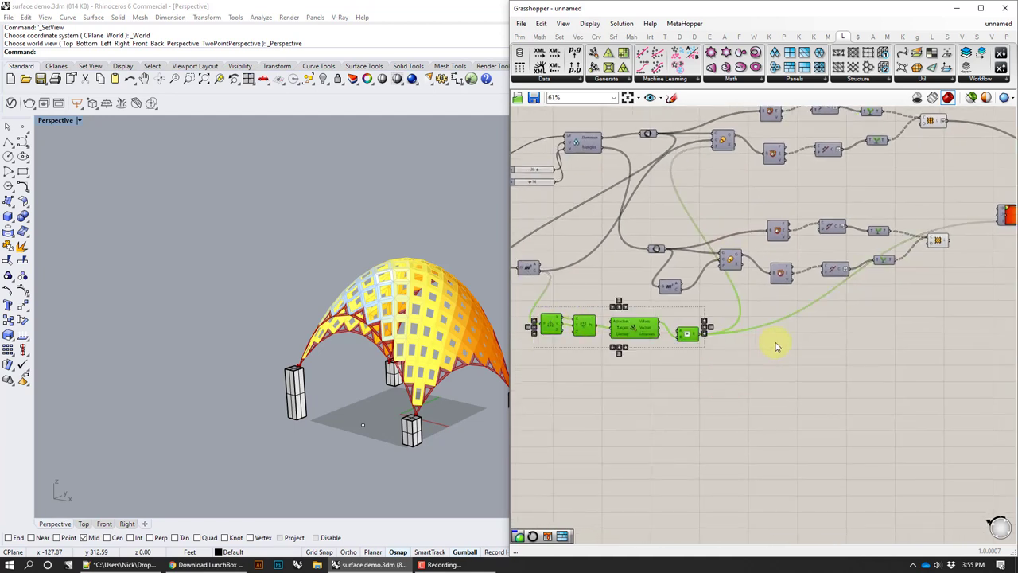
pyautogui.moveTo(919, 342); pyautogui.dragTo(798, 364, button='right')
pyautogui.keyDown('shift'); pyautogui.click(923, 233); pyautogui.keyUp('shift')
pyautogui.keyDown('shift'); pyautogui.click(986, 197); pyautogui.keyUp('shift')
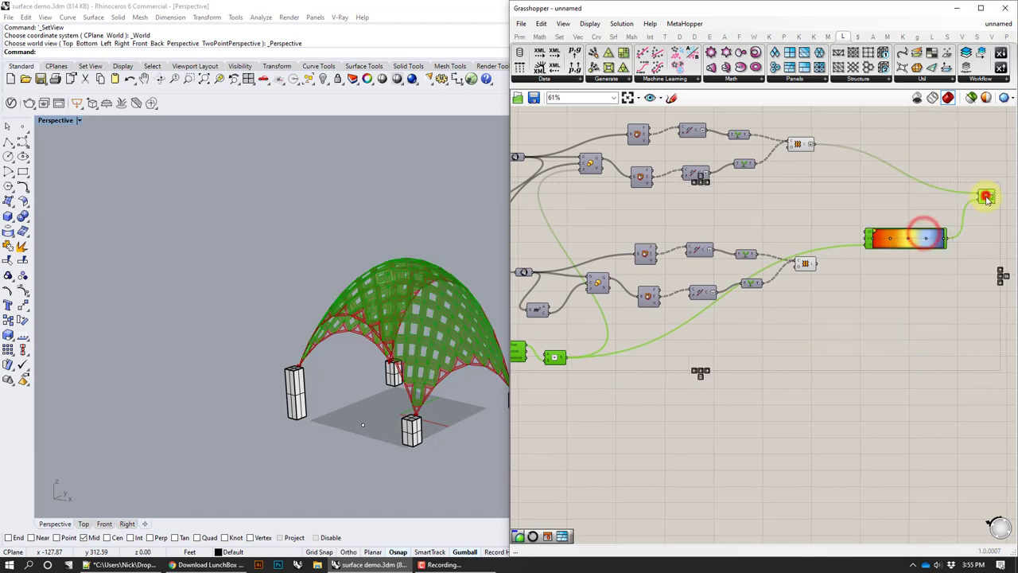
pyautogui.keyDown('alt'); pyautogui.moveTo(989, 209); pyautogui.dragTo(989, 408); pyautogui.keyUp('alt')
pyautogui.click(715, 355)
# Feed the area centroids of the triangle panels into the first component of the copied attractor chain
pyautogui.moveTo(717, 368); pyautogui.dragTo(865, 328, button='right')
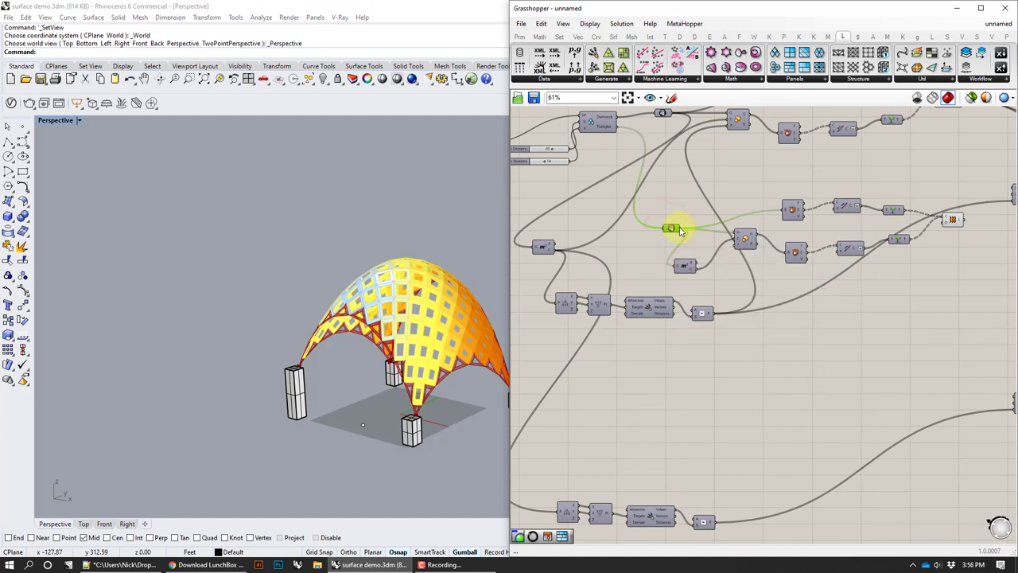
pyautogui.moveTo(652, 355); pyautogui.dragTo(563, 513)
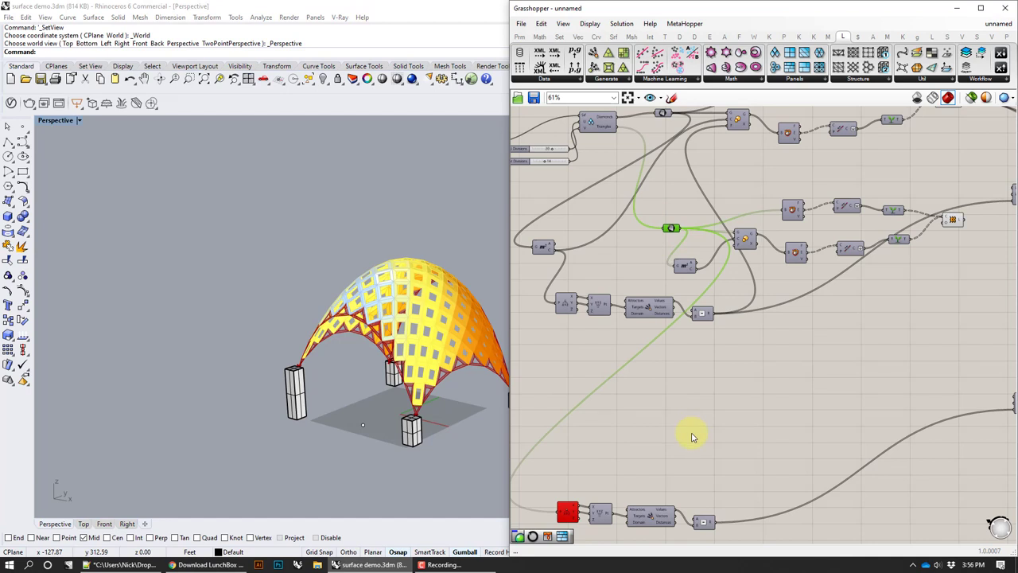
pyautogui.moveTo(693, 436); pyautogui.dragTo(734, 263, button='right')
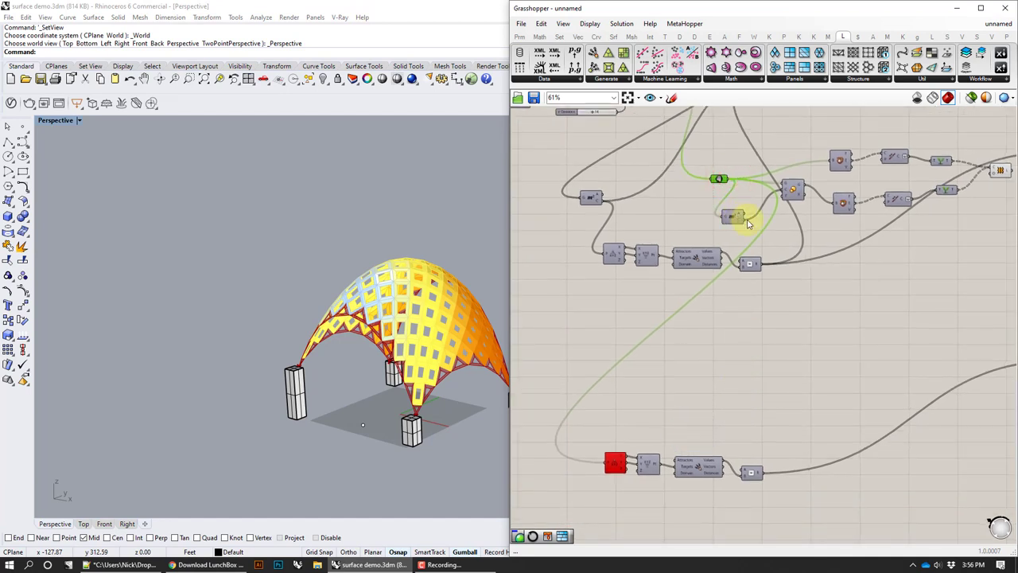
pyautogui.moveTo(745, 223); pyautogui.dragTo(608, 462)
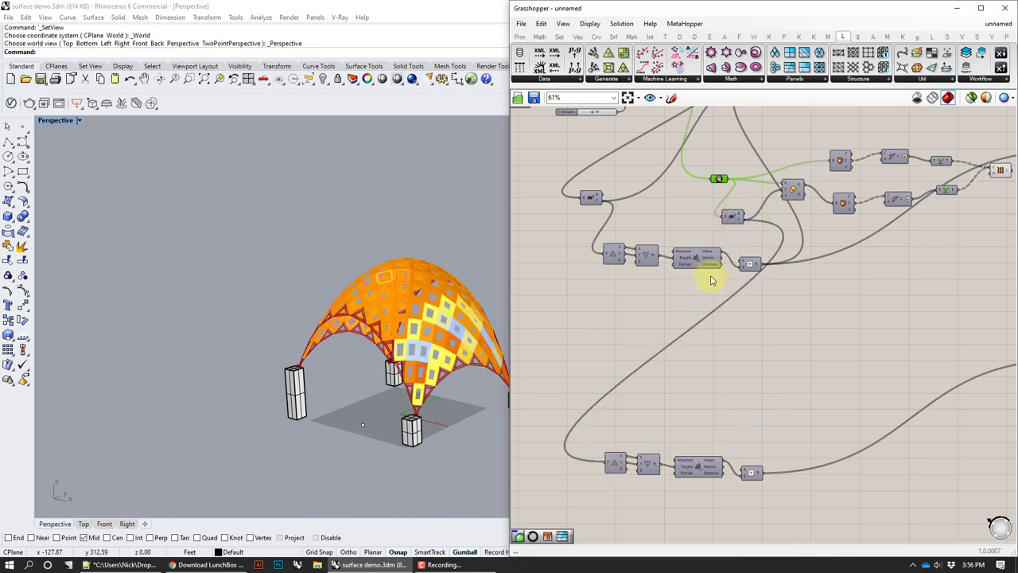
# Connect the triangle panels' Loft to the geometry input of the copied Custom Preview, replacing the diamond Loft
pyautogui.moveTo(828, 281); pyautogui.dragTo(822, 421, button='right')
pyautogui.moveTo(830, 384); pyautogui.dragTo(760, 342, button='right')
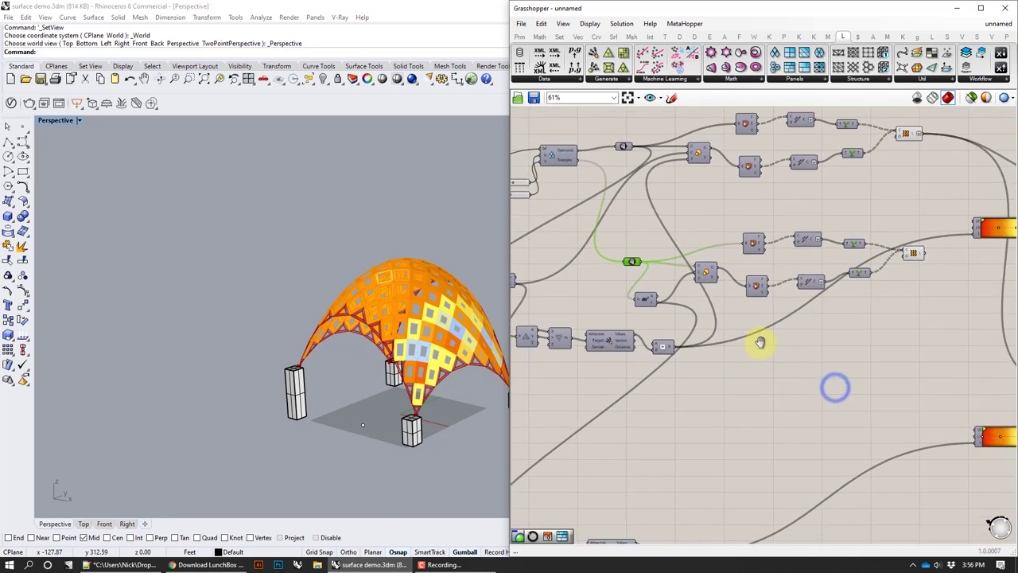
pyautogui.click(915, 263)
pyautogui.moveTo(970, 305); pyautogui.dragTo(795, 295, button='right')
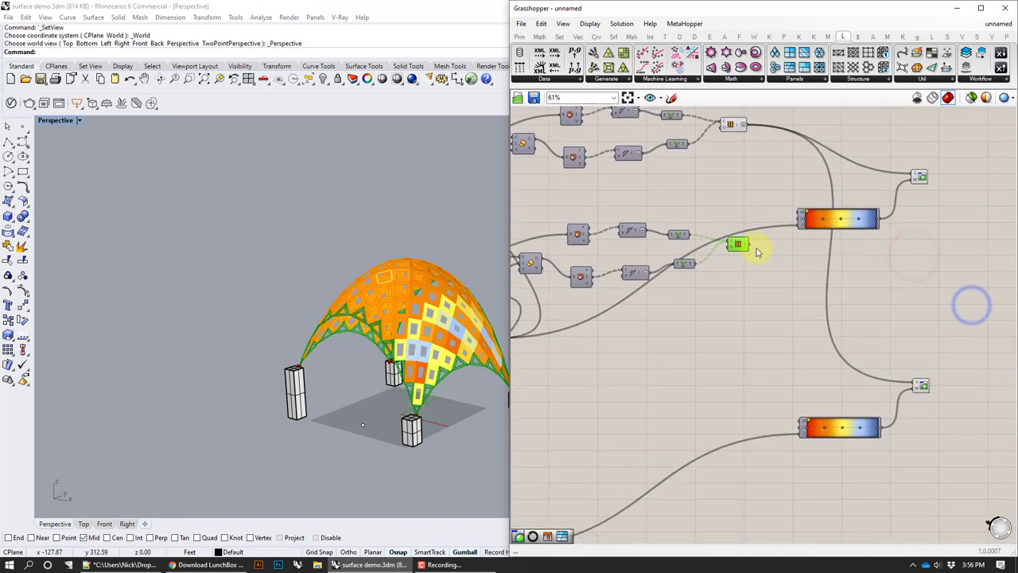
pyautogui.moveTo(861, 363); pyautogui.dragTo(916, 386)
pyautogui.click(715, 348)
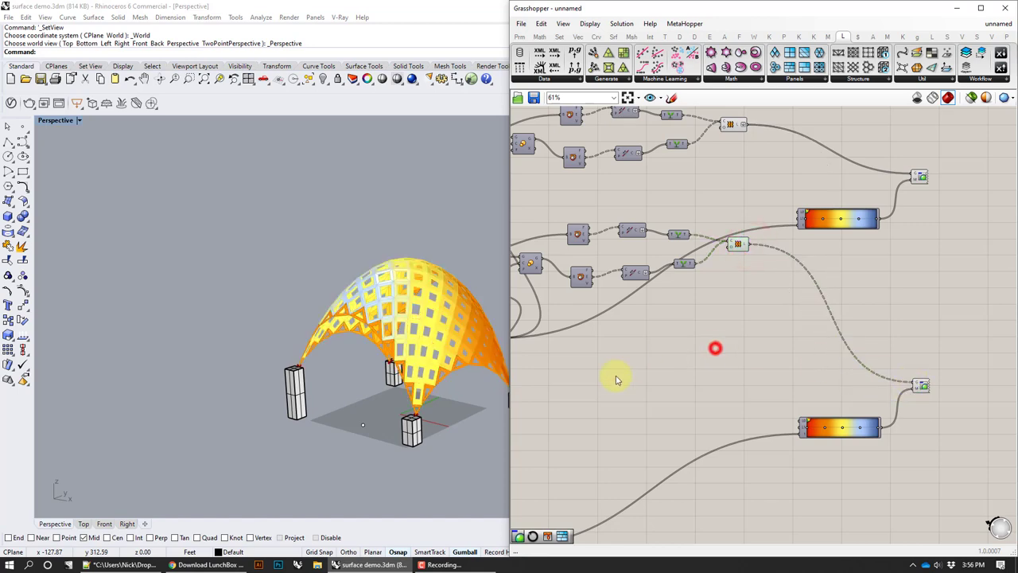
# Shift the triangle panels' curve parameter slightly away from their Scale component
pyautogui.moveTo(401, 315); pyautogui.dragTo(409, 327, button='right')
pyautogui.moveTo(607, 393); pyautogui.dragTo(849, 327, button='right')
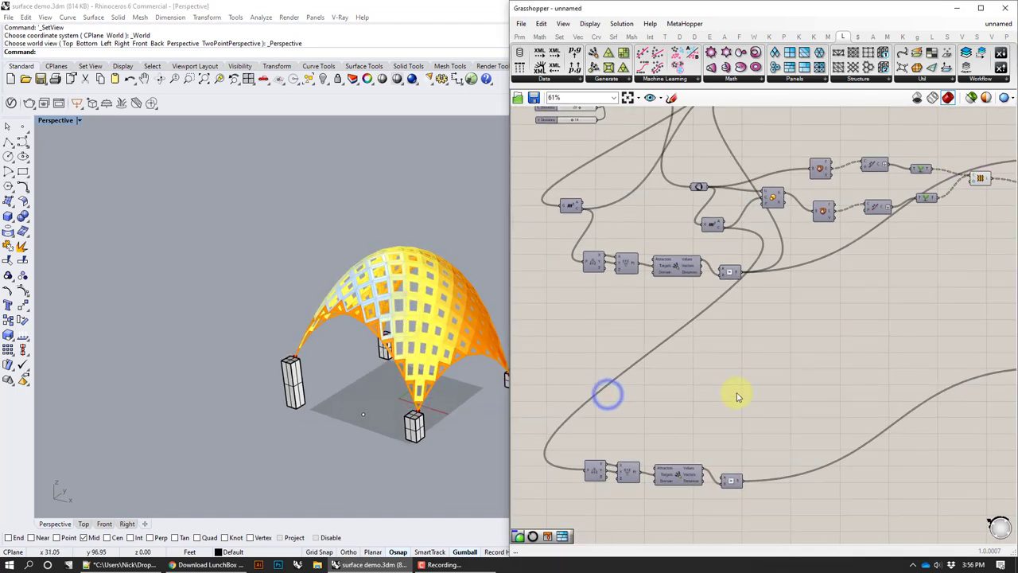
pyautogui.moveTo(783, 369); pyautogui.dragTo(748, 418, button='right')
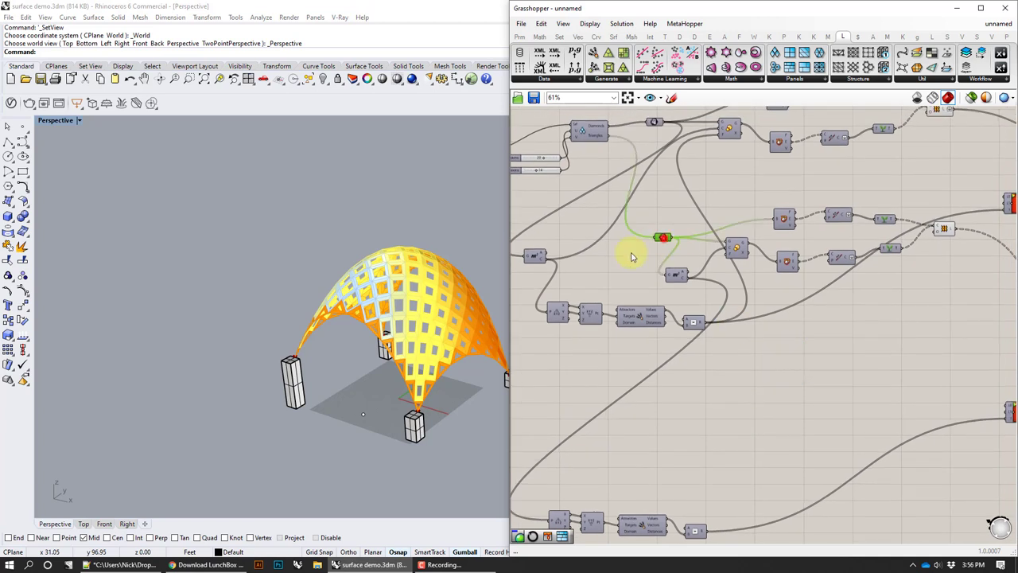
pyautogui.moveTo(663, 237)
pyautogui.mouseDown()
pyautogui.moveTo(632, 250)
pyautogui.moveTo(650, 247)
pyautogui.mouseUp()
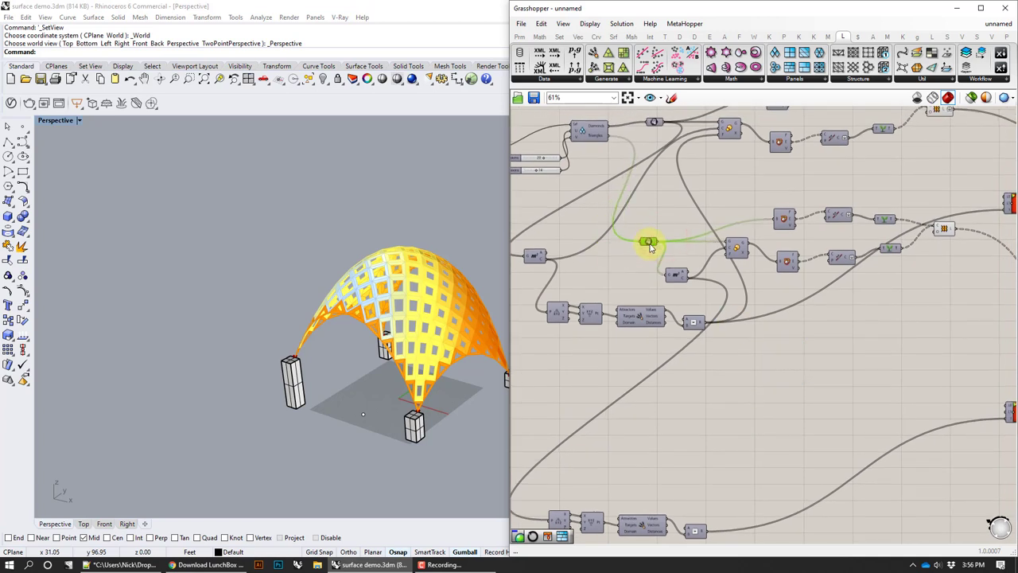
pyautogui.click(678, 273)
# Flatten the output of the triangle panels' Loft component
pyautogui.moveTo(449, 226); pyautogui.dragTo(480, 296, button='right')
pyautogui.moveTo(817, 419); pyautogui.dragTo(602, 401, button='right')
pyautogui.click(749, 217)
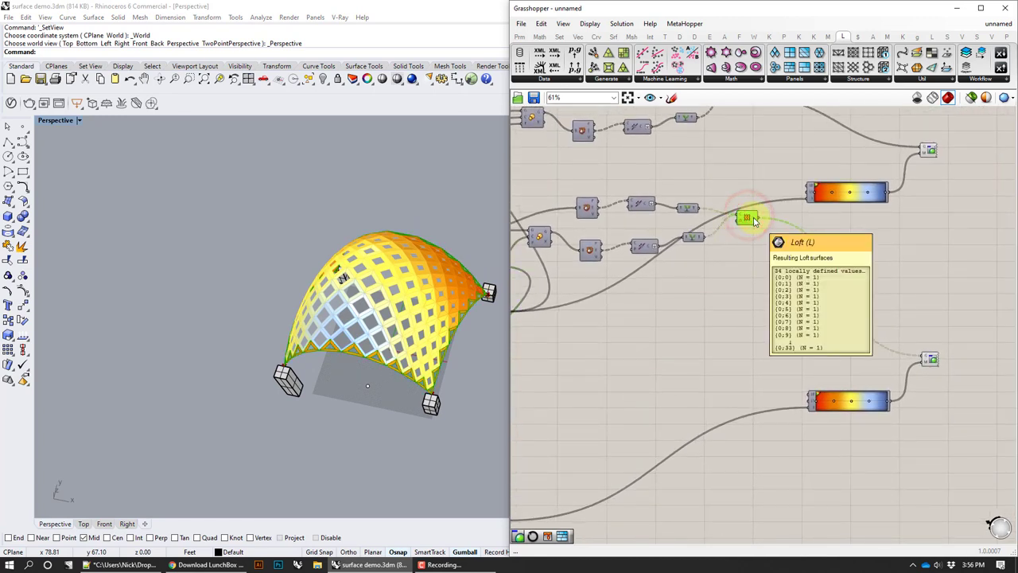
pyautogui.rightClick(751, 218)
pyautogui.click(769, 278)
pyautogui.click(430, 404)
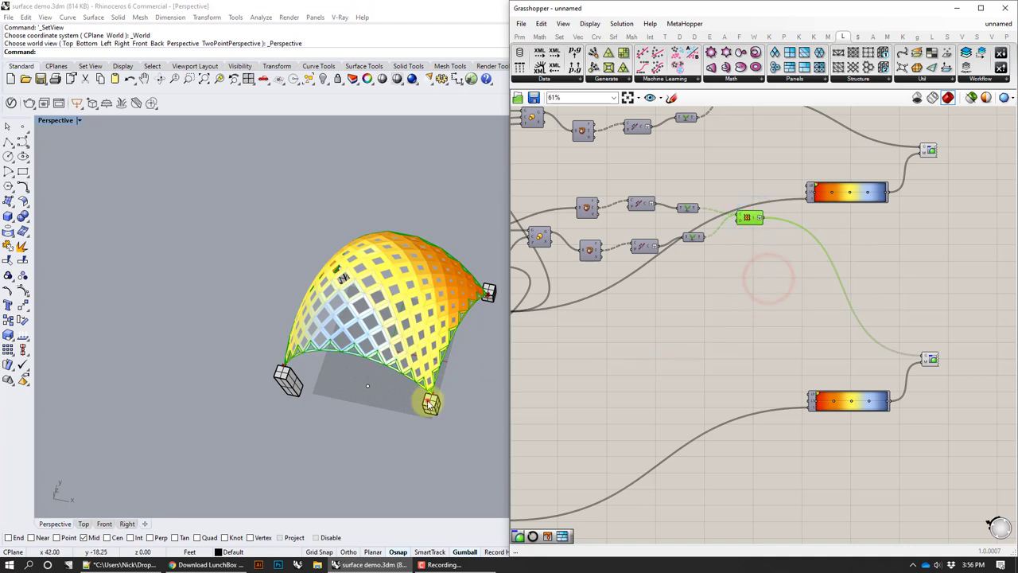
pyautogui.click(477, 447)
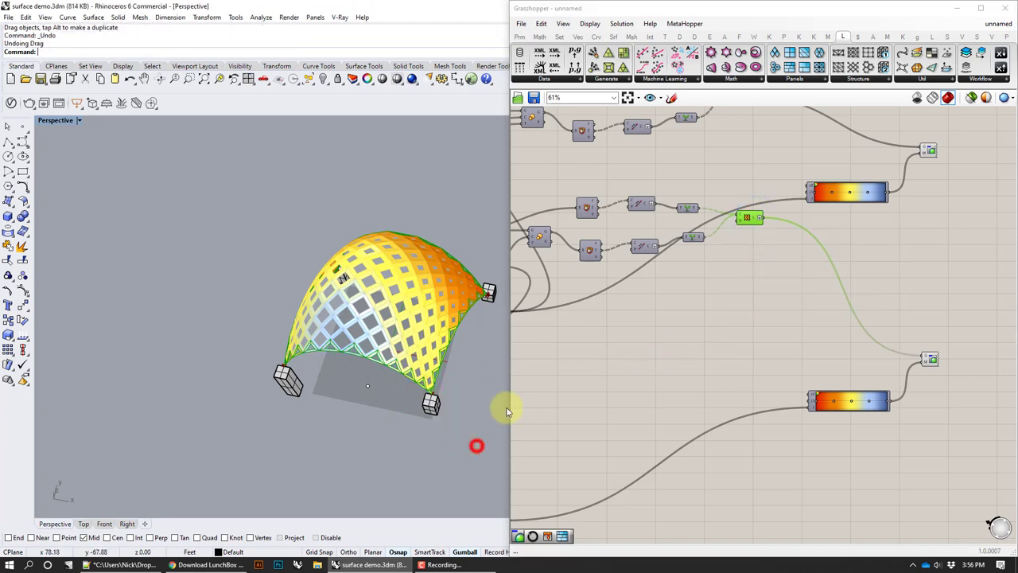
pyautogui.click(675, 398)
# Move the copied attractor chain up beneath the triangle branch to tidy the definition
pyautogui.moveTo(740, 336); pyautogui.dragTo(773, 326, button='right')
pyautogui.scroll(-3, 772, 326)
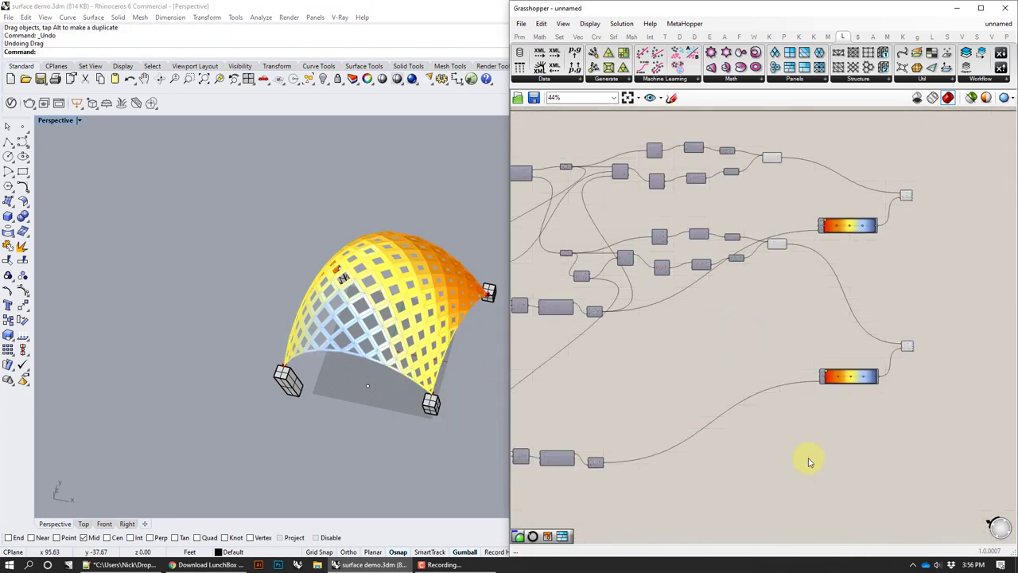
pyautogui.moveTo(707, 492); pyautogui.dragTo(807, 455, button='right')
pyautogui.moveTo(798, 454); pyautogui.dragTo(682, 375)
pyautogui.moveTo(818, 311); pyautogui.dragTo(821, 309)
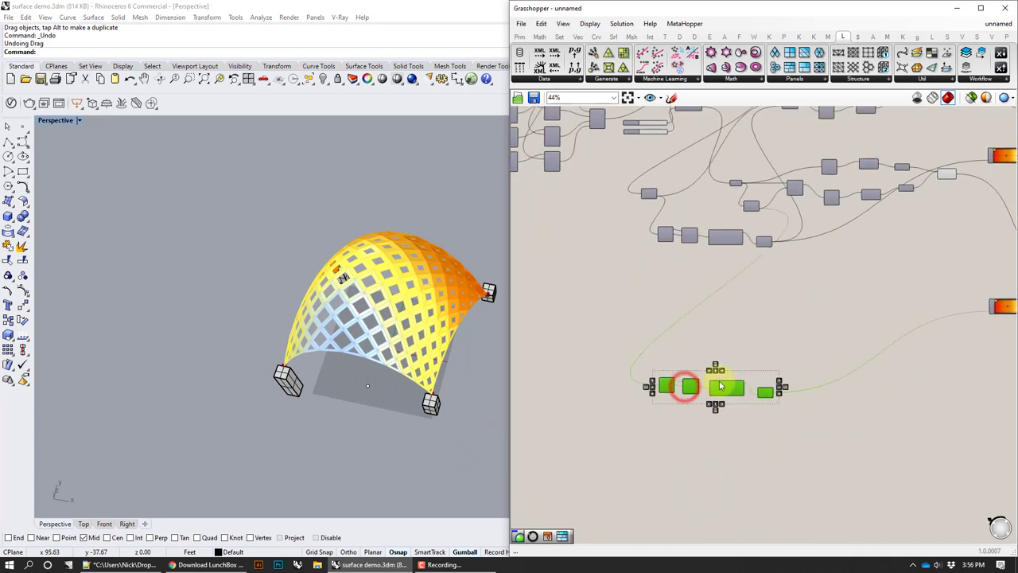
pyautogui.moveTo(725, 388); pyautogui.dragTo(848, 289)
pyautogui.moveTo(912, 271); pyautogui.dragTo(896, 355, button='right')
pyautogui.click(886, 311)
pyautogui.click(888, 313)
pyautogui.scroll(3, 888, 313)
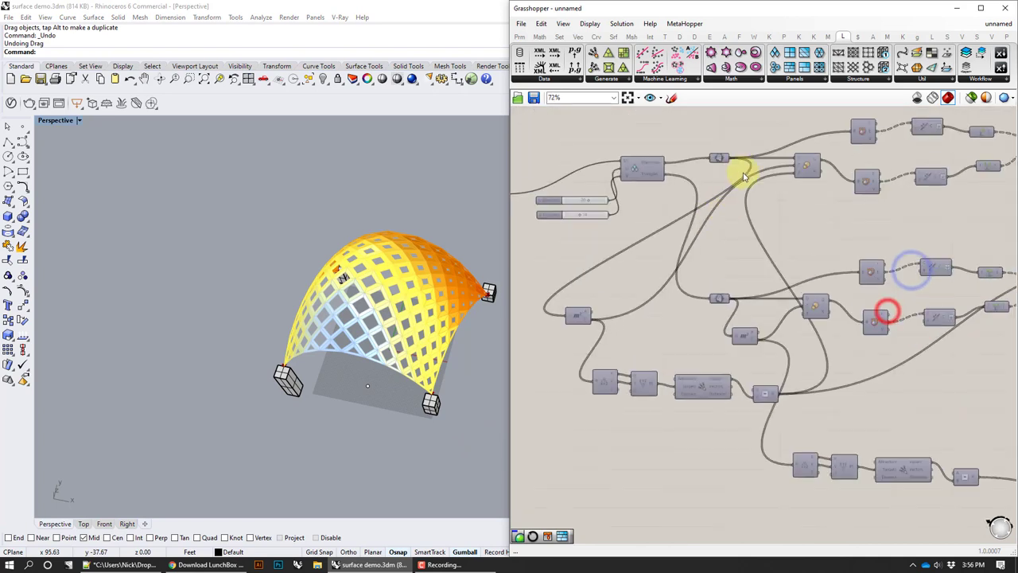
# Compare the diamond and triangle branches of the definition with the coloured canopy
pyautogui.click(719, 156)
pyautogui.moveTo(846, 334); pyautogui.dragTo(717, 335, button='right')
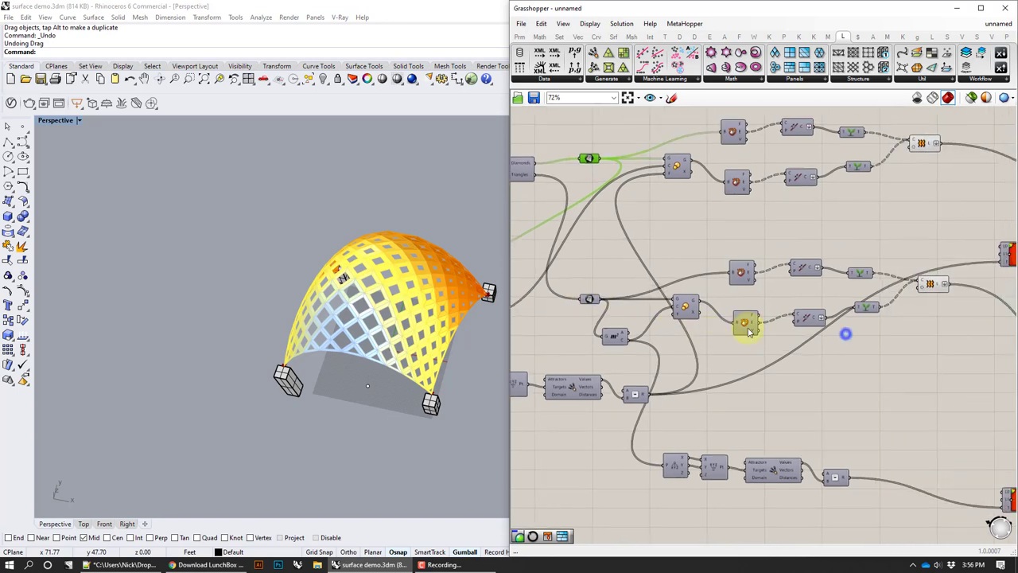
pyautogui.moveTo(424, 298); pyautogui.dragTo(341, 301, button='right')
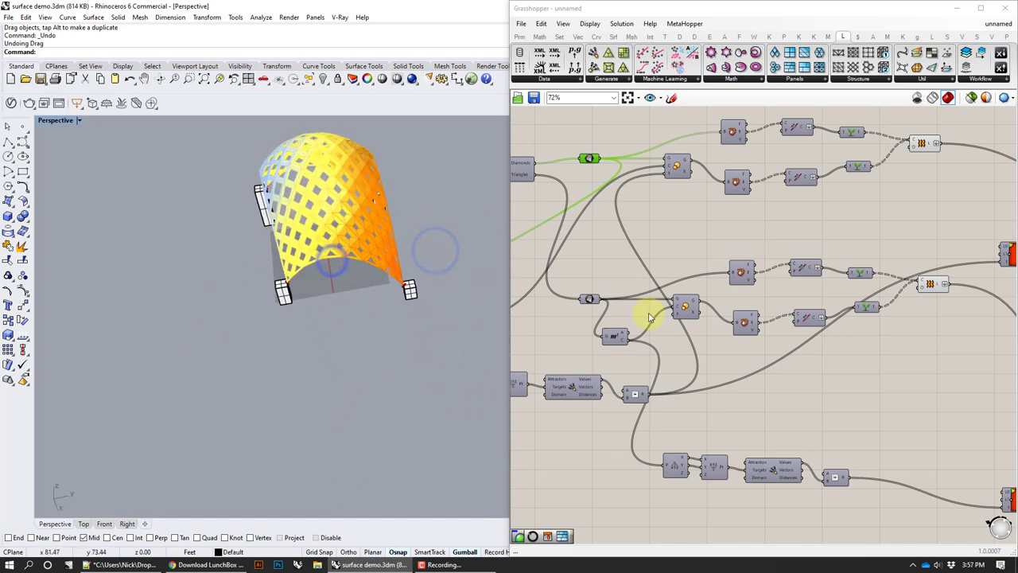
pyautogui.moveTo(822, 337); pyautogui.dragTo(662, 315, button='right')
pyautogui.click(954, 299)
pyautogui.moveTo(975, 315); pyautogui.dragTo(866, 315, button='right')
pyautogui.scroll(-3, 890, 385)
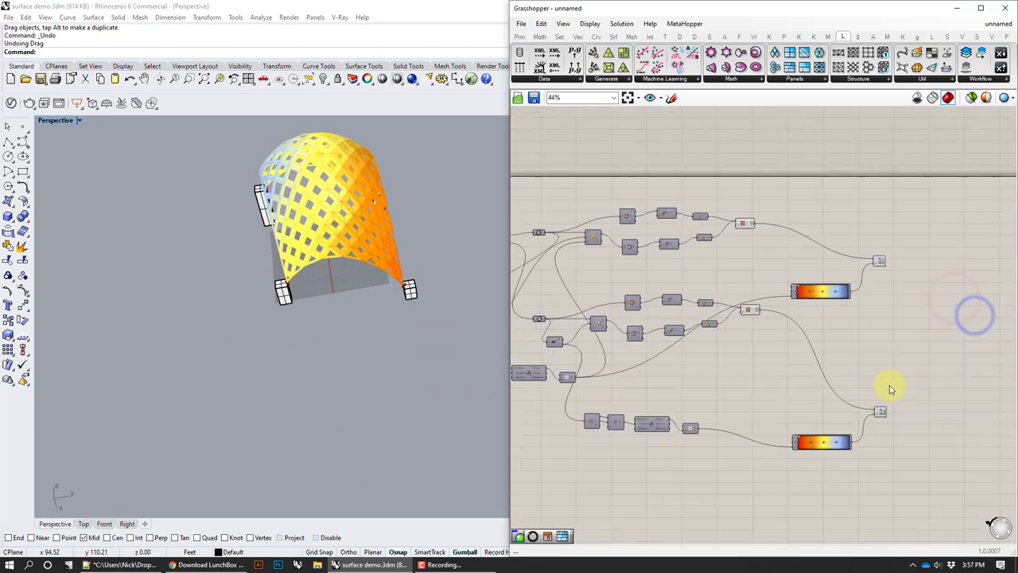
pyautogui.moveTo(878, 395); pyautogui.dragTo(861, 382, button='right')
# Inspect the panel openings and colour gradient around the canopy alongside the components that drive them
pyautogui.moveTo(421, 243); pyautogui.dragTo(501, 200, button='right')
pyautogui.moveTo(210, 355); pyautogui.dragTo(263, 343, button='right')
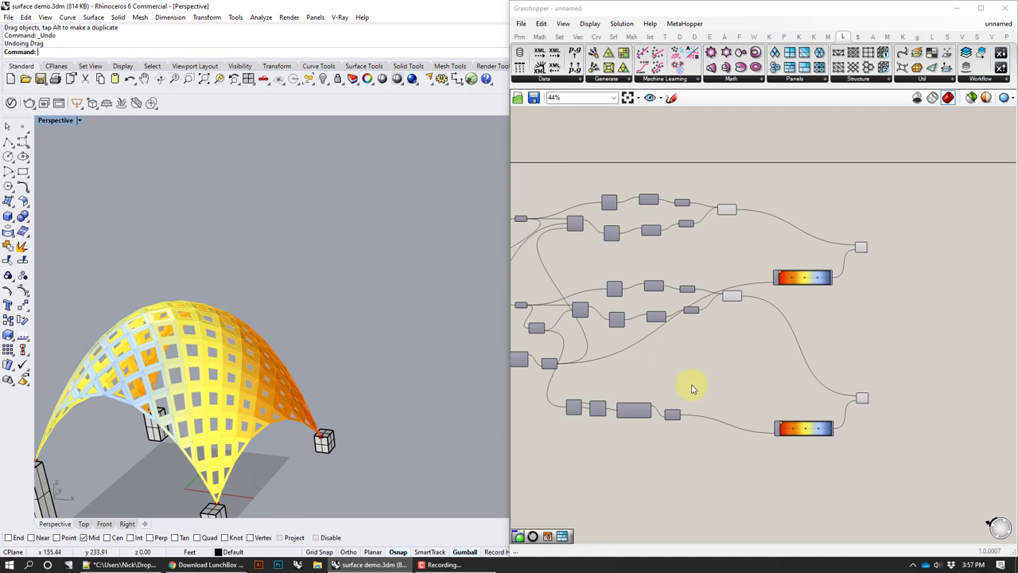
pyautogui.moveTo(689, 386); pyautogui.dragTo(866, 363, button='right')
pyautogui.moveTo(330, 355)
pyautogui.mouseDown(button='right')
pyautogui.moveTo(351, 401)
pyautogui.moveTo(316, 359)
pyautogui.mouseUp(button='right')
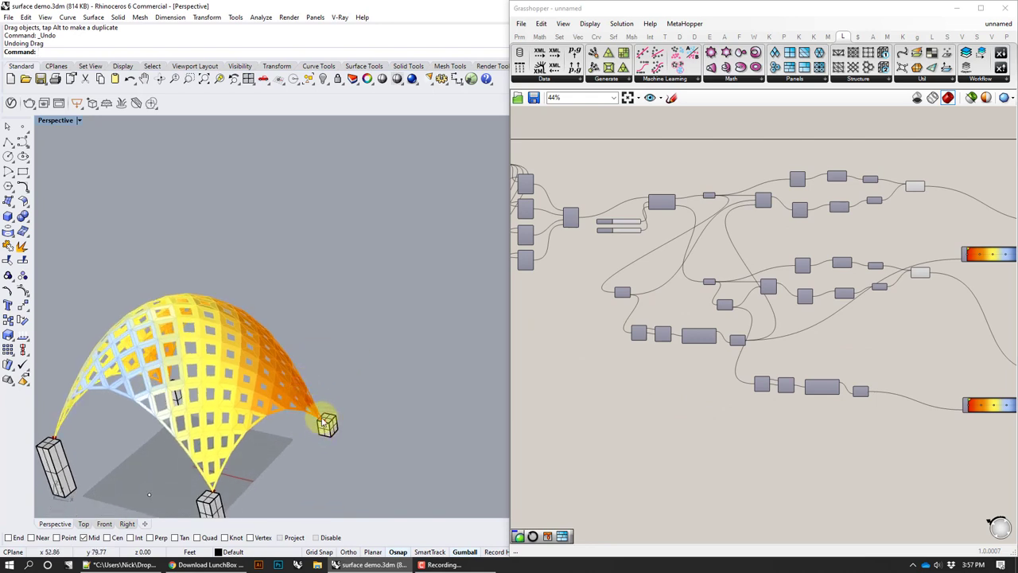
pyautogui.moveTo(348, 437); pyautogui.dragTo(307, 372, button='right')
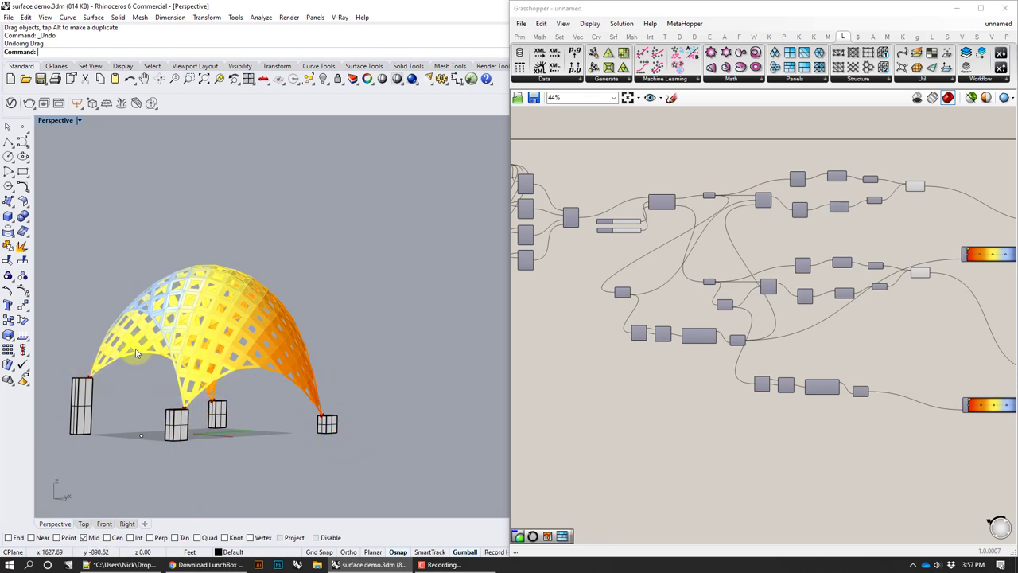
pyautogui.moveTo(573, 334); pyautogui.dragTo(688, 411, button='right')
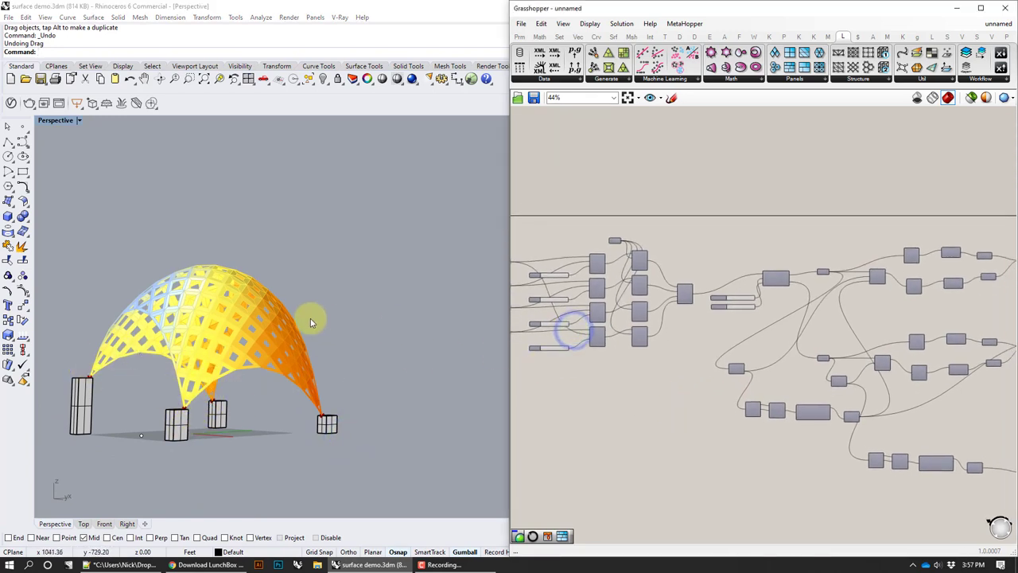
pyautogui.moveTo(307, 335); pyautogui.dragTo(326, 418, button='right')
pyautogui.scroll(3, 168, 303)
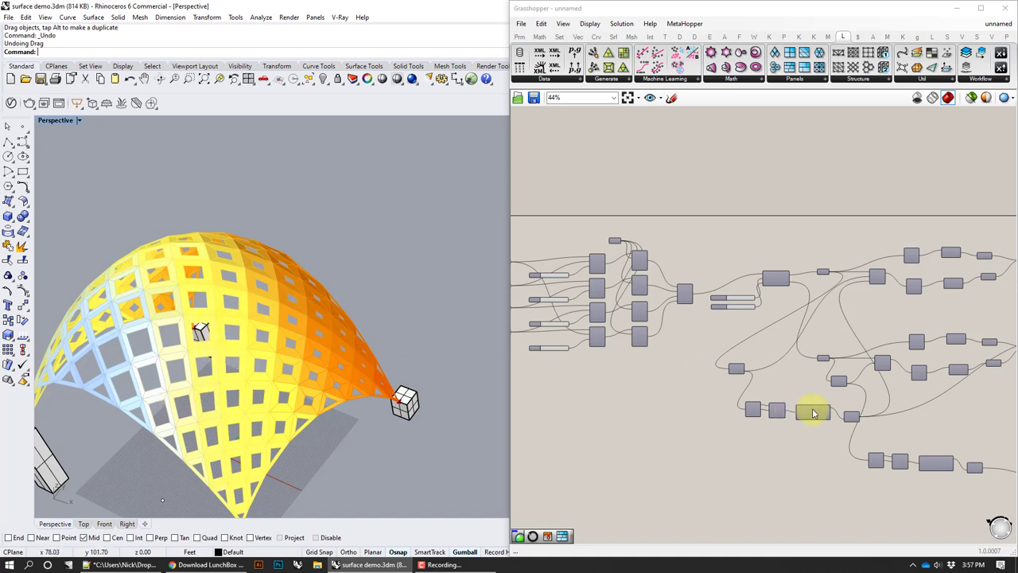
pyautogui.moveTo(787, 407); pyautogui.dragTo(494, 400, button='right')
pyautogui.moveTo(580, 316); pyautogui.dragTo(782, 306, button='right')
pyautogui.scroll(3, 694, 298)
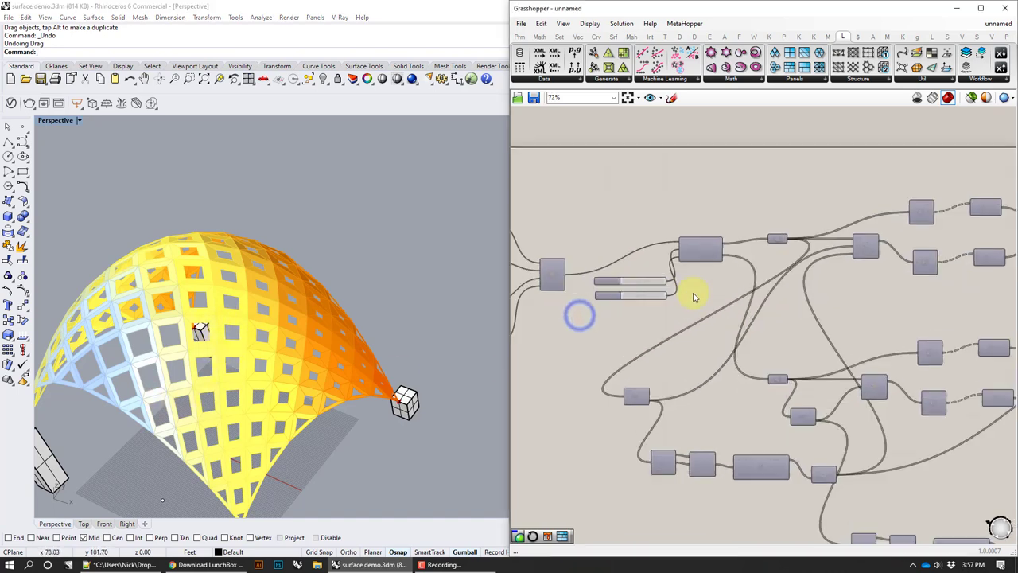
pyautogui.moveTo(864, 294); pyautogui.dragTo(568, 296, button='right')
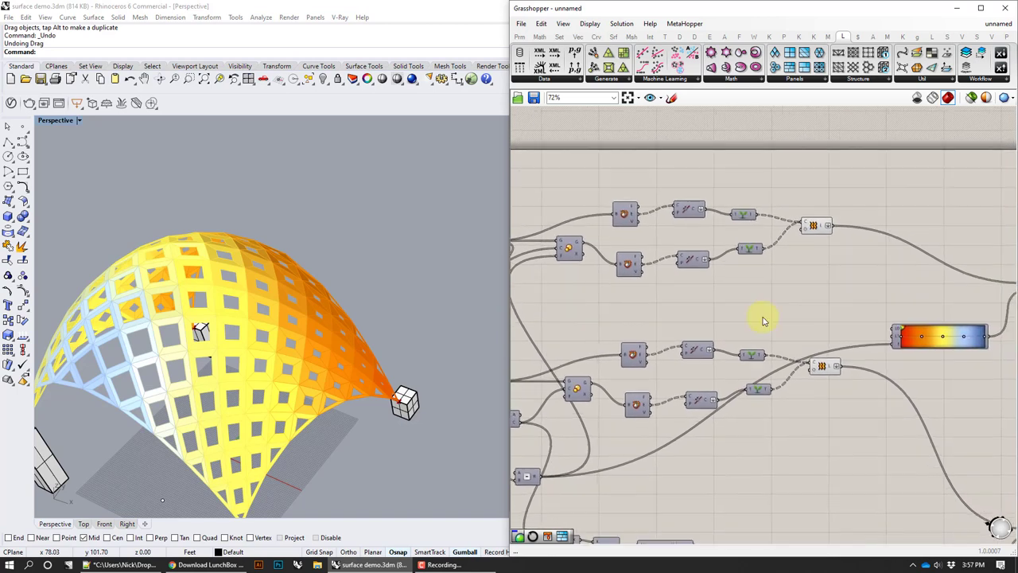
pyautogui.scroll(-2, 691, 314)
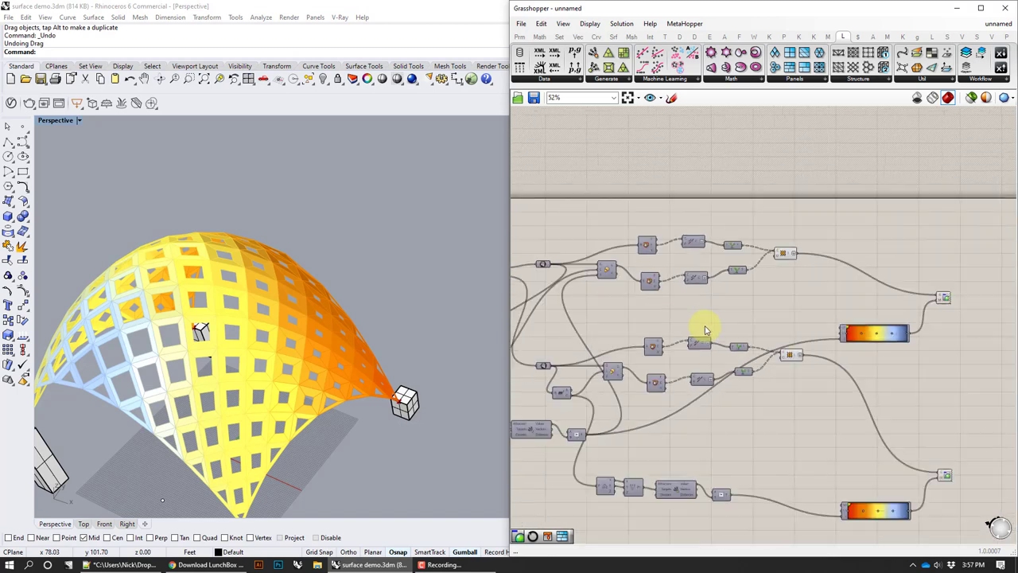
pyautogui.moveTo(733, 315); pyautogui.dragTo(839, 278, button='right')
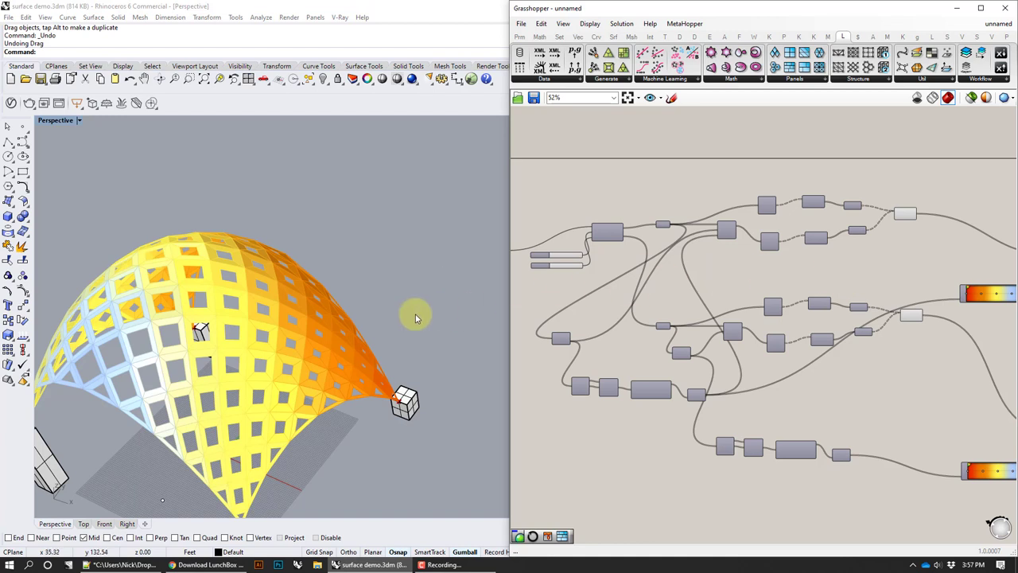
pyautogui.moveTo(802, 294); pyautogui.dragTo(796, 268, button='right')
pyautogui.moveTo(899, 271); pyautogui.dragTo(800, 279, button='right')
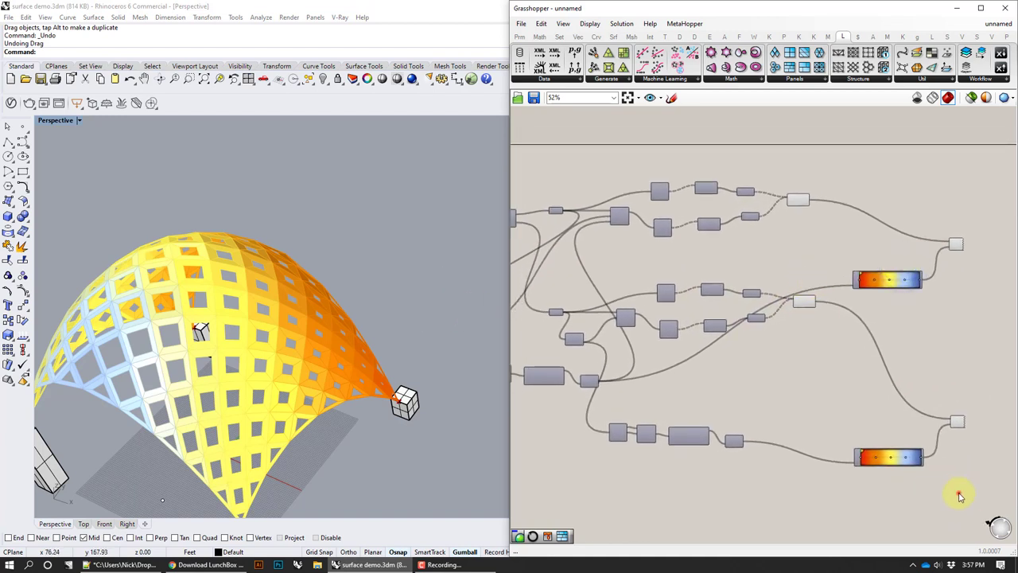
# Delete the triangle branch's Gradient and Custom Preview, plus its copied attractor chain and all components from Scale to Loft
pyautogui.moveTo(959, 495); pyautogui.dragTo(826, 397)
pyautogui.press('Delete')
pyautogui.moveTo(807, 357); pyautogui.dragTo(930, 371, button='right')
pyautogui.scroll(2, 881, 375)
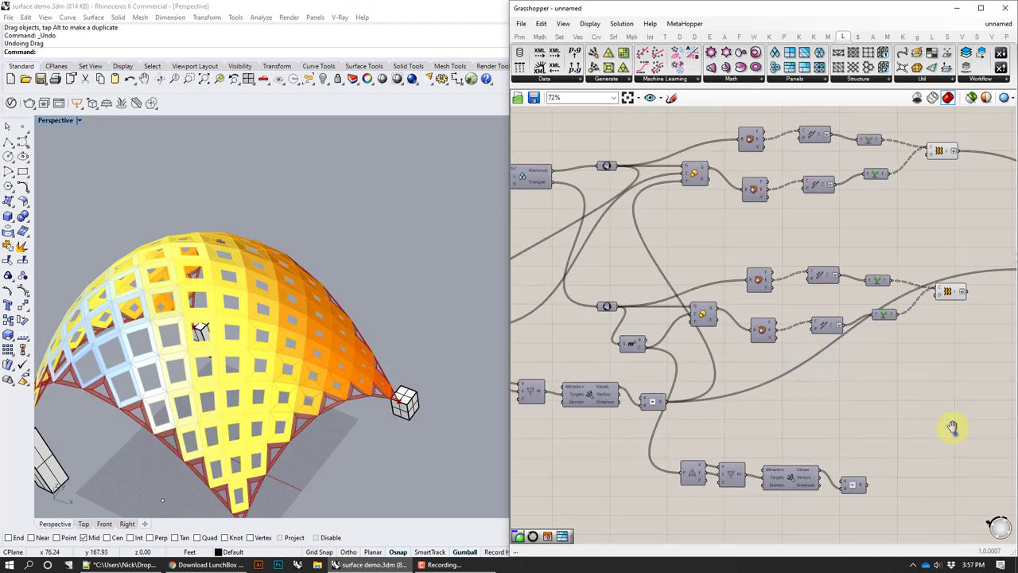
pyautogui.moveTo(953, 427); pyautogui.dragTo(939, 402, button='right')
pyautogui.moveTo(994, 483); pyautogui.dragTo(680, 233)
pyautogui.press('Delete')
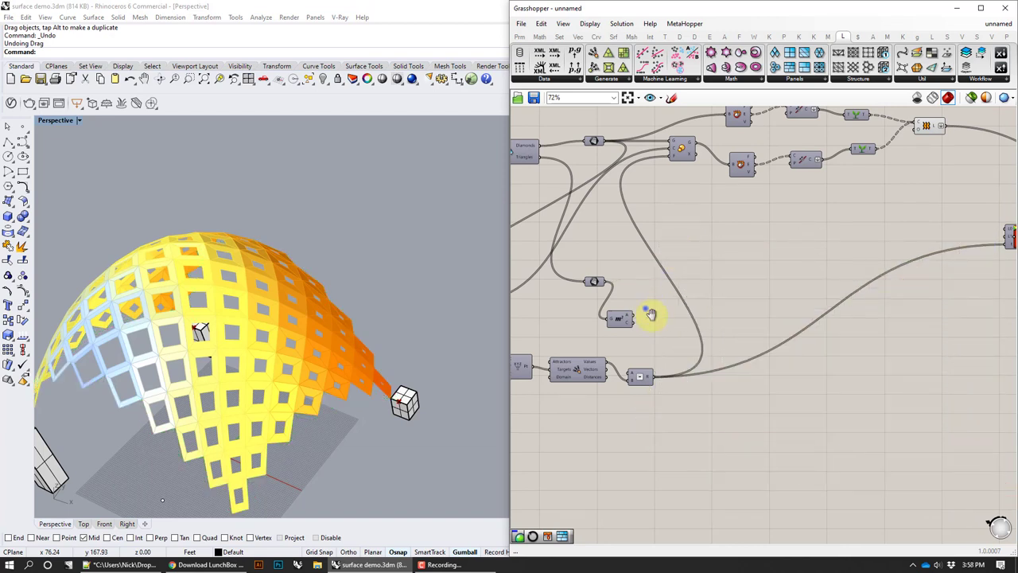
# Delete the remaining Area component and curve parameter of the triangle panels
pyautogui.moveTo(645, 309); pyautogui.dragTo(686, 325, button='right')
pyautogui.click(657, 336)
pyautogui.press('Delete')
pyautogui.click(642, 297)
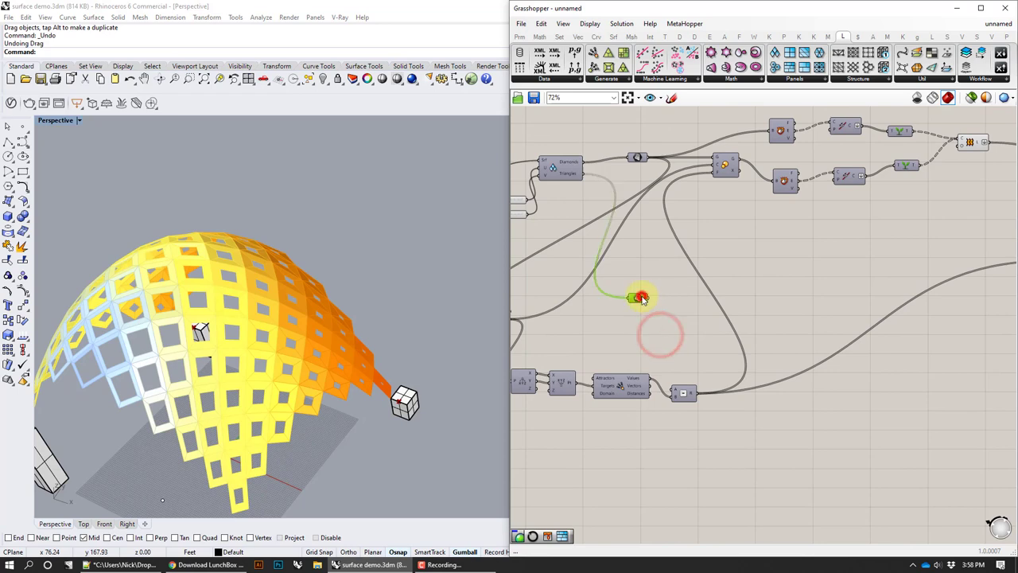
pyautogui.press('Delete')
# Move the diamond panels' attractor chain closer beneath their Scale component and clear of the Area component
pyautogui.moveTo(712, 356); pyautogui.dragTo(825, 361, button='right')
pyautogui.scroll(-1, 813, 385)
pyautogui.moveTo(830, 428); pyautogui.dragTo(813, 361)
pyautogui.moveTo(849, 361); pyautogui.dragTo(624, 355, button='right')
pyautogui.moveTo(704, 302); pyautogui.dragTo(912, 322, button='right')
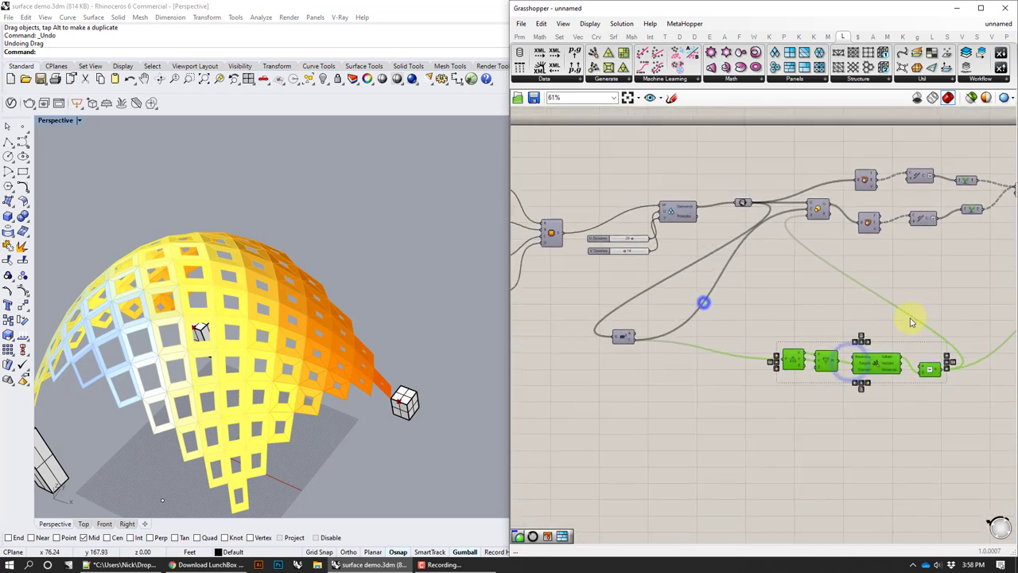
# Move the Area component closer to the Scale component and above the attractor chain
pyautogui.moveTo(625, 337); pyautogui.dragTo(753, 272)
pyautogui.moveTo(910, 326); pyautogui.dragTo(761, 295, button='right')
pyautogui.moveTo(822, 277); pyautogui.dragTo(769, 297, button='right')
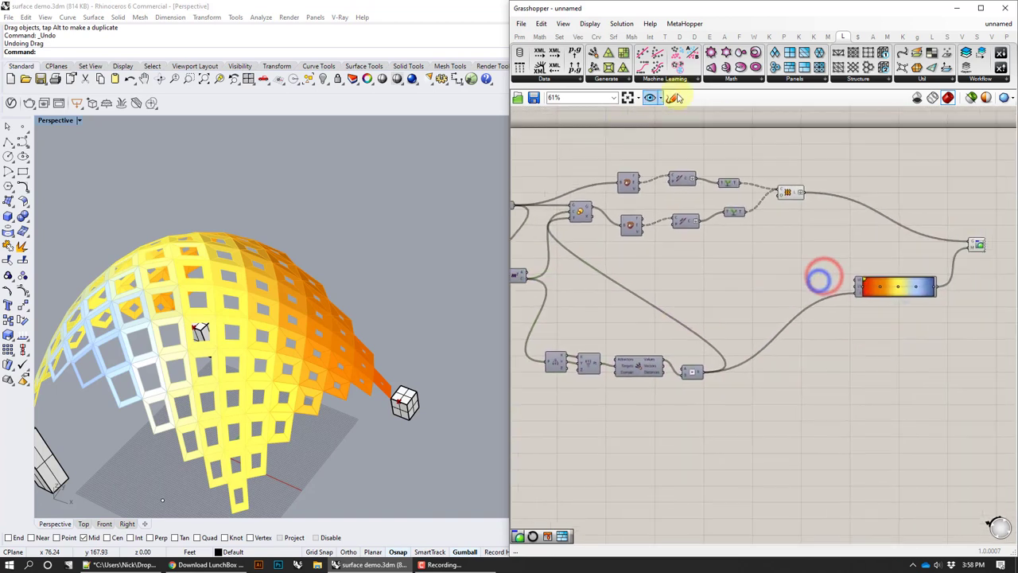
# Add a Triangle Panels C component above the diamond panels component
pyautogui.click(793, 81)
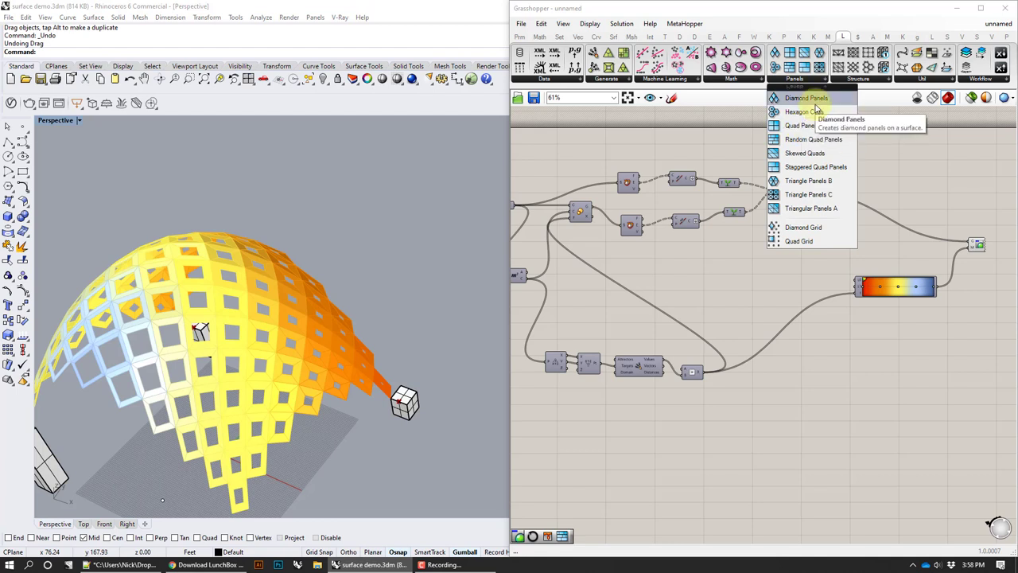
pyautogui.click(812, 194)
pyautogui.click(707, 260)
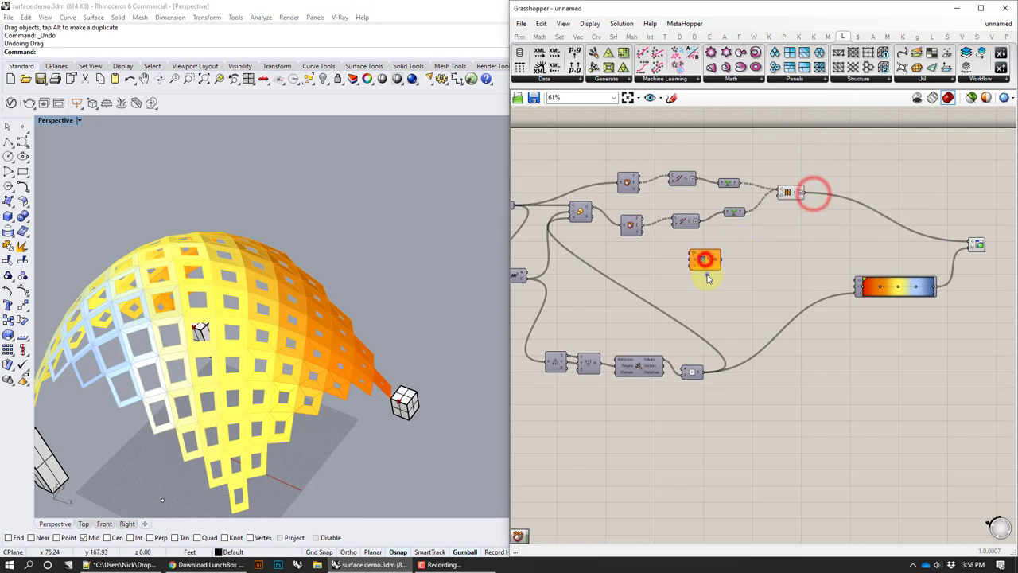
pyautogui.moveTo(706, 275); pyautogui.dragTo(863, 335, button='right')
pyautogui.moveTo(862, 321); pyautogui.dragTo(595, 239)
# Feed the edge surface and both division sliders into Triangle Panels C, and route its panels into the shared geometry parameter instead of the diamonds
pyautogui.moveTo(605, 249); pyautogui.dragTo(752, 263, button='right')
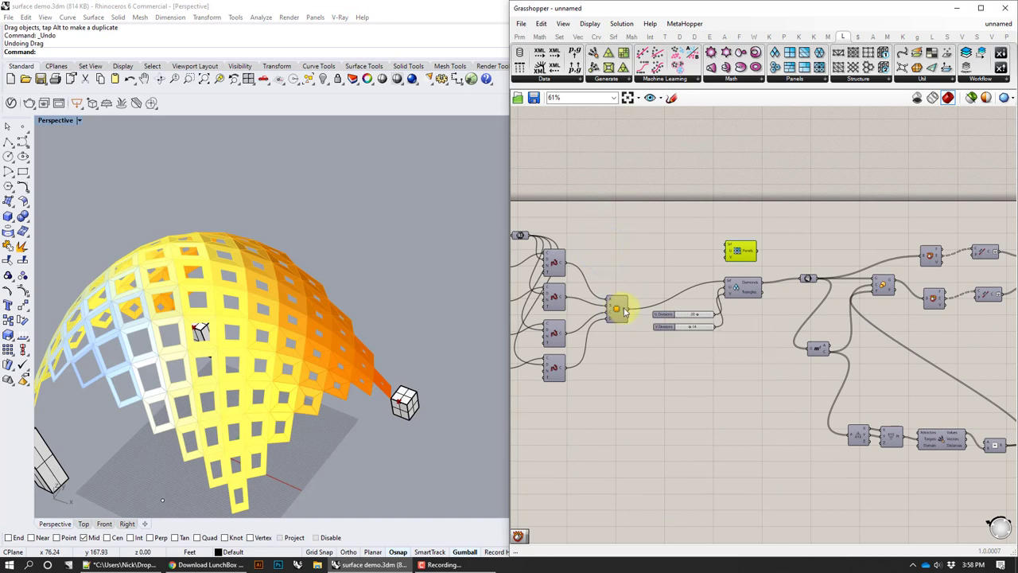
pyautogui.moveTo(732, 245); pyautogui.dragTo(727, 250)
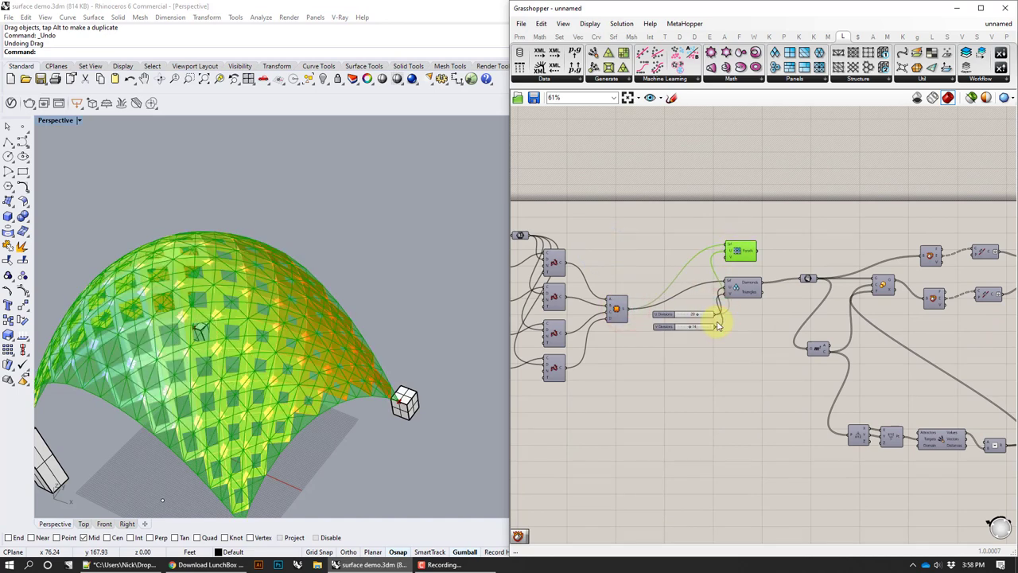
pyautogui.moveTo(722, 281); pyautogui.dragTo(727, 257)
pyautogui.scroll(1, 770, 256)
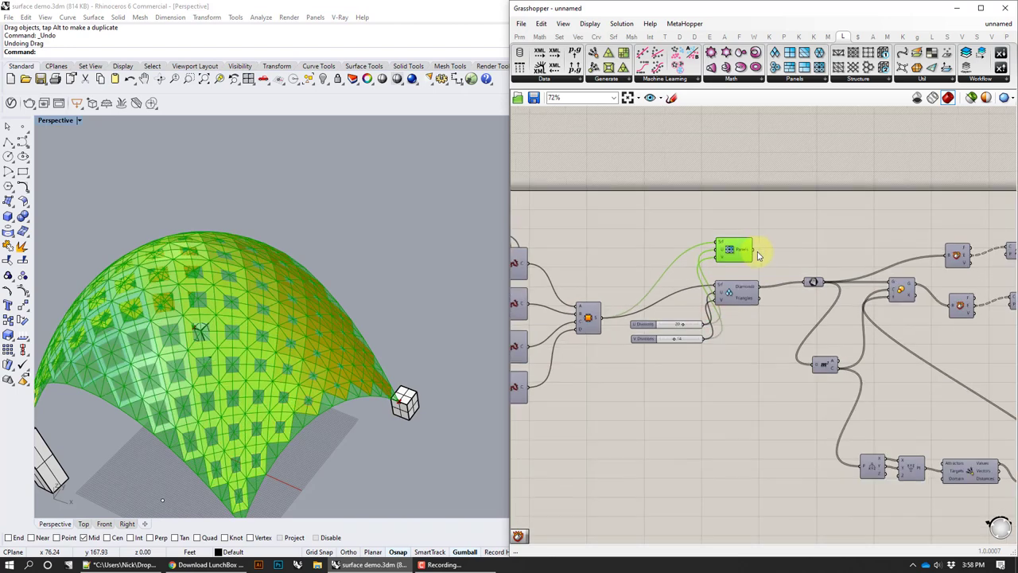
pyautogui.moveTo(756, 252); pyautogui.dragTo(719, 256, button='right')
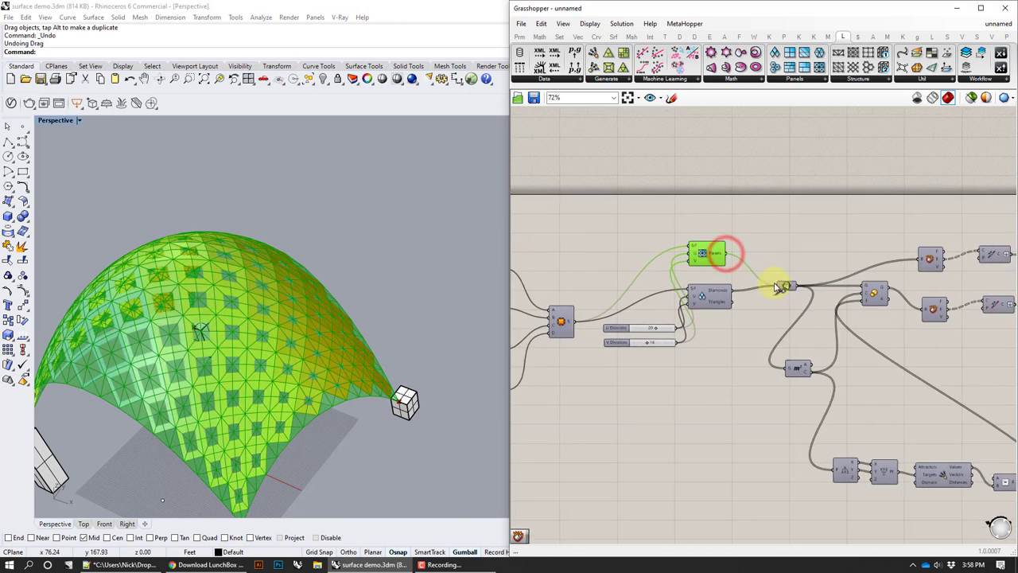
pyautogui.moveTo(812, 293); pyautogui.dragTo(749, 284, button='right')
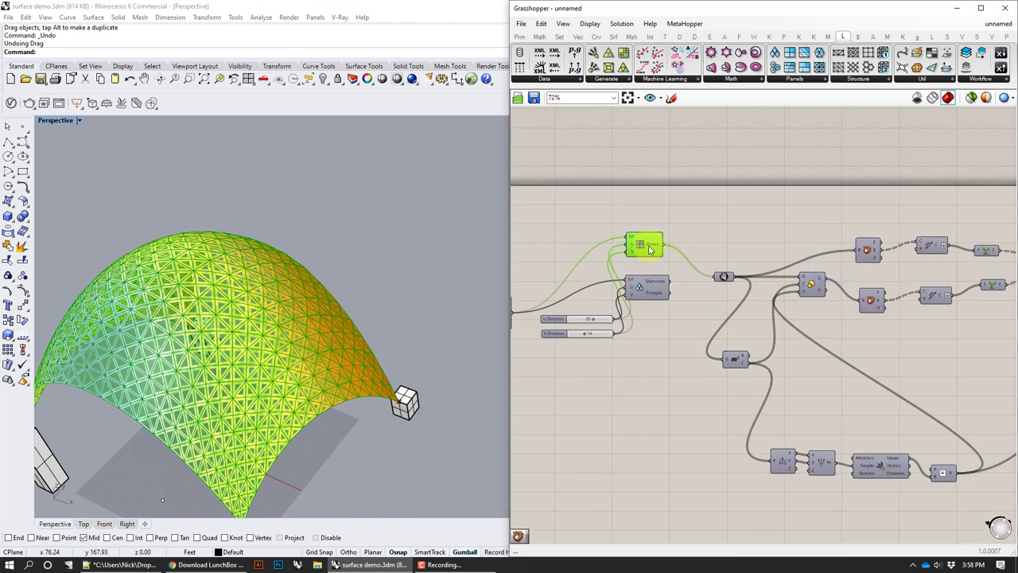
# Turn off the preview of the Triangle Panels C component
pyautogui.click(422, 211)
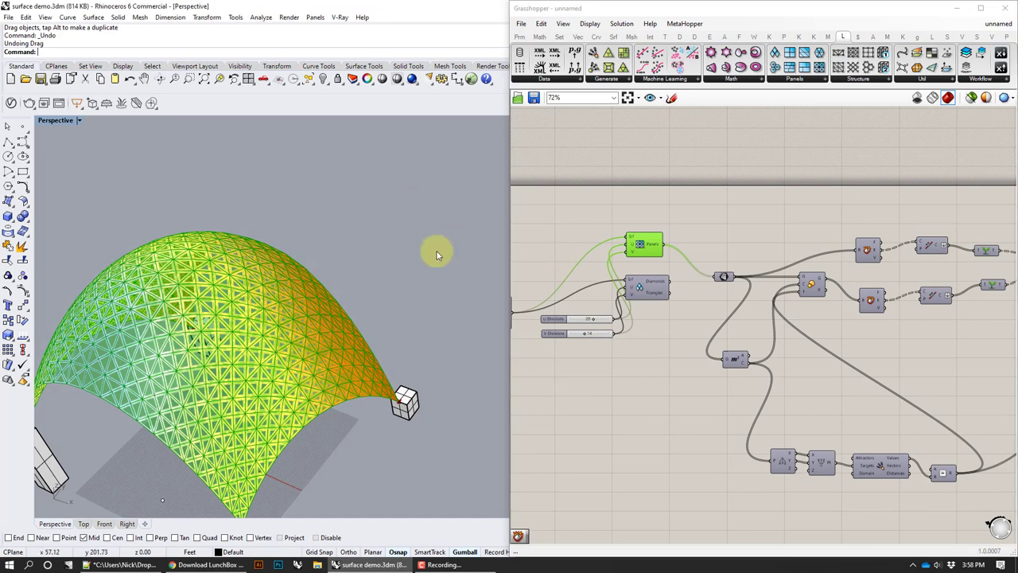
pyautogui.moveTo(426, 250); pyautogui.dragTo(538, 218, button='right')
pyautogui.click(661, 342)
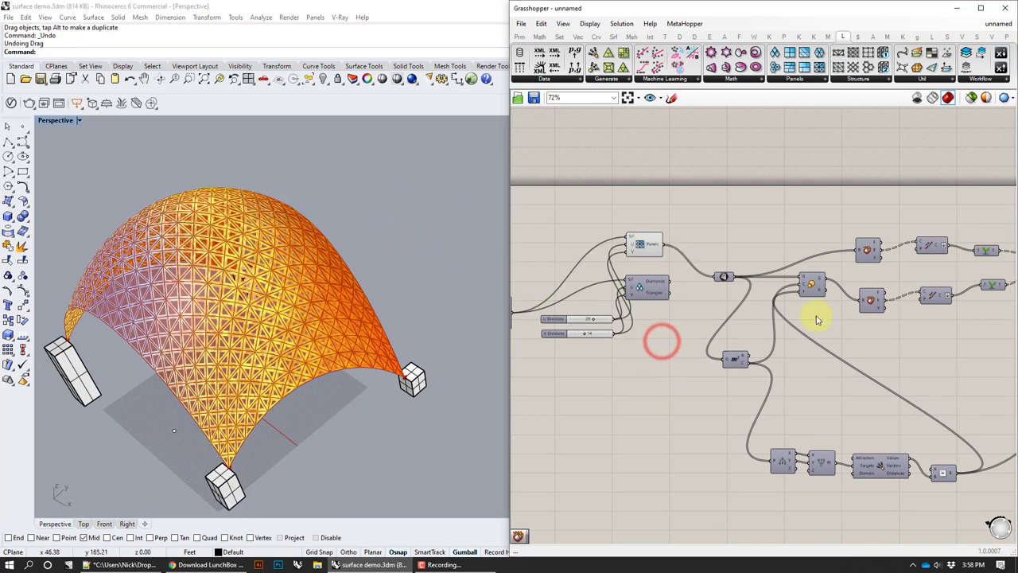
pyautogui.moveTo(810, 312)
pyautogui.mouseDown(button='right')
pyautogui.moveTo(857, 312)
pyautogui.moveTo(808, 300)
pyautogui.mouseUp(button='right')
pyautogui.click(648, 231)
pyautogui.rightClick(648, 230)
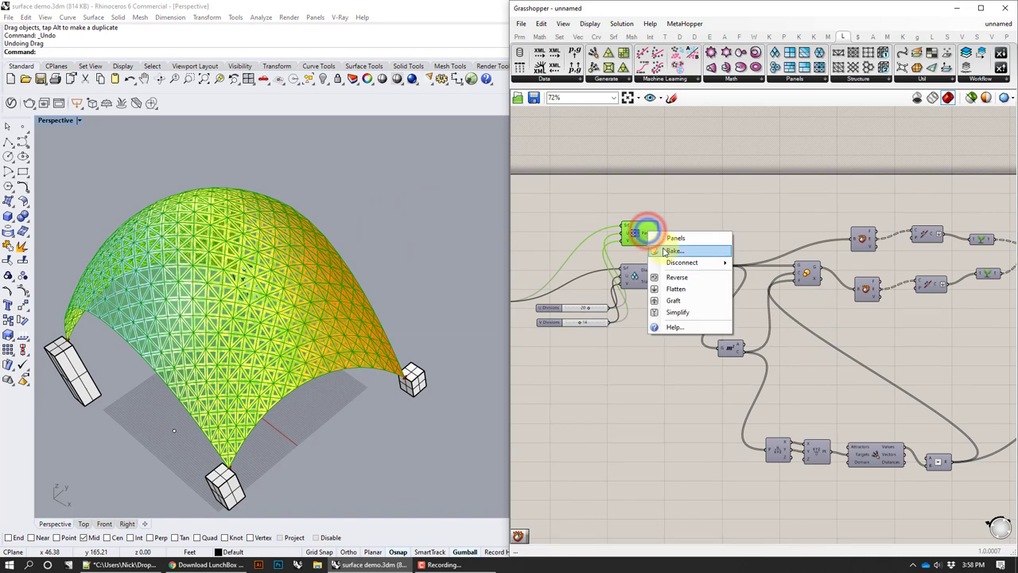
pyautogui.click(661, 213)
pyautogui.click(640, 235)
pyautogui.rightClick(640, 235)
pyautogui.click(658, 255)
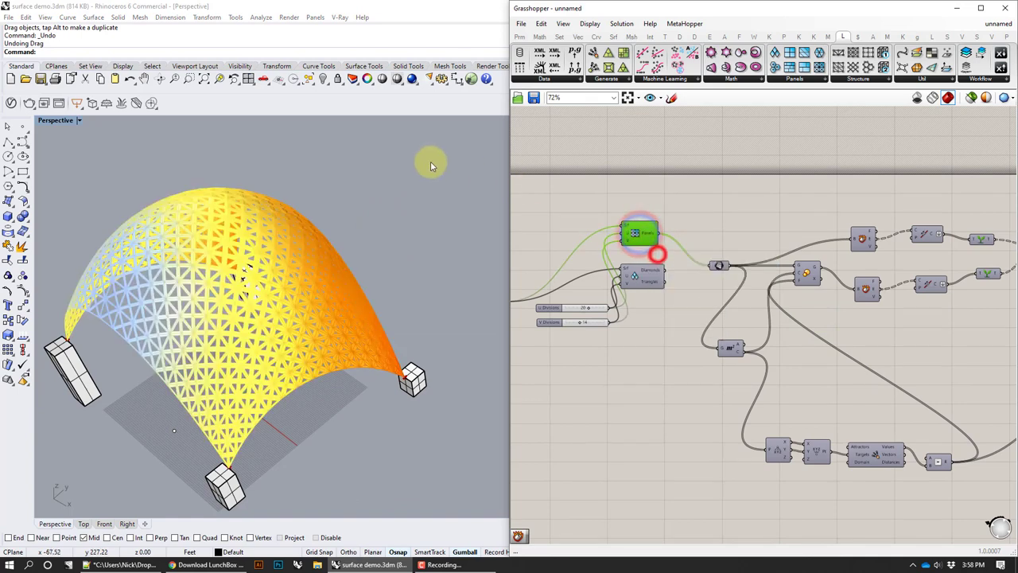
# Change the Gradient that colours the canopy to the multicolour spectrum preset
pyautogui.click(431, 162)
pyautogui.moveTo(408, 197); pyautogui.dragTo(447, 259, button='right')
pyautogui.moveTo(598, 318); pyautogui.dragTo(705, 309, button='right')
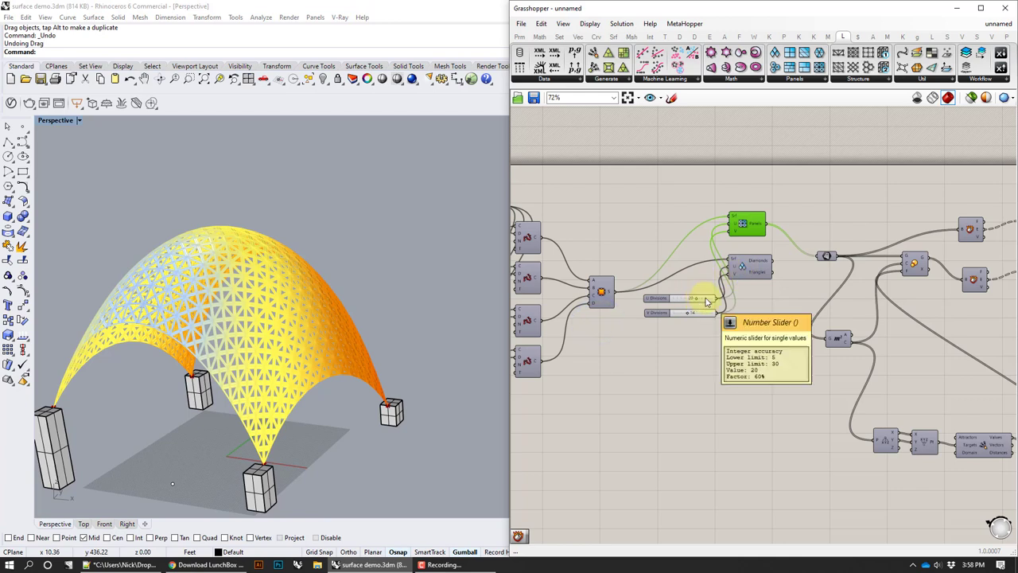
pyautogui.moveTo(903, 360); pyautogui.dragTo(534, 306, button='right')
pyautogui.moveTo(845, 341); pyautogui.dragTo(810, 323, button='right')
pyautogui.rightClick(843, 283)
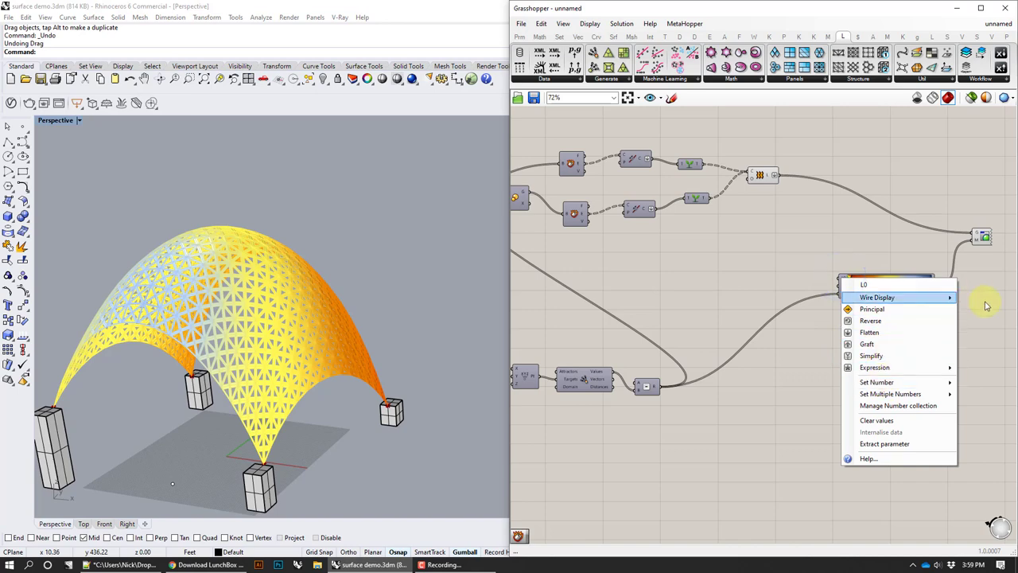
pyautogui.click(985, 301)
pyautogui.rightClick(883, 287)
pyautogui.click(921, 340)
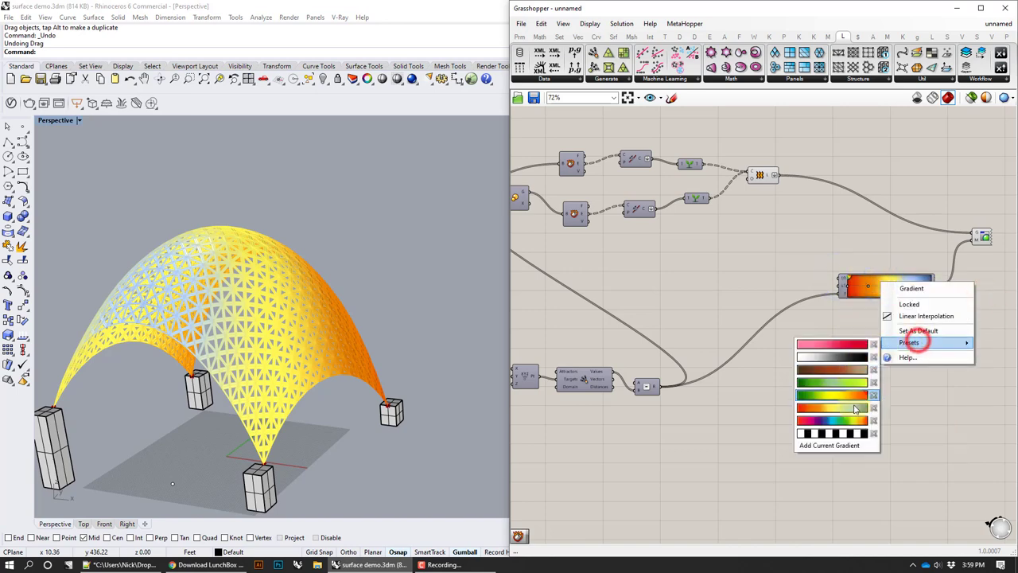
pyautogui.click(853, 419)
# Examine the gradient's options, the recoloured triangular canopy from another angle and the components that drive it
pyautogui.scroll(4, 859, 318)
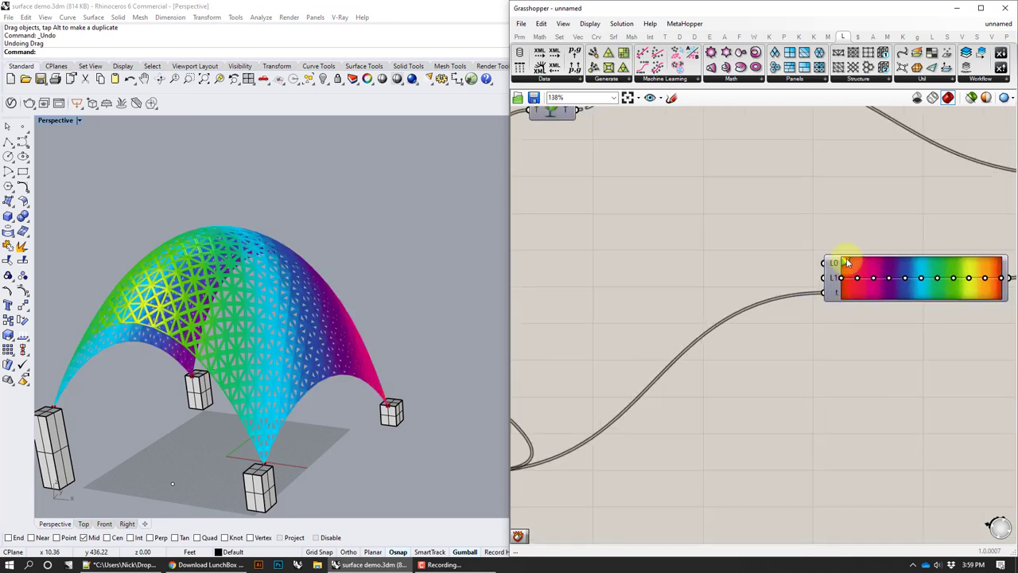
pyautogui.rightClick(846, 262)
pyautogui.click(879, 319)
pyautogui.click(649, 207)
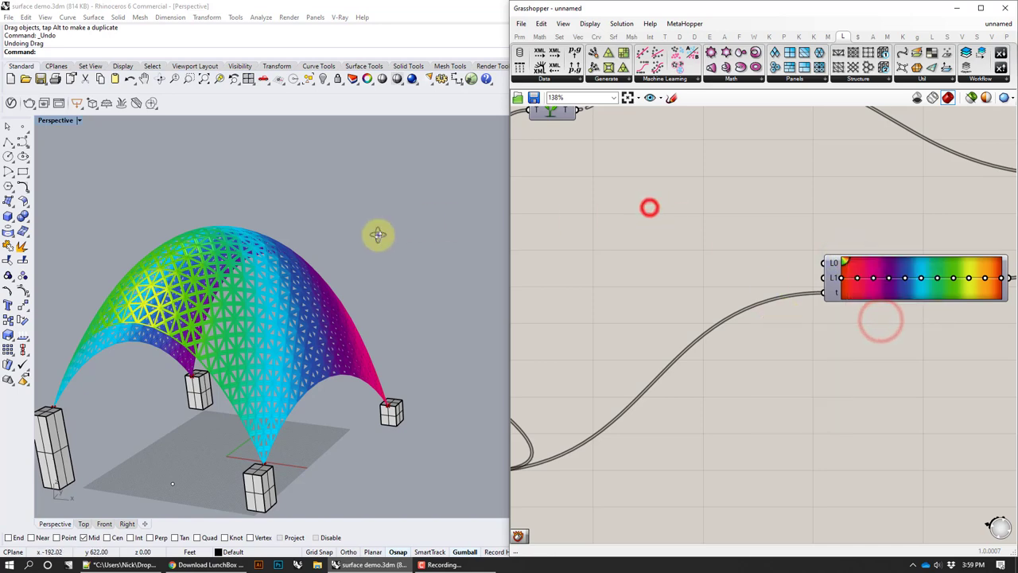
pyautogui.moveTo(377, 234); pyautogui.dragTo(379, 267, button='right')
pyautogui.scroll(-3, 636, 302)
pyautogui.moveTo(646, 302); pyautogui.dragTo(961, 352, button='right')
pyautogui.moveTo(700, 283); pyautogui.dragTo(751, 321, button='right')
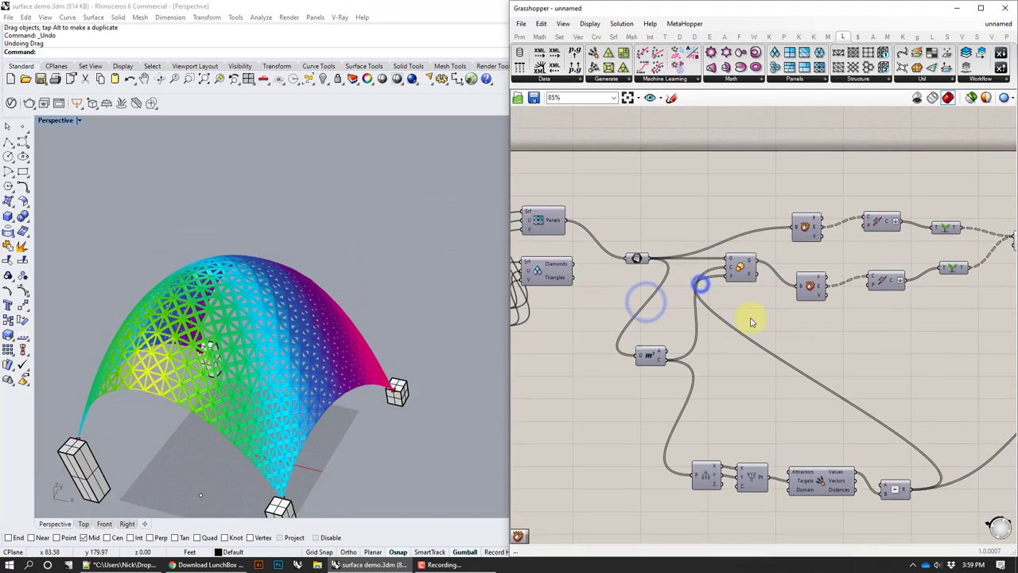
# Move the shared geometry parameter slightly upward, between the panel components and the Scale component
pyautogui.click(791, 80)
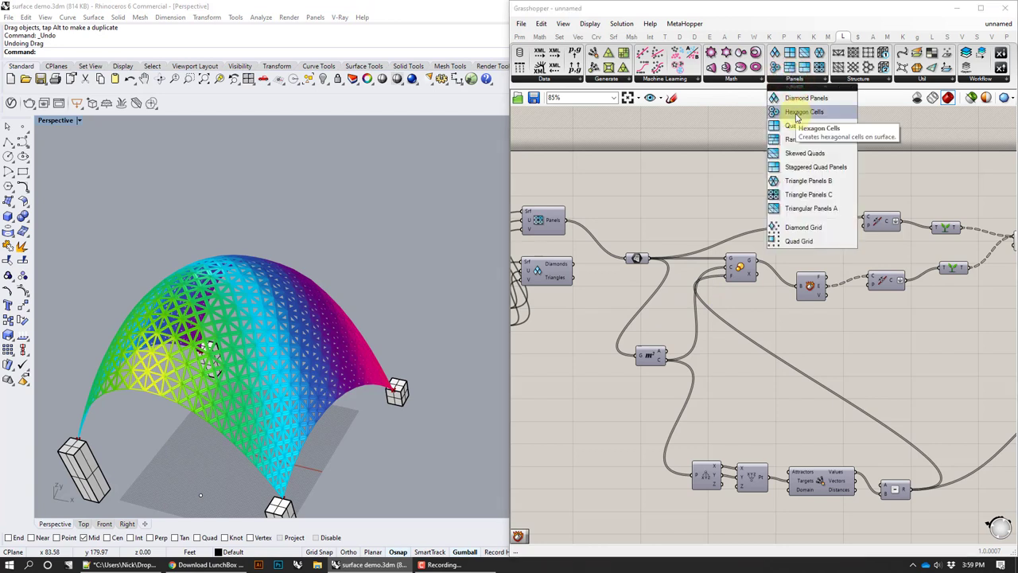
pyautogui.click(686, 170)
pyautogui.moveTo(571, 212); pyautogui.dragTo(615, 213, button='right')
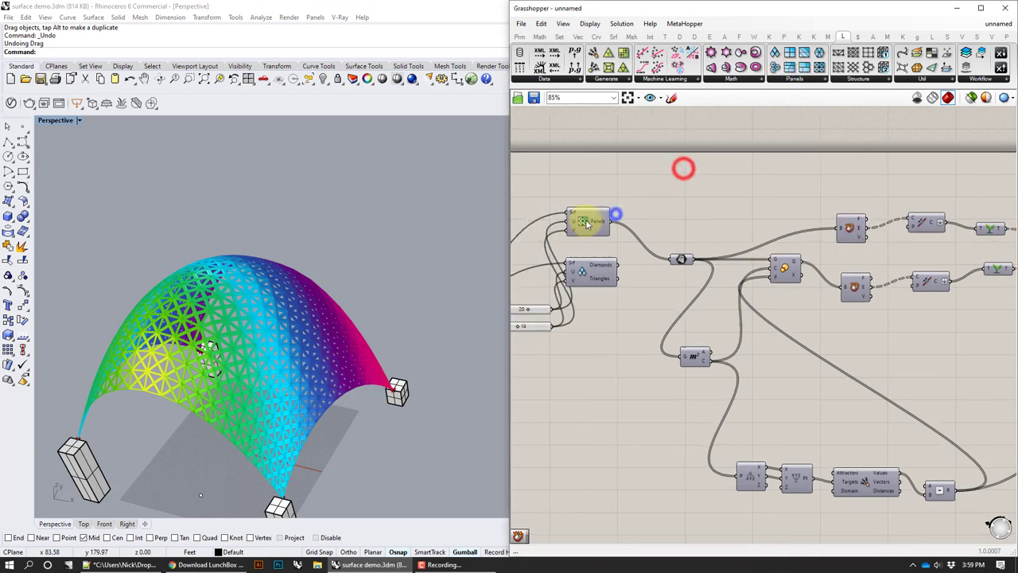
pyautogui.moveTo(605, 226)
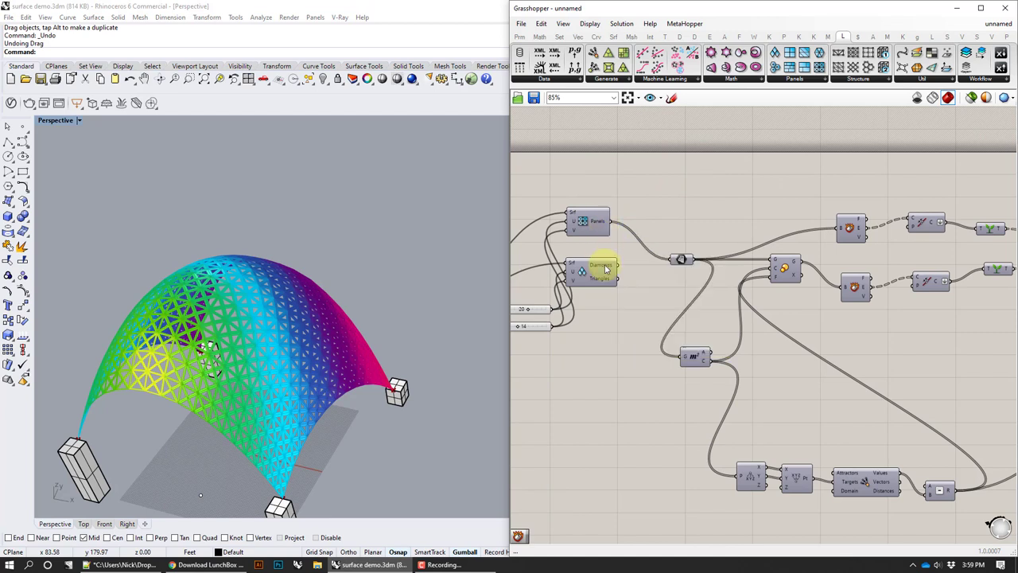
pyautogui.moveTo(605, 281)
pyautogui.moveTo(604, 282); pyautogui.dragTo(648, 284, button='right')
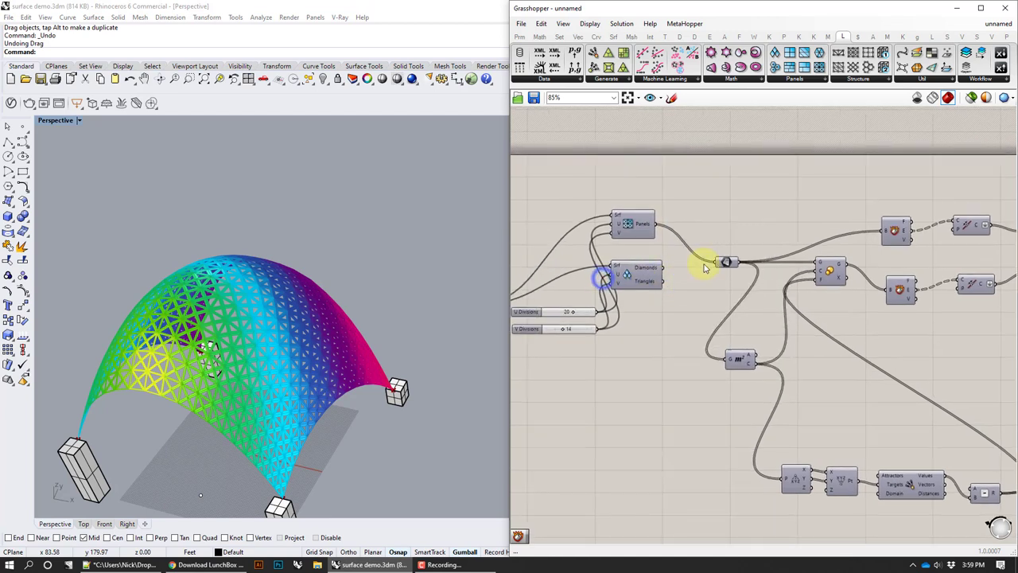
pyautogui.click(724, 256)
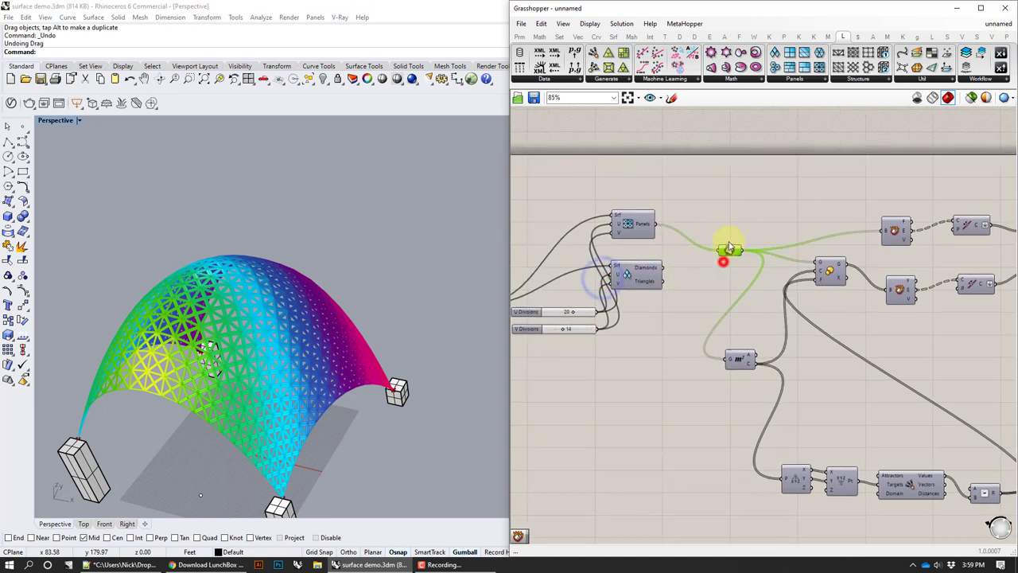
# Add a Hexagon Cells component above the triangle panels component and connect the edge surface to it
pyautogui.click(802, 82)
pyautogui.click(809, 113)
pyautogui.click(682, 207)
pyautogui.moveTo(692, 231); pyautogui.dragTo(754, 247, button='right')
pyautogui.moveTo(730, 225); pyautogui.dragTo(689, 197)
pyautogui.moveTo(693, 210); pyautogui.dragTo(735, 225, button='right')
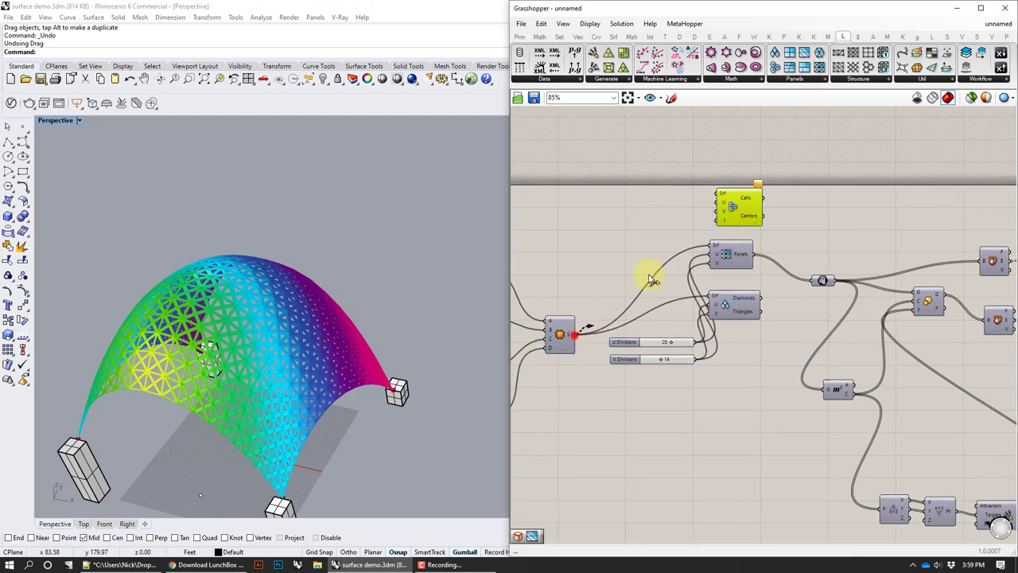
pyautogui.moveTo(650, 278); pyautogui.dragTo(720, 194)
# Turn off the display of the Custom Preview component that colours the lofted panels
pyautogui.moveTo(853, 251); pyautogui.dragTo(627, 243, button='right')
pyautogui.moveTo(812, 272); pyautogui.dragTo(557, 228, button='right')
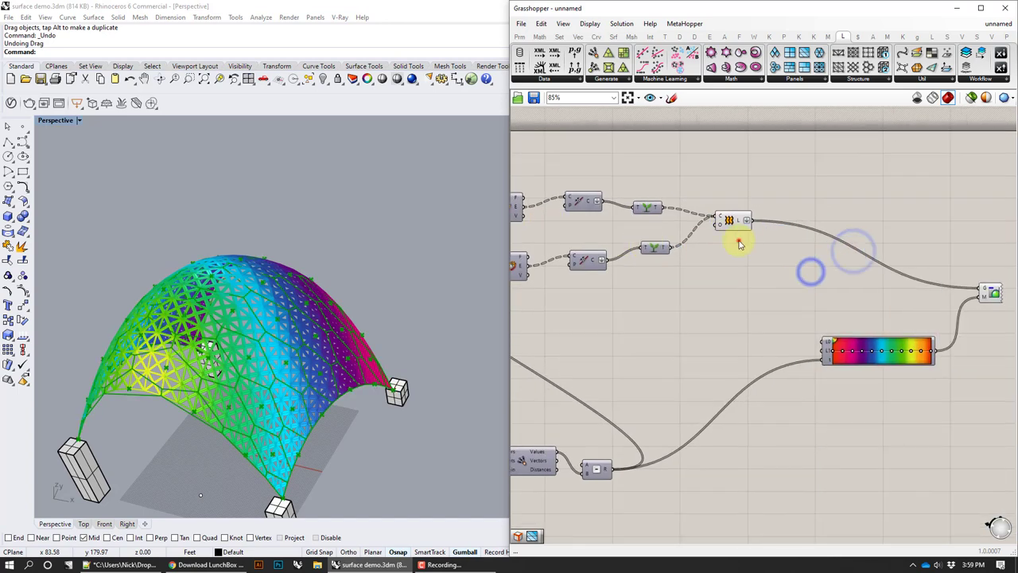
pyautogui.click(738, 239)
pyautogui.rightClick(718, 168)
pyautogui.click(732, 187)
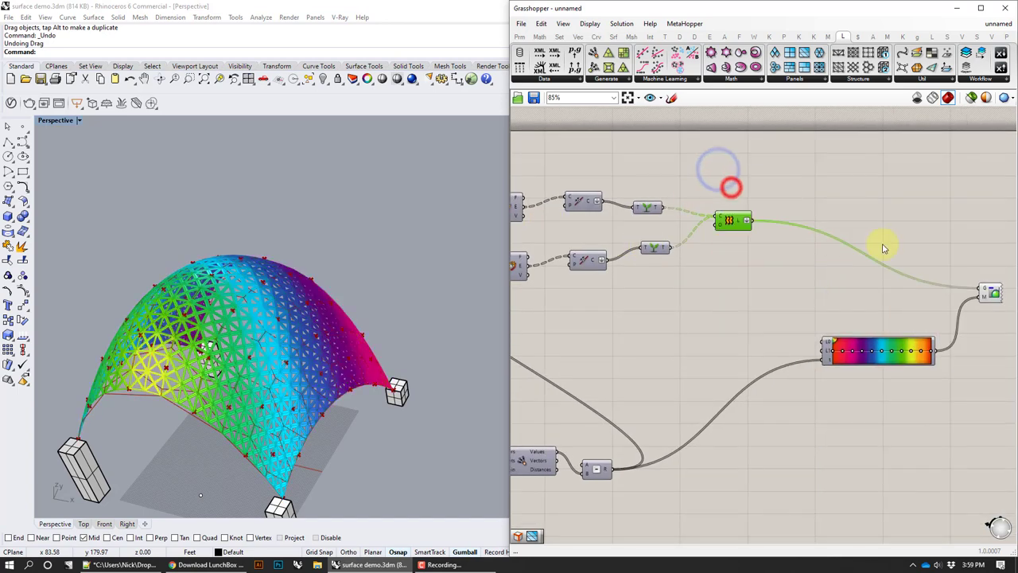
pyautogui.click(989, 291)
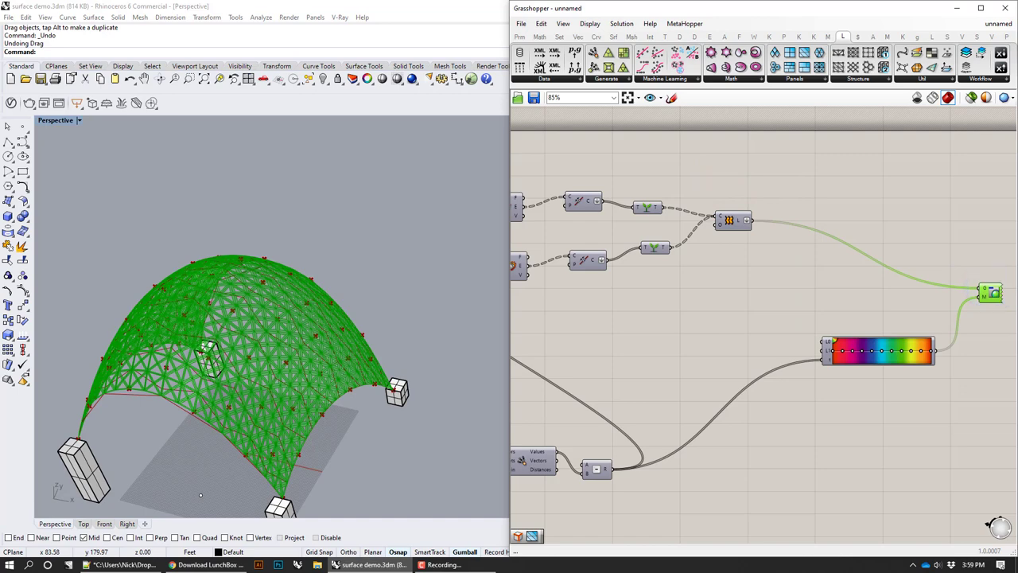
pyautogui.hotkey('ctrl', 'q')
pyautogui.click(850, 214)
# Check the Hexagon Cells output and move the Area component closer beneath the Scale component
pyautogui.moveTo(673, 242); pyautogui.dragTo(876, 253, button='right')
pyautogui.moveTo(406, 253)
pyautogui.mouseDown(button='right')
pyautogui.moveTo(458, 218)
pyautogui.moveTo(408, 250)
pyautogui.mouseUp(button='right')
pyautogui.moveTo(666, 250); pyautogui.dragTo(834, 244, button='right')
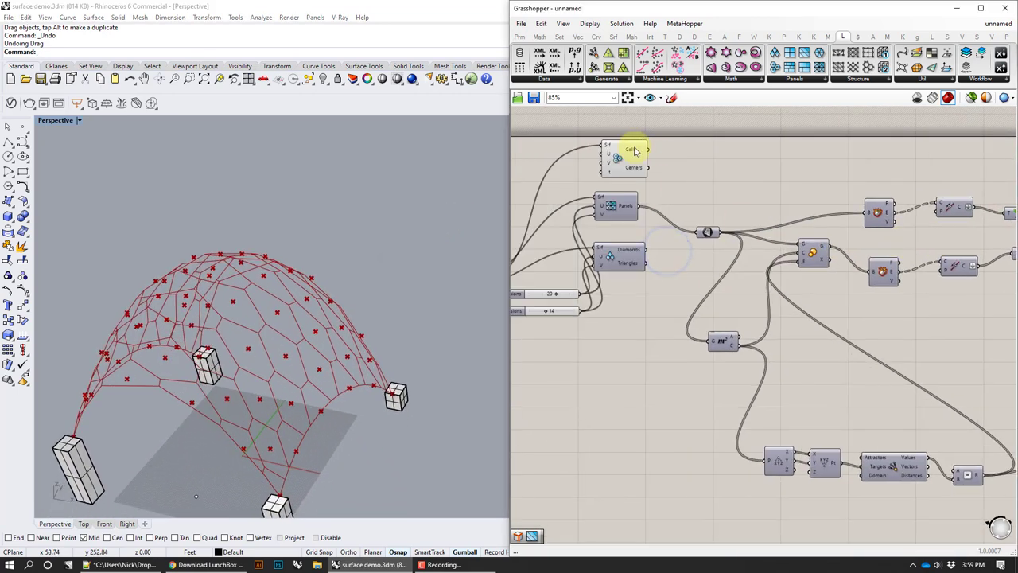
pyautogui.moveTo(635, 151)
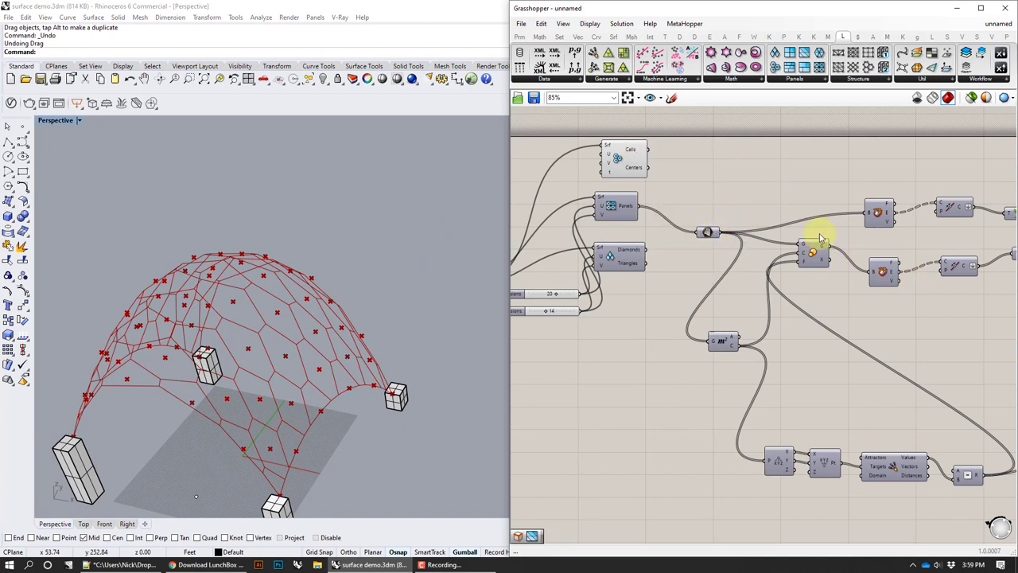
pyautogui.moveTo(841, 268); pyautogui.dragTo(786, 275, button='right')
pyautogui.moveTo(665, 353); pyautogui.dragTo(708, 346)
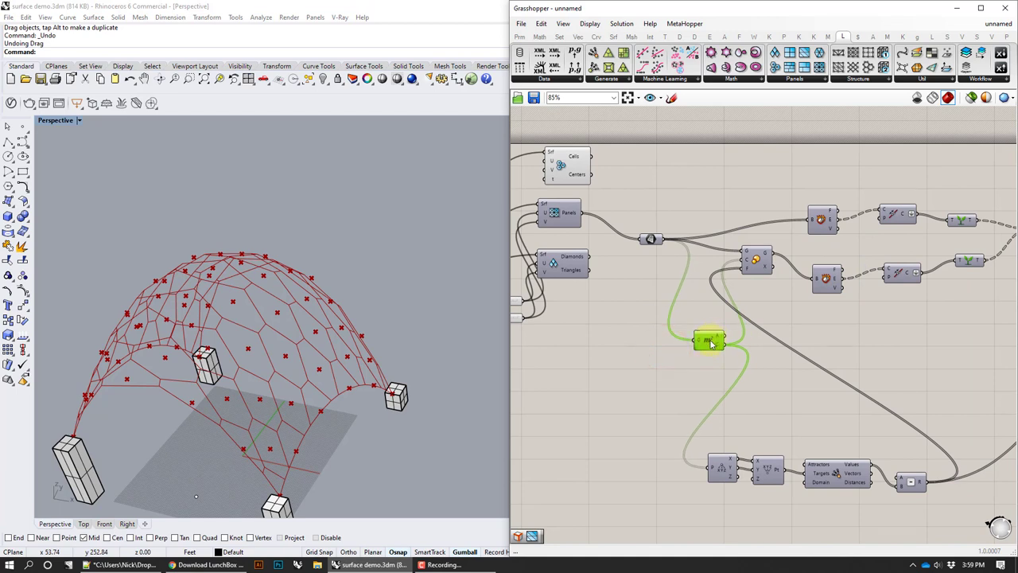
# Add a Polygon Center component beside Hexagon Cells and connect the Cells output to it
pyautogui.doubleClick(712, 203)
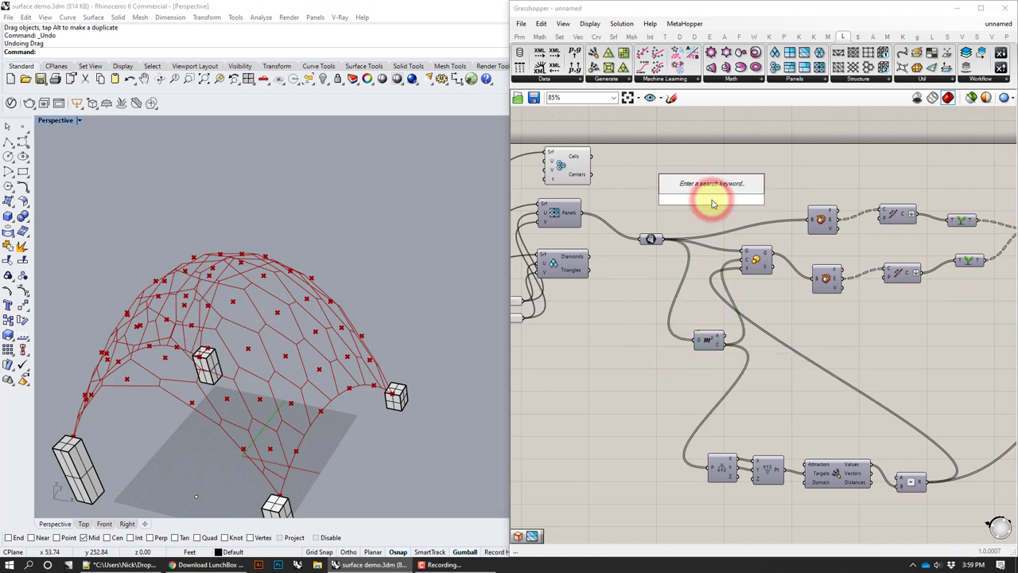
pyautogui.write('polygon cewnt')
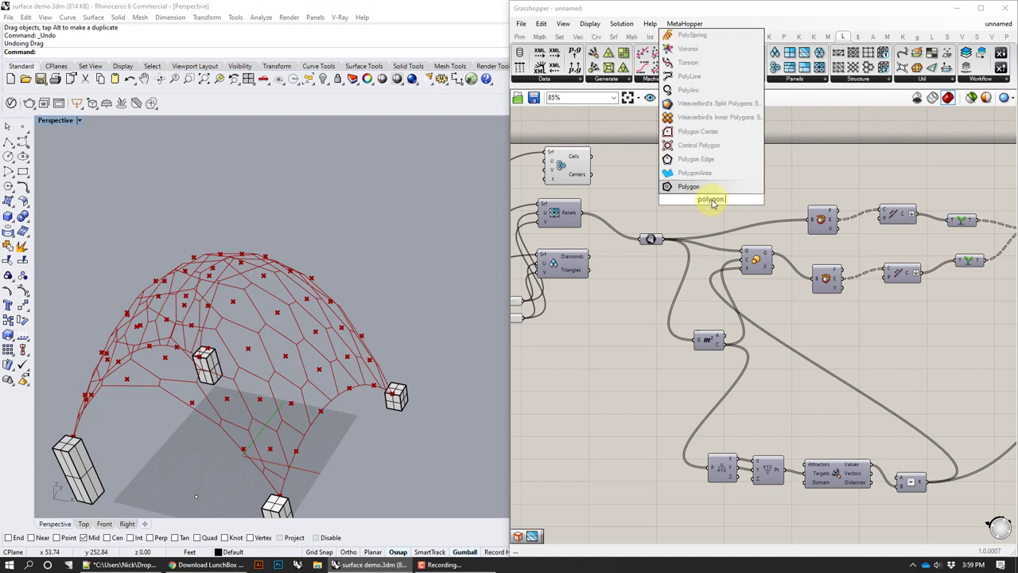
pyautogui.press('BackSpace')
pyautogui.press('BackSpace')
pyautogui.press('BackSpace')
pyautogui.press('BackSpace')
pyautogui.write('nter')
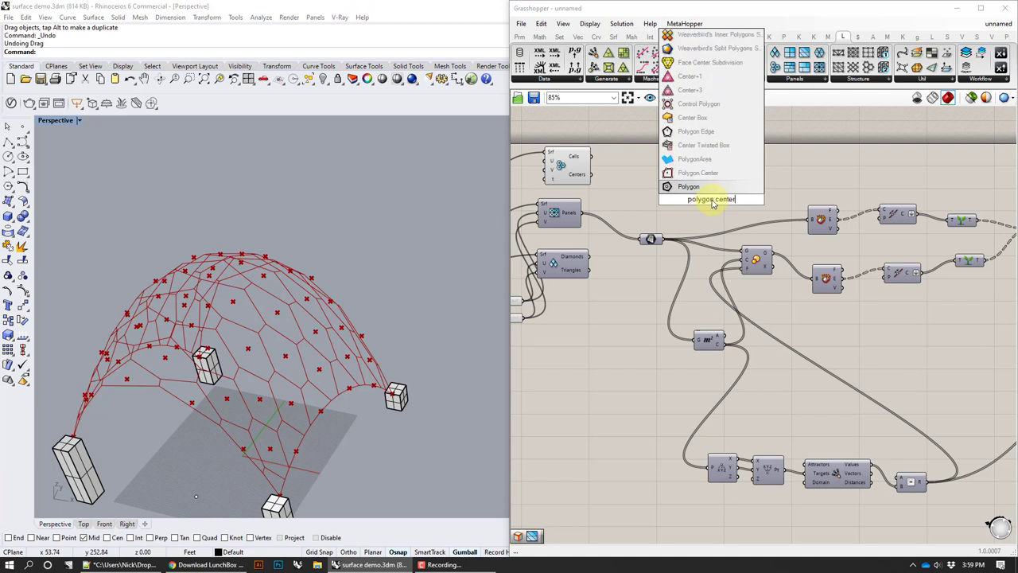
pyautogui.click(704, 176)
pyautogui.moveTo(710, 198); pyautogui.dragTo(674, 189)
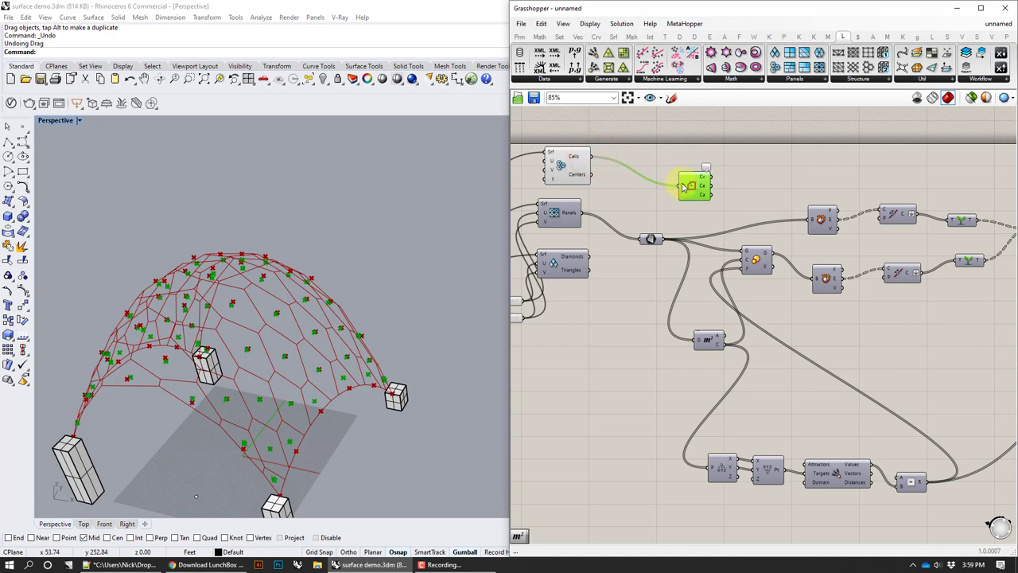
pyautogui.moveTo(585, 176)
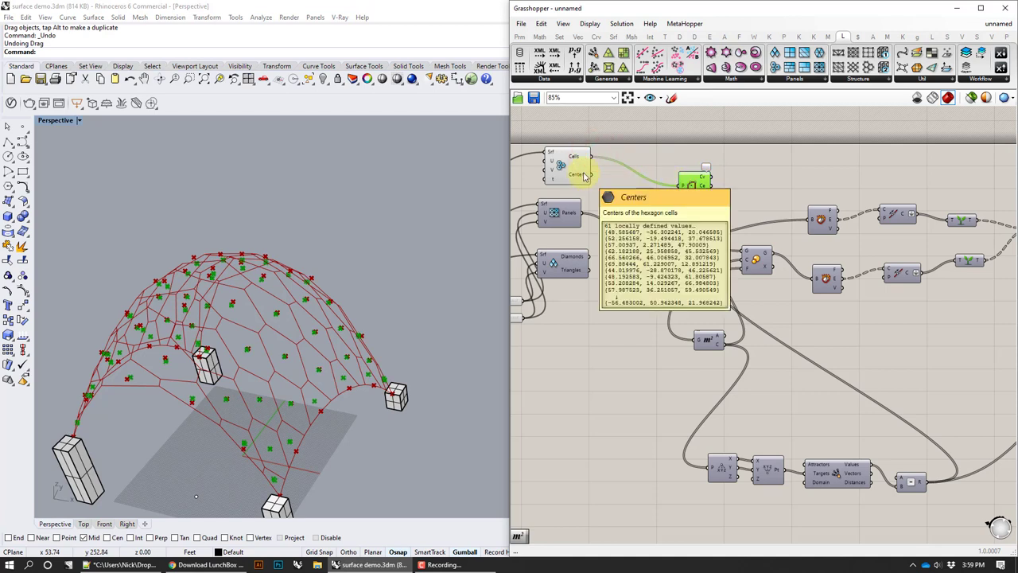
# Delete the Polygon Center component beside Hexagon Cells
pyautogui.click(583, 170)
pyautogui.moveTo(551, 157)
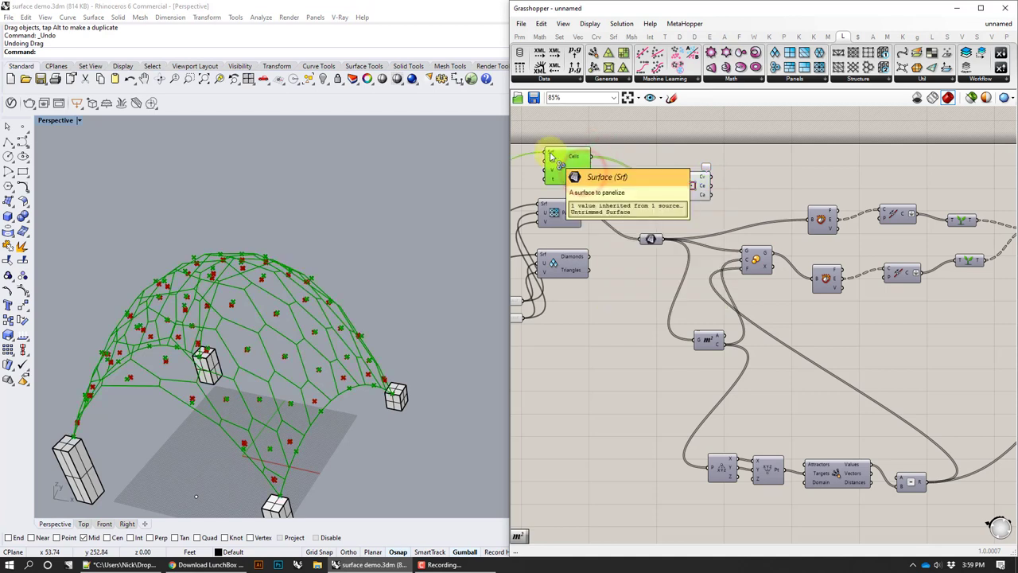
pyautogui.click(689, 173)
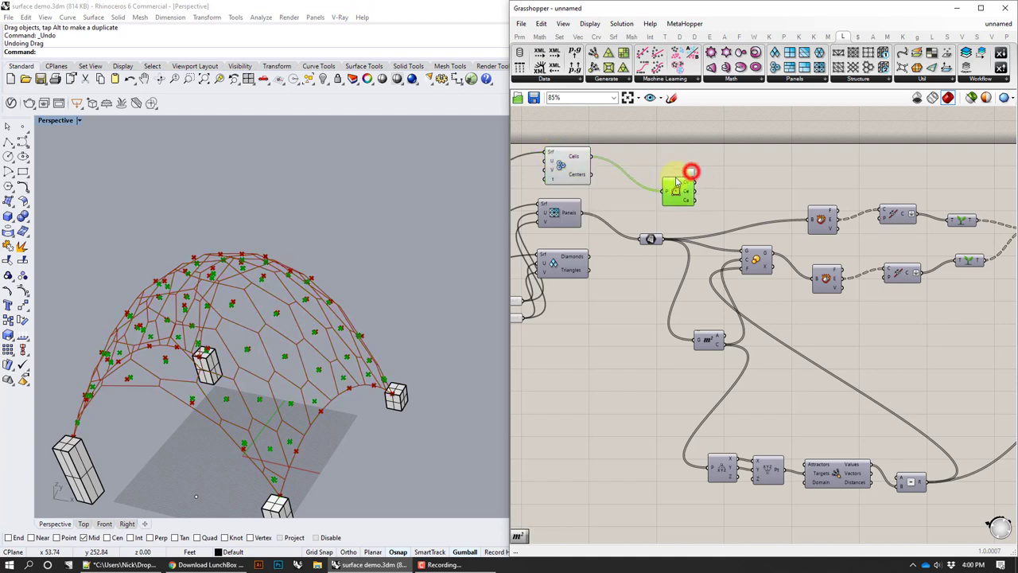
pyautogui.press('Delete')
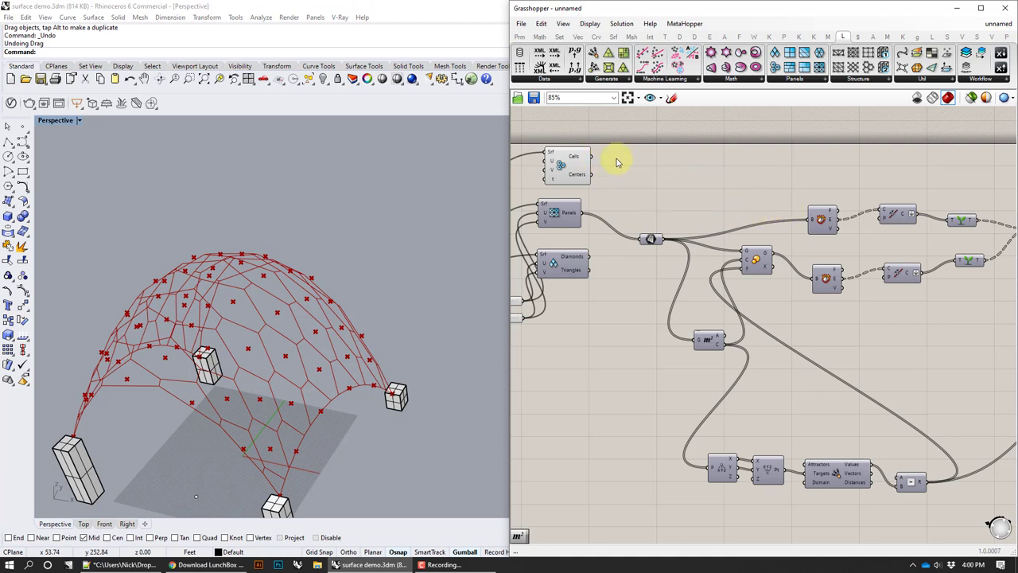
# Connect the Hexagon Cells' Cells output to the Scale component's geometry input and its Centers output to Scale's center input
pyautogui.moveTo(766, 195); pyautogui.dragTo(740, 189, button='right')
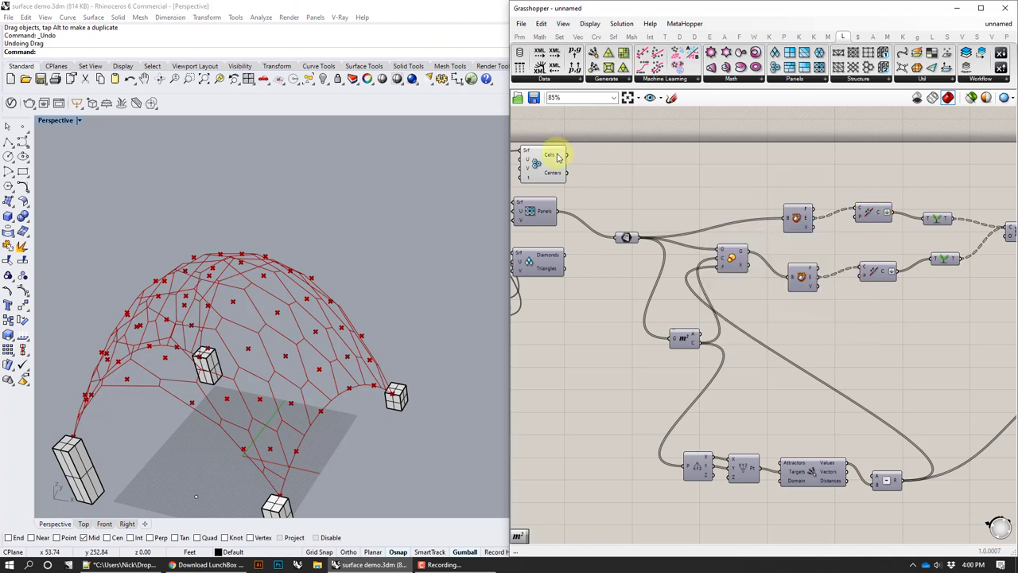
pyautogui.moveTo(558, 156)
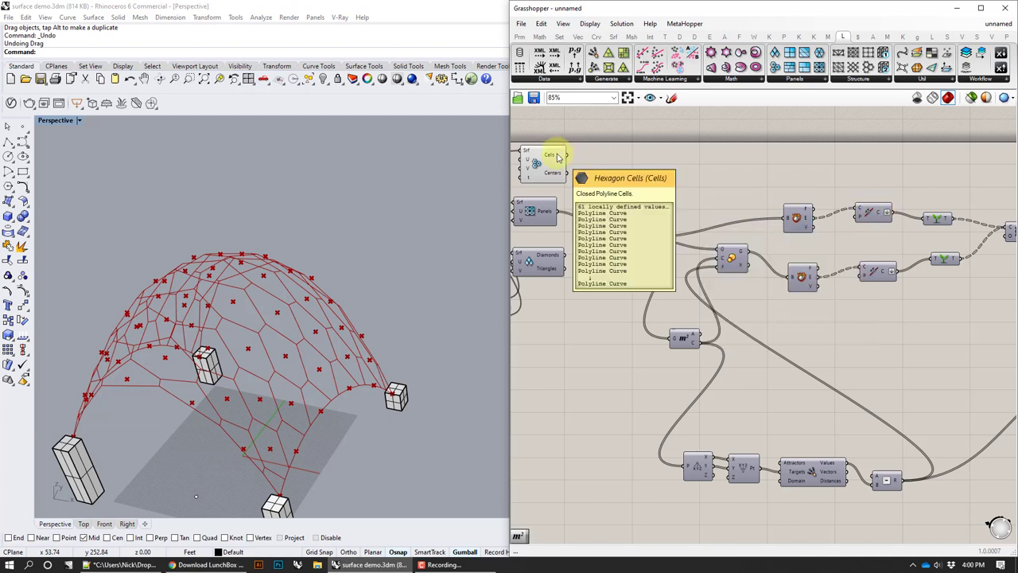
pyautogui.moveTo(686, 202); pyautogui.dragTo(720, 248)
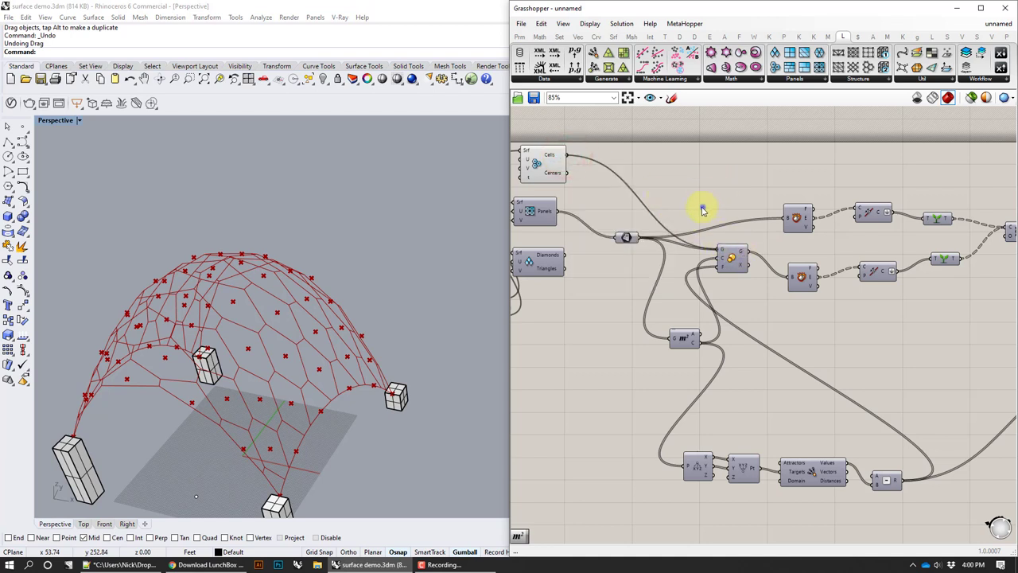
pyautogui.moveTo(702, 208); pyautogui.dragTo(819, 216, button='right')
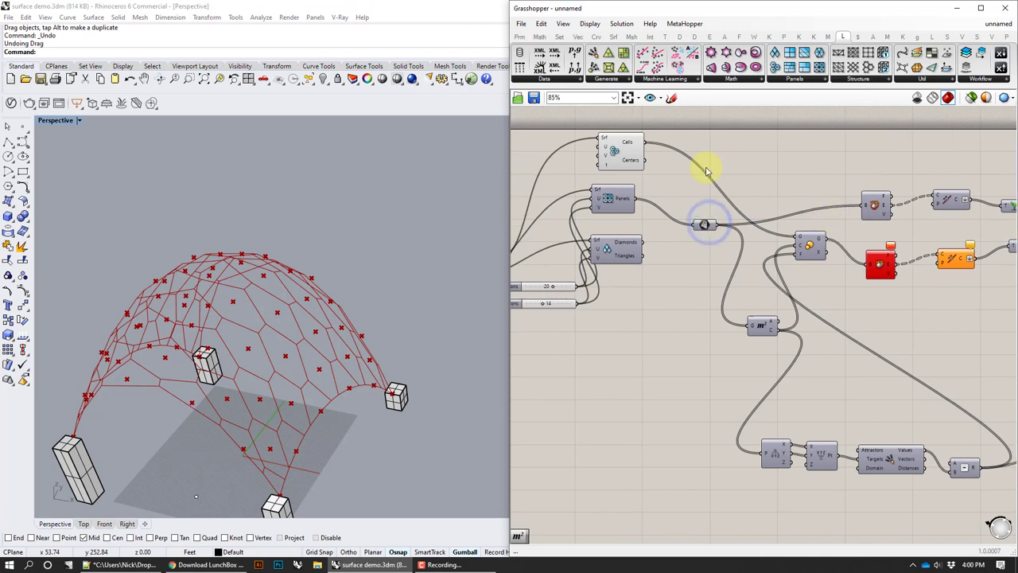
pyautogui.moveTo(706, 172); pyautogui.dragTo(706, 190, button='right')
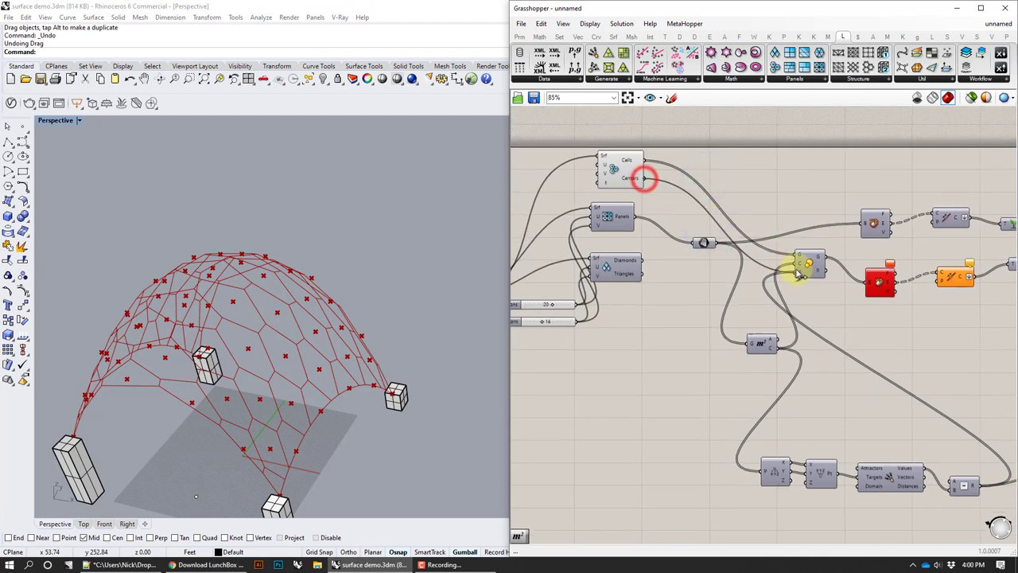
pyautogui.moveTo(644, 178); pyautogui.dragTo(799, 267)
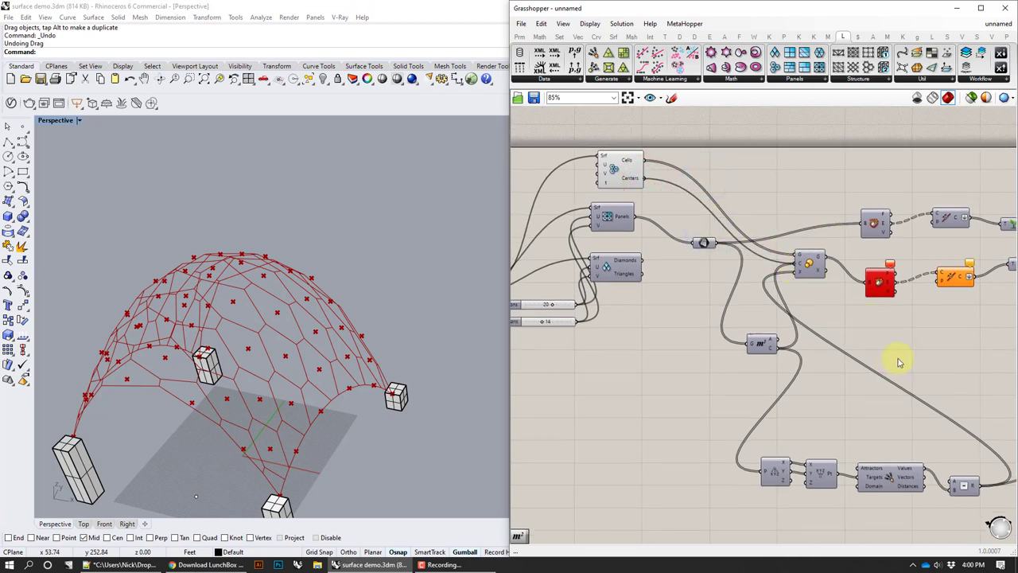
# Connect the Centers output to the Deconstruct point component, and move the Area component and the panels' container parameter aside
pyautogui.moveTo(645, 178); pyautogui.dragTo(762, 472)
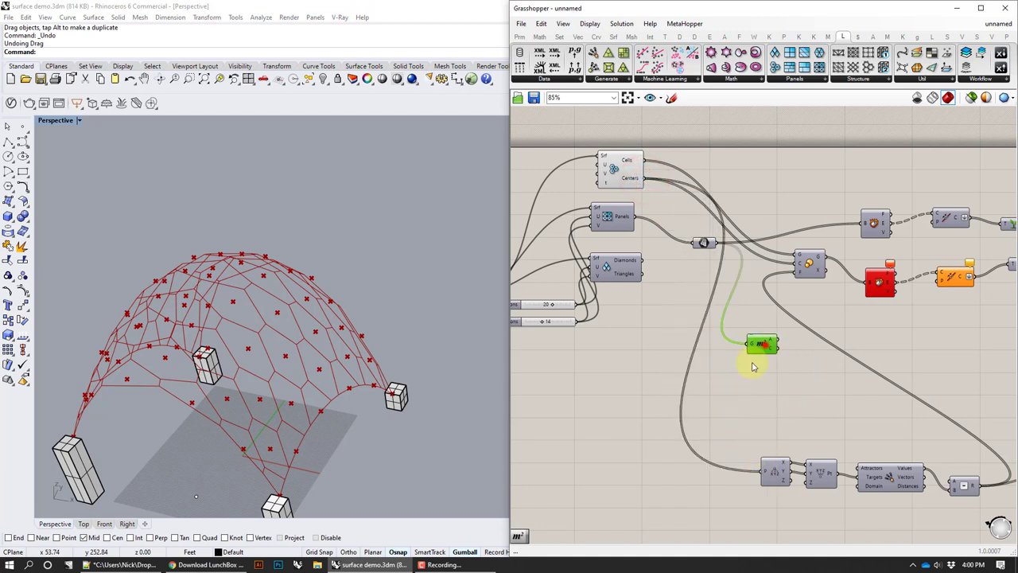
pyautogui.moveTo(764, 344); pyautogui.dragTo(690, 287)
pyautogui.moveTo(705, 244); pyautogui.dragTo(680, 241)
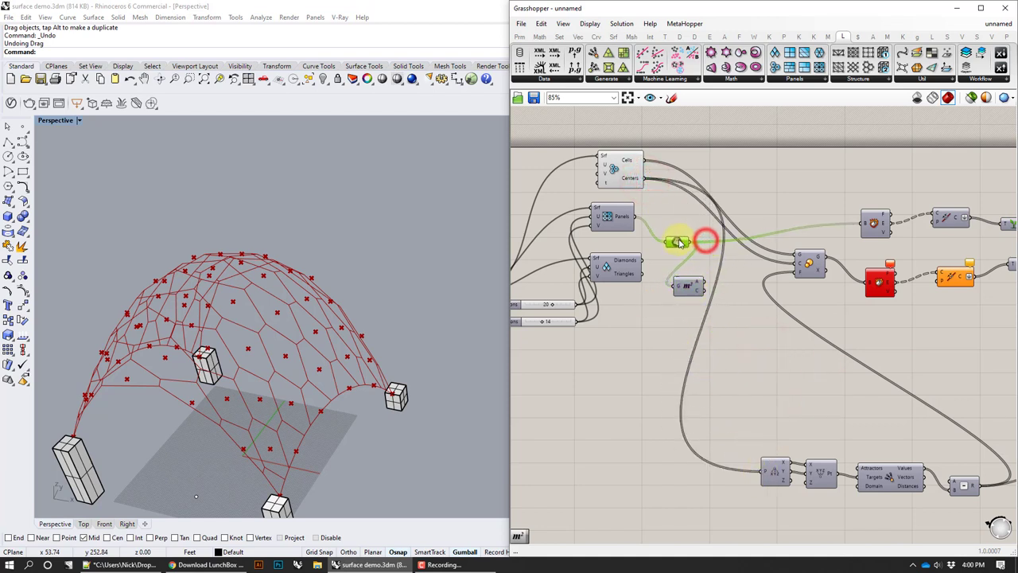
pyautogui.moveTo(833, 324); pyautogui.dragTo(775, 369, button='right')
# Turn on the display of the Scale component to view the scaled hexagons on the canopy
pyautogui.click(748, 308)
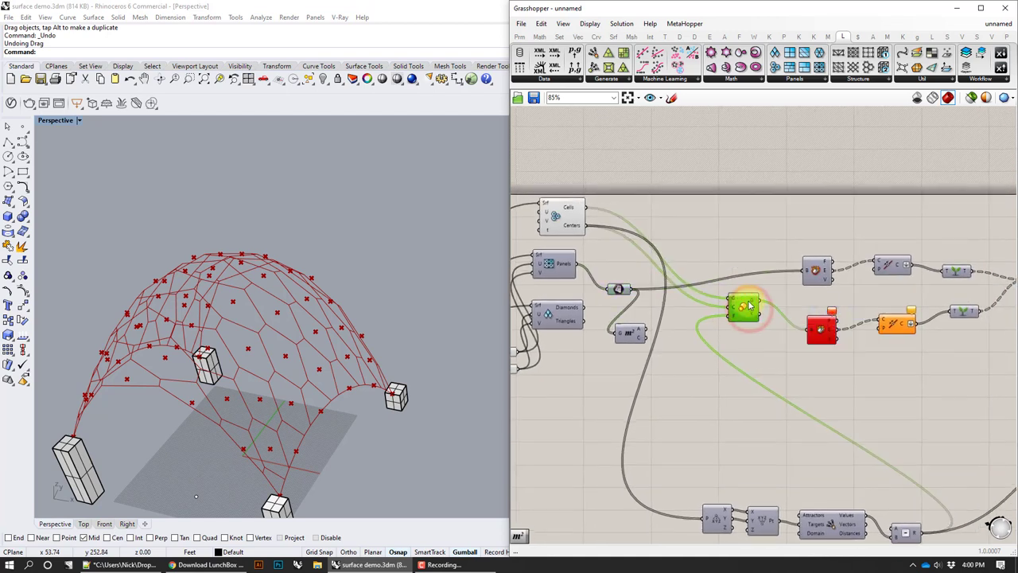
pyautogui.rightClick(748, 309)
pyautogui.click(761, 314)
pyautogui.moveTo(332, 314); pyautogui.dragTo(353, 296, button='right')
# Delete both Deconstruct Brep components and both Join Curves components ahead of the two Graft Tree components
pyautogui.moveTo(762, 231); pyautogui.dragTo(694, 226, button='right')
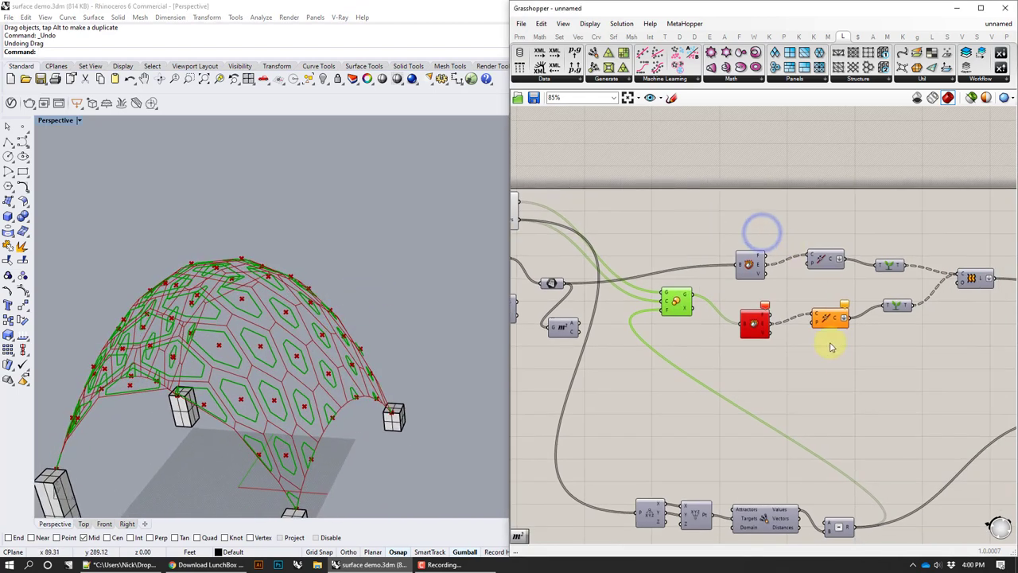
pyautogui.moveTo(845, 366); pyautogui.dragTo(743, 235)
pyautogui.press('Delete')
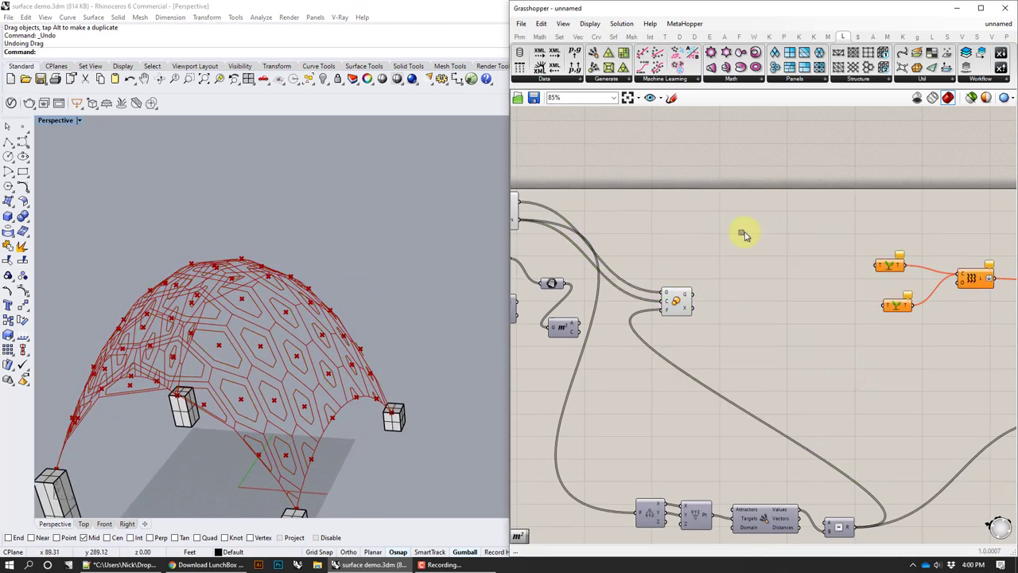
# Connect the Cells output to the upper Graft Tree component and the Scale geometry output to the lower one
pyautogui.moveTo(747, 251); pyautogui.dragTo(776, 256, button='right')
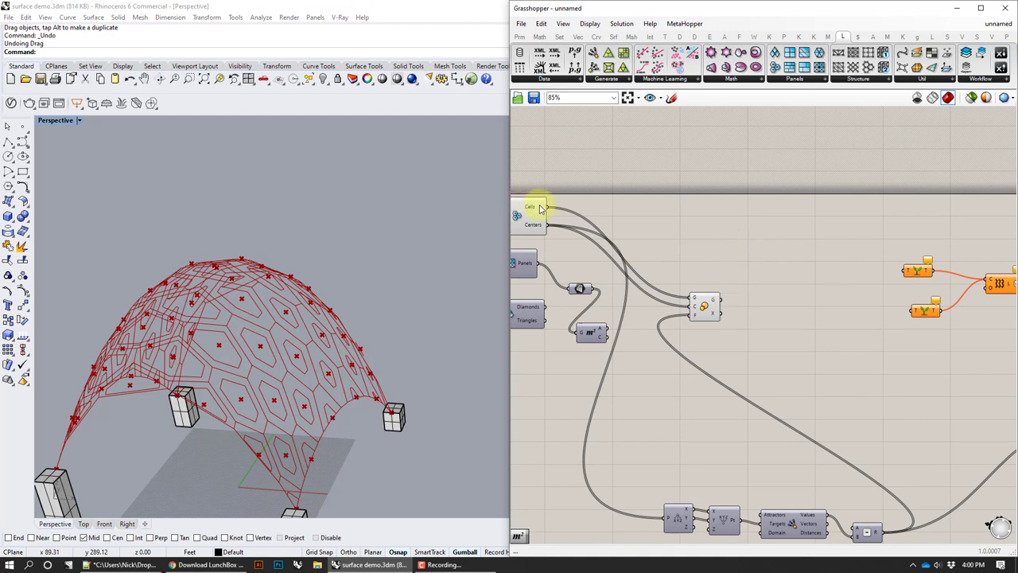
pyautogui.moveTo(551, 209); pyautogui.dragTo(907, 271)
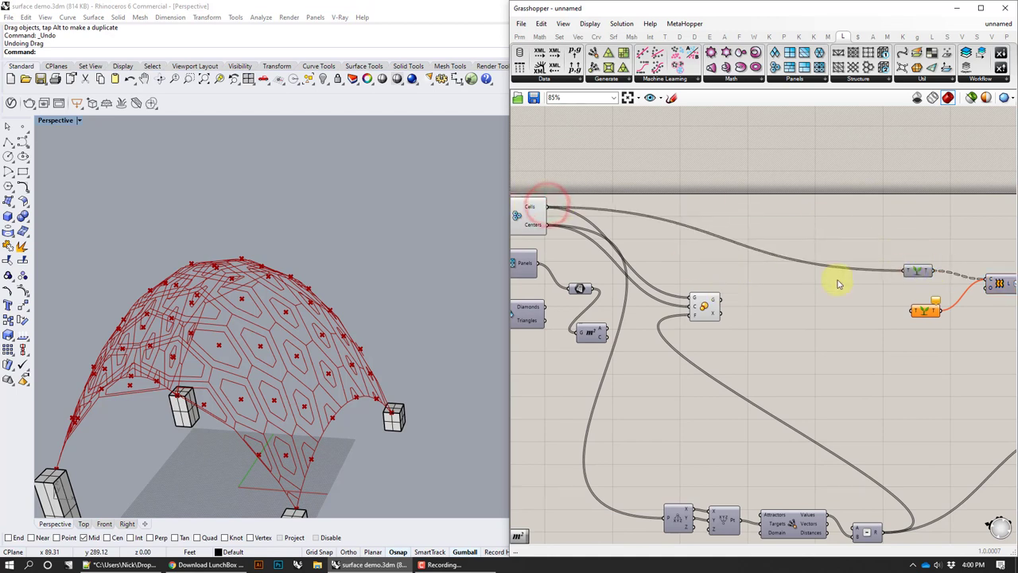
pyautogui.moveTo(845, 303); pyautogui.dragTo(826, 296, button='right')
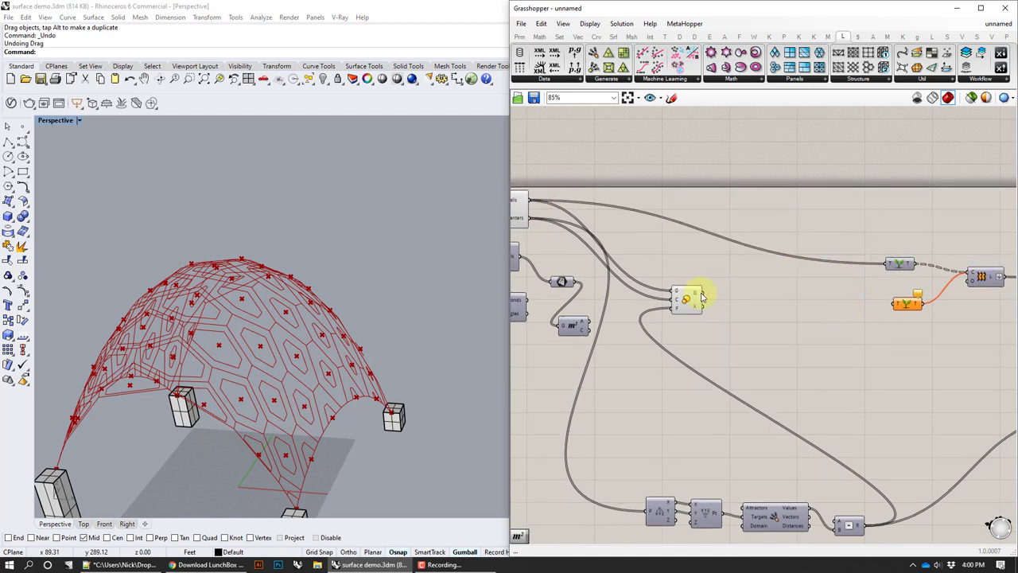
pyautogui.moveTo(704, 294); pyautogui.dragTo(896, 306)
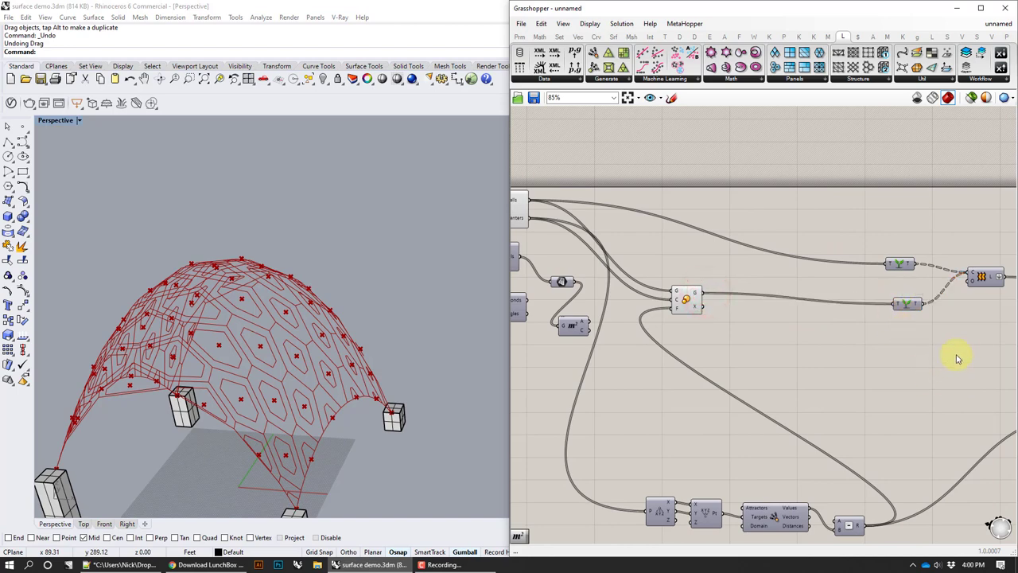
pyautogui.moveTo(923, 354); pyautogui.dragTo(867, 346, button='right')
pyautogui.click(854, 301)
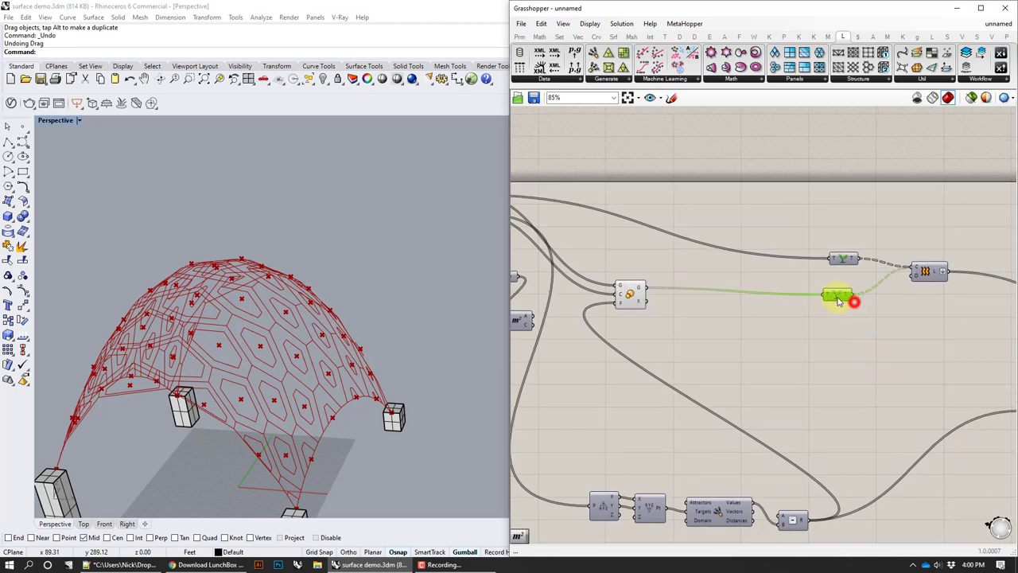
pyautogui.moveTo(912, 313); pyautogui.dragTo(819, 285, button='right')
# Turn off the display of the Scale component and turn on the display of the Custom Preview component
pyautogui.click(564, 263)
pyautogui.rightClick(565, 262)
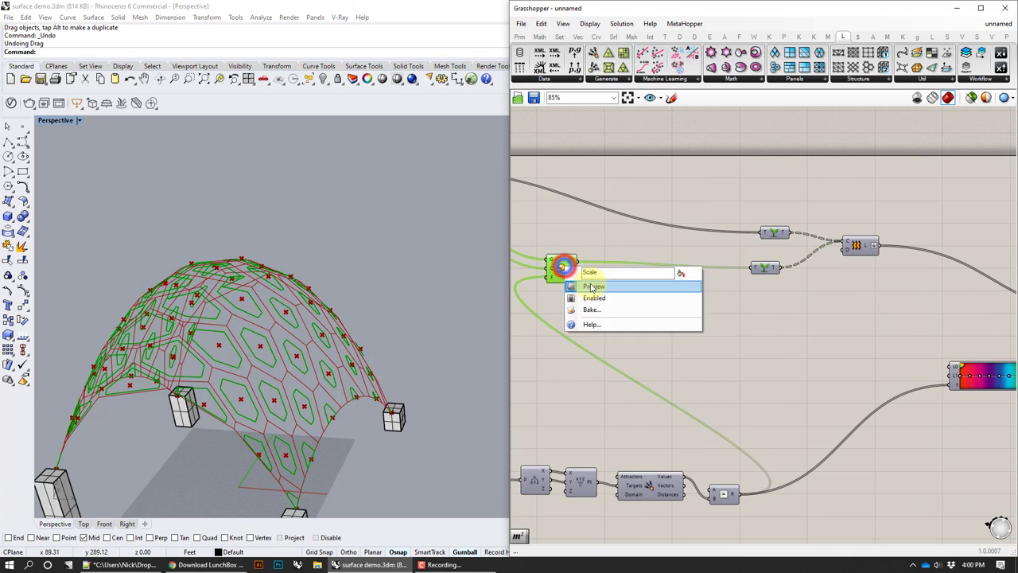
pyautogui.click(591, 283)
pyautogui.moveTo(948, 305); pyautogui.dragTo(710, 275, button='right')
pyautogui.click(882, 285)
pyautogui.rightClick(880, 284)
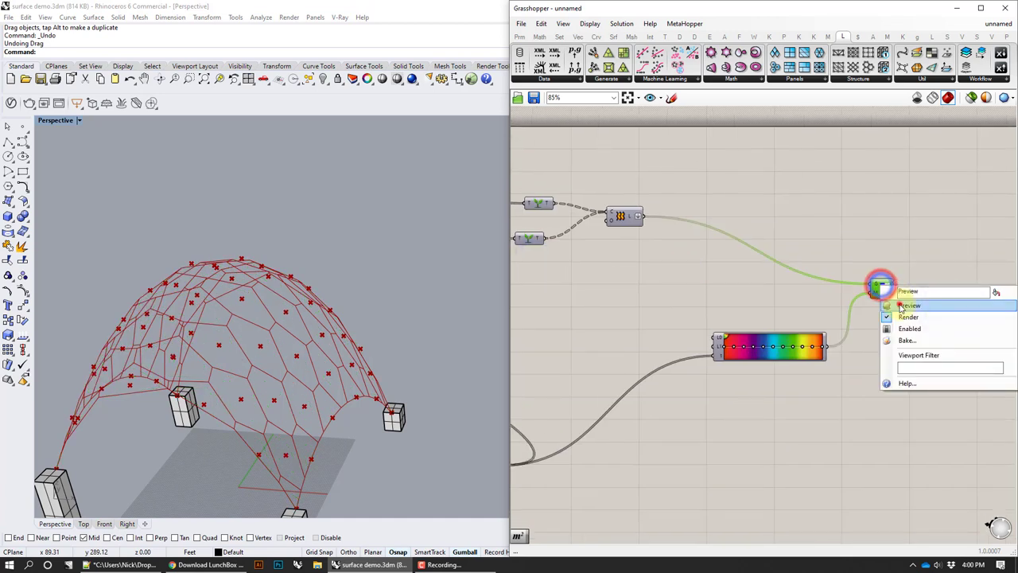
pyautogui.click(900, 304)
# Switch on the display of the Loft component that joins the original and scaled cell outlines
pyautogui.moveTo(756, 240); pyautogui.dragTo(798, 234, button='right')
pyautogui.click(625, 318)
pyautogui.click(652, 216)
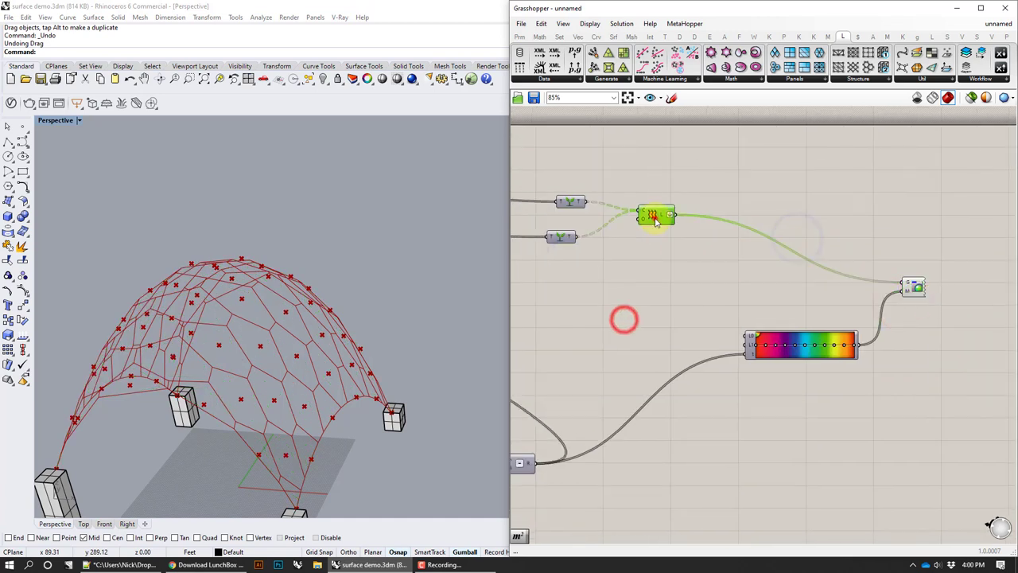
pyautogui.rightClick(652, 217)
pyautogui.click(677, 238)
pyautogui.moveTo(709, 276); pyautogui.dragTo(769, 280, button='right')
pyautogui.click(669, 260)
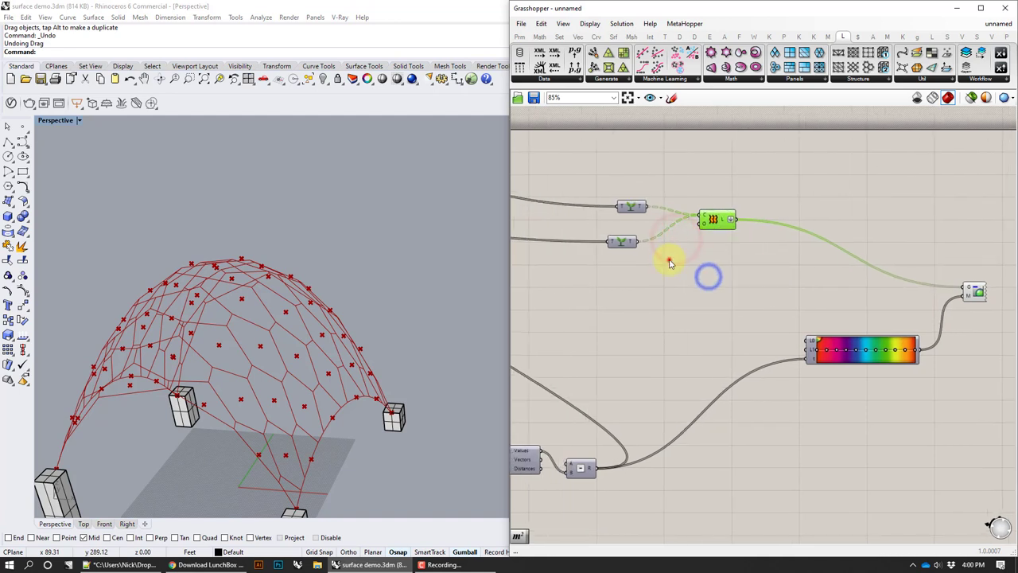
# Simplify the output data trees of both Graft Tree components feeding the Loft
pyautogui.moveTo(668, 257); pyautogui.dragTo(779, 274, button='right')
pyautogui.moveTo(752, 225)
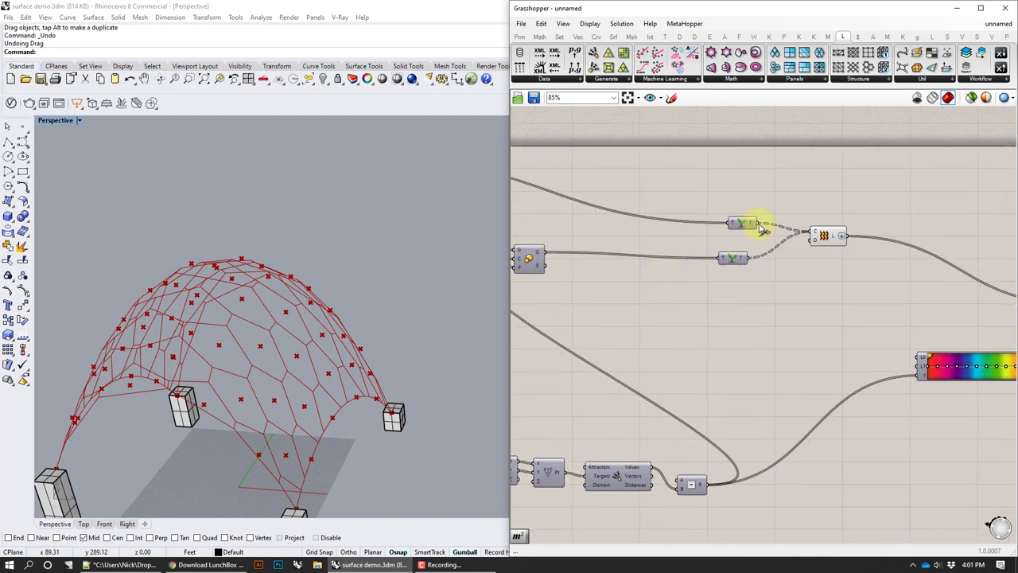
pyautogui.rightClick(754, 225)
pyautogui.click(784, 299)
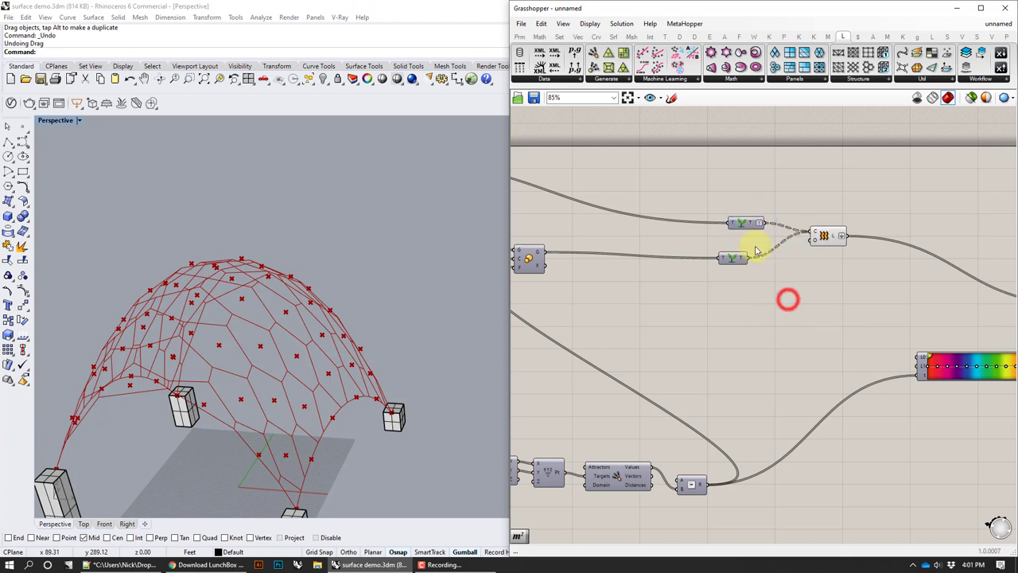
pyautogui.rightClick(741, 261)
pyautogui.click(766, 338)
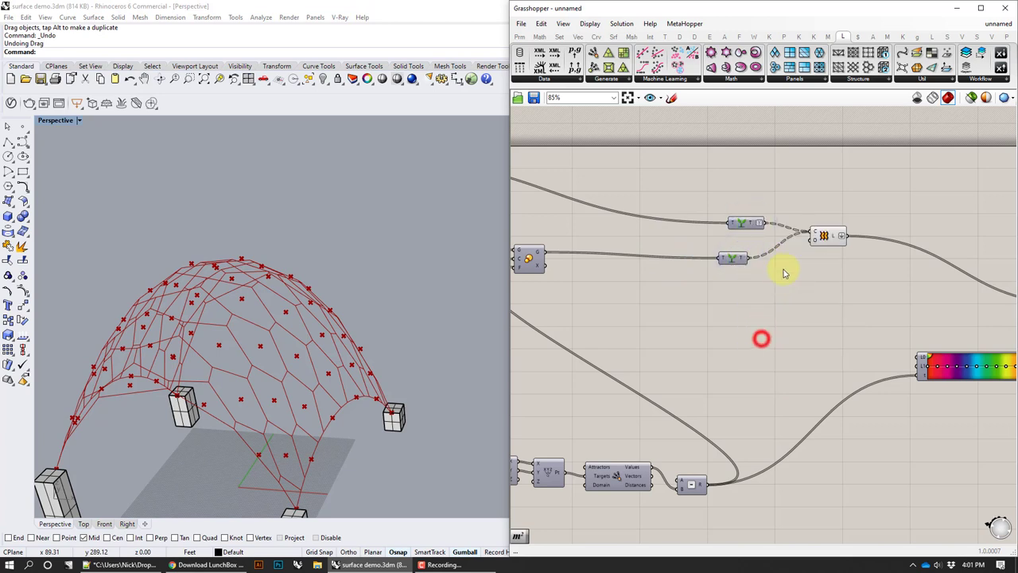
pyautogui.rightClick(745, 228)
pyautogui.click(756, 305)
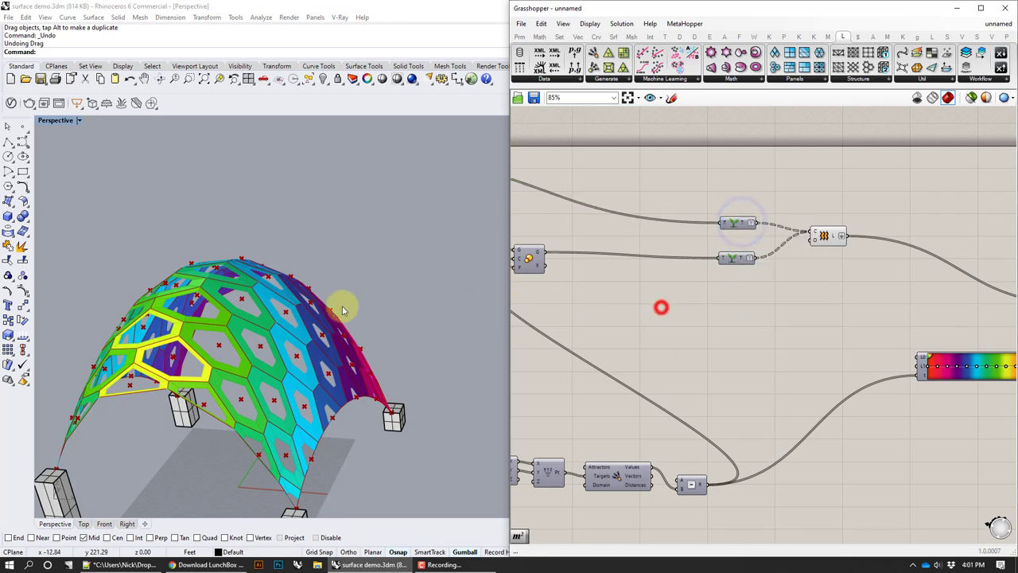
# Tidy the definition by repositioning the Scale, Area and Hexagon Cells components
pyautogui.moveTo(350, 314)
pyautogui.mouseDown(button='right')
pyautogui.moveTo(355, 364)
pyautogui.moveTo(381, 293)
pyautogui.moveTo(353, 311)
pyautogui.mouseUp(button='right')
pyautogui.moveTo(594, 312); pyautogui.dragTo(866, 310, button='right')
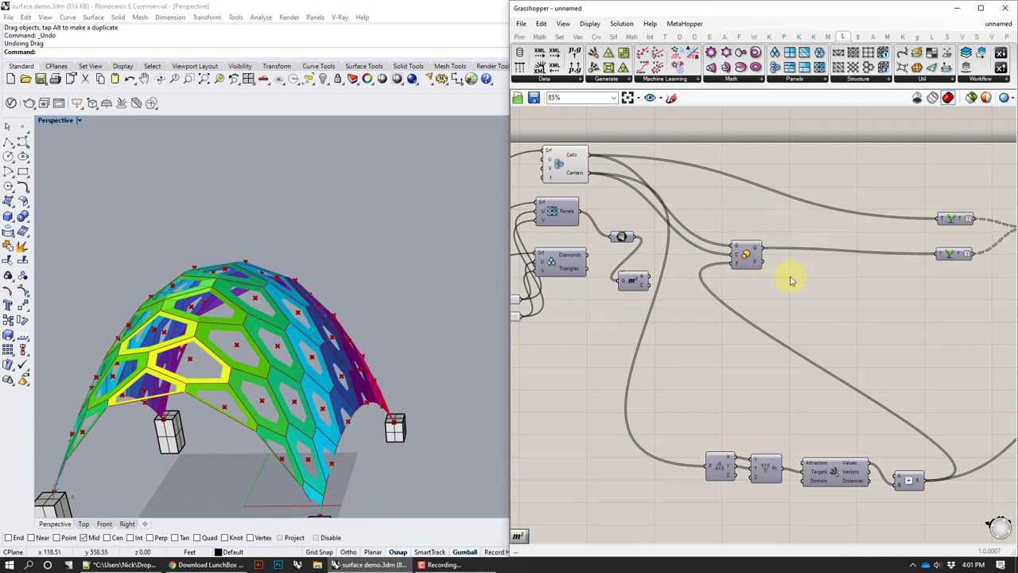
pyautogui.click(747, 253)
pyautogui.moveTo(926, 257); pyautogui.dragTo(895, 262, button='right')
pyautogui.moveTo(717, 245); pyautogui.dragTo(737, 248)
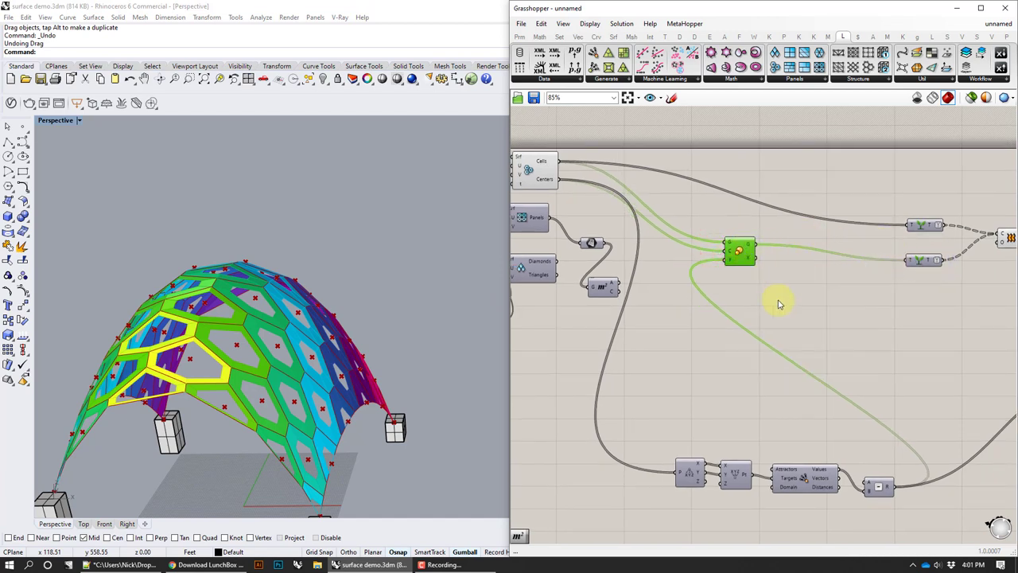
pyautogui.moveTo(799, 372); pyautogui.dragTo(891, 352, button='right')
pyautogui.moveTo(695, 268); pyautogui.dragTo(694, 262)
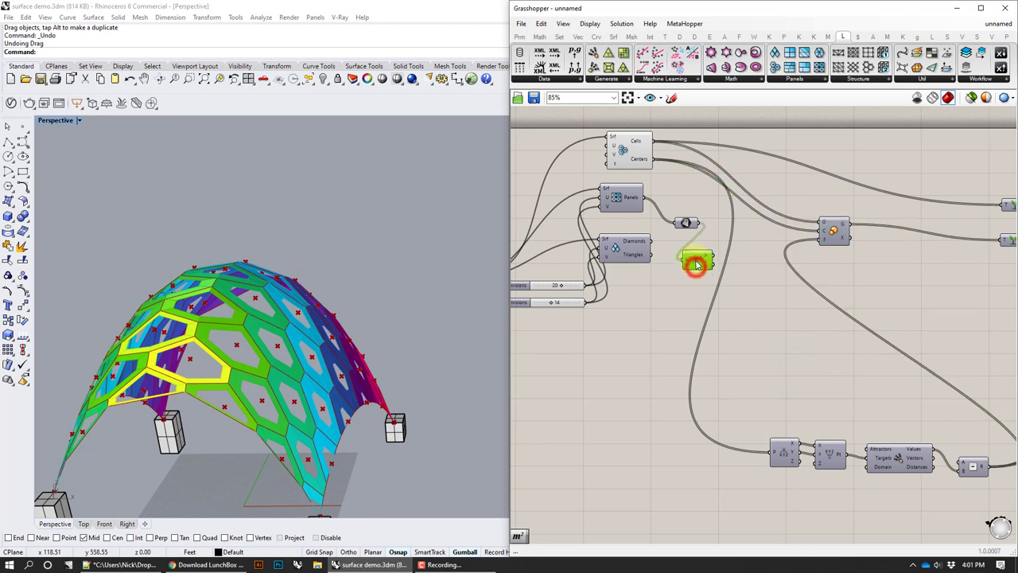
pyautogui.click(643, 162)
pyautogui.moveTo(643, 162); pyautogui.dragTo(650, 167)
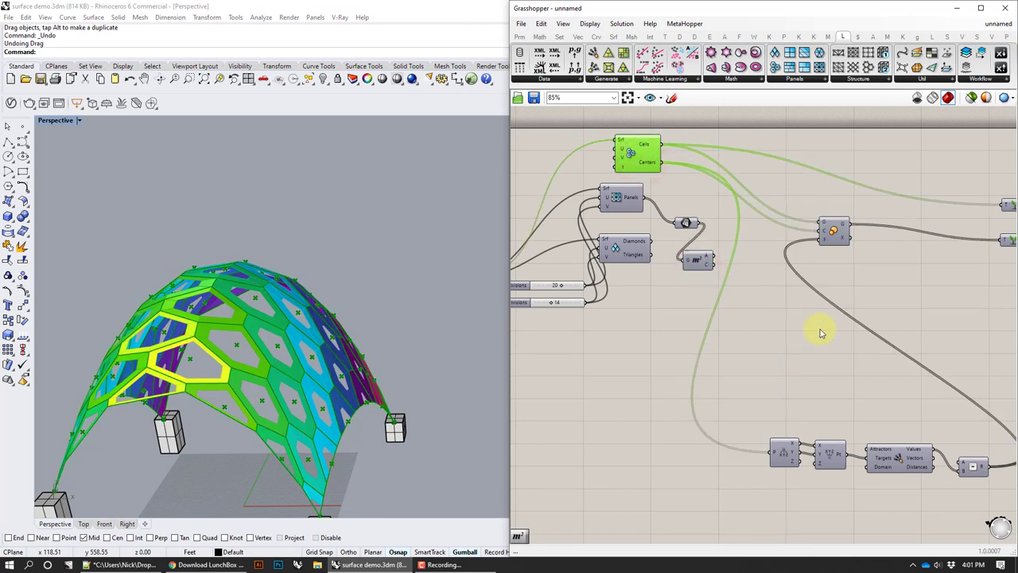
# Set the V Divisions slider to 25 and connect the U and V Divisions sliders to the Hexagon Cells' U and V inputs
pyautogui.moveTo(897, 398); pyautogui.dragTo(765, 388, button='right')
pyautogui.scroll(-1, 856, 321)
pyautogui.moveTo(855, 321); pyautogui.dragTo(840, 302, button='right')
pyautogui.moveTo(397, 255); pyautogui.dragTo(274, 344, button='right')
pyautogui.moveTo(593, 327); pyautogui.dragTo(798, 339, button='right')
pyautogui.moveTo(632, 302); pyautogui.dragTo(705, 312, button='right')
pyautogui.scroll(2, 707, 296)
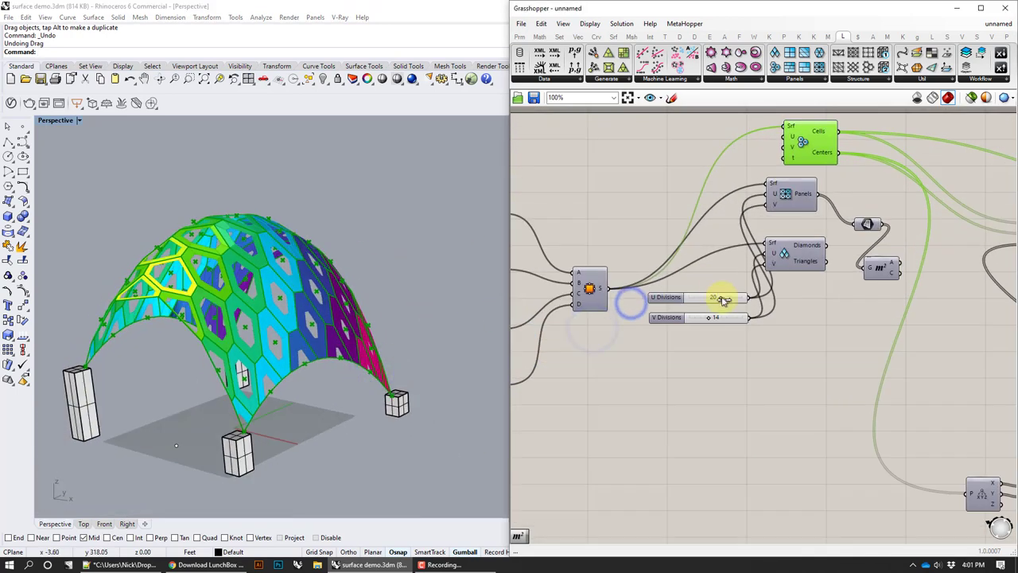
pyautogui.moveTo(720, 320); pyautogui.dragTo(725, 322)
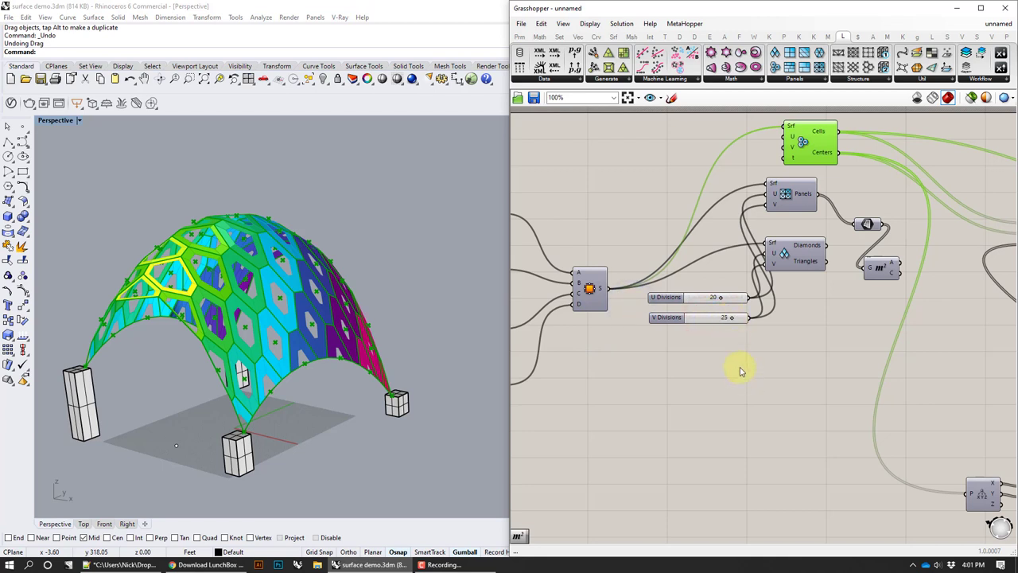
pyautogui.moveTo(749, 298); pyautogui.dragTo(783, 136)
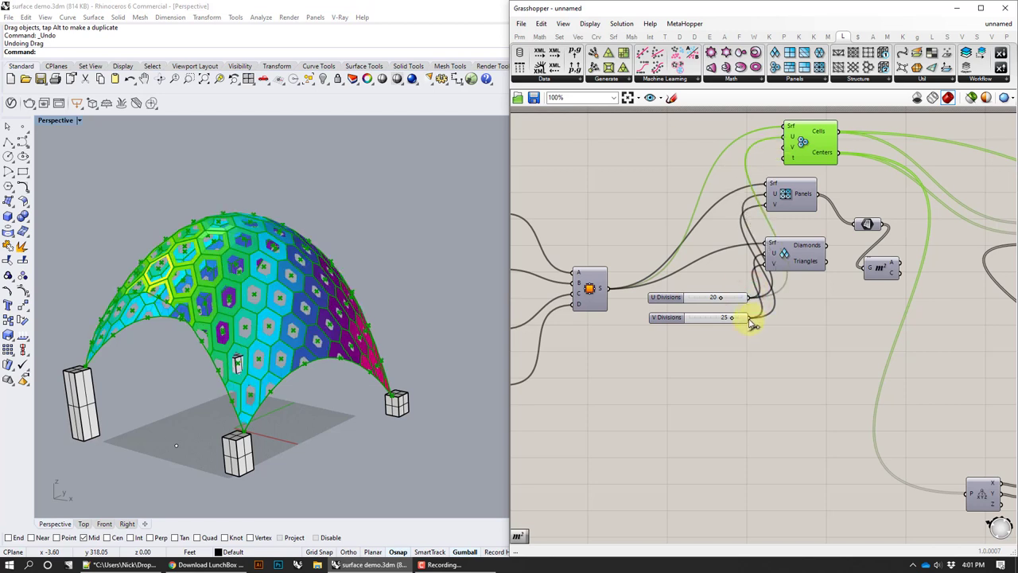
pyautogui.moveTo(750, 318); pyautogui.dragTo(785, 148)
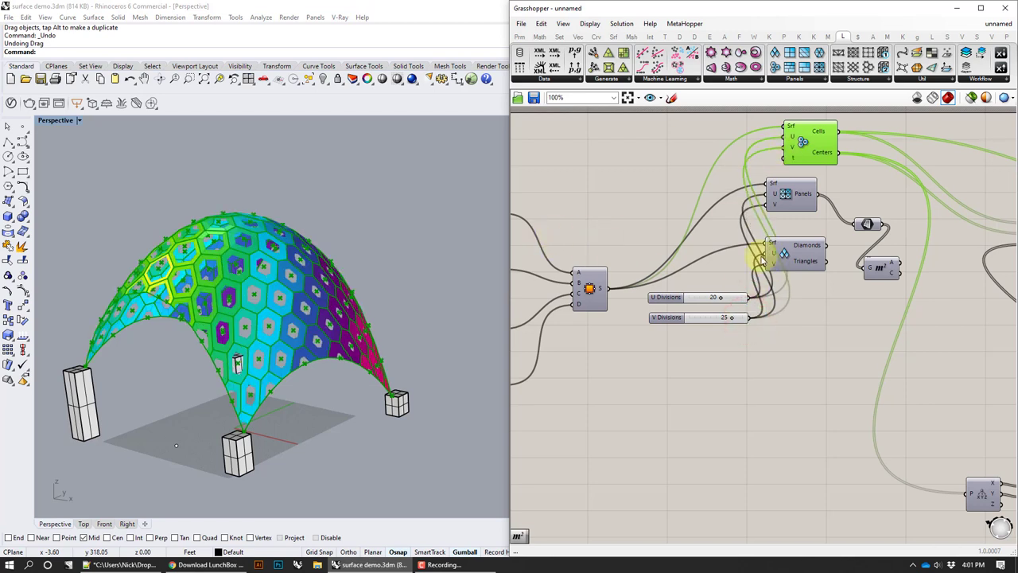
# Delete the Diamond Panels component and the unused Panels component directly below Hexagon Cells
pyautogui.click(808, 251)
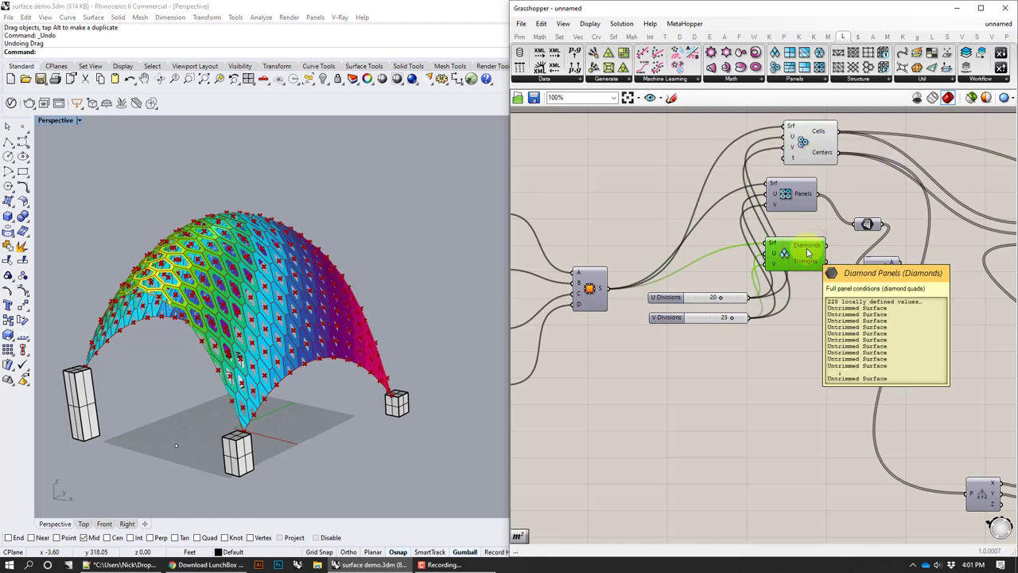
pyautogui.press('Delete')
pyautogui.click(801, 198)
pyautogui.press('Delete')
# Switch off the preview of the Hexagon Cells component so only the lofted, coloured canopy is drawn
pyautogui.moveTo(414, 236); pyautogui.dragTo(410, 281, button='right')
pyautogui.moveTo(822, 218); pyautogui.dragTo(683, 246, button='right')
pyautogui.click(674, 163)
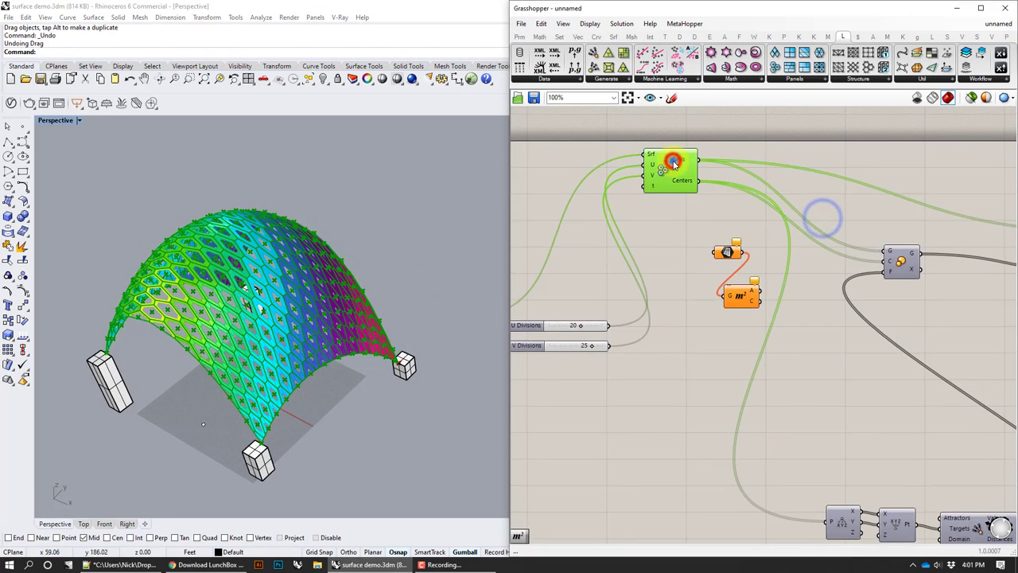
pyautogui.rightClick(674, 162)
pyautogui.click(666, 160)
pyautogui.rightClick(663, 159)
pyautogui.click(684, 177)
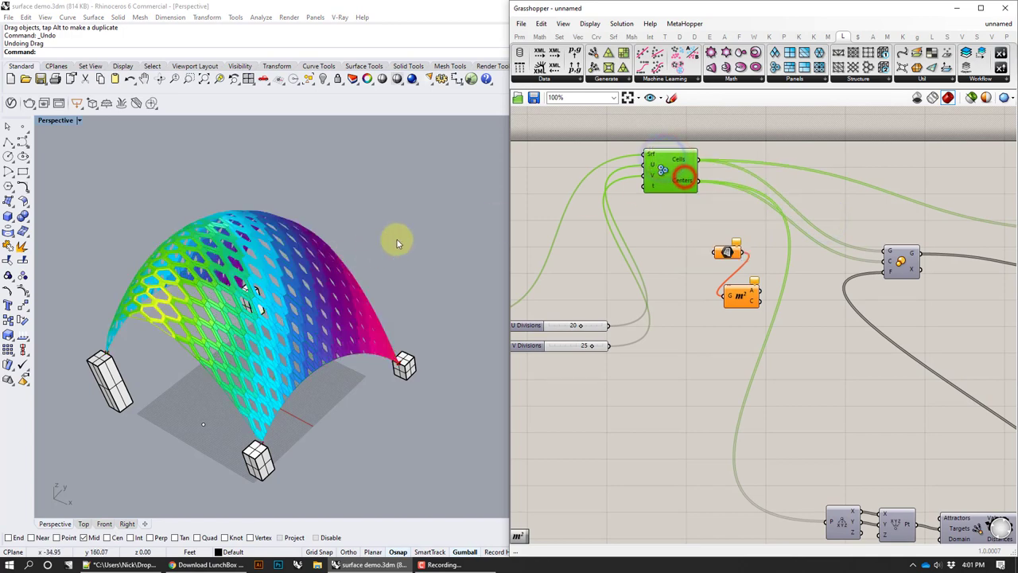
pyautogui.moveTo(397, 243); pyautogui.dragTo(415, 198, button='right')
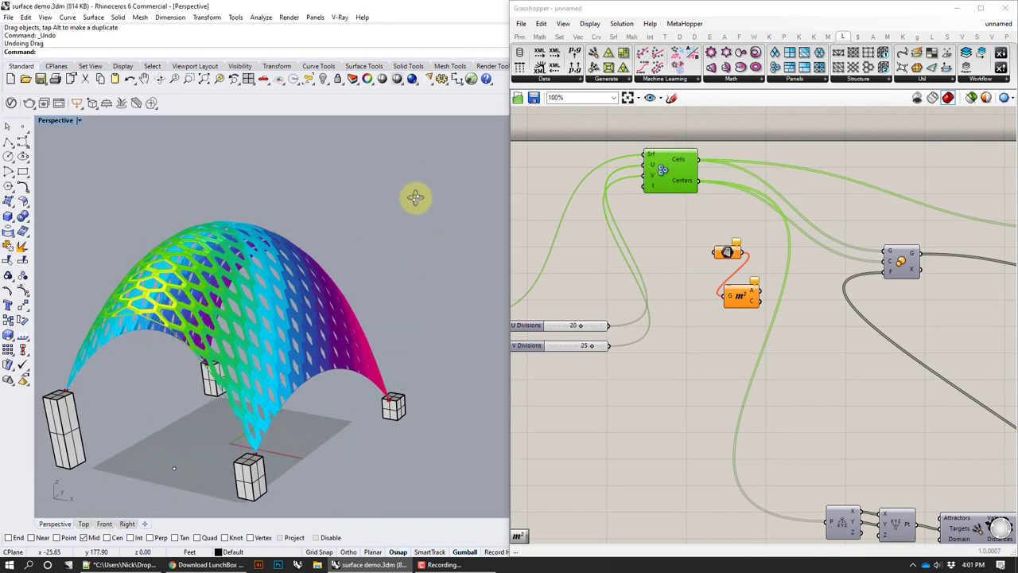
# In the Top view, move the attractor point from the canopy's lower edge to its upper-right interior
pyautogui.moveTo(634, 300); pyautogui.dragTo(773, 282, button='right')
pyautogui.moveTo(373, 282); pyautogui.dragTo(437, 233, button='right')
pyautogui.write('Top')
pyautogui.press('Return')
pyautogui.moveTo(311, 344); pyautogui.dragTo(245, 450)
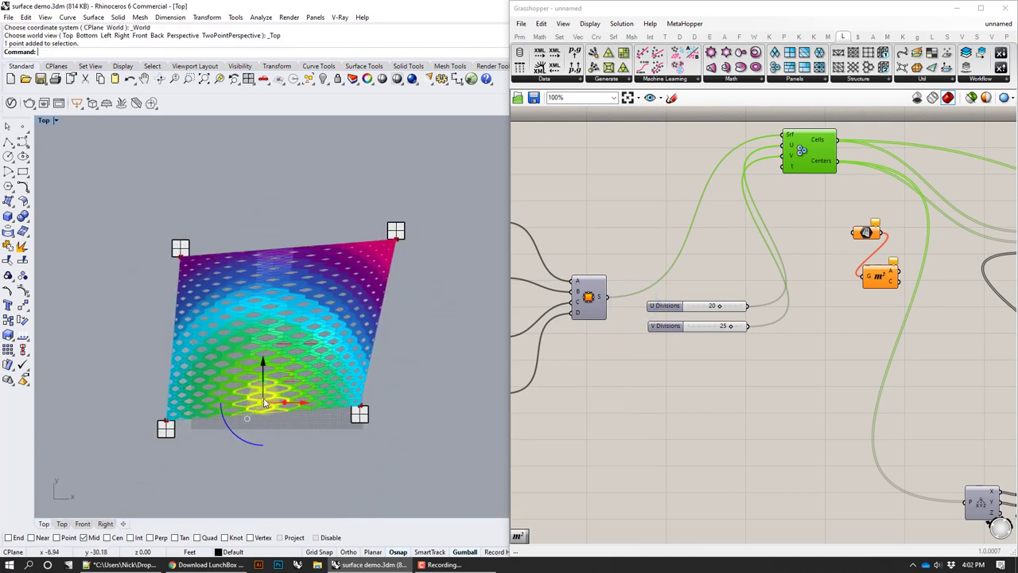
pyautogui.moveTo(262, 394); pyautogui.dragTo(349, 298)
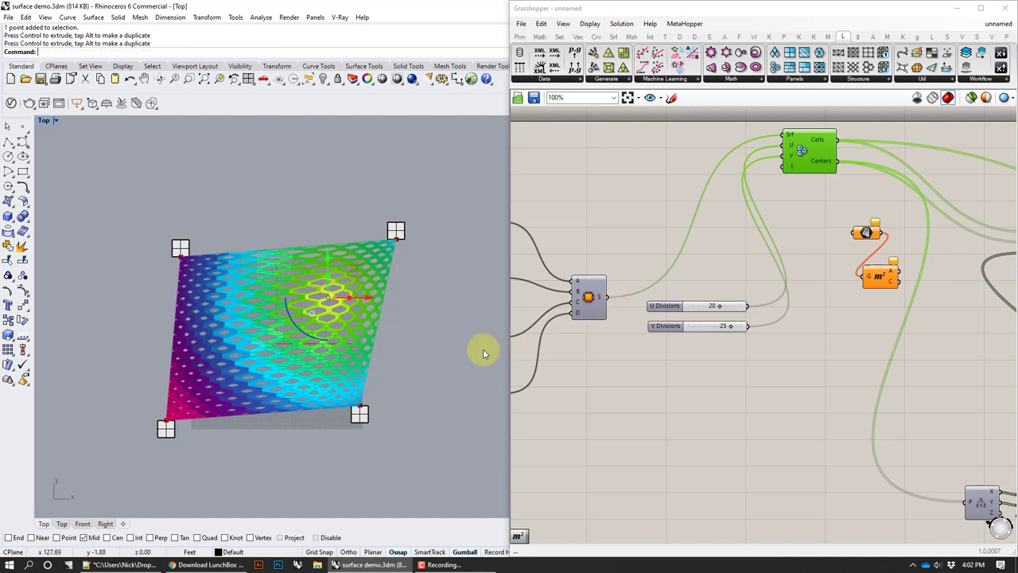
# Deselect the attractor point and set the viewport back to the Perspective view
pyautogui.click(438, 352)
pyautogui.click(45, 120)
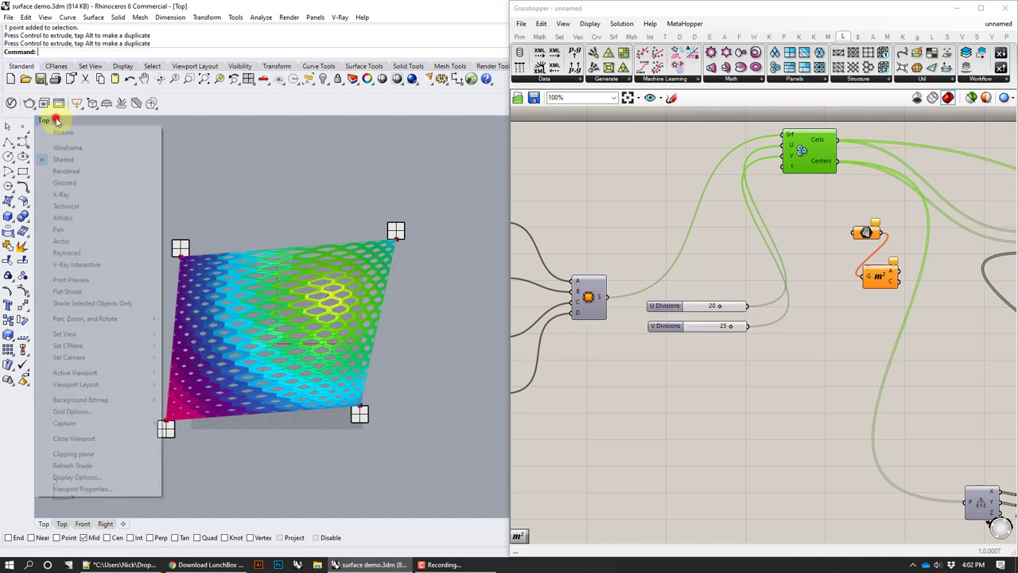
pyautogui.click(89, 338)
pyautogui.click(192, 419)
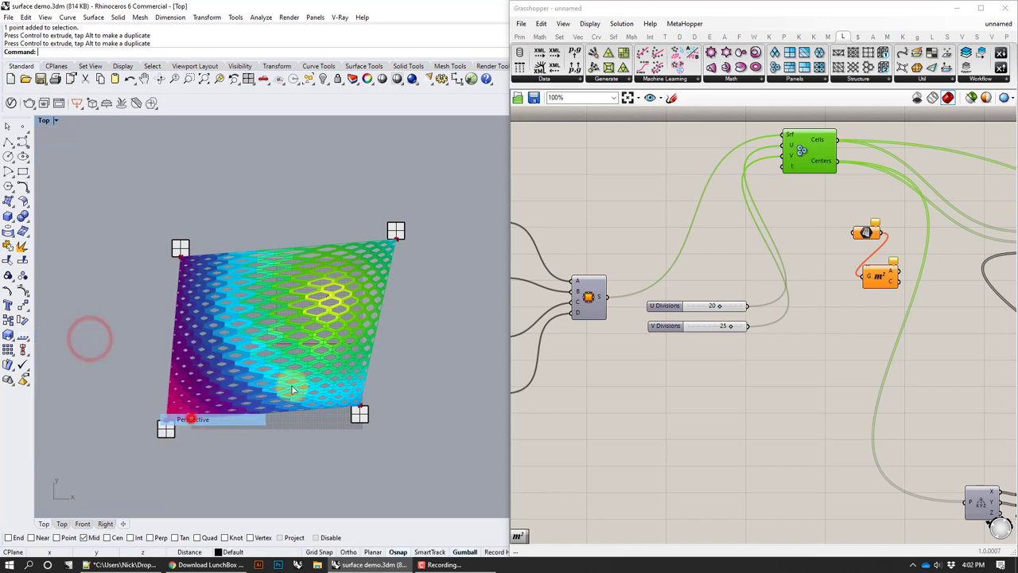
# Examine which LunchBox panel components are available as alternatives to Hexagon Cells
pyautogui.moveTo(697, 228); pyautogui.dragTo(572, 232, button='right')
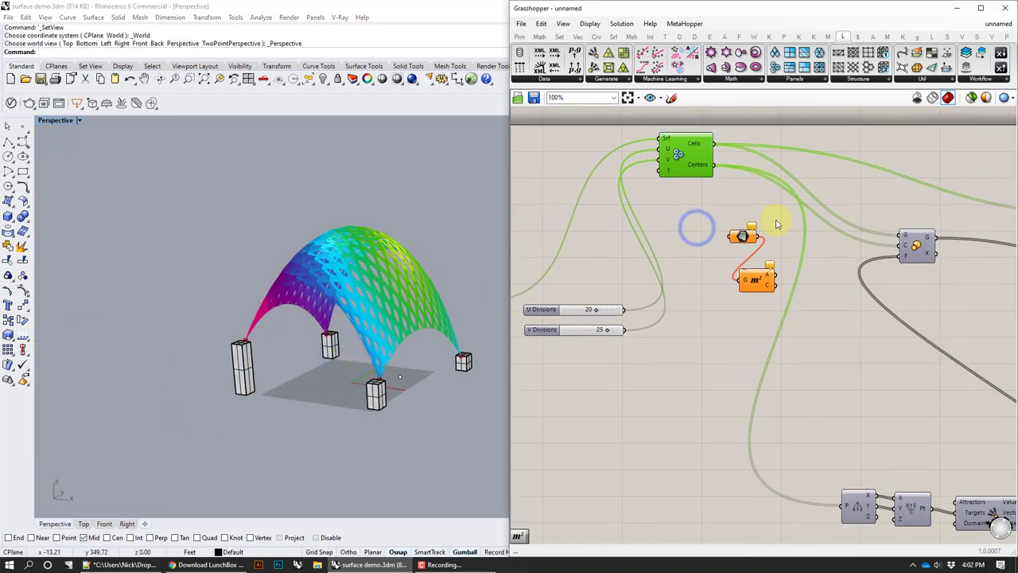
pyautogui.click(792, 78)
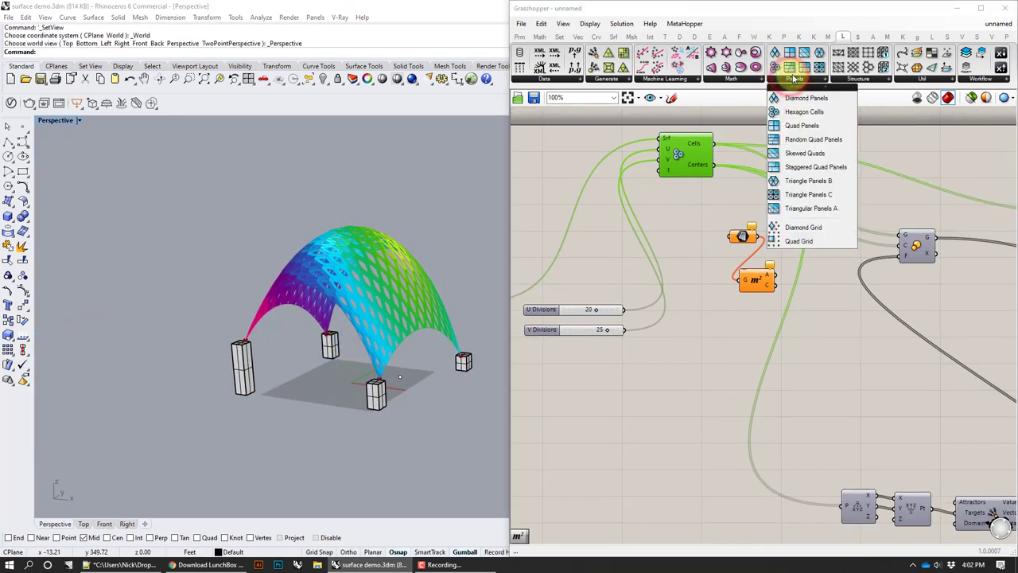
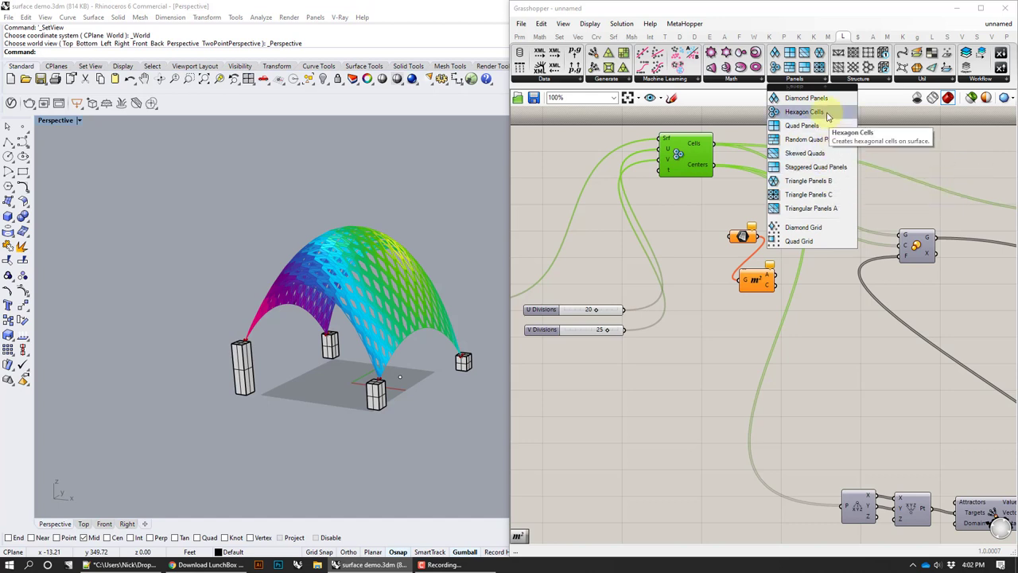
pyautogui.click(896, 296)
pyautogui.moveTo(944, 296); pyautogui.dragTo(795, 306, button='right')
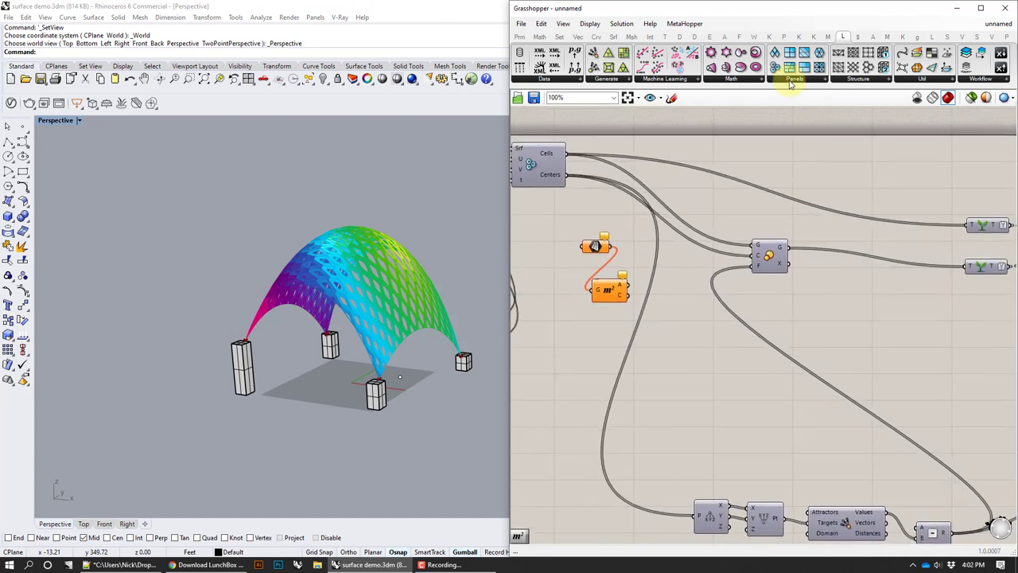
pyautogui.click(792, 82)
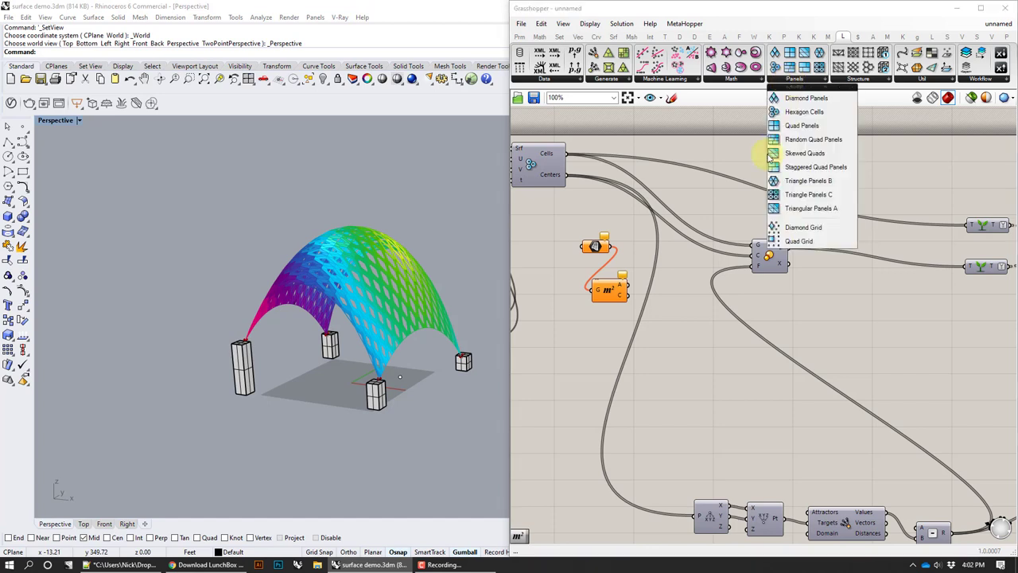
pyautogui.click(825, 318)
pyautogui.click(539, 166)
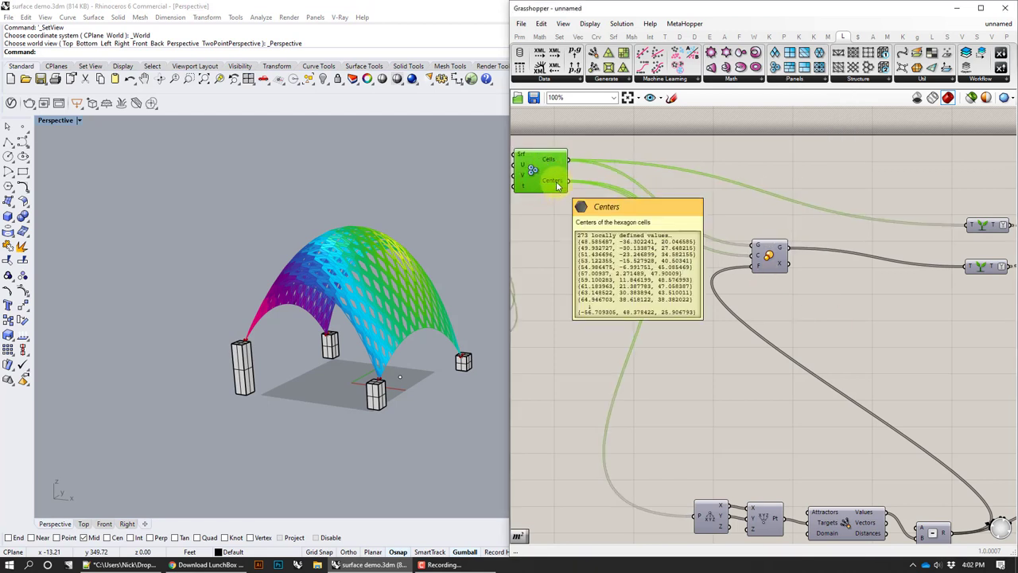
# Add a Quad Panels component and connect the canopy surface and the U and V Divisions sliders to its inputs
pyautogui.click(803, 82)
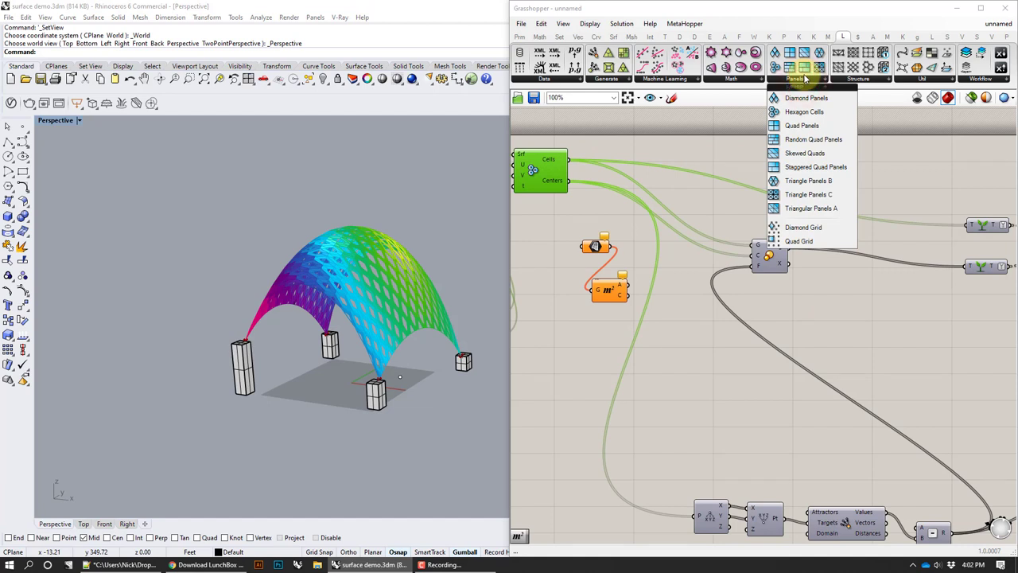
pyautogui.moveTo(804, 124); pyautogui.dragTo(721, 181)
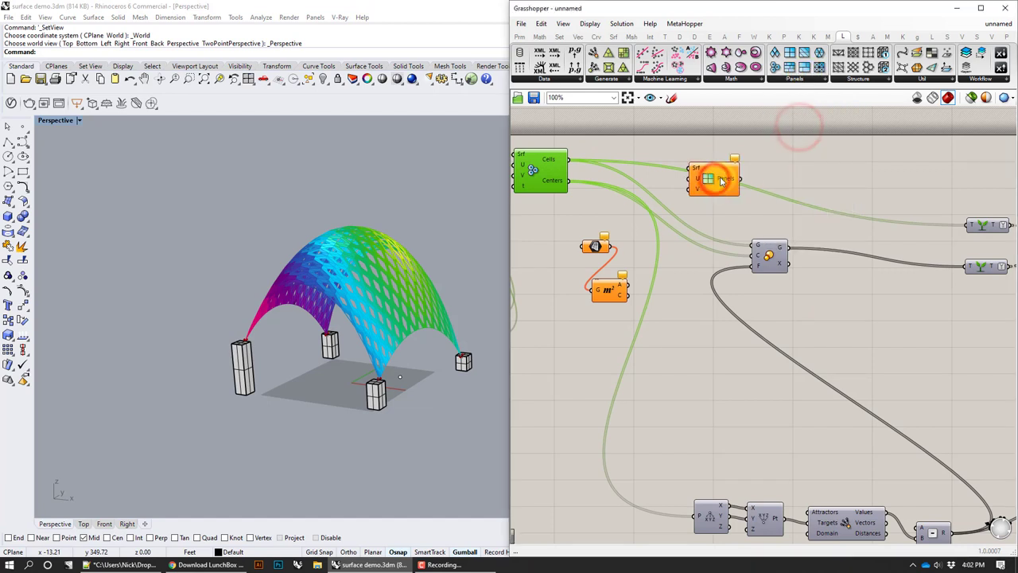
pyautogui.moveTo(556, 223); pyautogui.dragTo(689, 205, button='right')
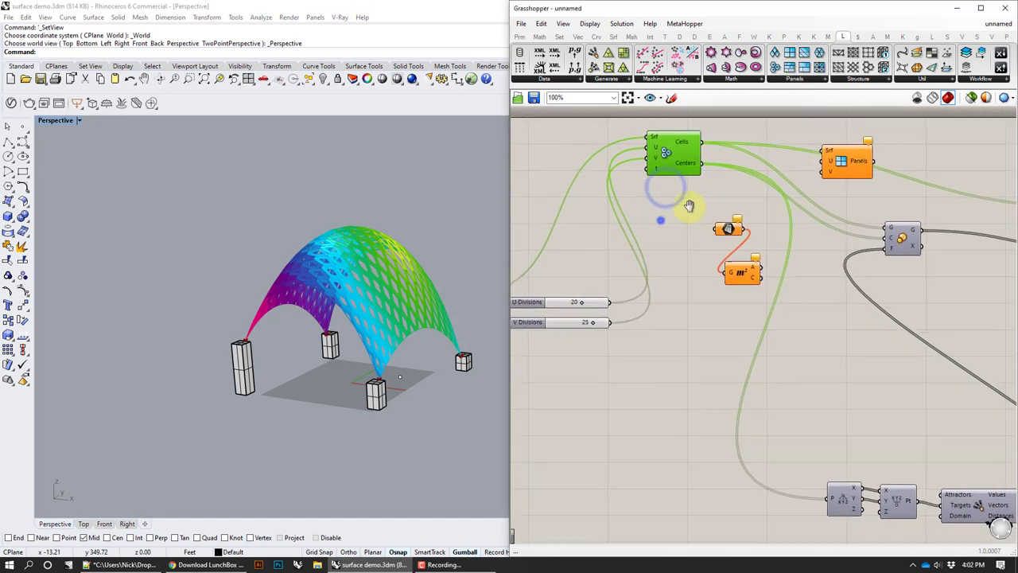
pyautogui.moveTo(611, 269); pyautogui.dragTo(965, 139)
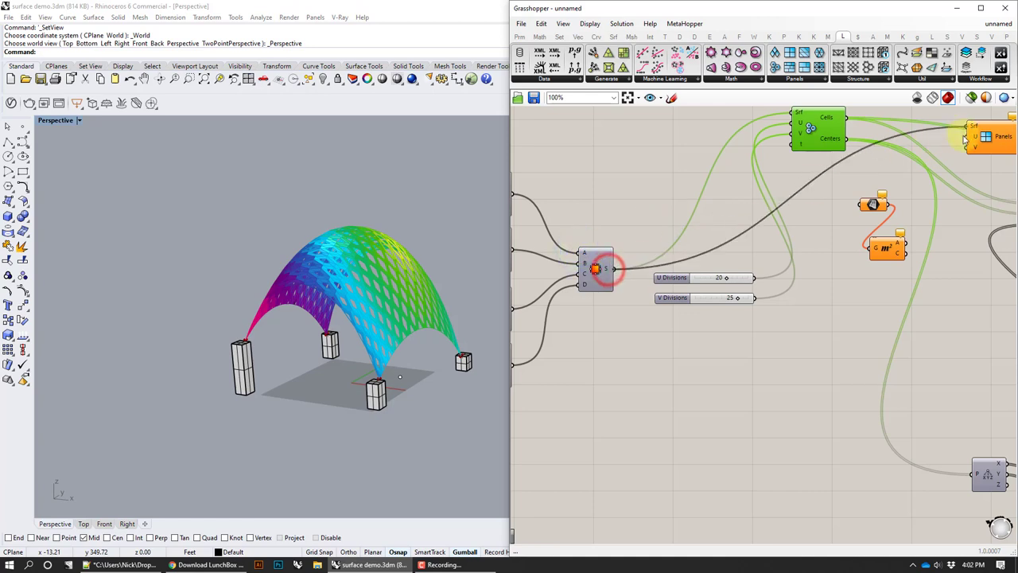
pyautogui.moveTo(965, 139); pyautogui.dragTo(866, 161, button='right')
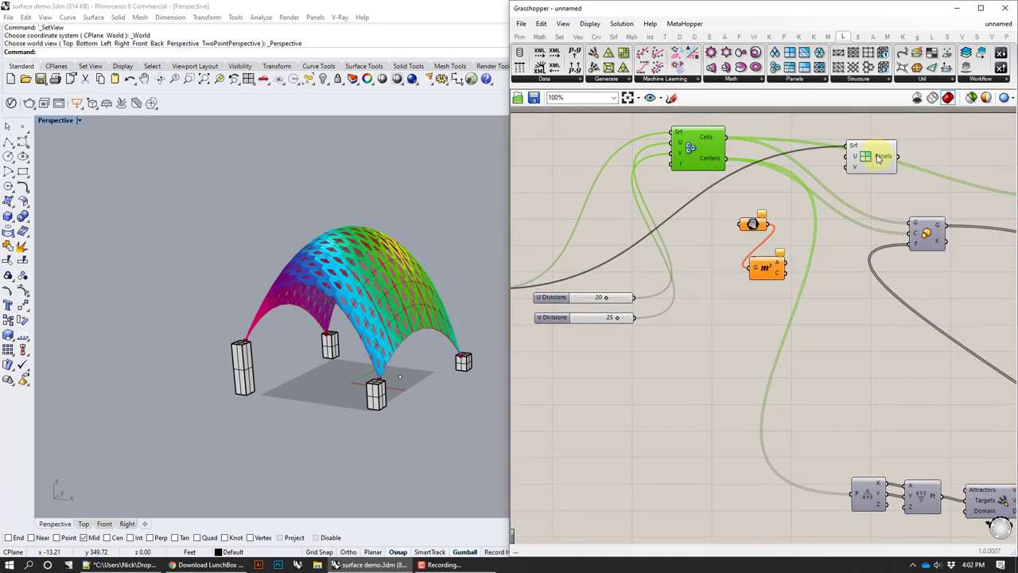
pyautogui.moveTo(807, 188); pyautogui.dragTo(846, 157)
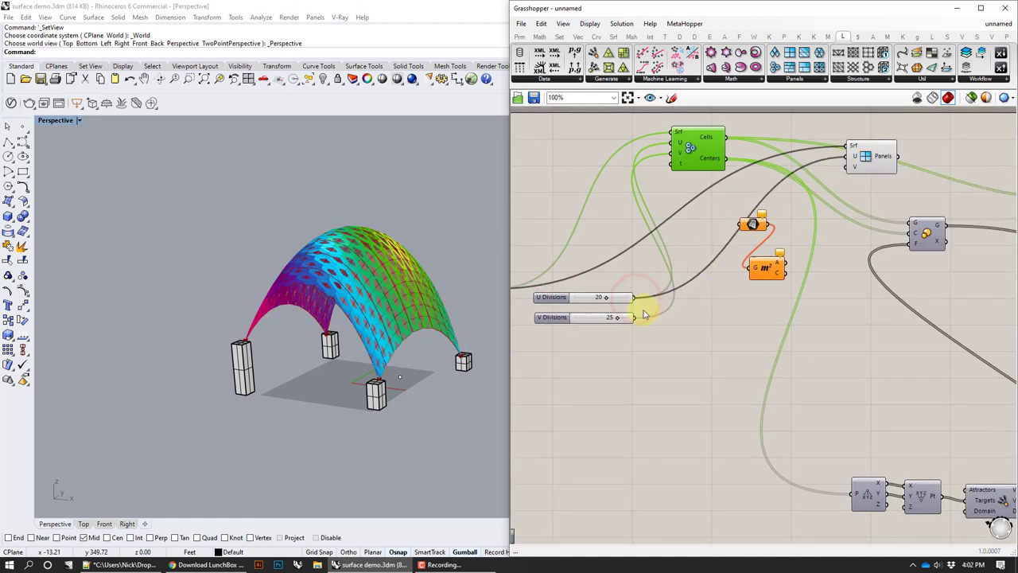
pyautogui.moveTo(754, 237); pyautogui.dragTo(847, 166)
# Add a Deconstruct Brep component next to Quad Panels and feed it the Panels output
pyautogui.moveTo(965, 197); pyautogui.dragTo(742, 225, button='right')
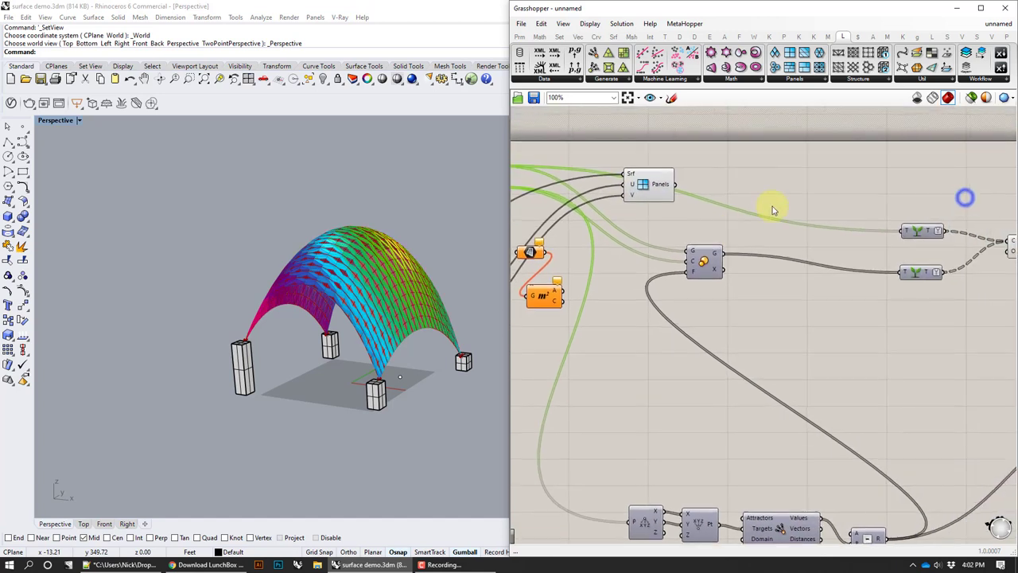
pyautogui.click(830, 185)
pyautogui.doubleClick(829, 184)
pyautogui.write('brep')
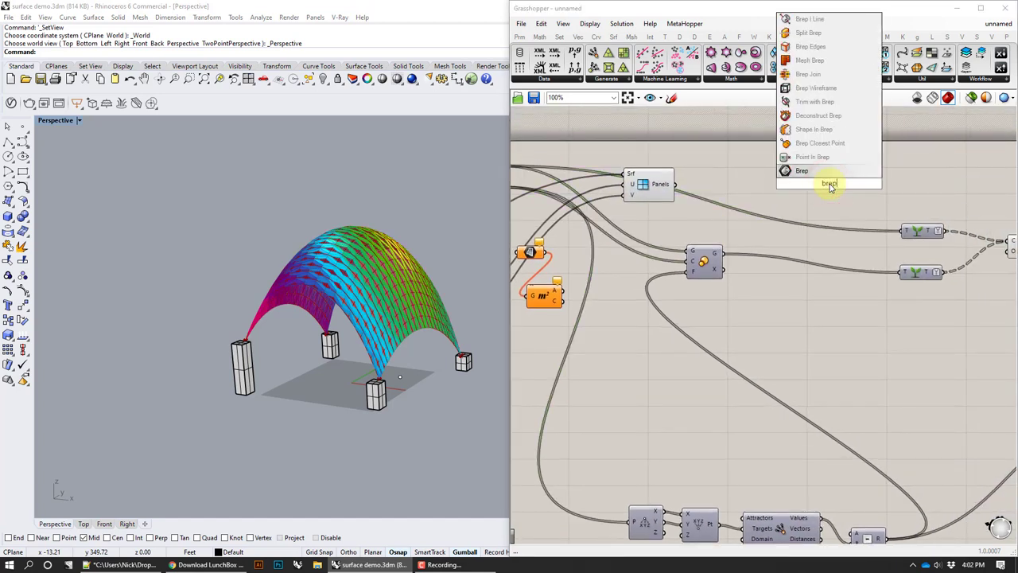
pyautogui.click(828, 116)
pyautogui.moveTo(827, 175); pyautogui.dragTo(725, 166)
# Add a Join Curves component fed by Deconstruct Brep's edges and flatten its curve output
pyautogui.doubleClick(799, 183)
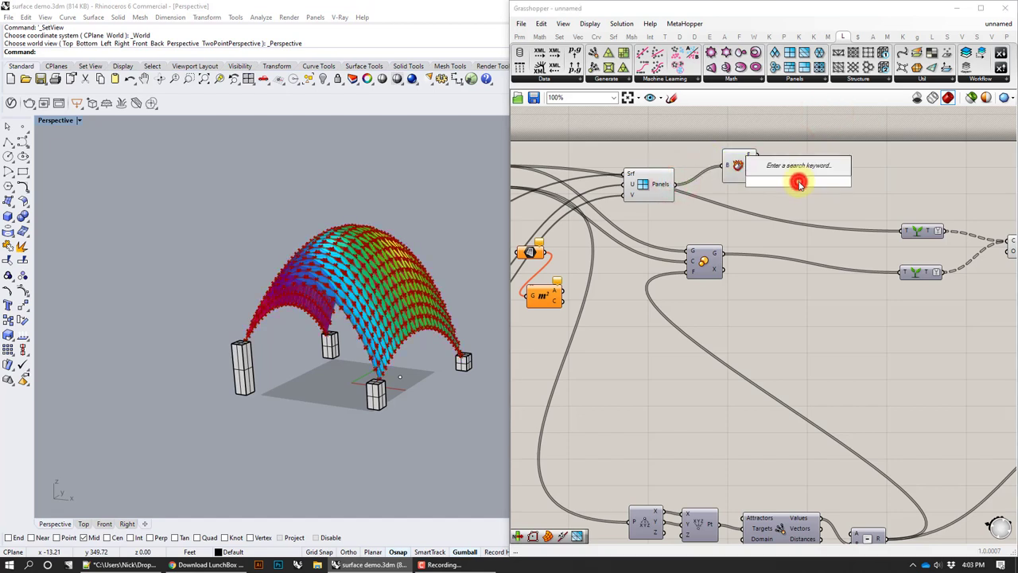
pyautogui.write('join')
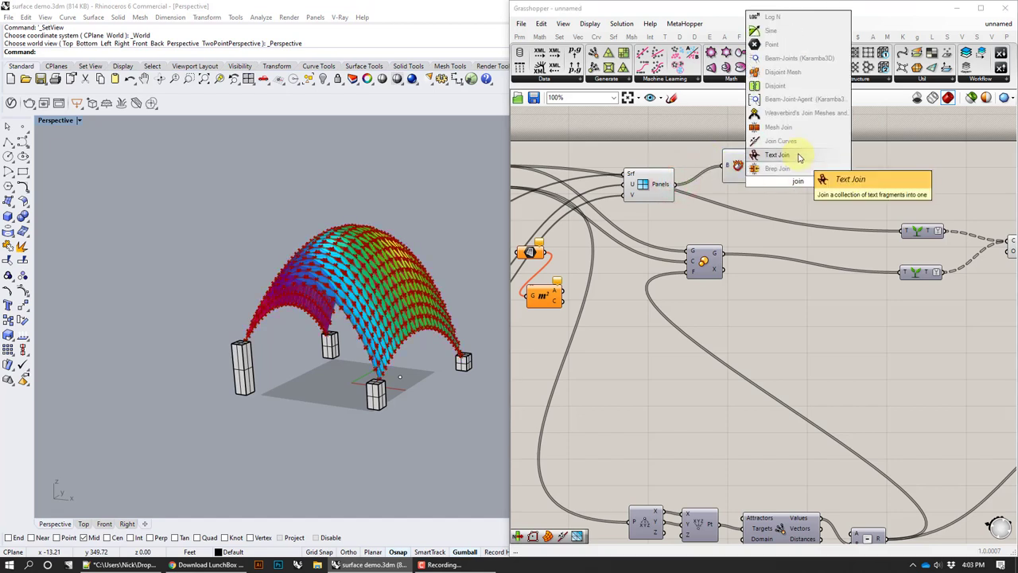
pyautogui.click(778, 168)
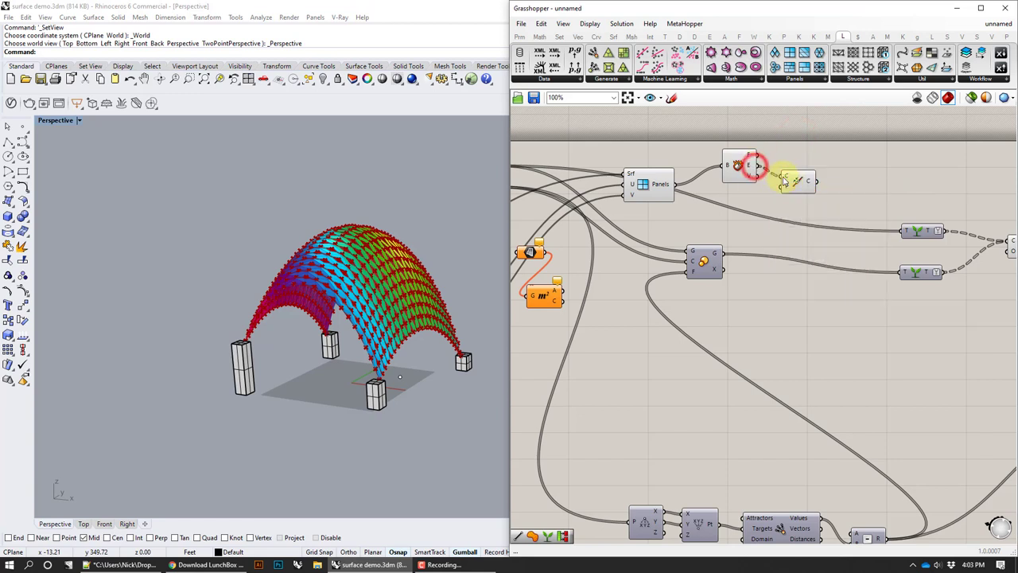
pyautogui.moveTo(784, 181); pyautogui.dragTo(792, 179)
pyautogui.rightClick(839, 182)
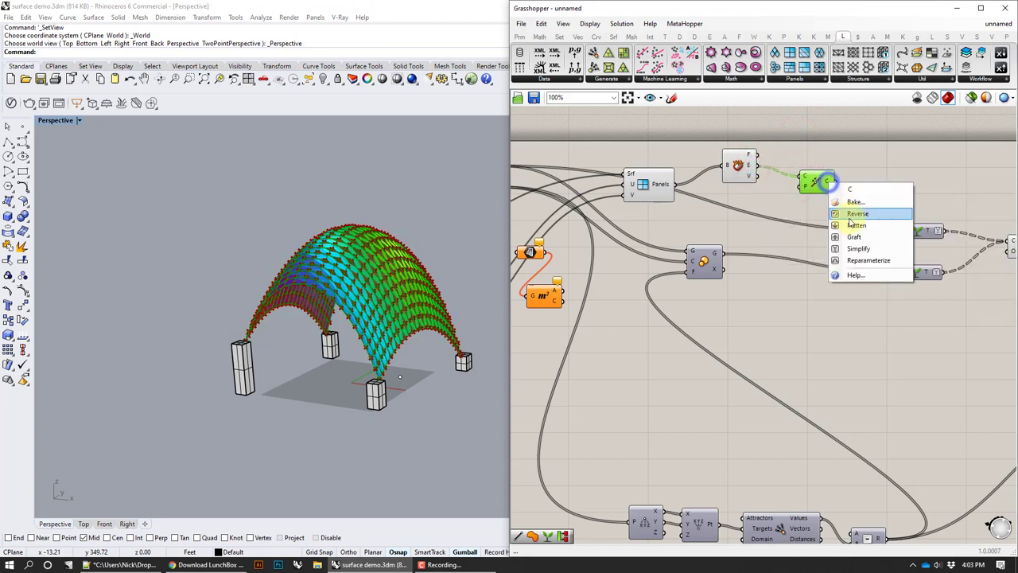
pyautogui.click(851, 229)
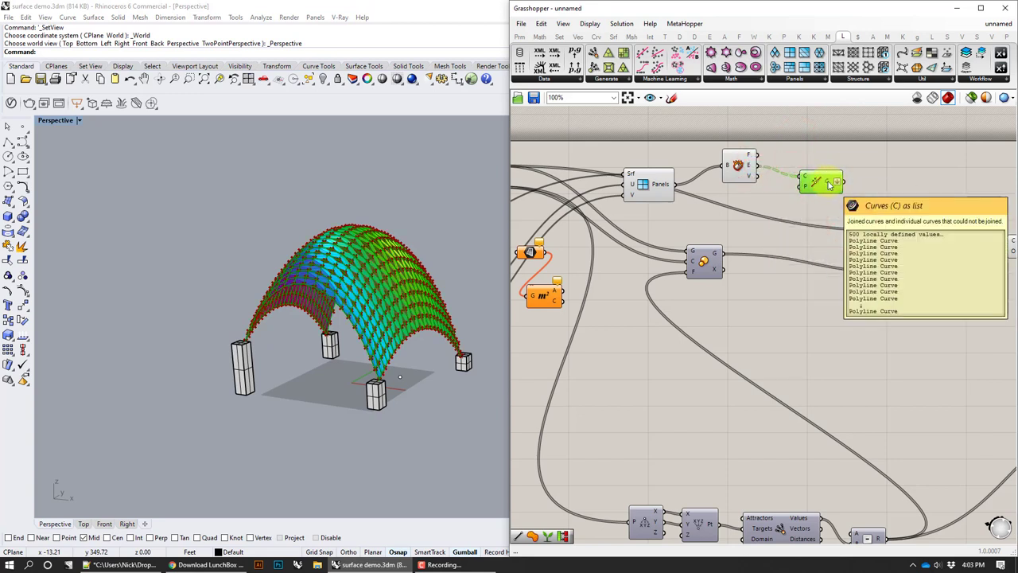
# Connect the joined panel outlines to the Scale component's geometry input and arrange the two components neatly
pyautogui.moveTo(709, 254); pyautogui.dragTo(815, 260)
pyautogui.moveTo(816, 182); pyautogui.dragTo(804, 190)
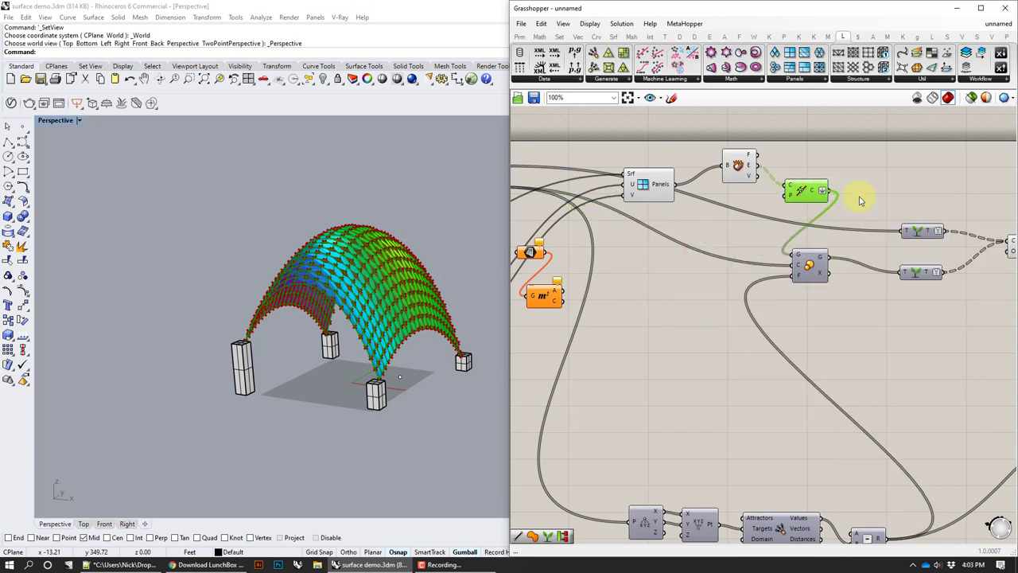
pyautogui.click(786, 189)
# Switch off the previews of the Quad Panels and Deconstruct Brep components
pyautogui.moveTo(747, 228); pyautogui.dragTo(621, 163)
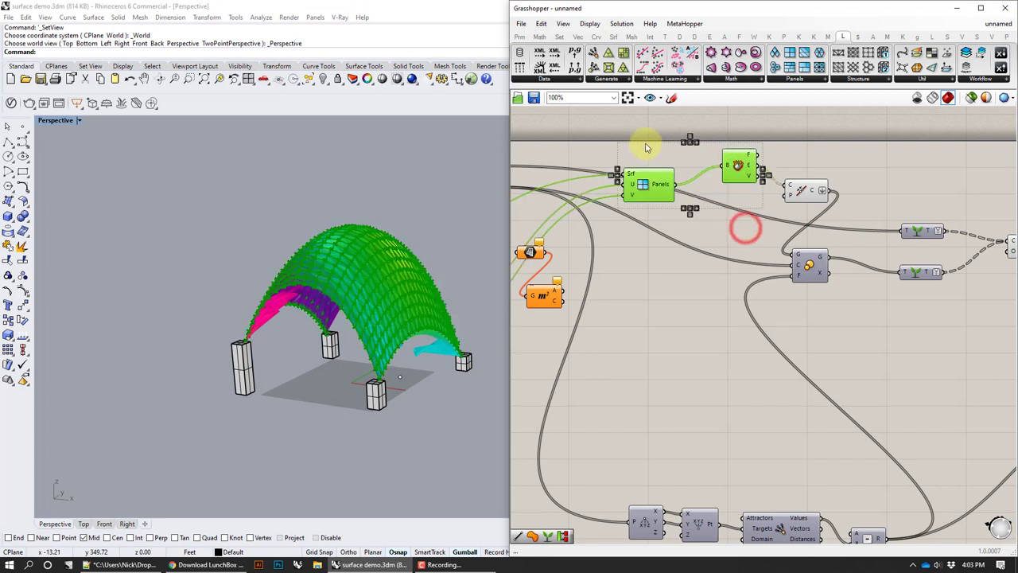
pyautogui.rightClick(644, 145)
pyautogui.click(660, 165)
pyautogui.moveTo(862, 195); pyautogui.dragTo(807, 182, button='right')
pyautogui.click(836, 188)
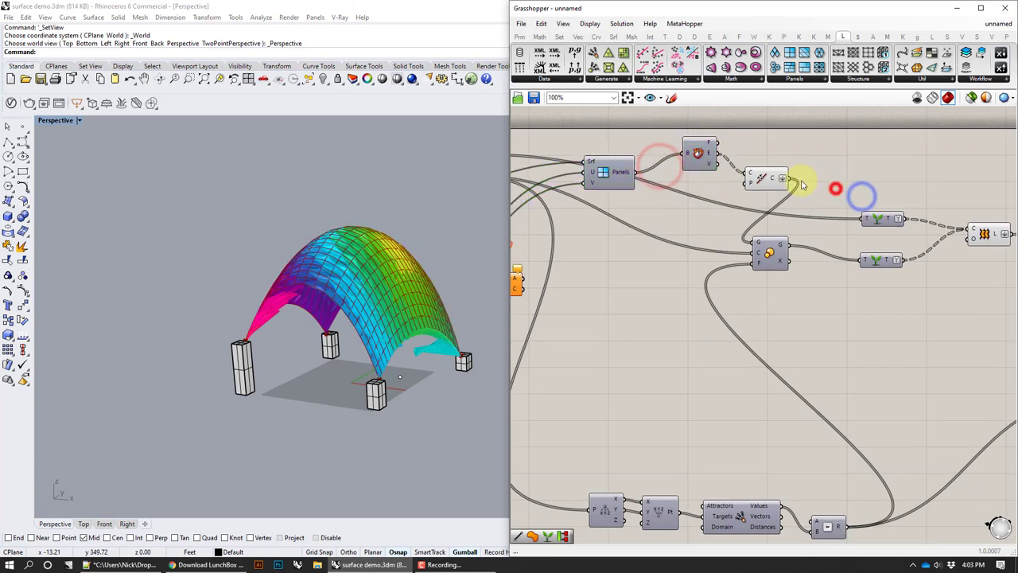
# Connect the joined panel outlines to the upper Graft Tree feeding the Loft, replacing the Hexagon Cells outlines
pyautogui.click(770, 249)
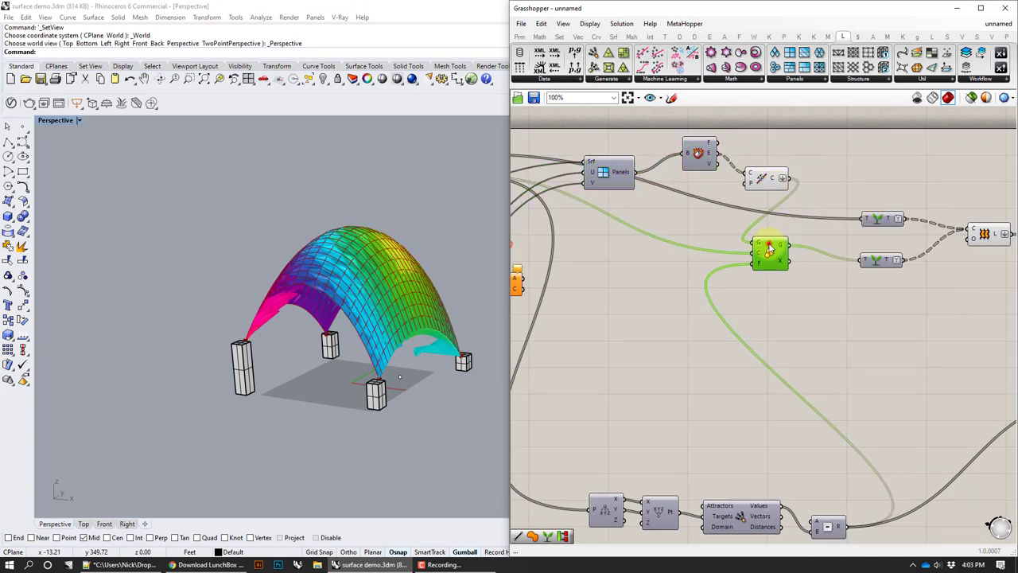
pyautogui.moveTo(677, 242); pyautogui.dragTo(838, 231, button='right')
pyautogui.moveTo(674, 239); pyautogui.dragTo(703, 210, button='right')
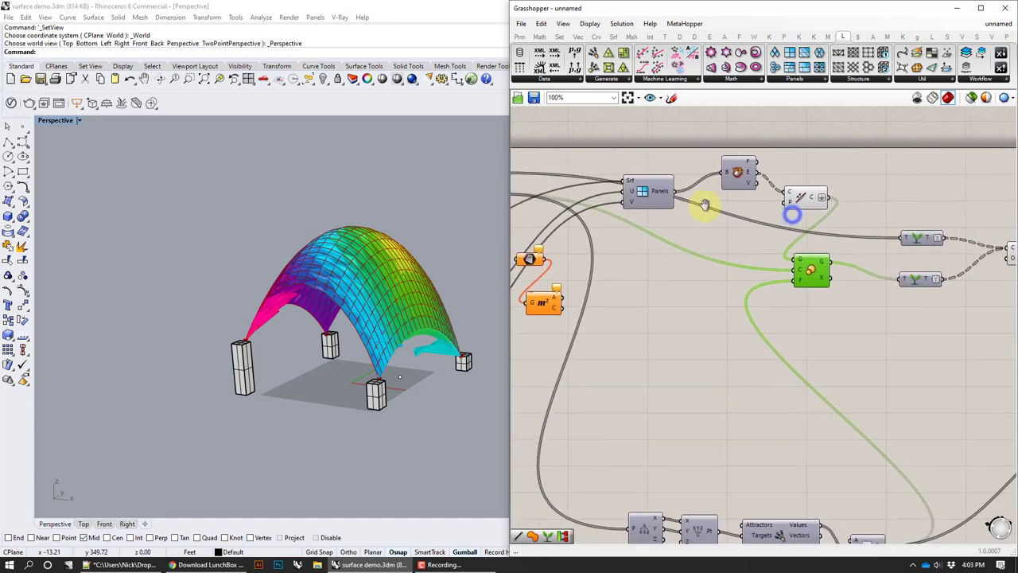
pyautogui.moveTo(672, 194); pyautogui.dragTo(778, 205)
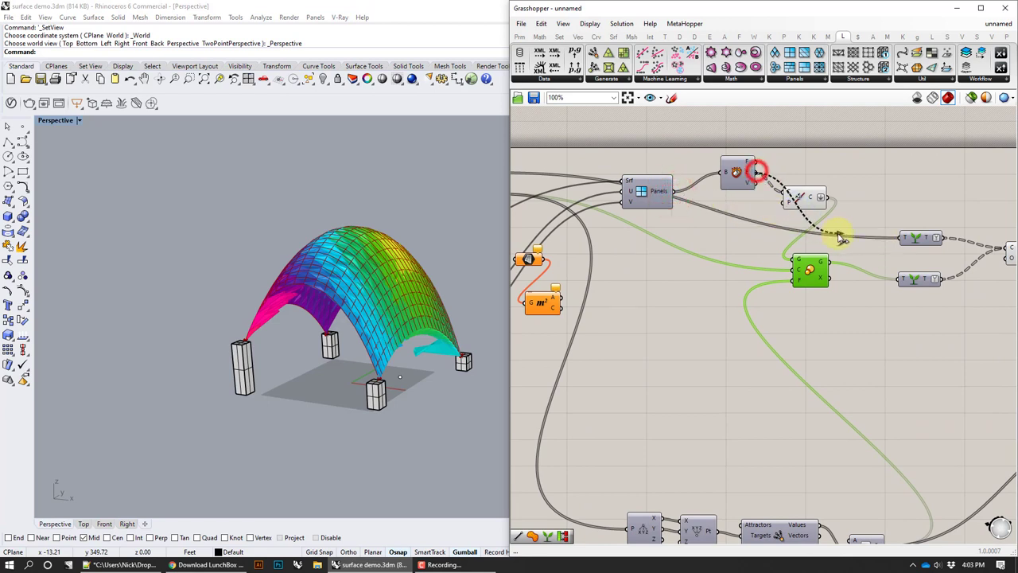
pyautogui.moveTo(841, 237); pyautogui.dragTo(796, 197)
pyautogui.moveTo(866, 220); pyautogui.dragTo(902, 238)
pyautogui.moveTo(896, 203); pyautogui.dragTo(750, 181, button='right')
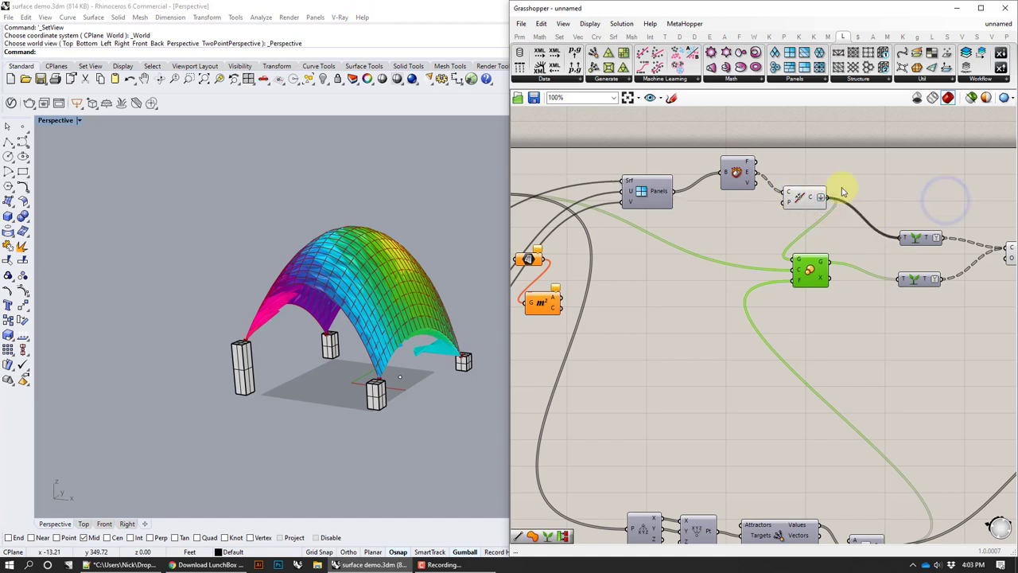
pyautogui.moveTo(374, 255); pyautogui.dragTo(375, 280, button='right')
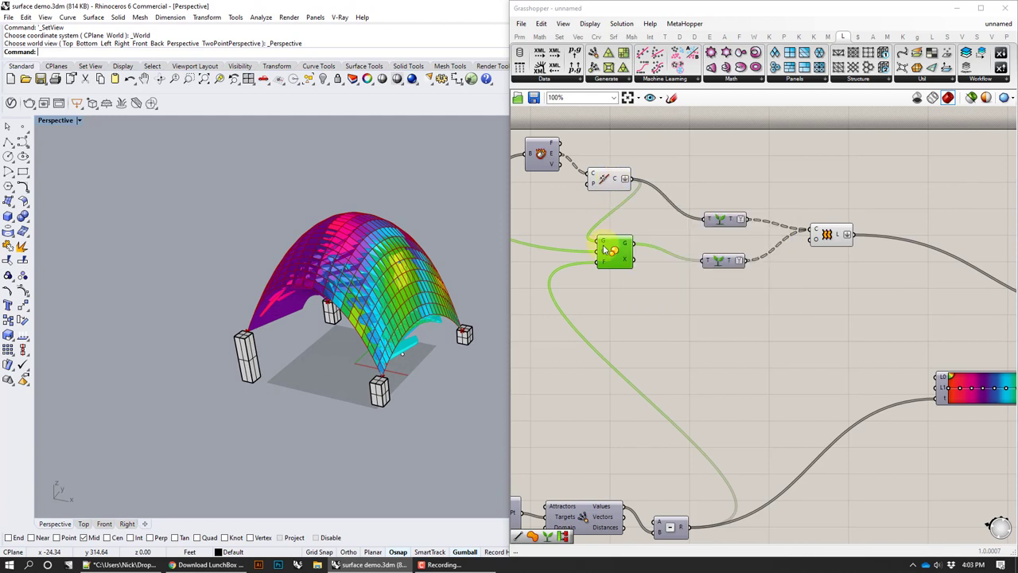
# Select the Loft component and examine its lofted quad panels on the canopy
pyautogui.moveTo(624, 244)
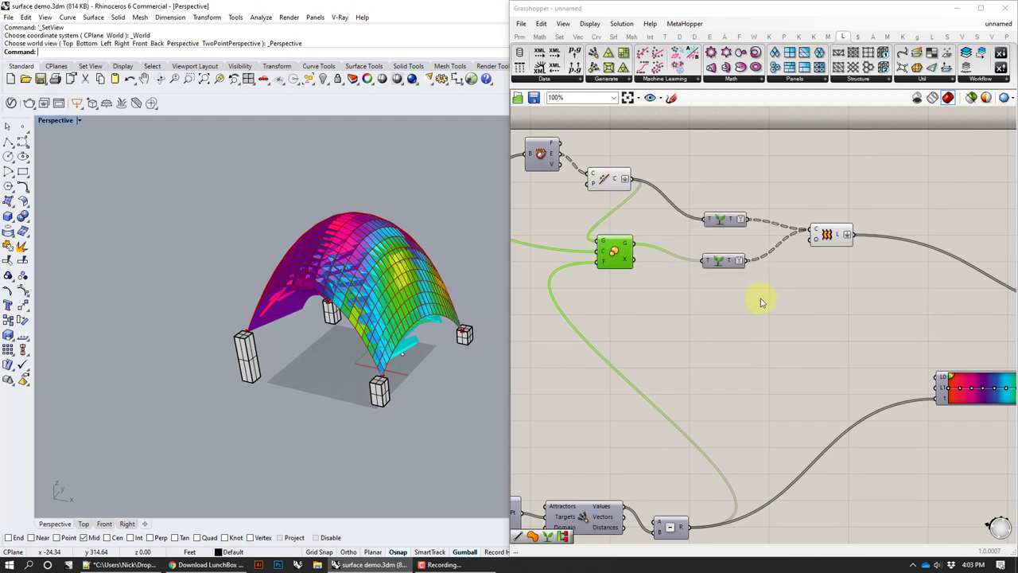
pyautogui.click(818, 230)
pyautogui.moveTo(840, 237)
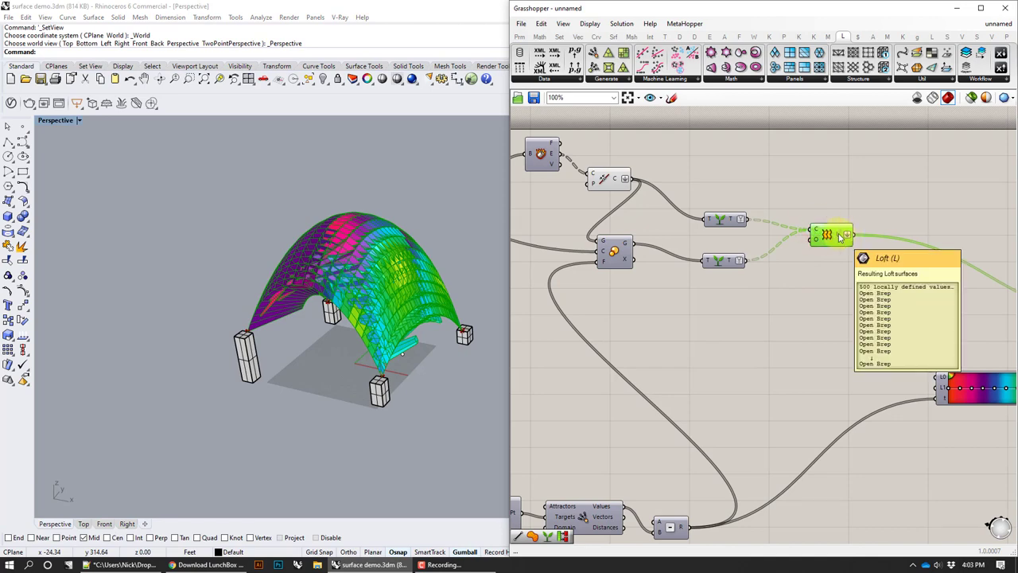
pyautogui.moveTo(935, 297); pyautogui.dragTo(1017, 191, button='right')
pyautogui.moveTo(221, 263); pyautogui.dragTo(432, 273, button='right')
pyautogui.moveTo(440, 307); pyautogui.dragTo(279, 300, button='right')
pyautogui.moveTo(397, 351); pyautogui.dragTo(428, 340, button='right')
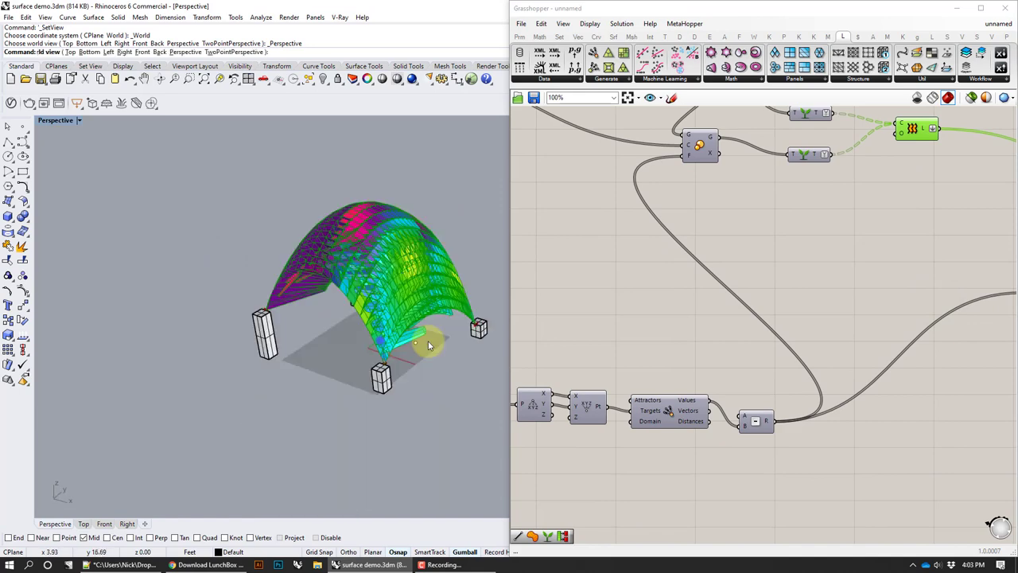
# Move the Area component below Quad Panels, feed it the quad panels, and connect its centroids to Deconstruct Point in place of the hexagon centers
pyautogui.moveTo(644, 289); pyautogui.dragTo(758, 339, button='right')
pyautogui.scroll(-2, 746, 291)
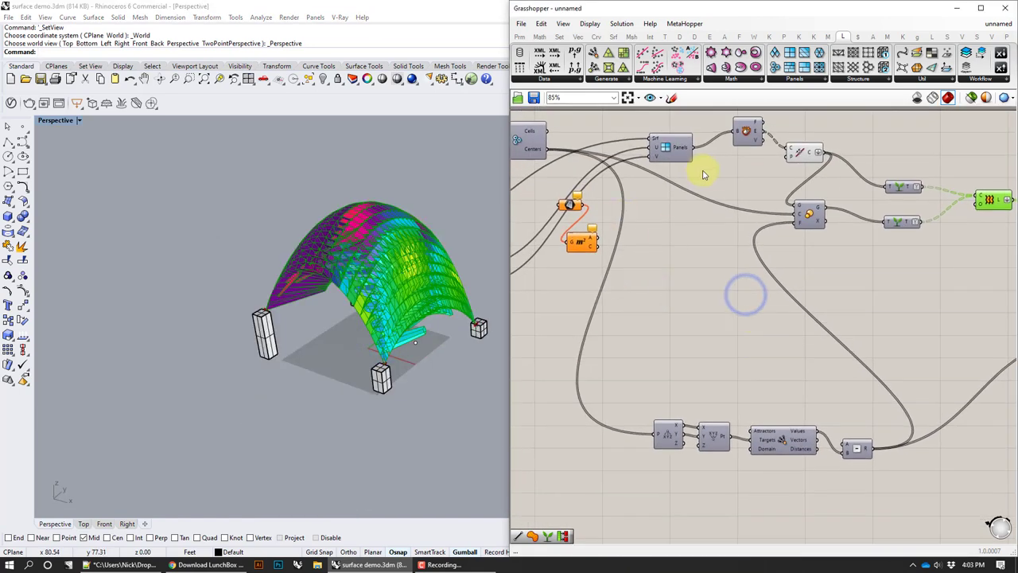
pyautogui.moveTo(716, 175); pyautogui.dragTo(732, 185, button='right')
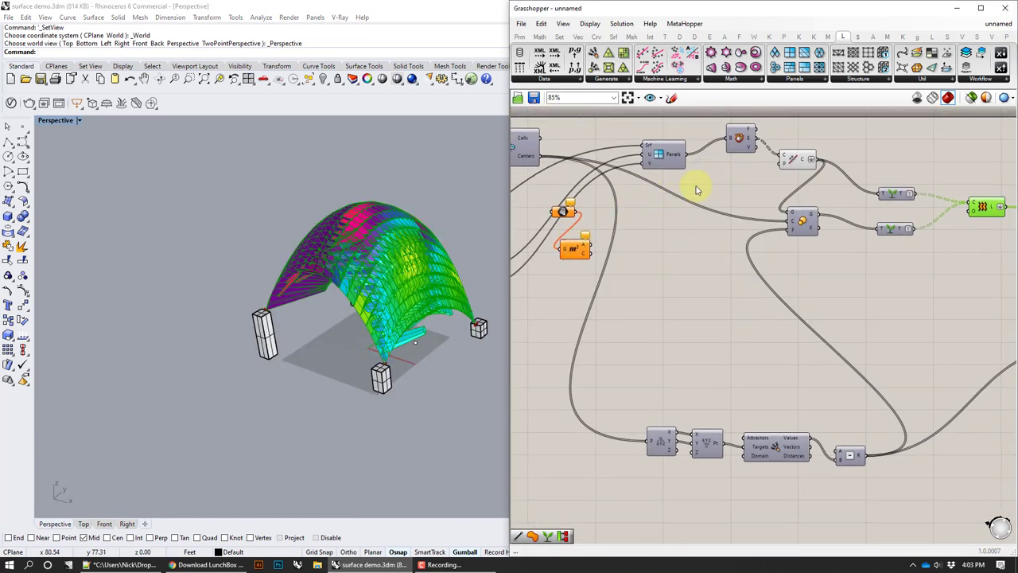
pyautogui.moveTo(571, 250); pyautogui.dragTo(650, 440)
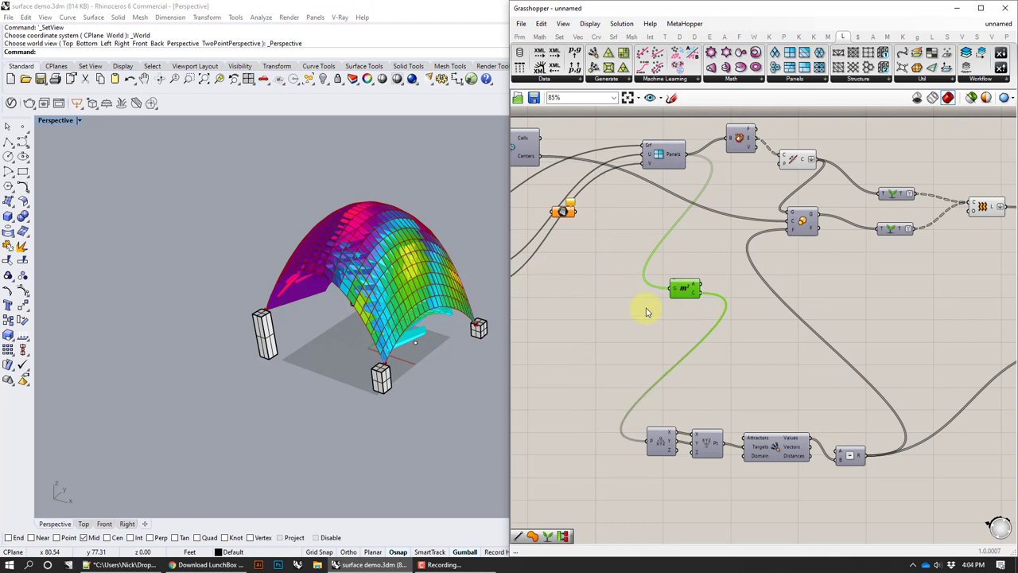
pyautogui.moveTo(454, 284); pyautogui.dragTo(453, 327, button='right')
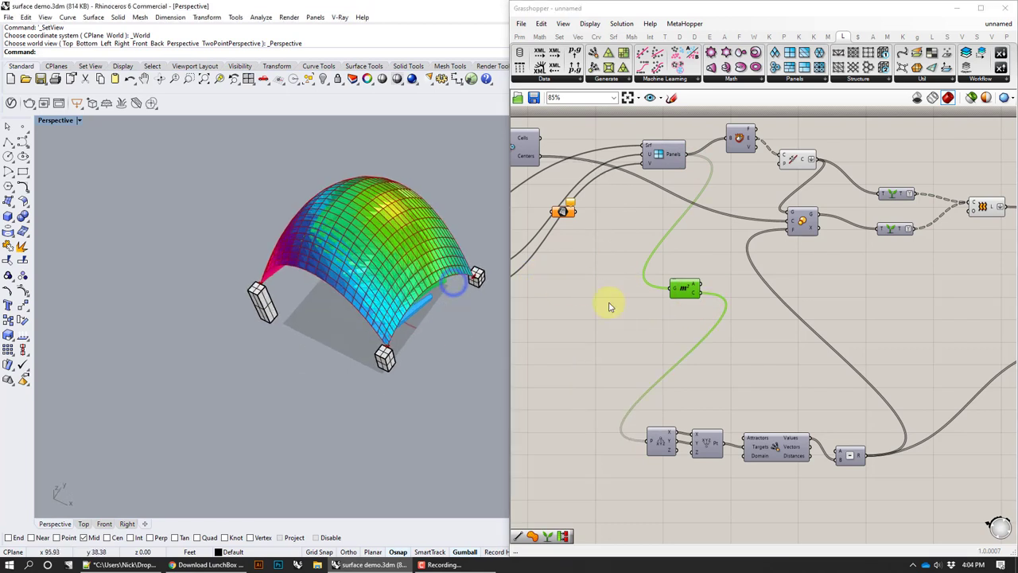
# Shift the Scale component slightly and use Area's centroids as its center input, replacing the Hexagon Cells centers
pyautogui.moveTo(835, 156); pyautogui.dragTo(764, 187, button='right')
pyautogui.click(724, 195)
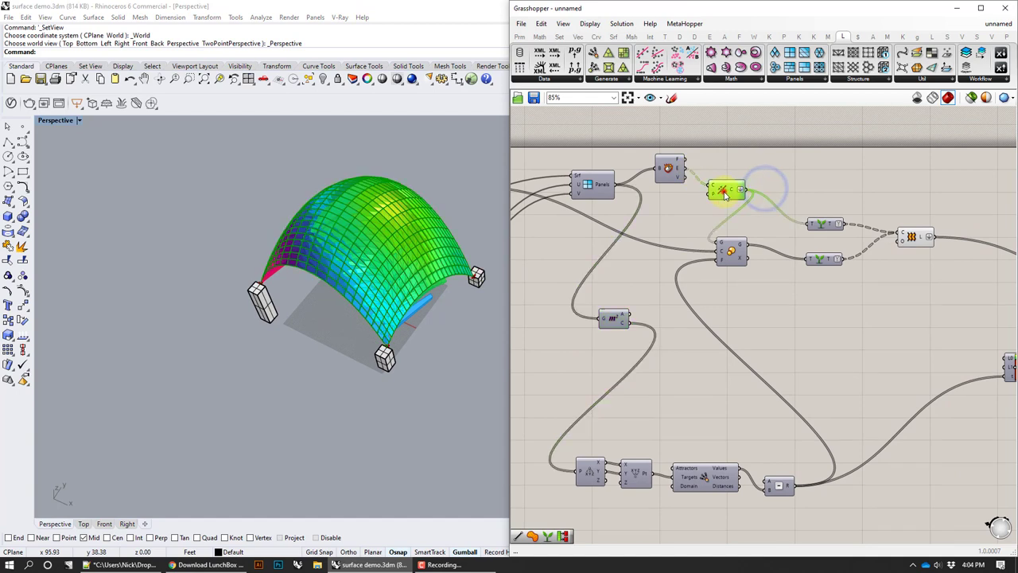
pyautogui.click(677, 218)
pyautogui.moveTo(850, 254)
pyautogui.mouseDown(button='right')
pyautogui.moveTo(740, 232)
pyautogui.moveTo(834, 259)
pyautogui.mouseUp(button='right')
pyautogui.click(802, 213)
pyautogui.rightClick(803, 214)
pyautogui.click(824, 232)
pyautogui.moveTo(729, 233); pyautogui.dragTo(754, 234)
pyautogui.moveTo(642, 236); pyautogui.dragTo(768, 232, button='right')
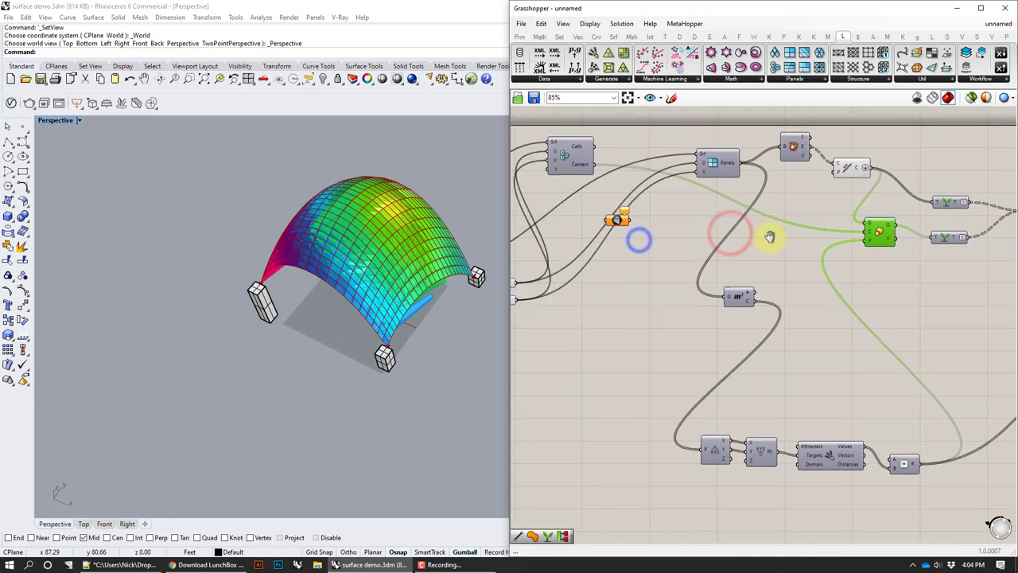
pyautogui.moveTo(823, 258); pyautogui.dragTo(866, 233)
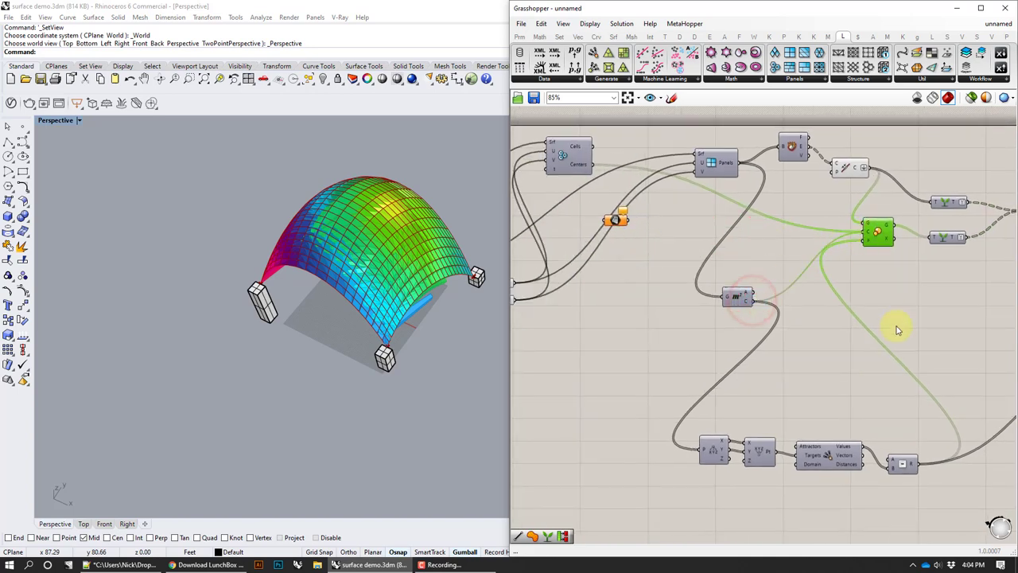
# Rearrange the Quad Panels, Area and Hexagon Cells components to leave clear space above Quad Panels
pyautogui.moveTo(444, 212); pyautogui.dragTo(432, 359, button='right')
pyautogui.moveTo(718, 163); pyautogui.dragTo(731, 208)
pyautogui.moveTo(734, 295); pyautogui.dragTo(741, 273)
pyautogui.moveTo(691, 231); pyautogui.dragTo(846, 245, button='right')
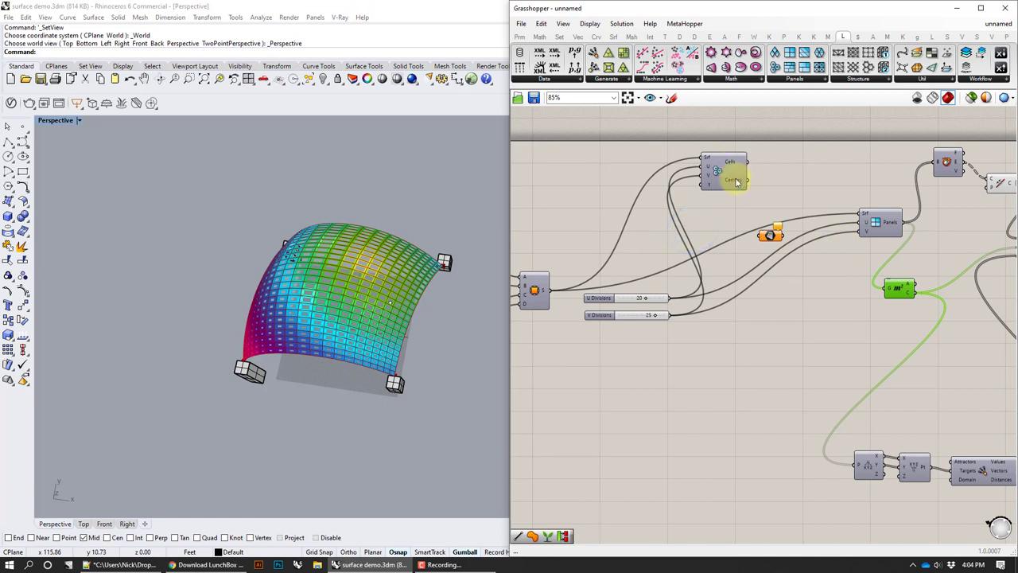
pyautogui.moveTo(730, 174); pyautogui.dragTo(722, 158)
pyautogui.moveTo(868, 189); pyautogui.dragTo(829, 196, button='right')
pyautogui.moveTo(845, 230); pyautogui.dragTo(819, 243)
pyautogui.moveTo(821, 245); pyautogui.dragTo(788, 281, button='right')
pyautogui.click(795, 79)
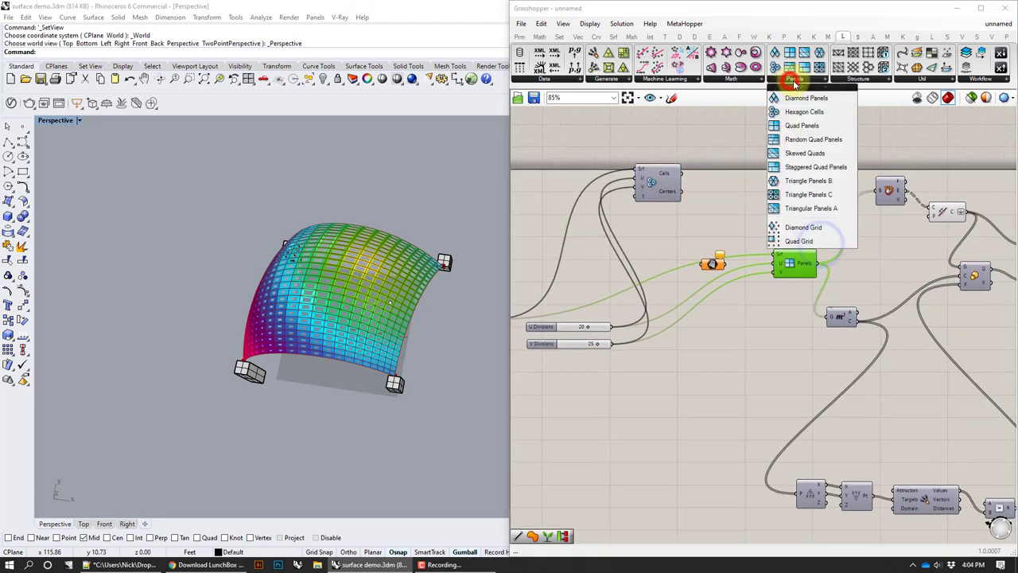
pyautogui.click(827, 157)
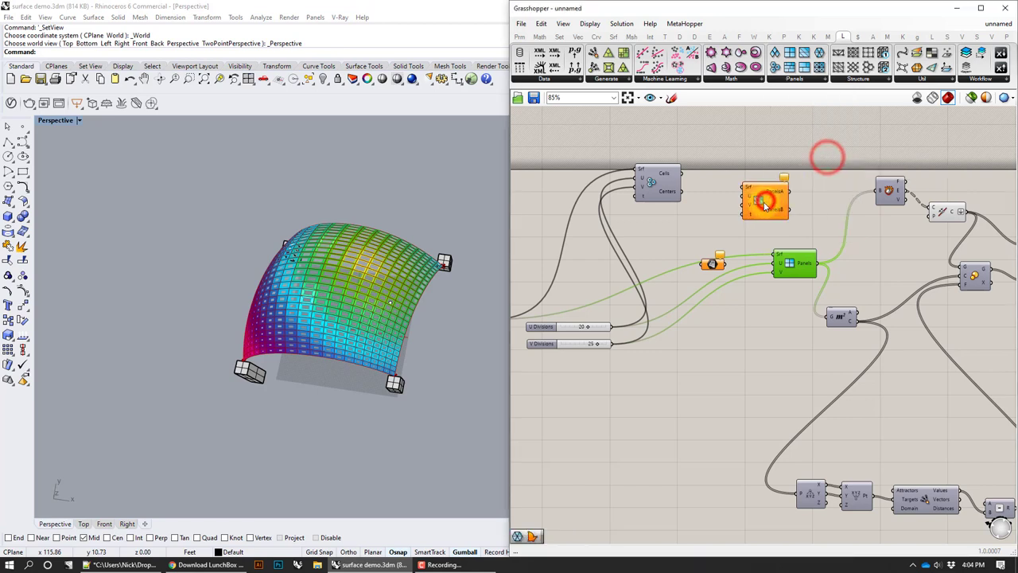
pyautogui.click(780, 199)
pyautogui.press('Delete')
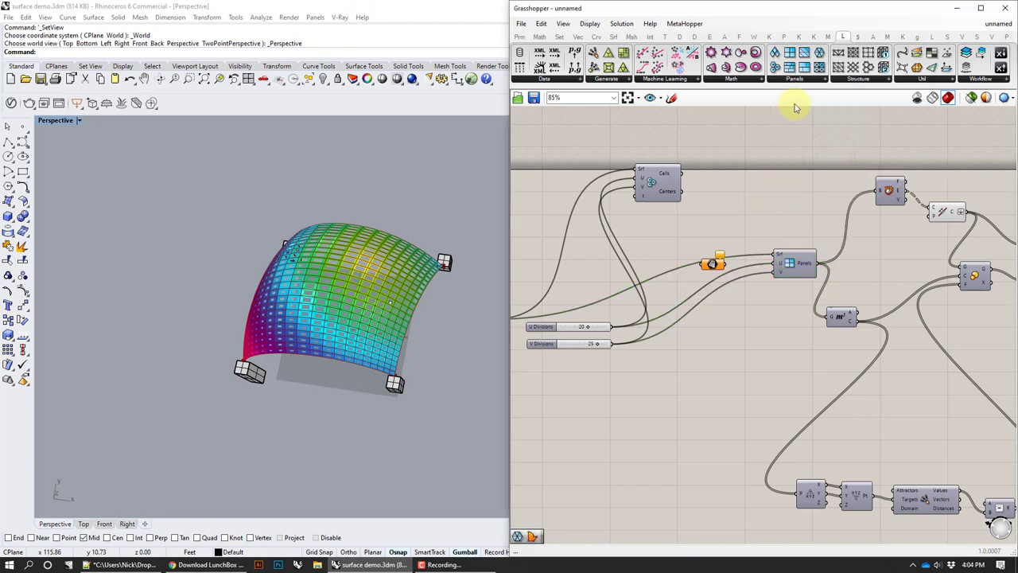
# Add a LunchBox Triangular Panels A component just above Quad Panels
pyautogui.click(796, 79)
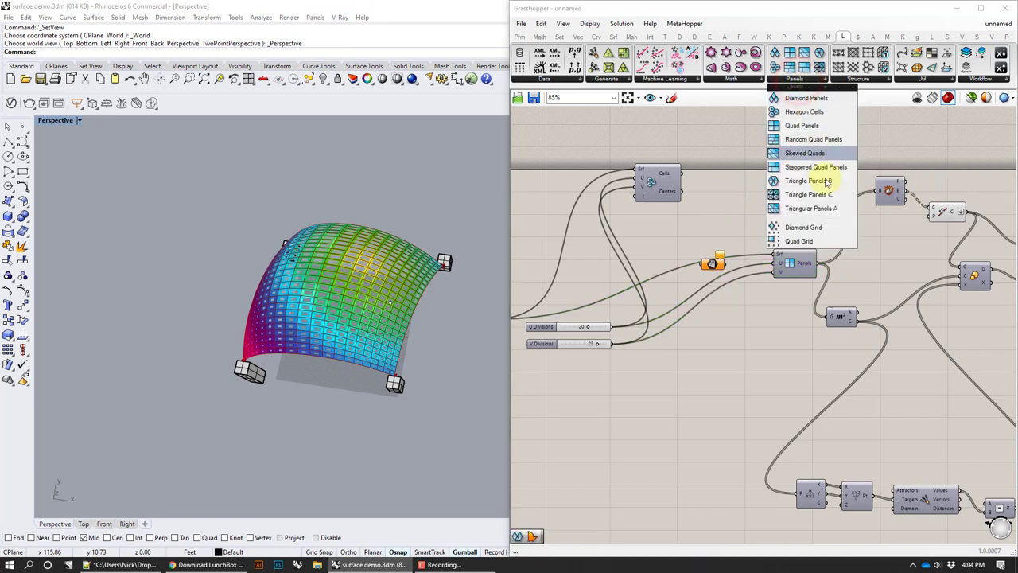
pyautogui.moveTo(819, 211); pyautogui.dragTo(794, 215)
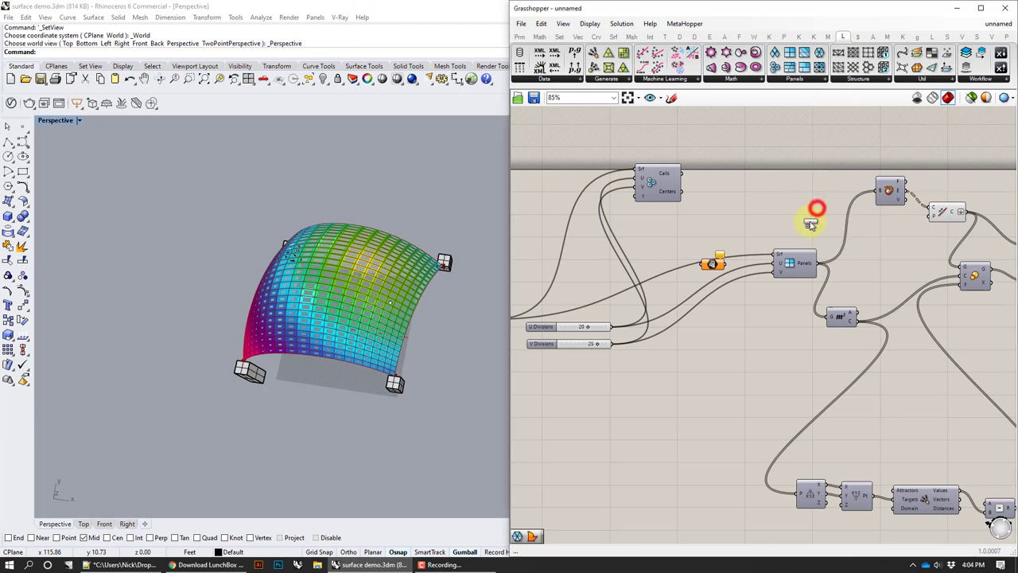
pyautogui.click(741, 237)
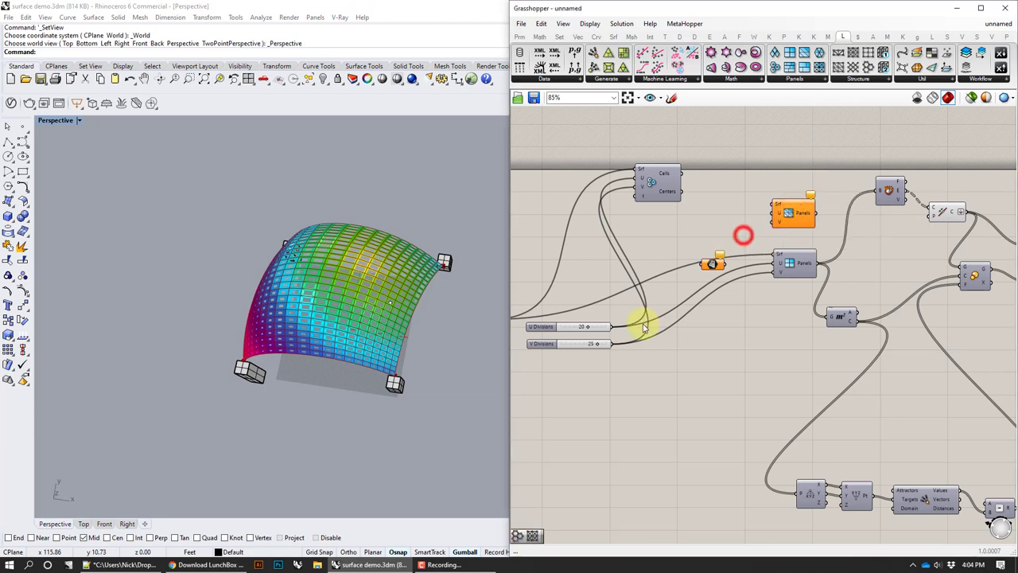
# Connect the canopy surface and the U Divisions and V Divisions sliders to the Triangular Panels A inputs
pyautogui.moveTo(616, 278); pyautogui.dragTo(707, 269, button='right')
pyautogui.moveTo(586, 312); pyautogui.dragTo(862, 208)
pyautogui.moveTo(701, 321); pyautogui.dragTo(686, 282)
pyautogui.moveTo(703, 321); pyautogui.dragTo(865, 204)
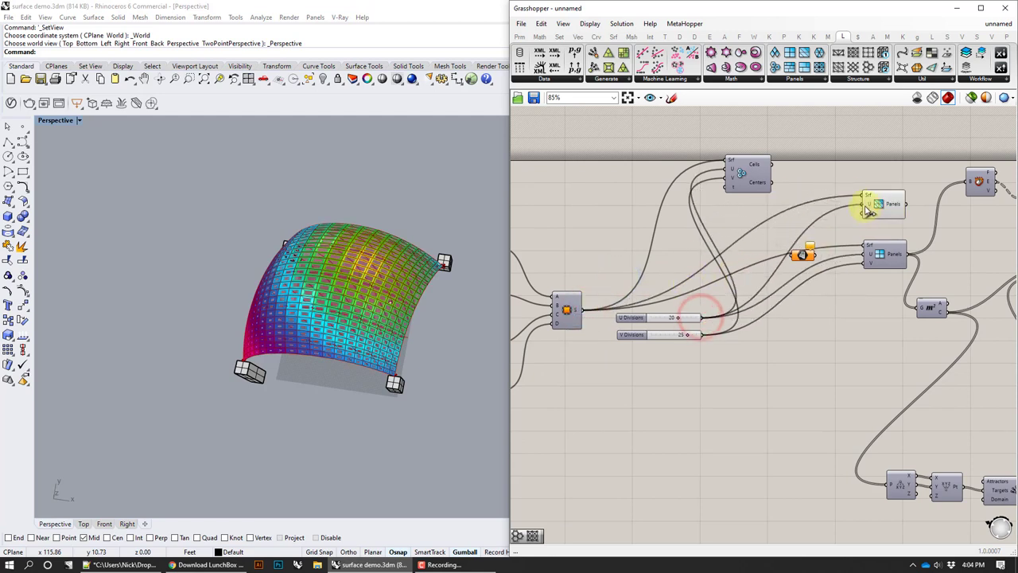
pyautogui.moveTo(820, 255); pyautogui.dragTo(865, 213)
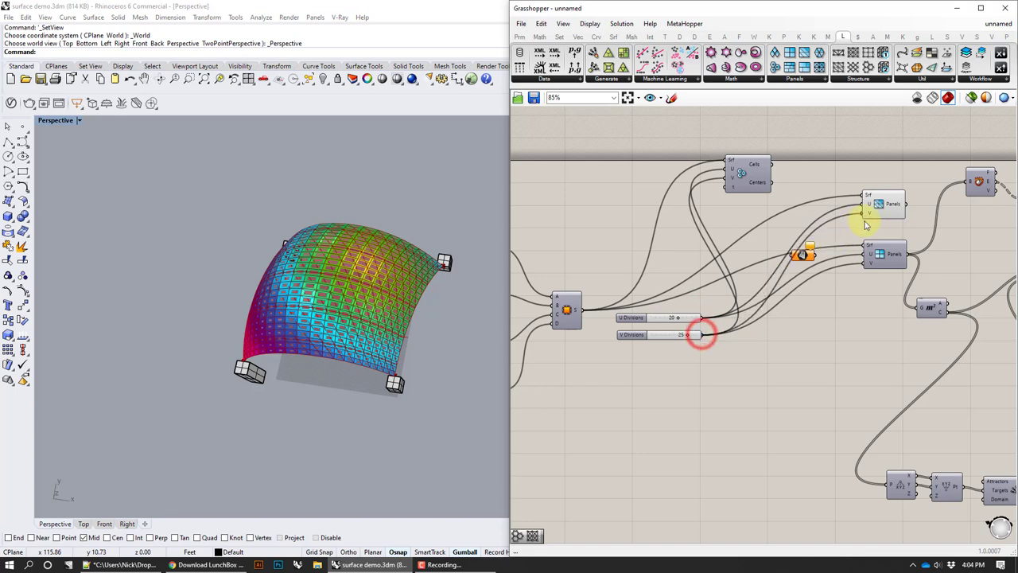
# Connect the triangular panels output to Deconstruct Brep and Area, replacing the Quad Panels connections
pyautogui.moveTo(932, 230); pyautogui.dragTo(762, 231, button='right')
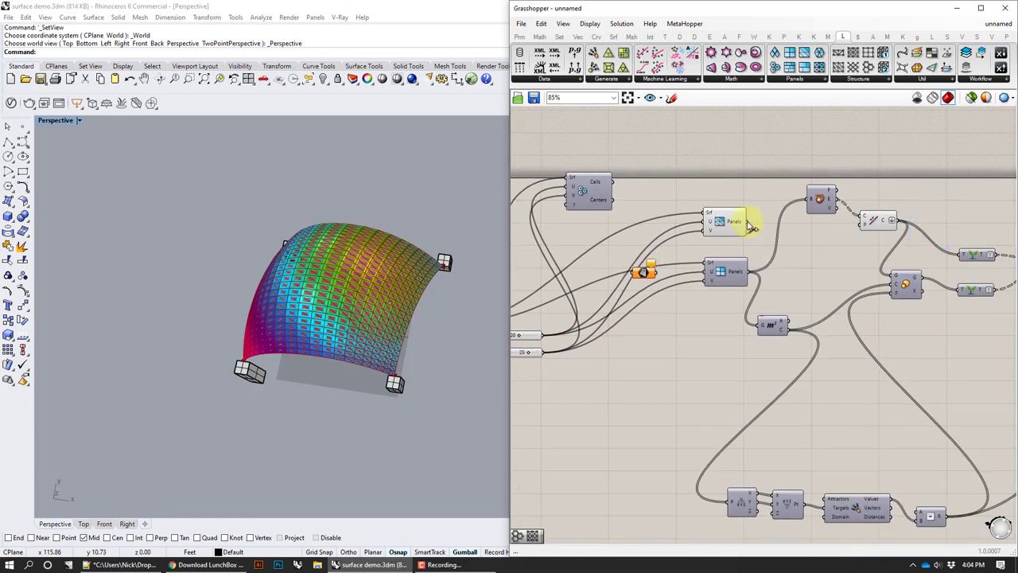
pyautogui.moveTo(806, 199); pyautogui.dragTo(807, 200)
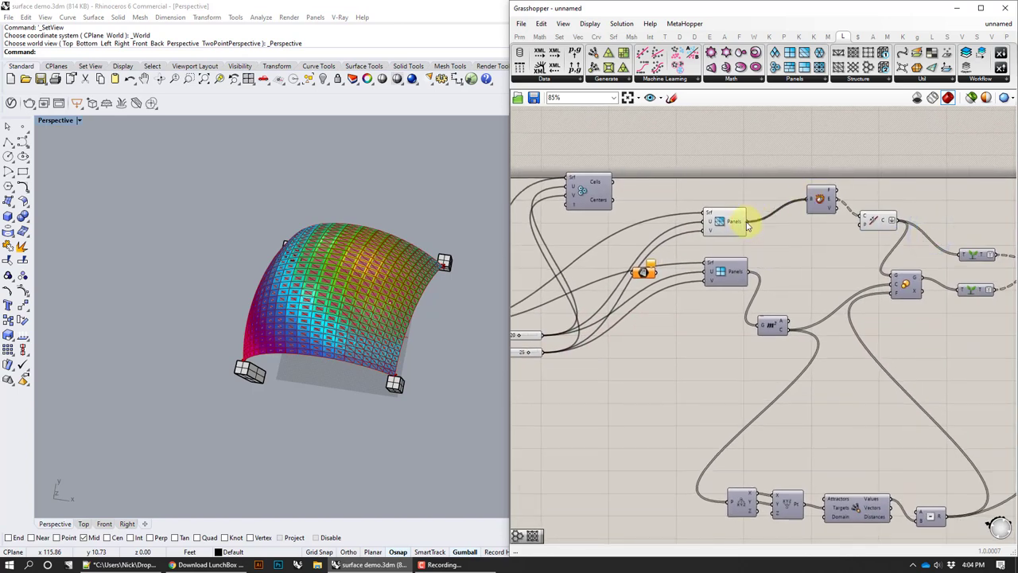
pyautogui.moveTo(748, 223); pyautogui.dragTo(764, 325)
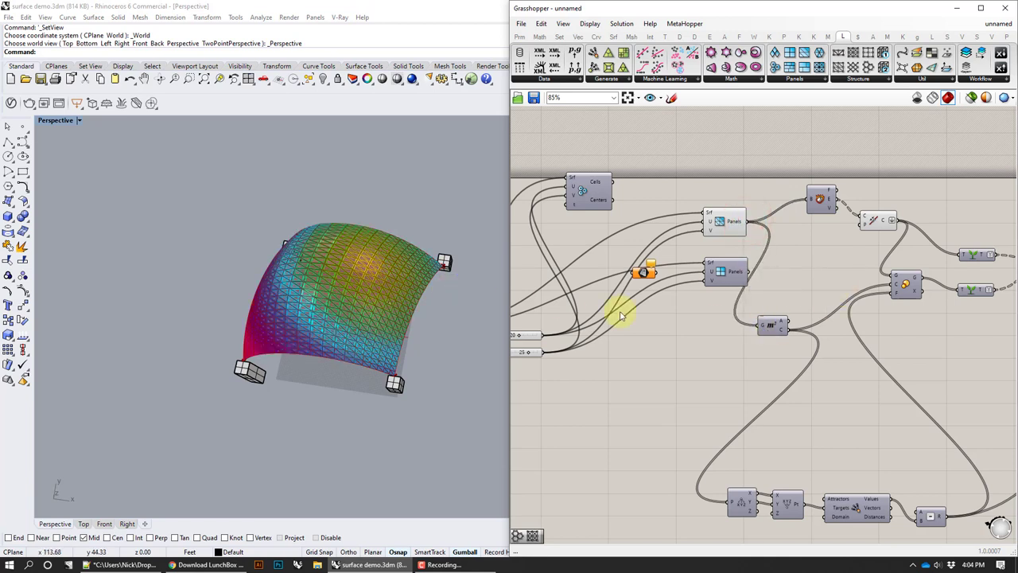
# Switch off the preview of the Triangular Panels A component
pyautogui.click(728, 221)
pyautogui.rightClick(726, 221)
pyautogui.click(750, 183)
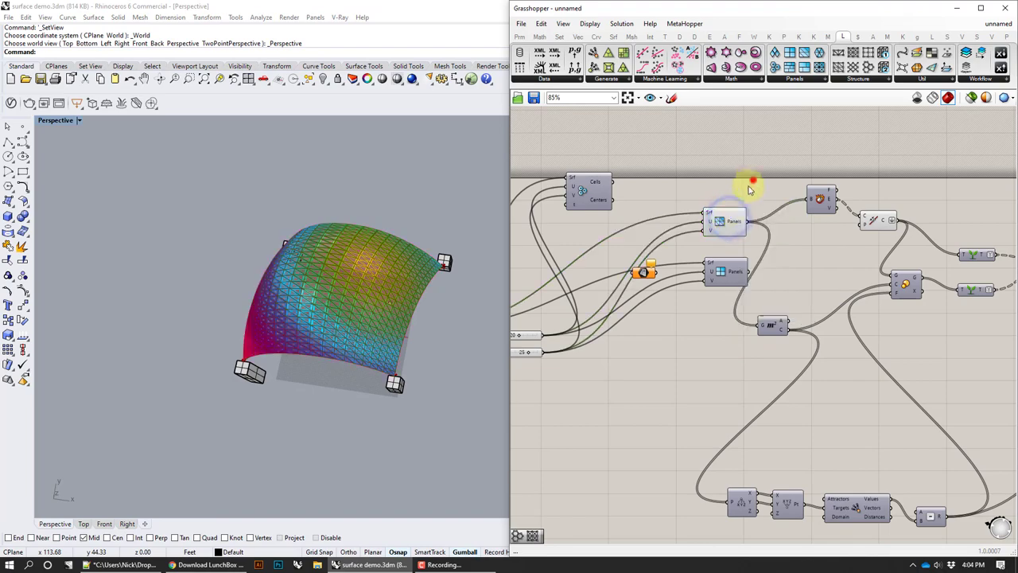
pyautogui.click(720, 225)
pyautogui.rightClick(720, 224)
pyautogui.click(738, 242)
# Switch off the preview of the Join Curves component to hide the panel outlines on the canopy
pyautogui.moveTo(381, 260); pyautogui.dragTo(334, 266, button='right')
pyautogui.scroll(7, 385, 310)
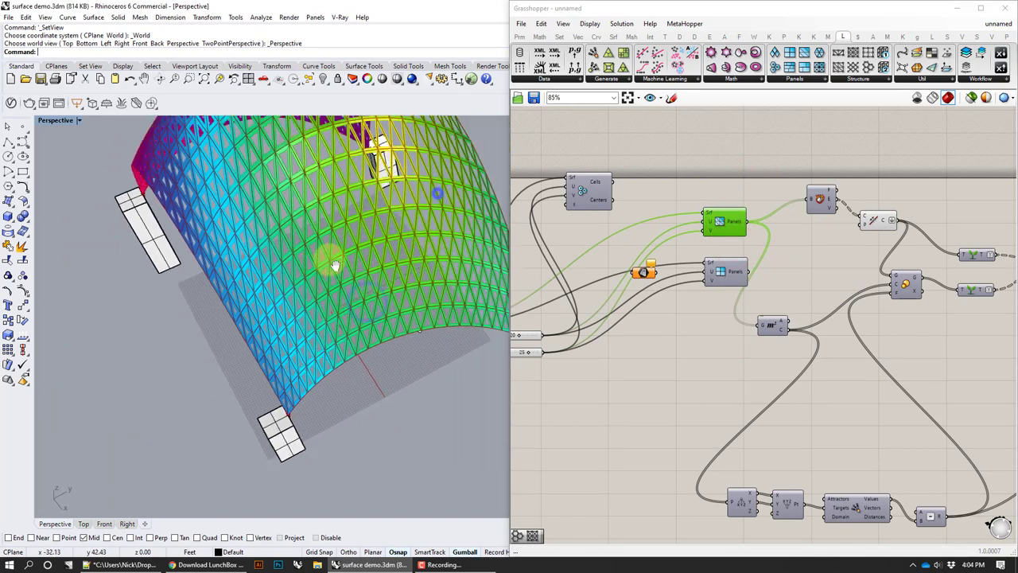
pyautogui.scroll(4, 433, 194)
pyautogui.moveTo(437, 193); pyautogui.dragTo(361, 229, button='right')
pyautogui.click(707, 166)
pyautogui.click(878, 221)
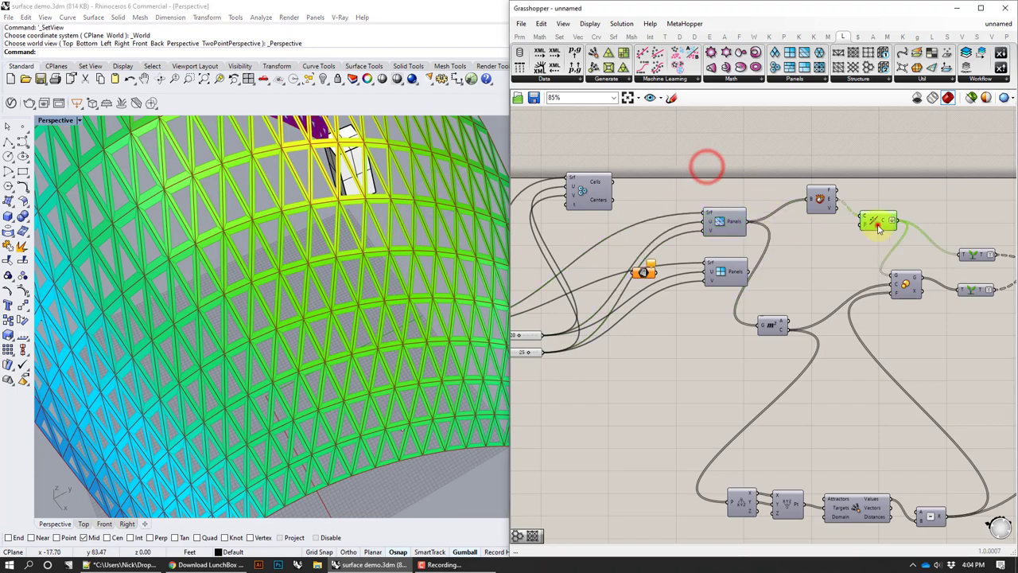
pyautogui.rightClick(878, 223)
pyautogui.click(901, 245)
# Examine the gradient-coloured triangular canopy from several angles, including up close near its supports
pyautogui.scroll(-5, 403, 244)
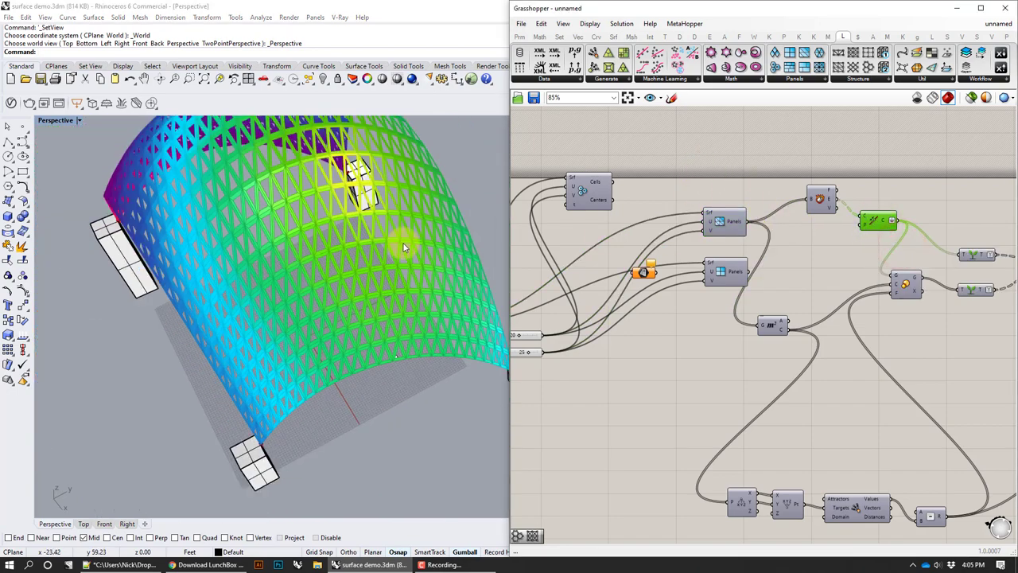
pyautogui.moveTo(403, 244); pyautogui.dragTo(389, 211, button='right')
pyautogui.keyDown('shift'); pyautogui.moveTo(459, 201); pyautogui.dragTo(295, 218, button='right'); pyautogui.keyUp('shift')
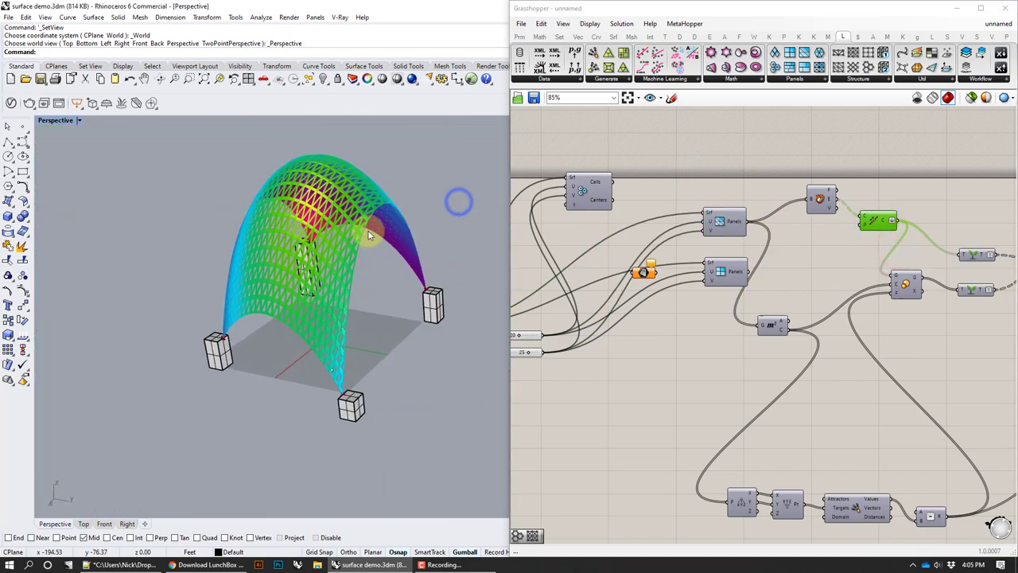
pyautogui.keyDown('shift'); pyautogui.moveTo(412, 249); pyautogui.dragTo(315, 274, button='right'); pyautogui.keyUp('shift')
pyautogui.scroll(4, 310, 291)
pyautogui.moveTo(294, 345); pyautogui.dragTo(327, 171, button='right')
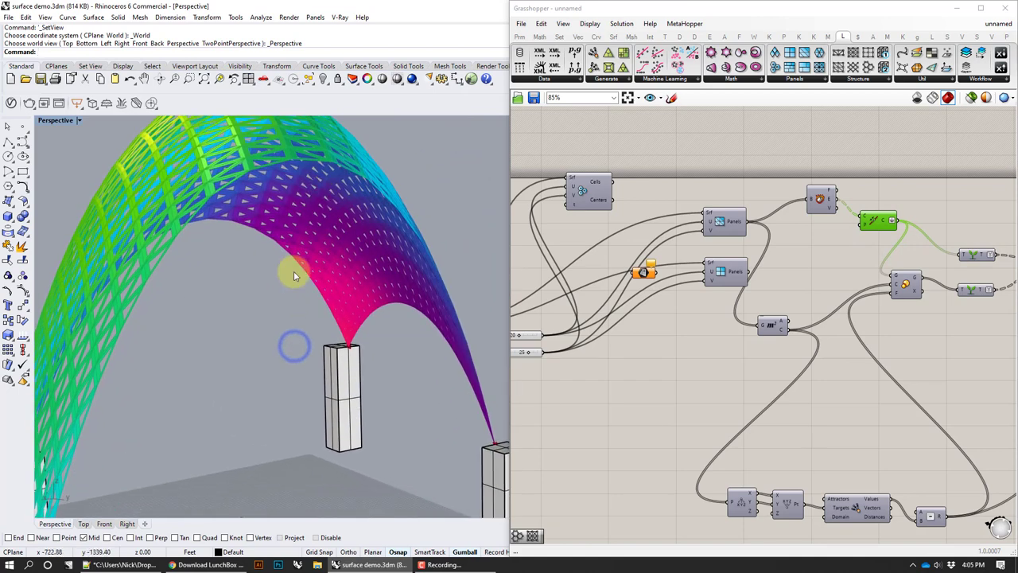
pyautogui.scroll(-8, 302, 296)
pyautogui.moveTo(307, 289); pyautogui.dragTo(385, 272, button='right')
pyautogui.keyDown('shift'); pyautogui.moveTo(207, 303); pyautogui.dragTo(479, 288, button='right'); pyautogui.keyUp('shift')
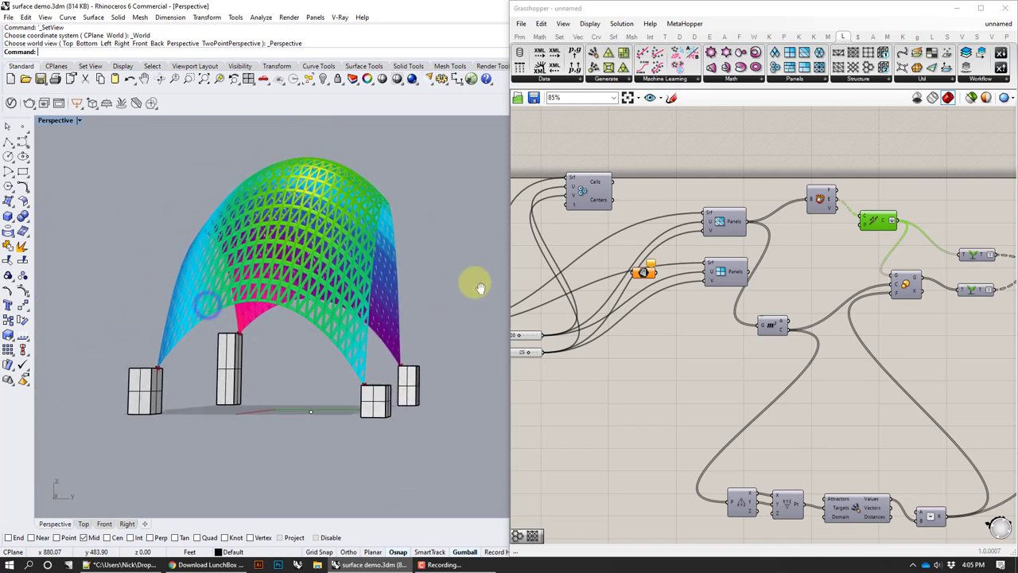
# Bake the gradient-coloured Custom Preview geometry into Rhino with the default attributes
pyautogui.moveTo(844, 306); pyautogui.dragTo(385, 299, button='right')
pyautogui.moveTo(875, 327); pyautogui.dragTo(709, 321, button='right')
pyautogui.moveTo(818, 316); pyautogui.dragTo(680, 312, button='right')
pyautogui.click(712, 331)
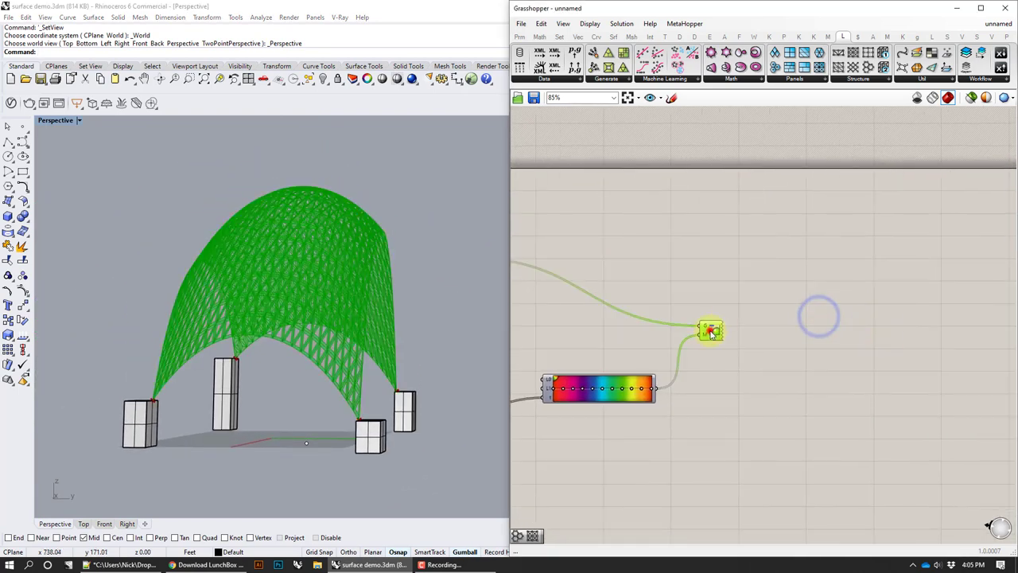
pyautogui.rightClick(714, 334)
pyautogui.click(743, 381)
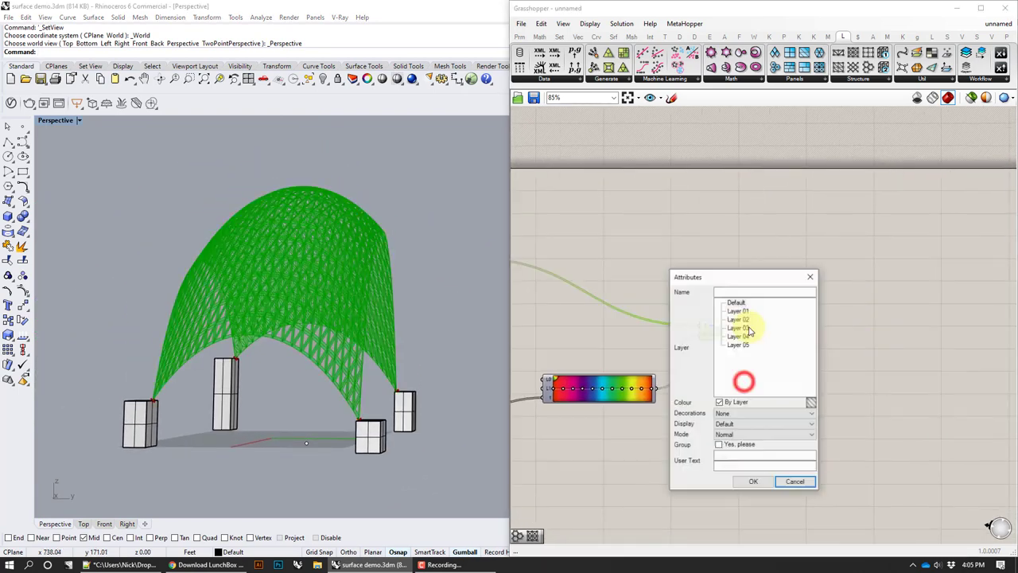
pyautogui.click(769, 480)
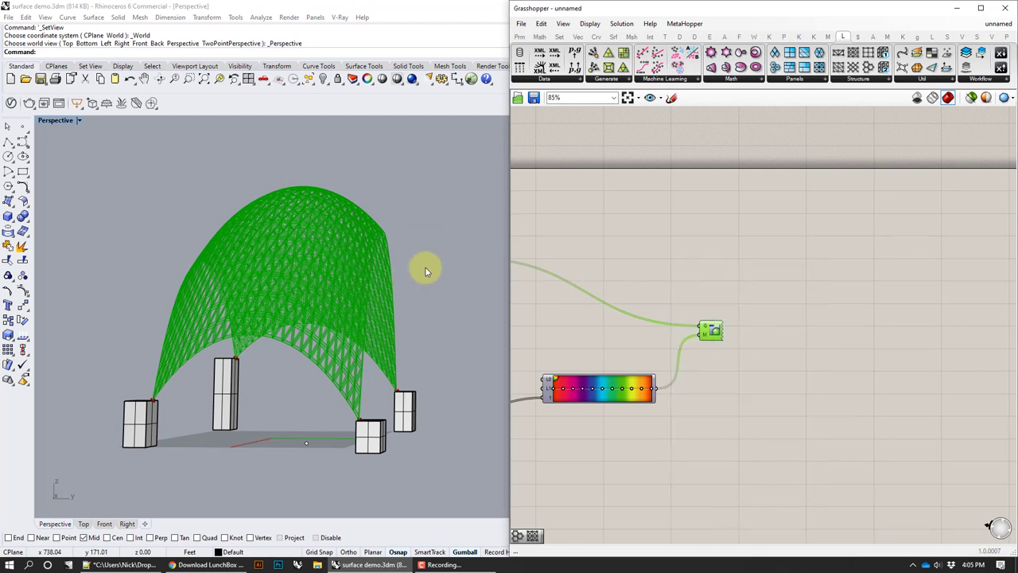
pyautogui.click(460, 275)
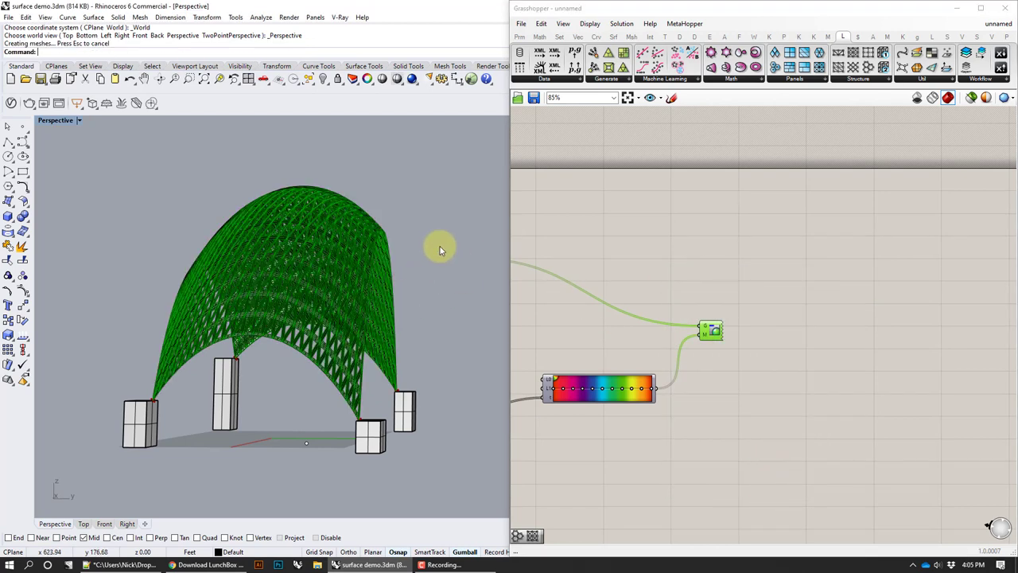
# Set the Perspective viewport to Rendered display mode and view the baked canopy closer from the side
pyautogui.click(79, 120)
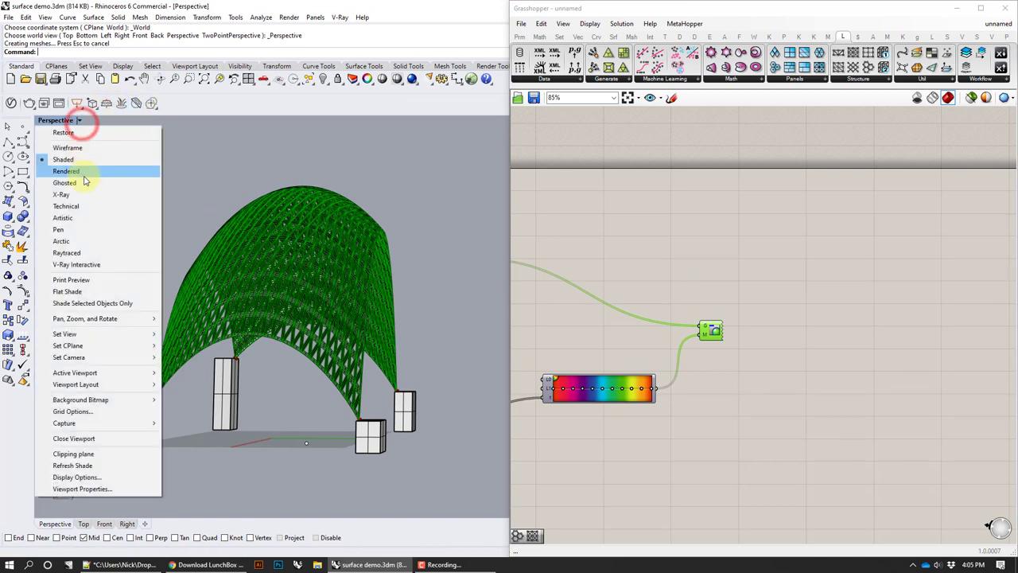
pyautogui.click(85, 173)
pyautogui.moveTo(410, 215); pyautogui.dragTo(502, 236, button='right')
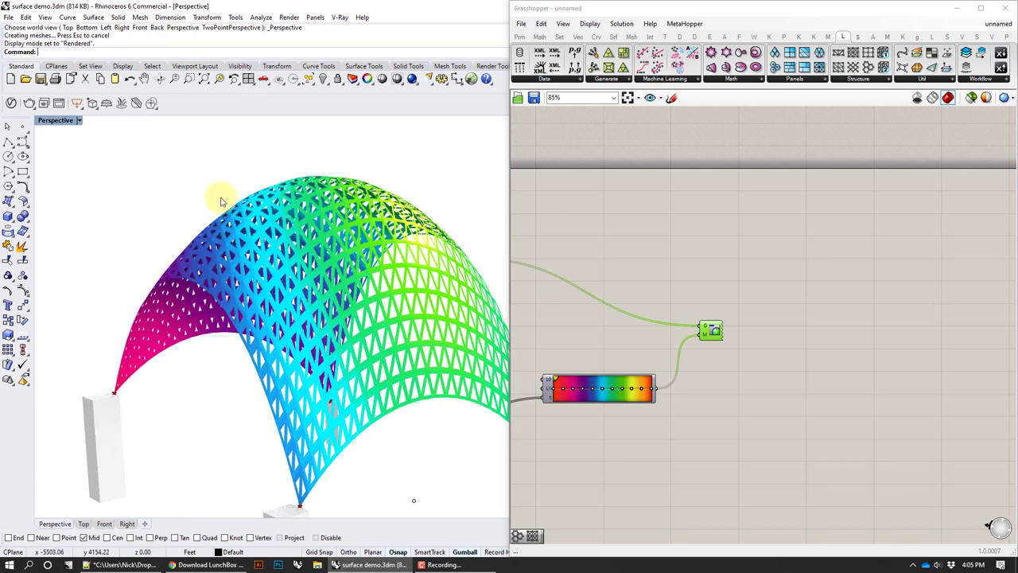
# Set the Perspective viewport to Arctic display mode and view the whole canopy with its supports
pyautogui.click(83, 124)
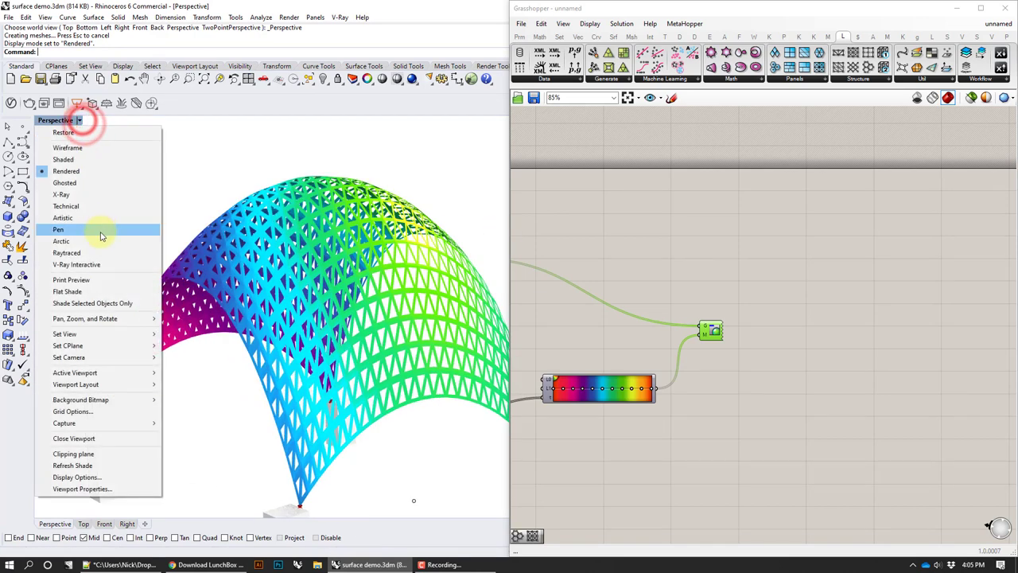
pyautogui.click(98, 239)
pyautogui.keyDown('shift'); pyautogui.moveTo(356, 246); pyautogui.dragTo(272, 170, button='right'); pyautogui.keyUp('shift')
# Switch off the preview of the Custom Preview component so only the baked canopy is displayed
pyautogui.rightClick(709, 332)
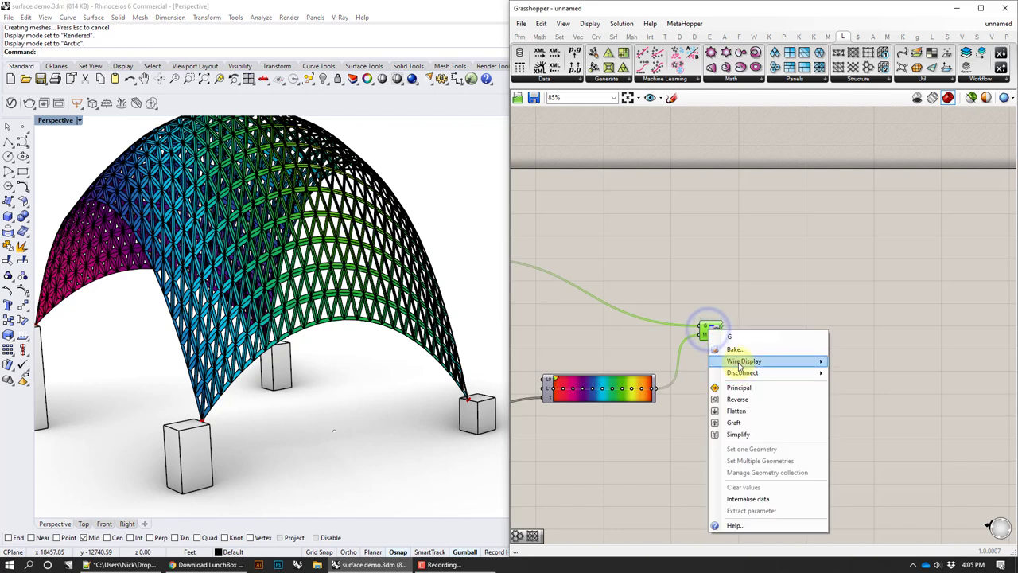
pyautogui.click(725, 309)
pyautogui.click(708, 333)
pyautogui.rightClick(709, 332)
pyautogui.click(712, 333)
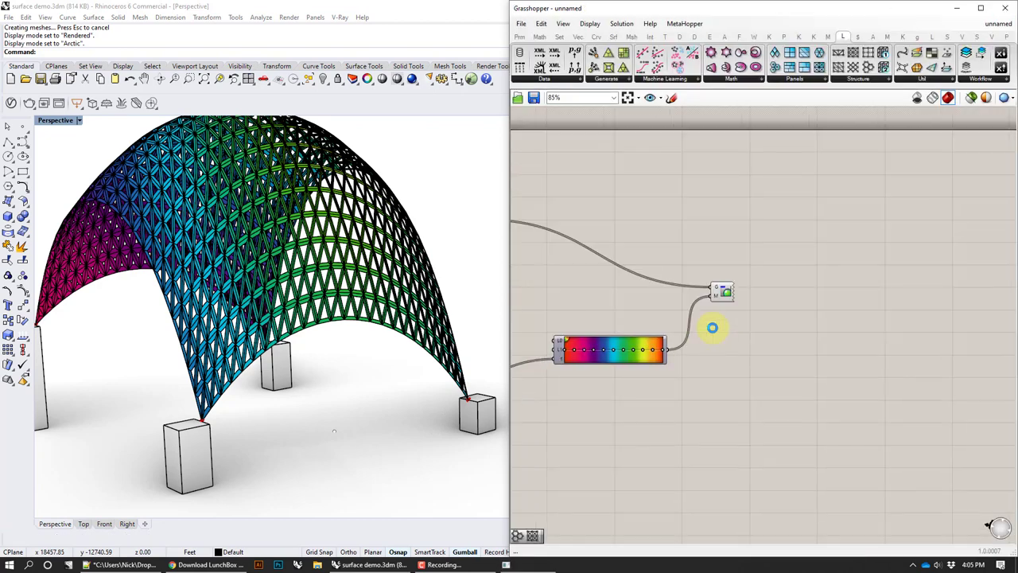
pyautogui.scroll(5, 744, 287)
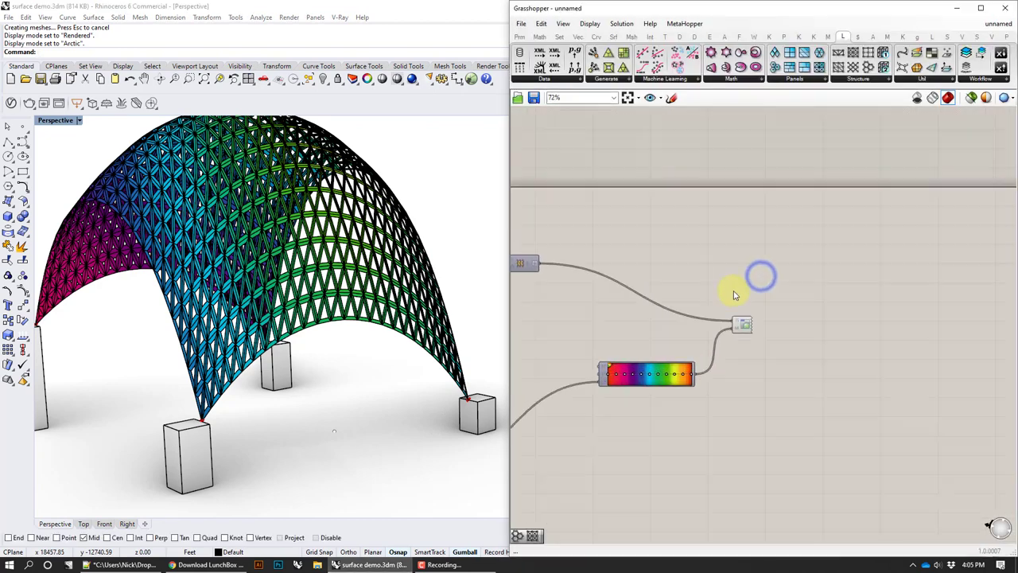
pyautogui.rightClick(748, 344)
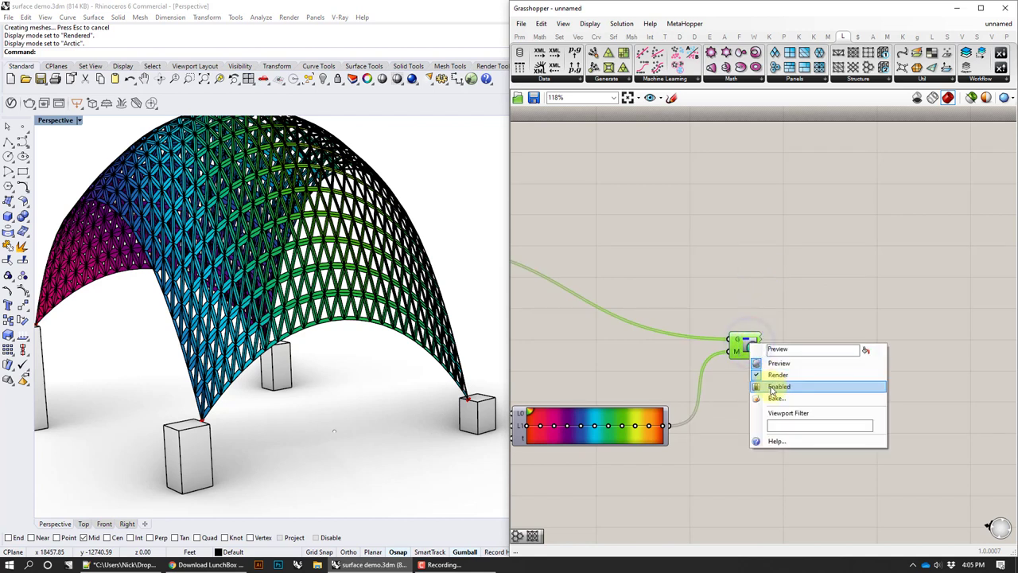
pyautogui.click(771, 362)
pyautogui.moveTo(771, 293); pyautogui.dragTo(791, 283, button='right')
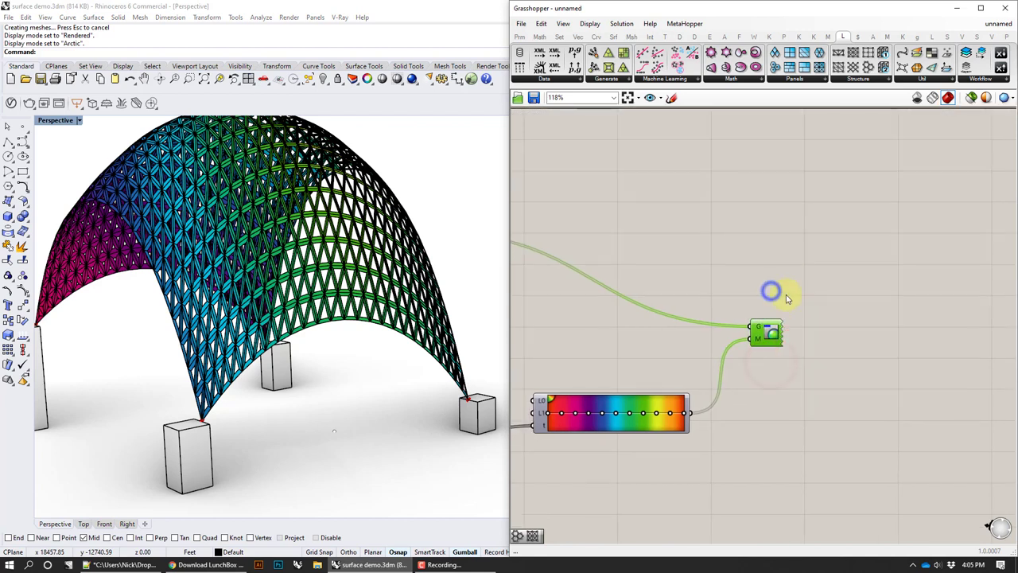
pyautogui.click(703, 257)
pyautogui.scroll(-2, 703, 356)
pyautogui.moveTo(704, 356); pyautogui.dragTo(896, 337, button='right')
# Check the baked canopy in Shaded display mode and return the Perspective viewport to Rendered display mode
pyautogui.moveTo(378, 269); pyautogui.dragTo(216, 273, button='right')
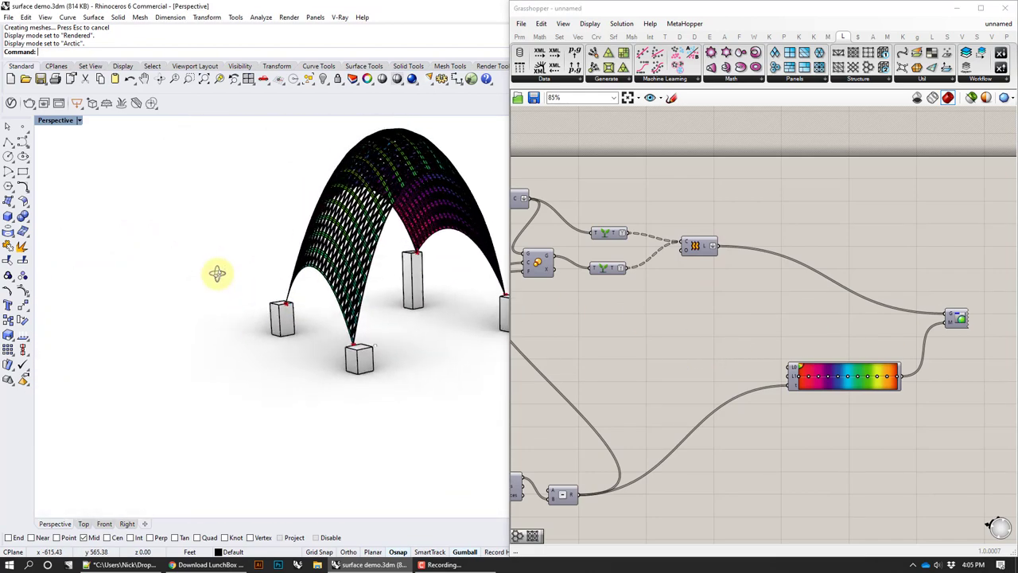
pyautogui.moveTo(398, 220); pyautogui.dragTo(249, 254, button='right')
pyautogui.click(79, 121)
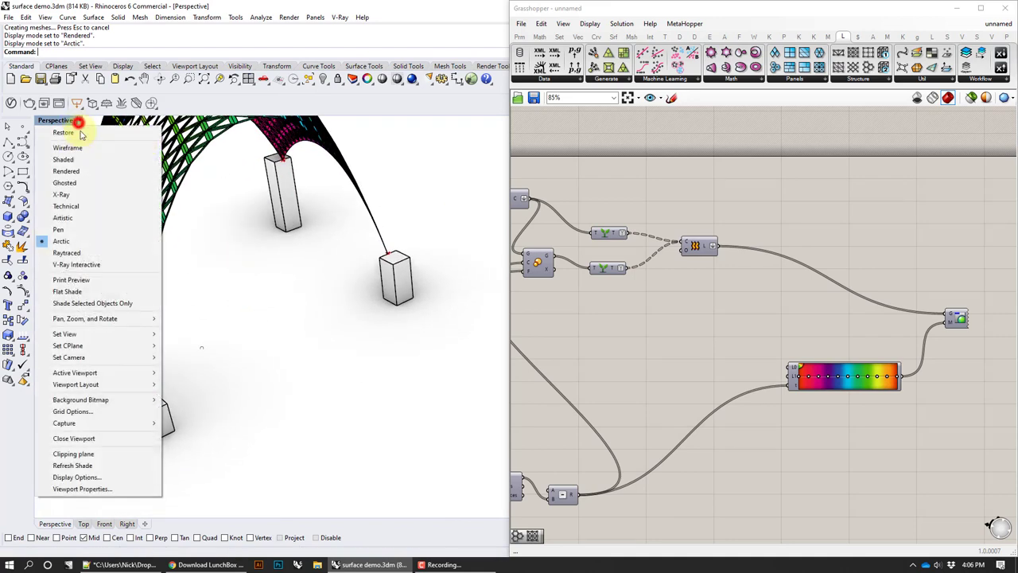
pyautogui.click(70, 159)
pyautogui.moveTo(324, 210)
pyautogui.mouseDown(button='right')
pyautogui.moveTo(389, 305)
pyautogui.moveTo(387, 280)
pyautogui.moveTo(182, 250)
pyautogui.mouseUp(button='right')
pyautogui.click(78, 121)
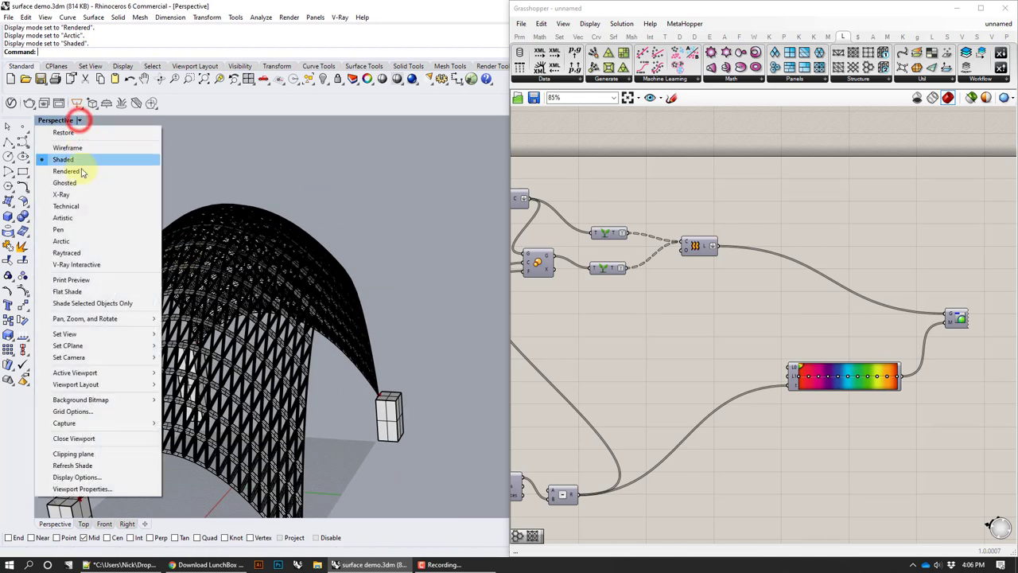
pyautogui.click(67, 171)
pyautogui.moveTo(278, 278); pyautogui.dragTo(295, 346, button='right')
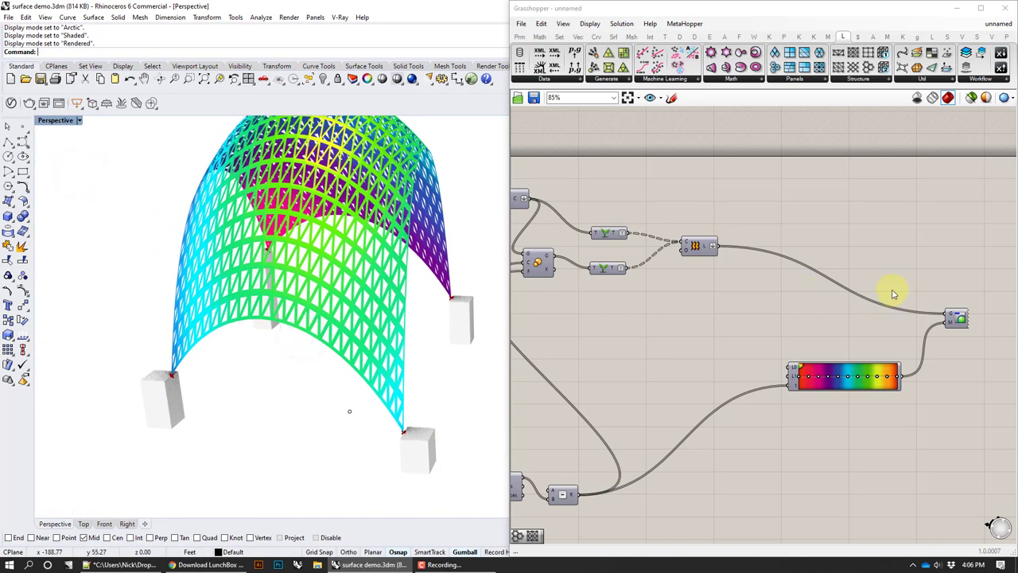
# Delete the unused quad panel component below the triangular panel component in the definition
pyautogui.click(875, 241)
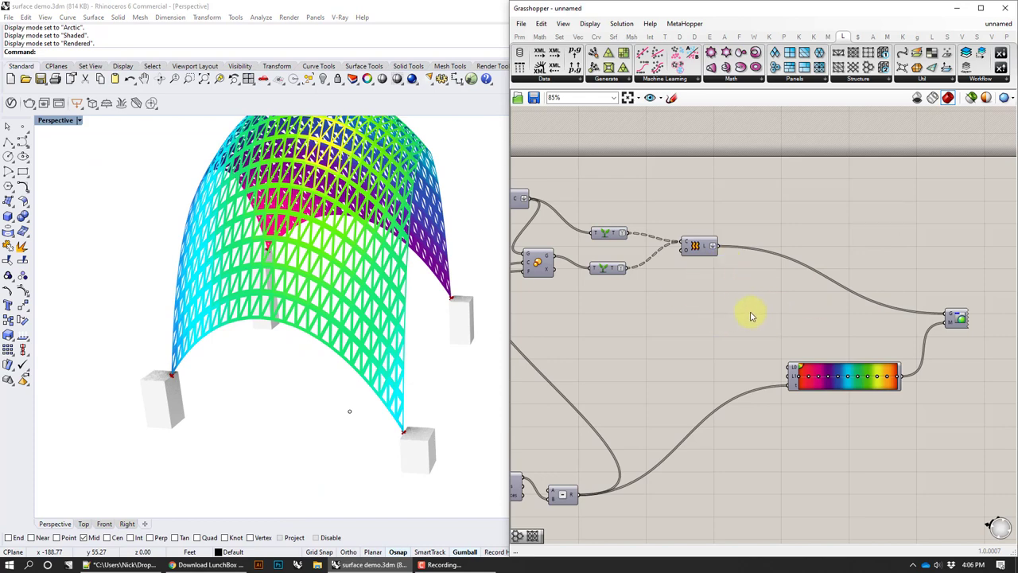
pyautogui.scroll(-3, 740, 323)
pyautogui.moveTo(713, 332); pyautogui.dragTo(864, 321, button='right')
pyautogui.scroll(4, 688, 238)
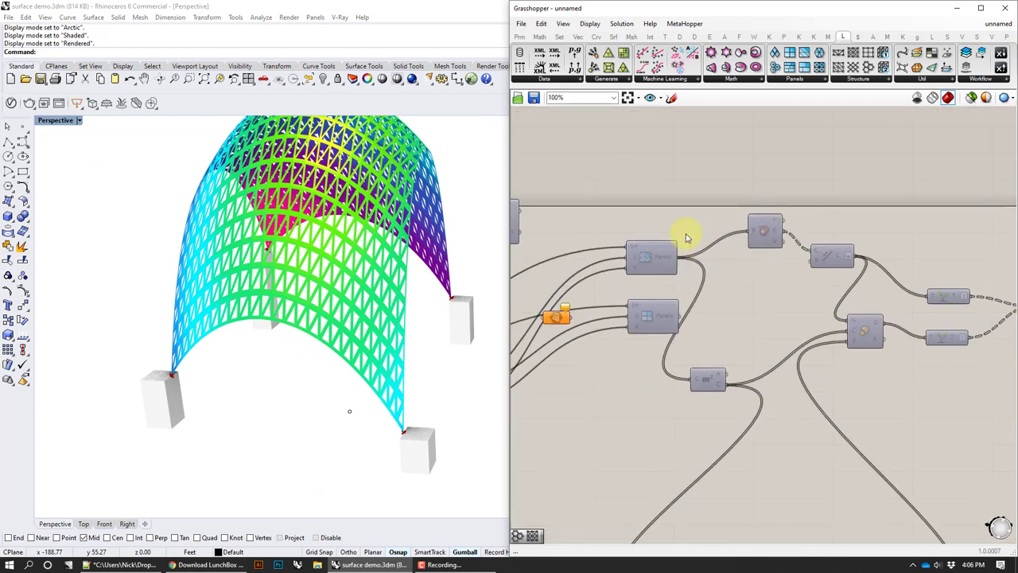
pyautogui.click(650, 252)
pyautogui.click(664, 318)
pyautogui.moveTo(666, 321)
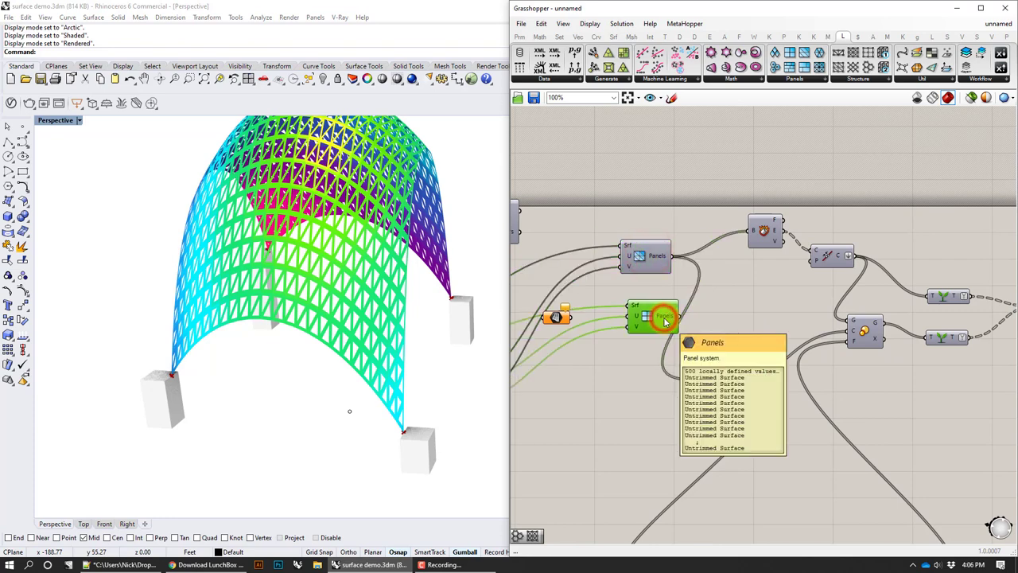
pyautogui.press('Delete')
pyautogui.moveTo(623, 323); pyautogui.dragTo(794, 308, button='right')
pyautogui.click(663, 210)
pyautogui.press('Delete')
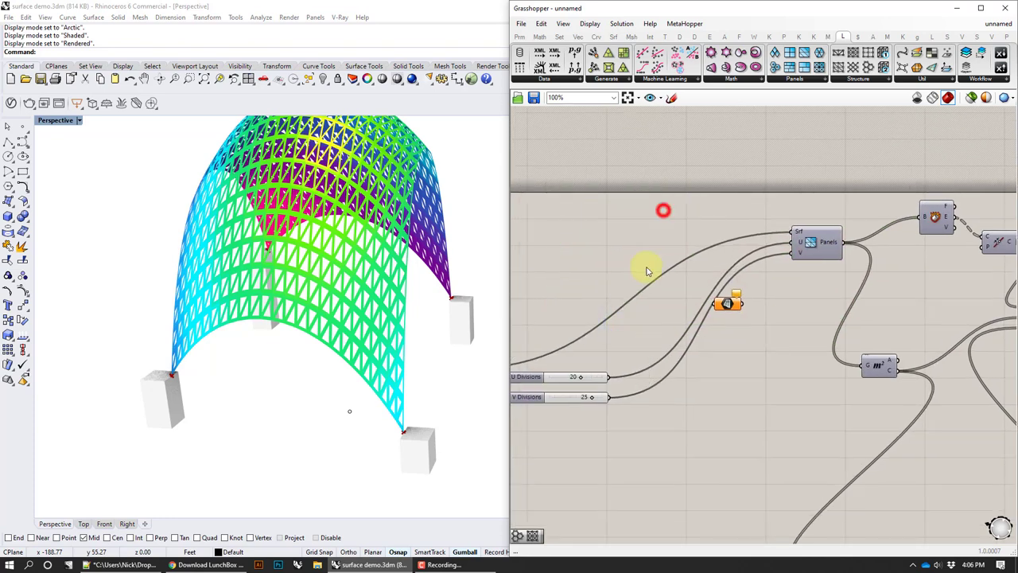
# Examine the definition from the catenary length sliders through the edge surface to the panel component, and the baked canopy from other angles
pyautogui.scroll(-3, 647, 271)
pyautogui.moveTo(634, 309); pyautogui.dragTo(786, 321, button='right')
pyautogui.scroll(-2, 655, 325)
pyautogui.moveTo(660, 325); pyautogui.dragTo(864, 305, button='right')
pyautogui.scroll(6, 714, 297)
pyautogui.moveTo(687, 277); pyautogui.dragTo(648, 268, button='right')
pyautogui.moveTo(764, 283); pyautogui.dragTo(702, 261, button='right')
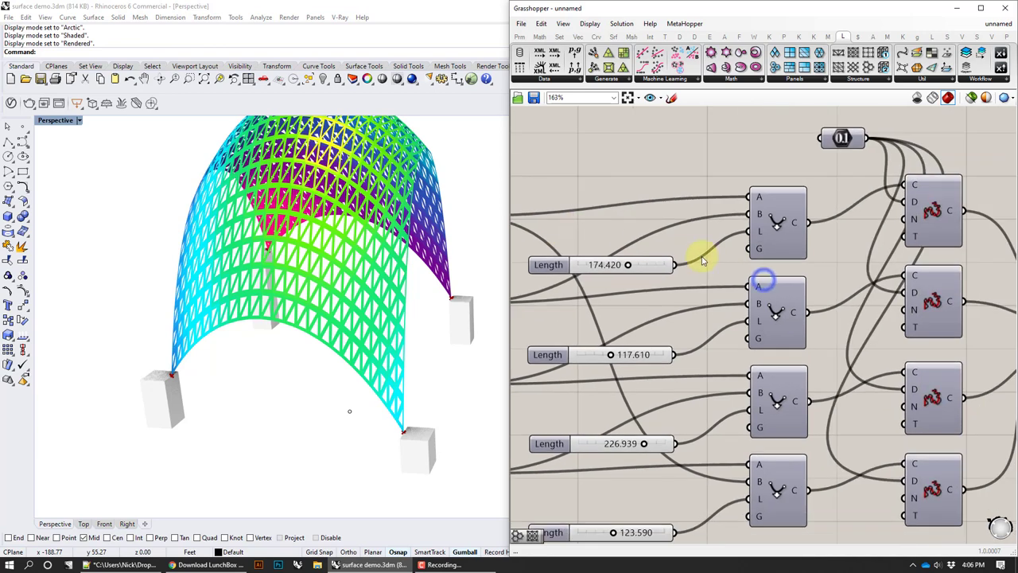
pyautogui.moveTo(809, 278); pyautogui.dragTo(723, 268, button='right')
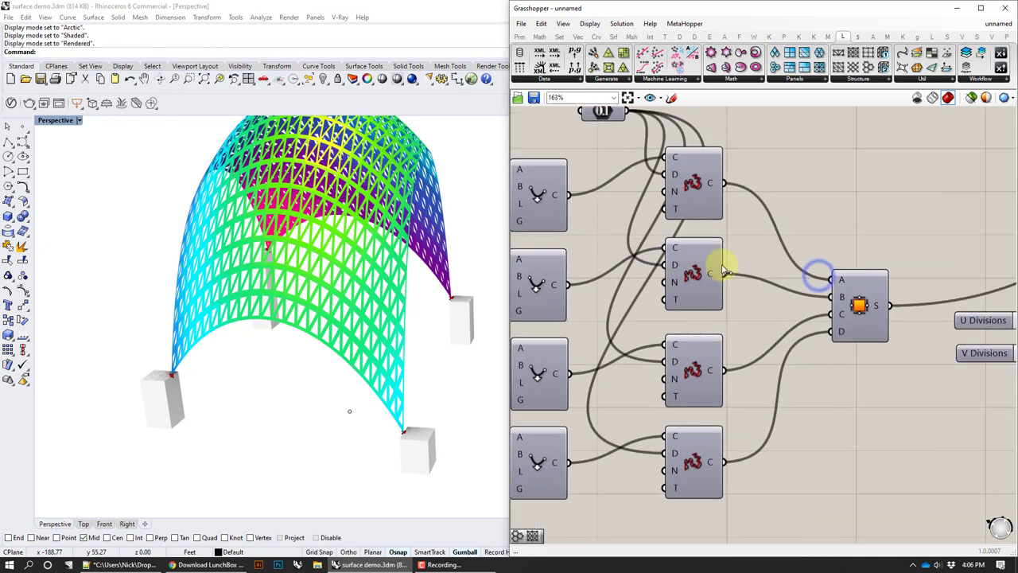
pyautogui.scroll(-3, 859, 276)
pyautogui.moveTo(860, 276); pyautogui.dragTo(656, 288, button='right')
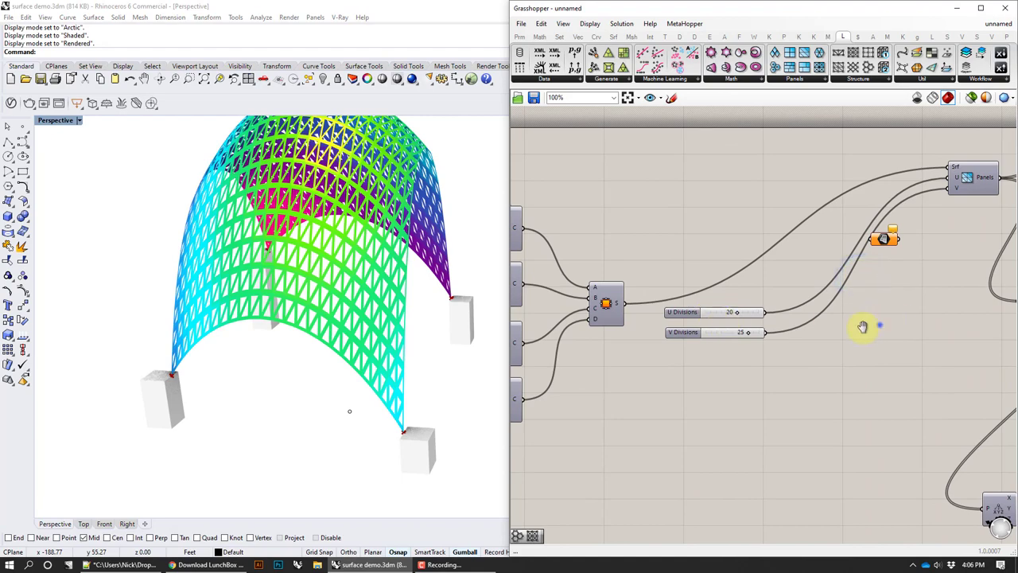
pyautogui.moveTo(862, 326); pyautogui.dragTo(748, 334, button='right')
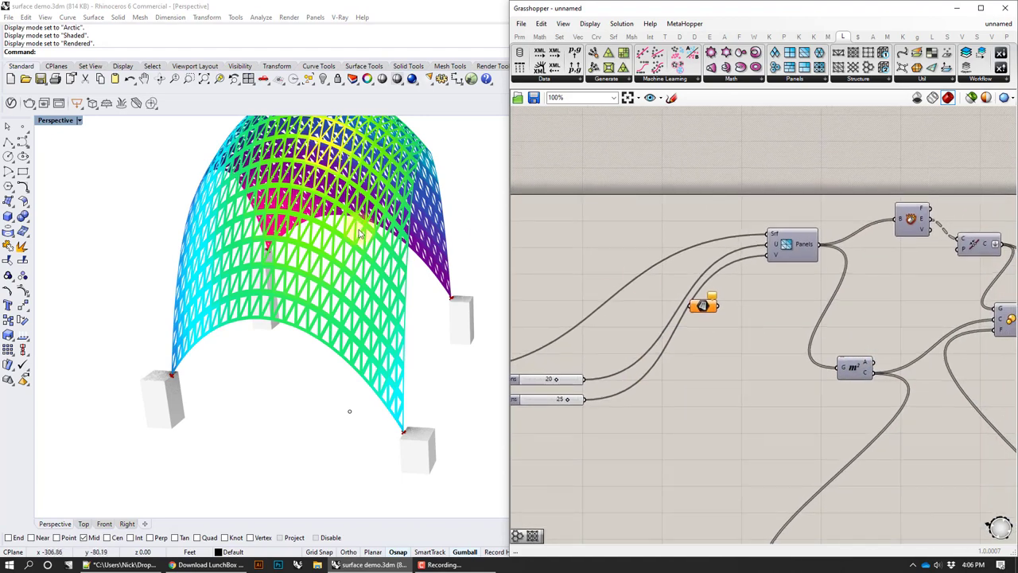
pyautogui.moveTo(360, 227); pyautogui.dragTo(307, 213, button='right')
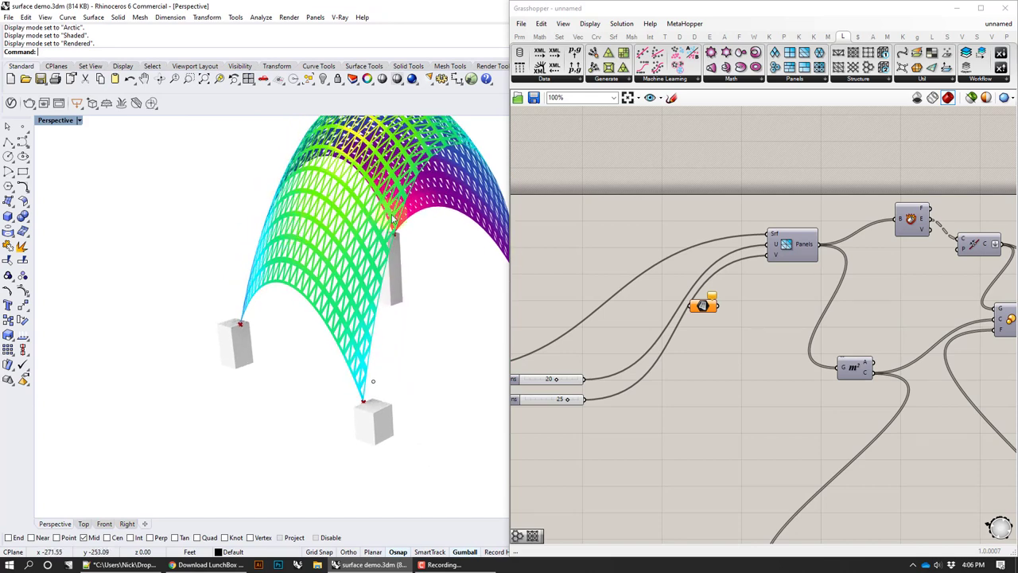
pyautogui.moveTo(391, 217); pyautogui.dragTo(211, 214, button='right')
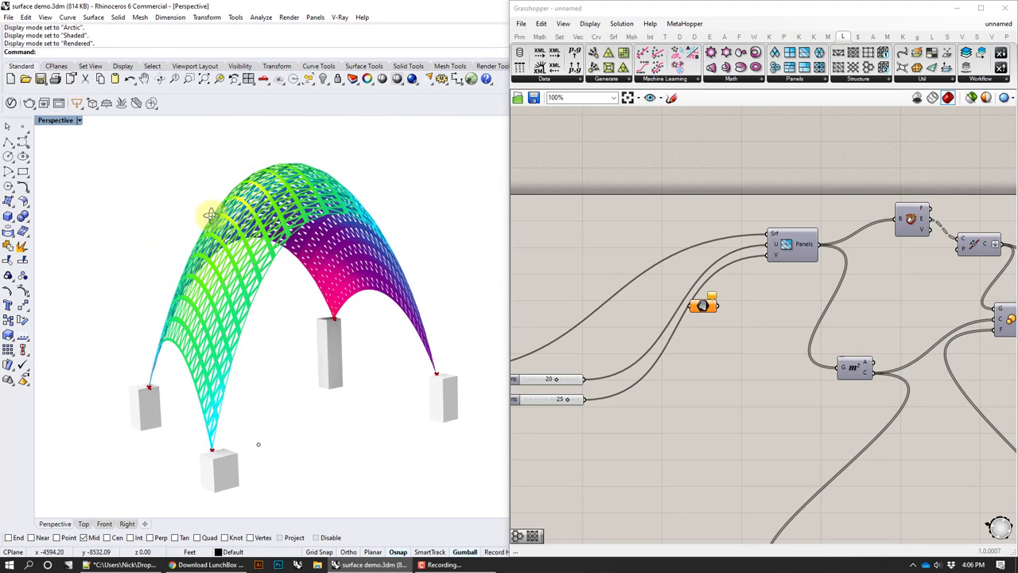